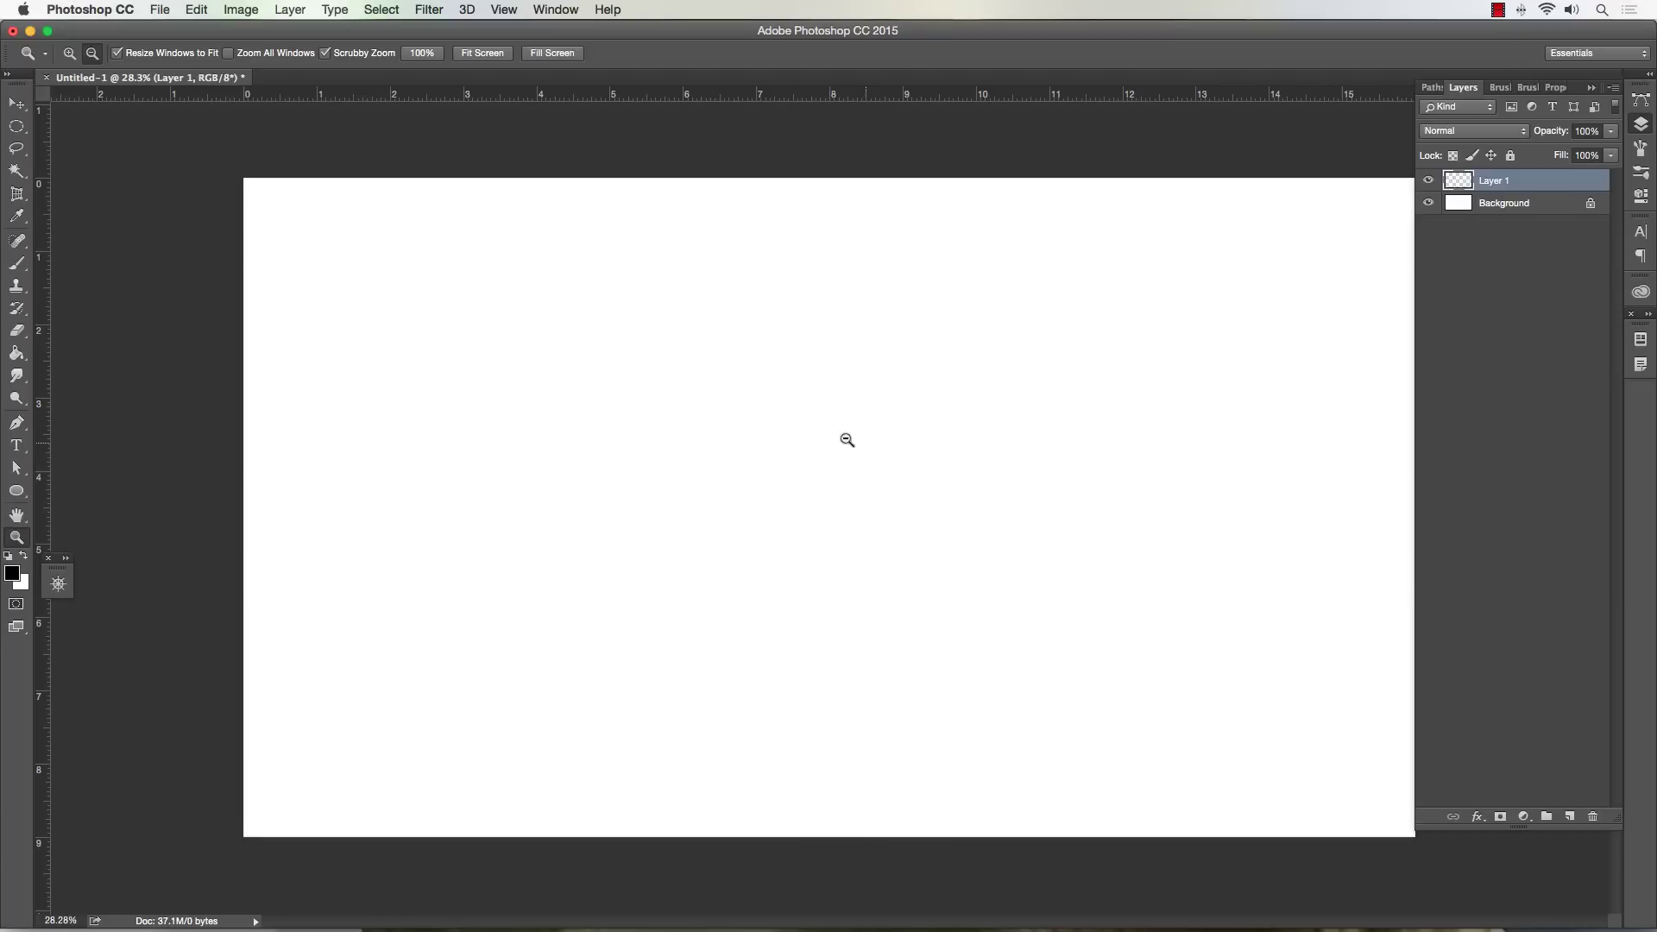
- Activate the Brush tool and set the foreground color to a strong medium red
left_click(17, 263)
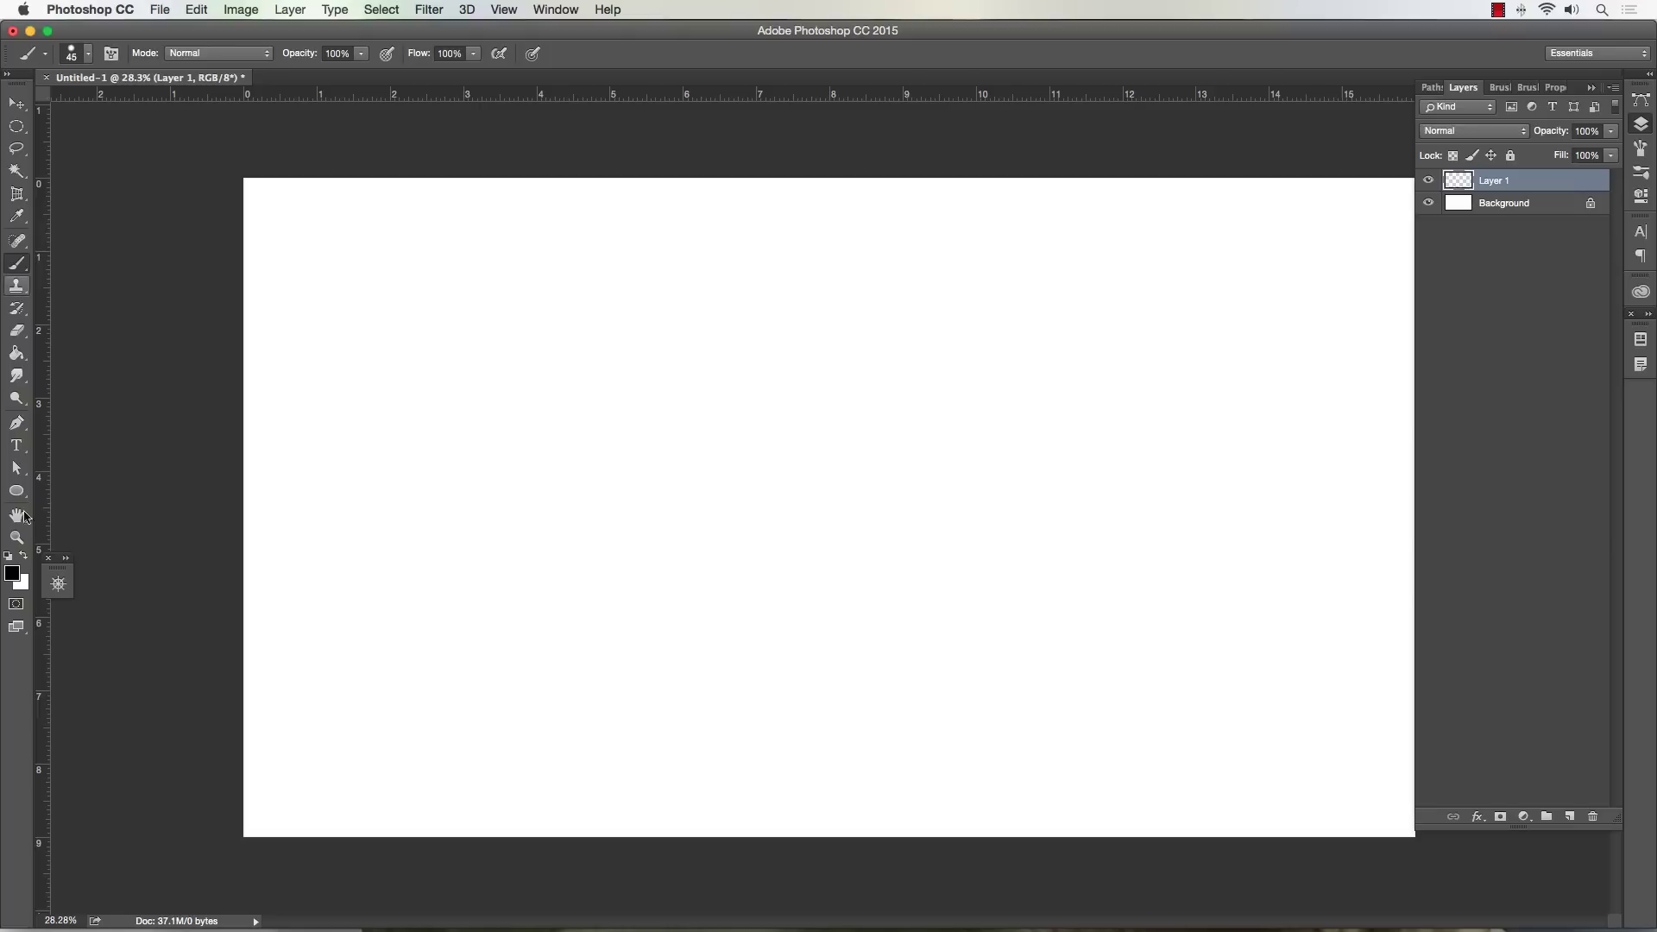
left_click(12, 574)
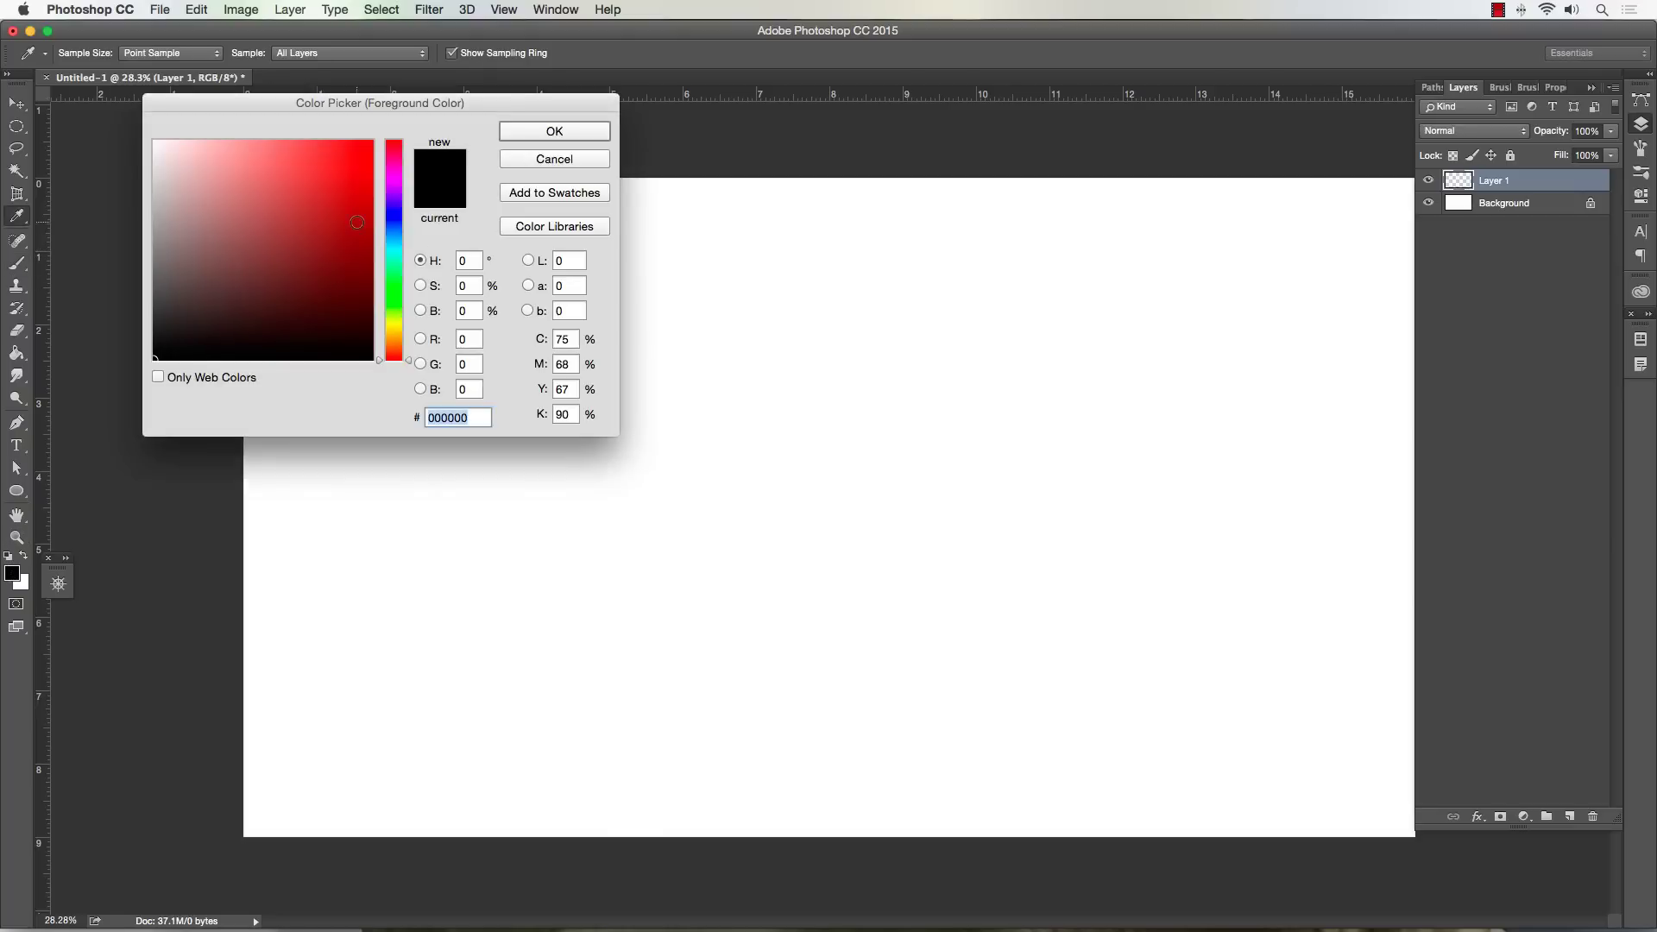
left_click(355, 214)
left_click(530, 125)
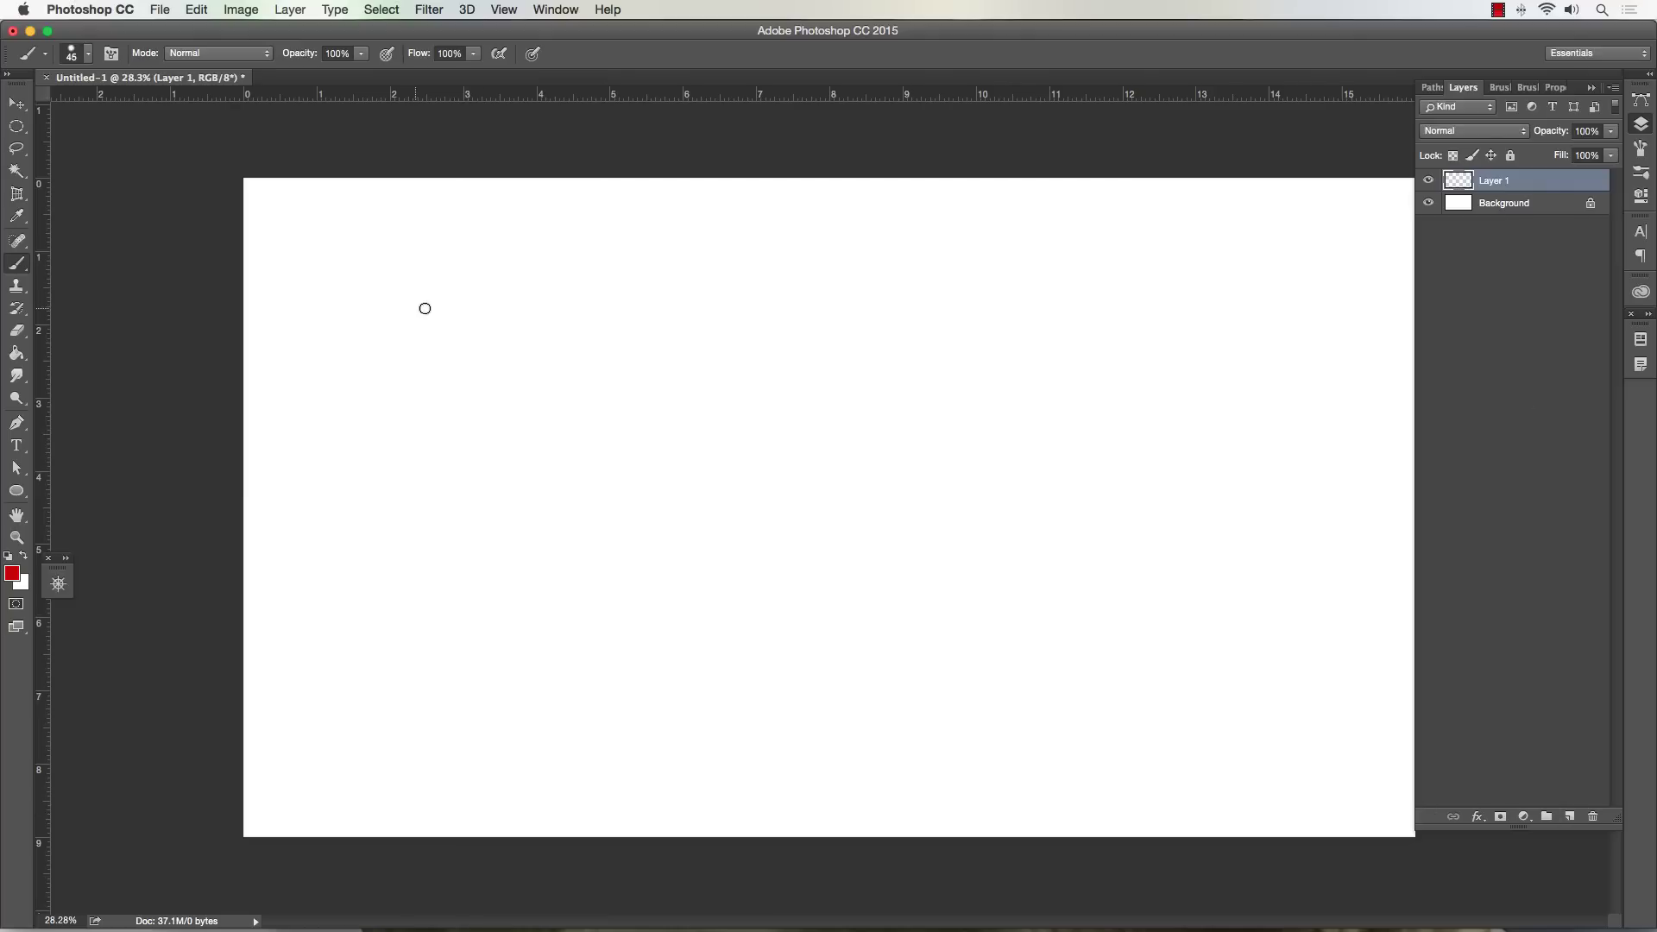
- Choose the 90 px round brush tip with 100% hardness and check its Transfer settings for pen pressure
left_click(89, 55)
left_click(100, 297)
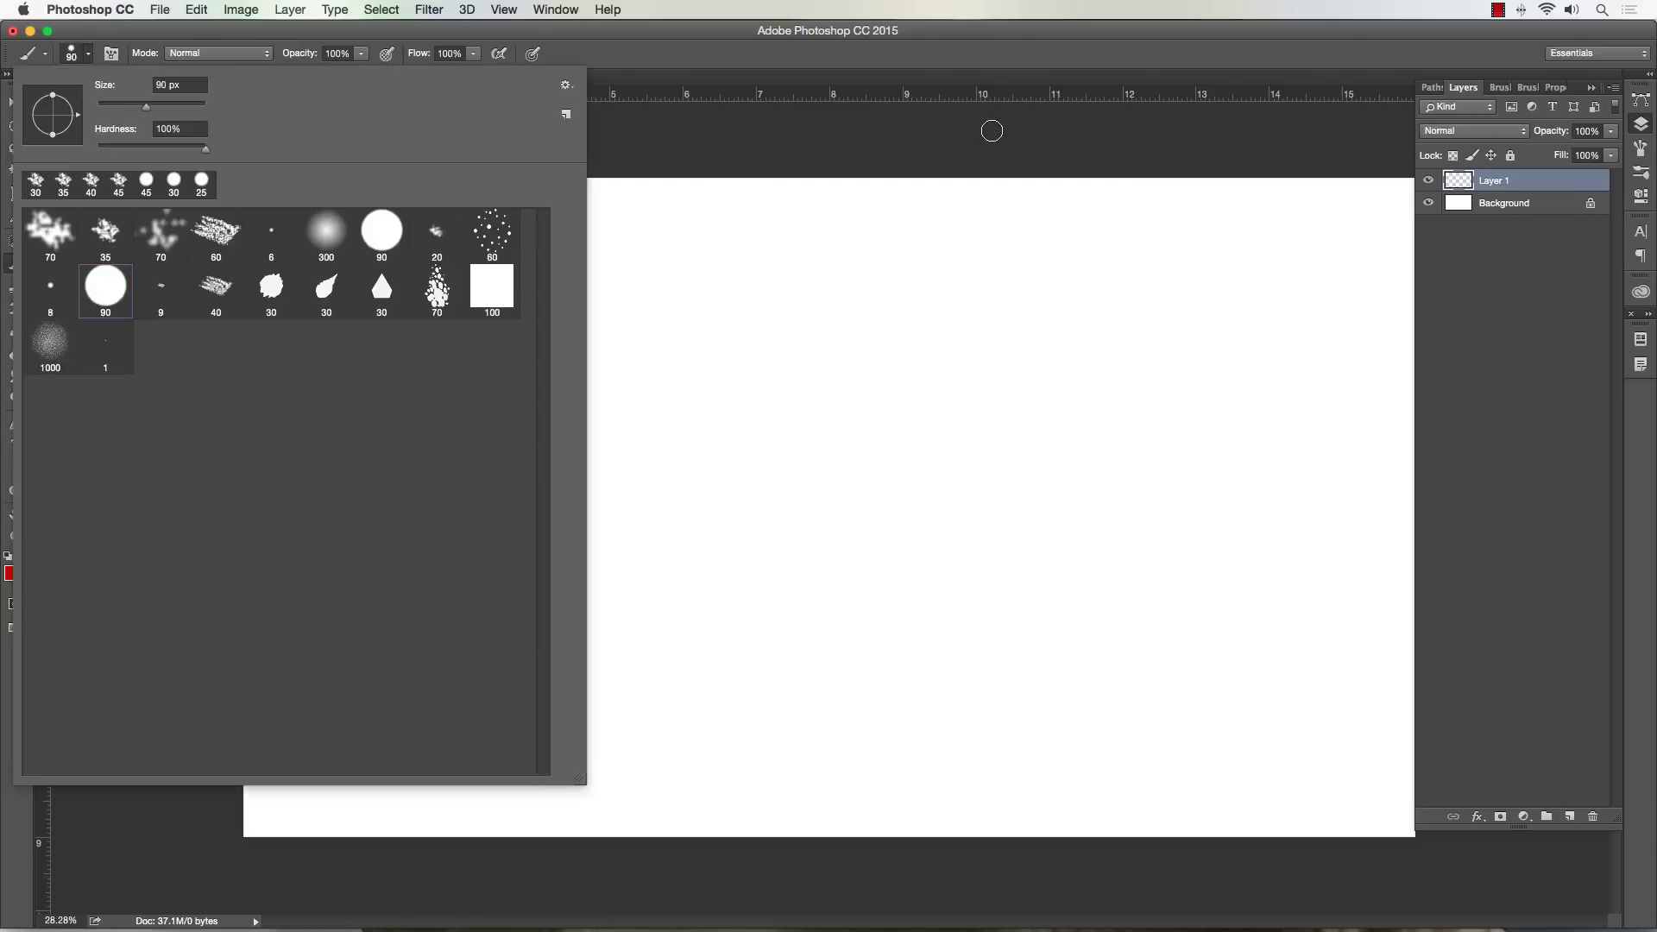
left_click(969, 126)
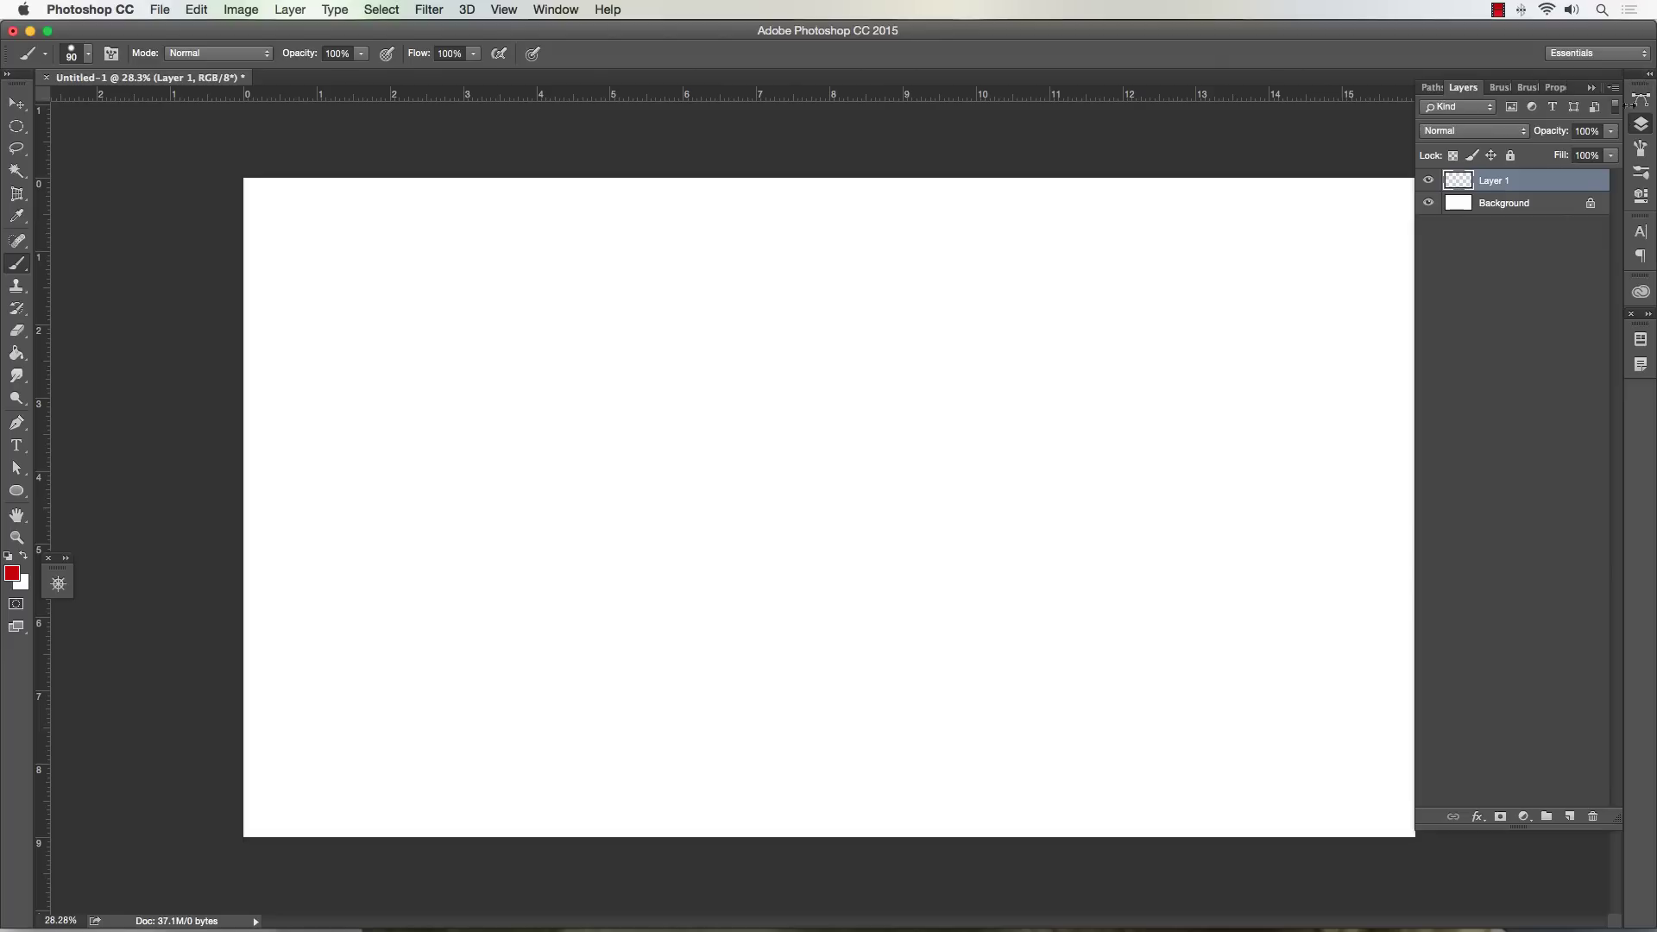
left_click(1641, 150)
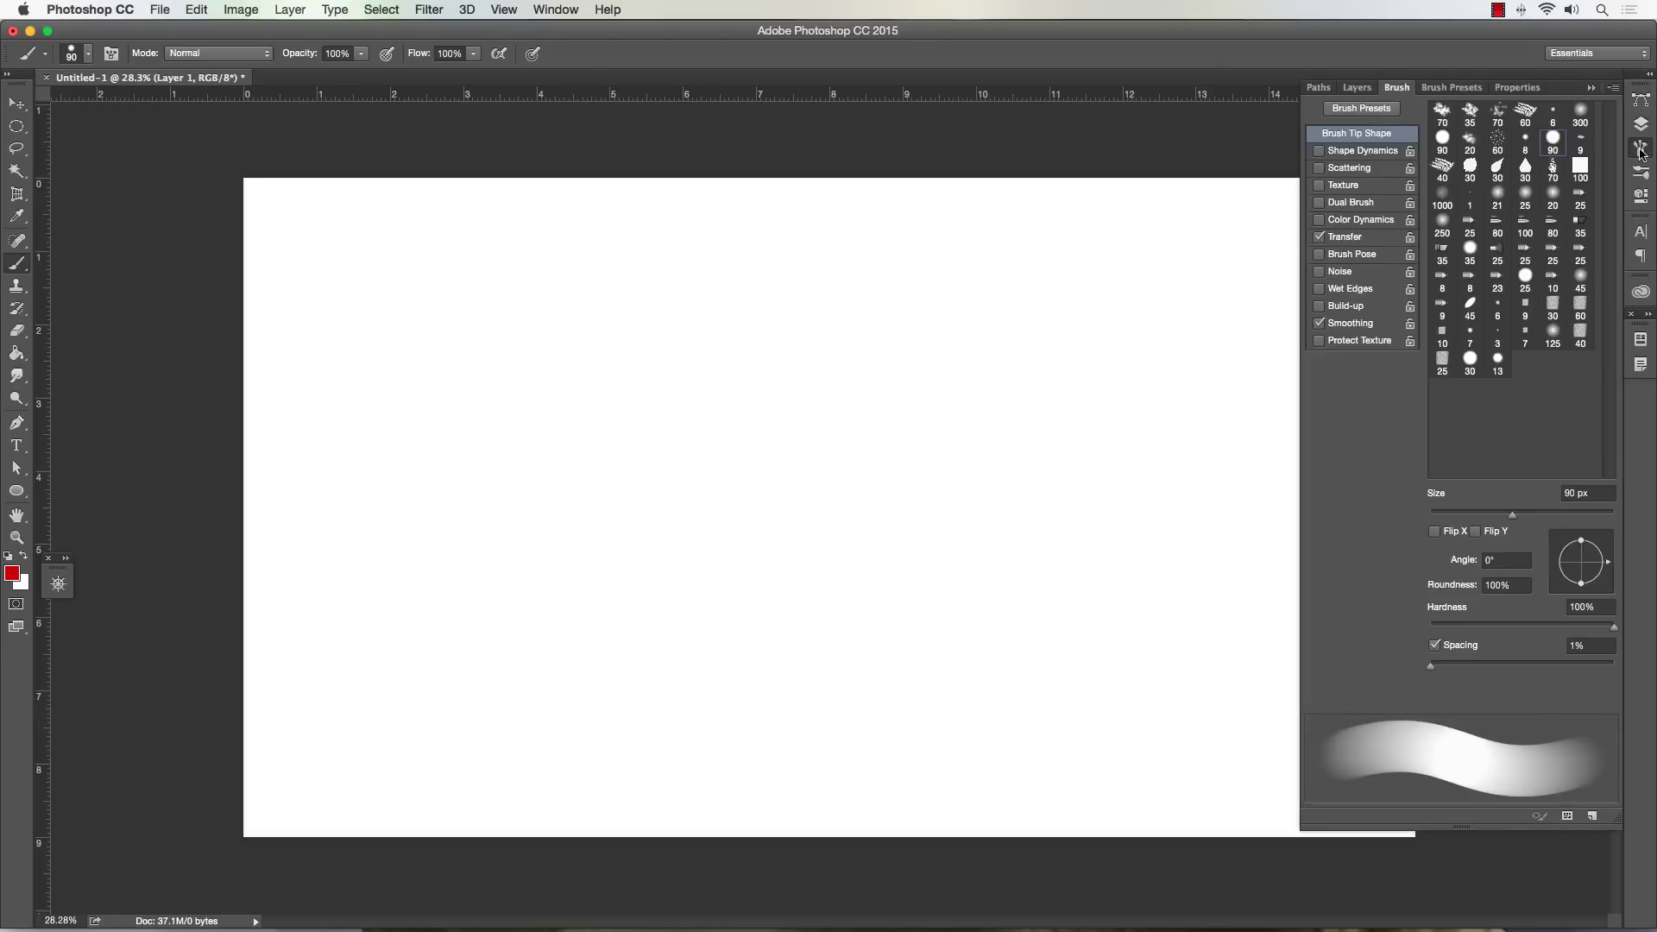
left_click(1374, 238)
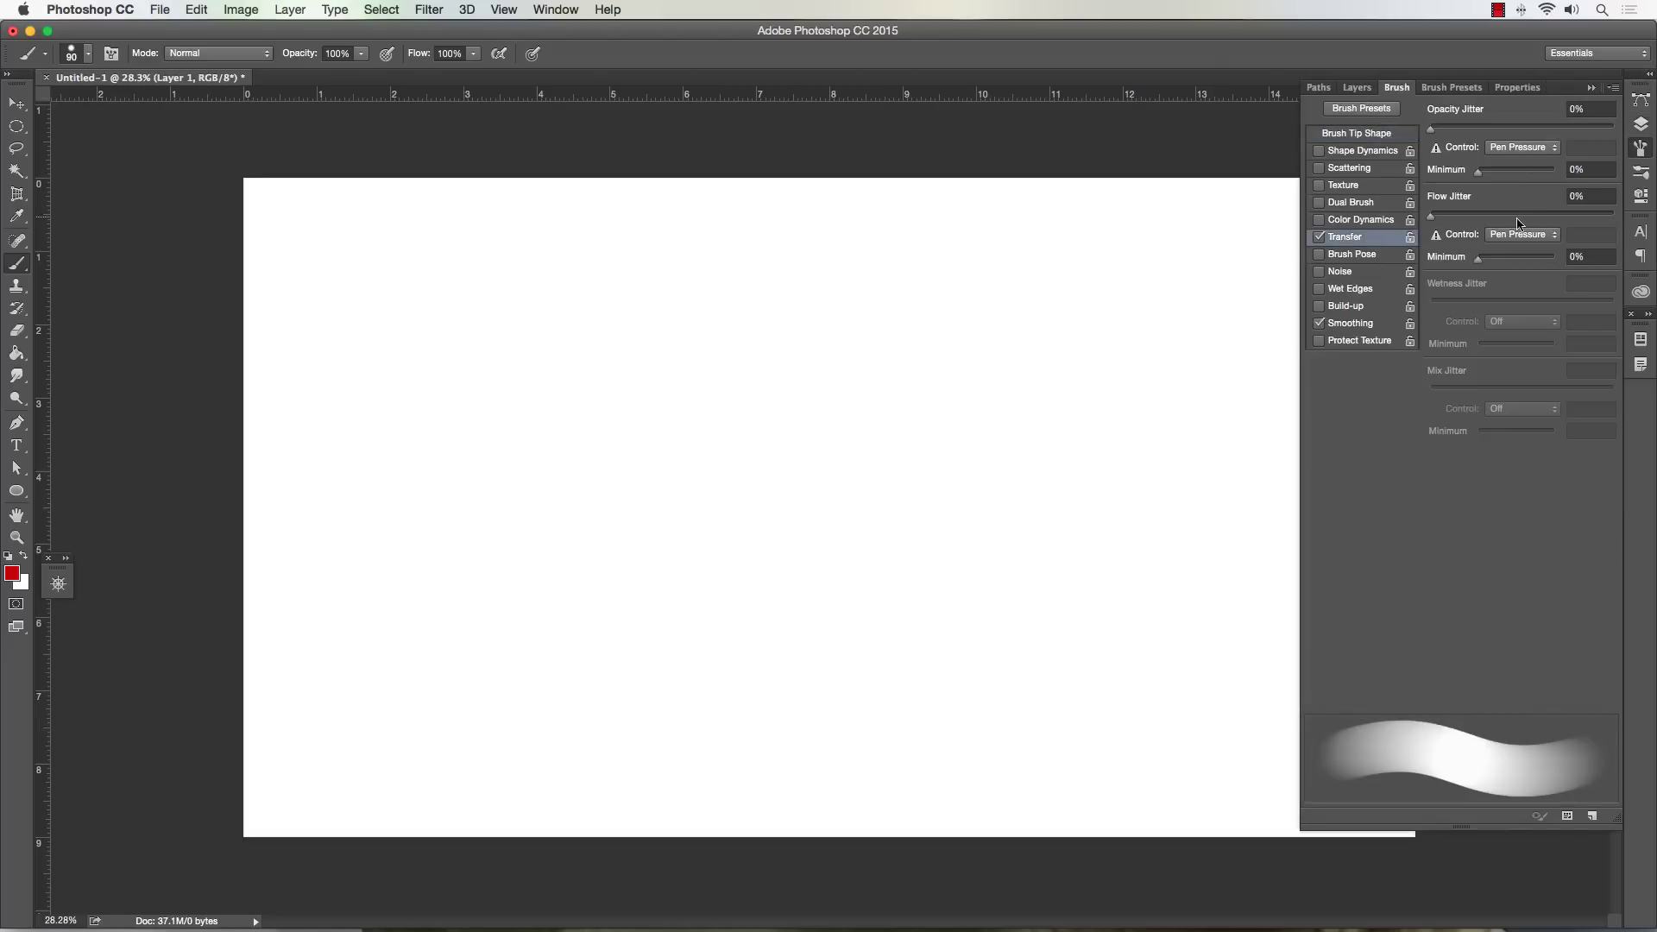
left_click(1641, 150)
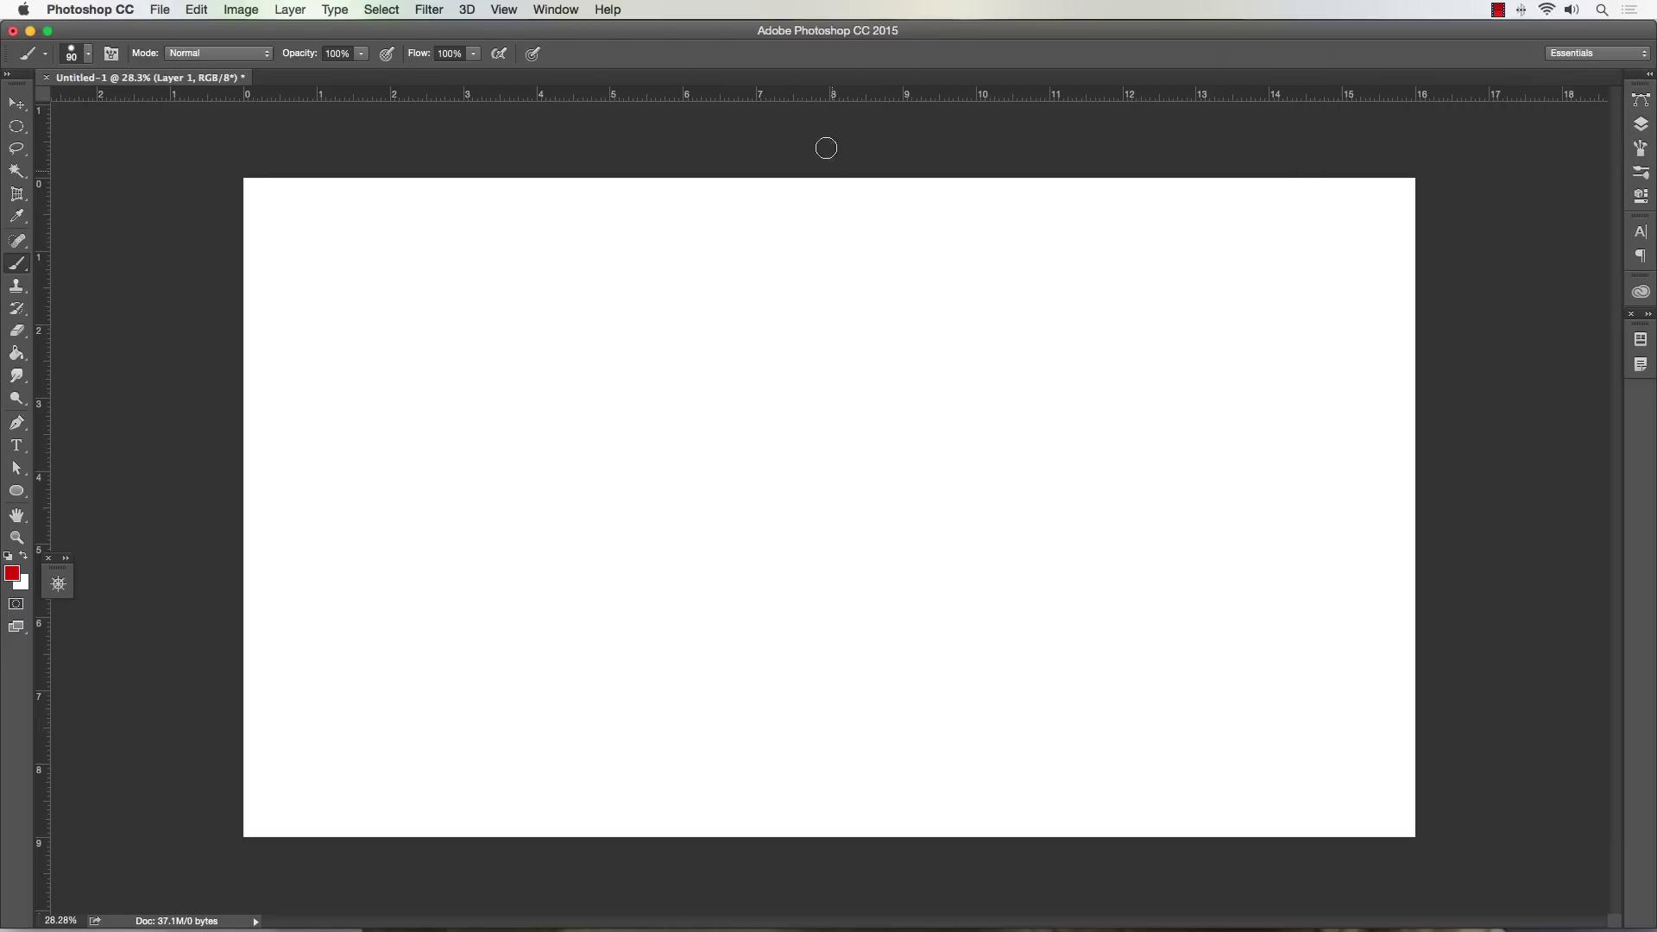
- Draw a circular selection about 4 units wide on the ruler and place it left of the canvas center
left_click(17, 126)
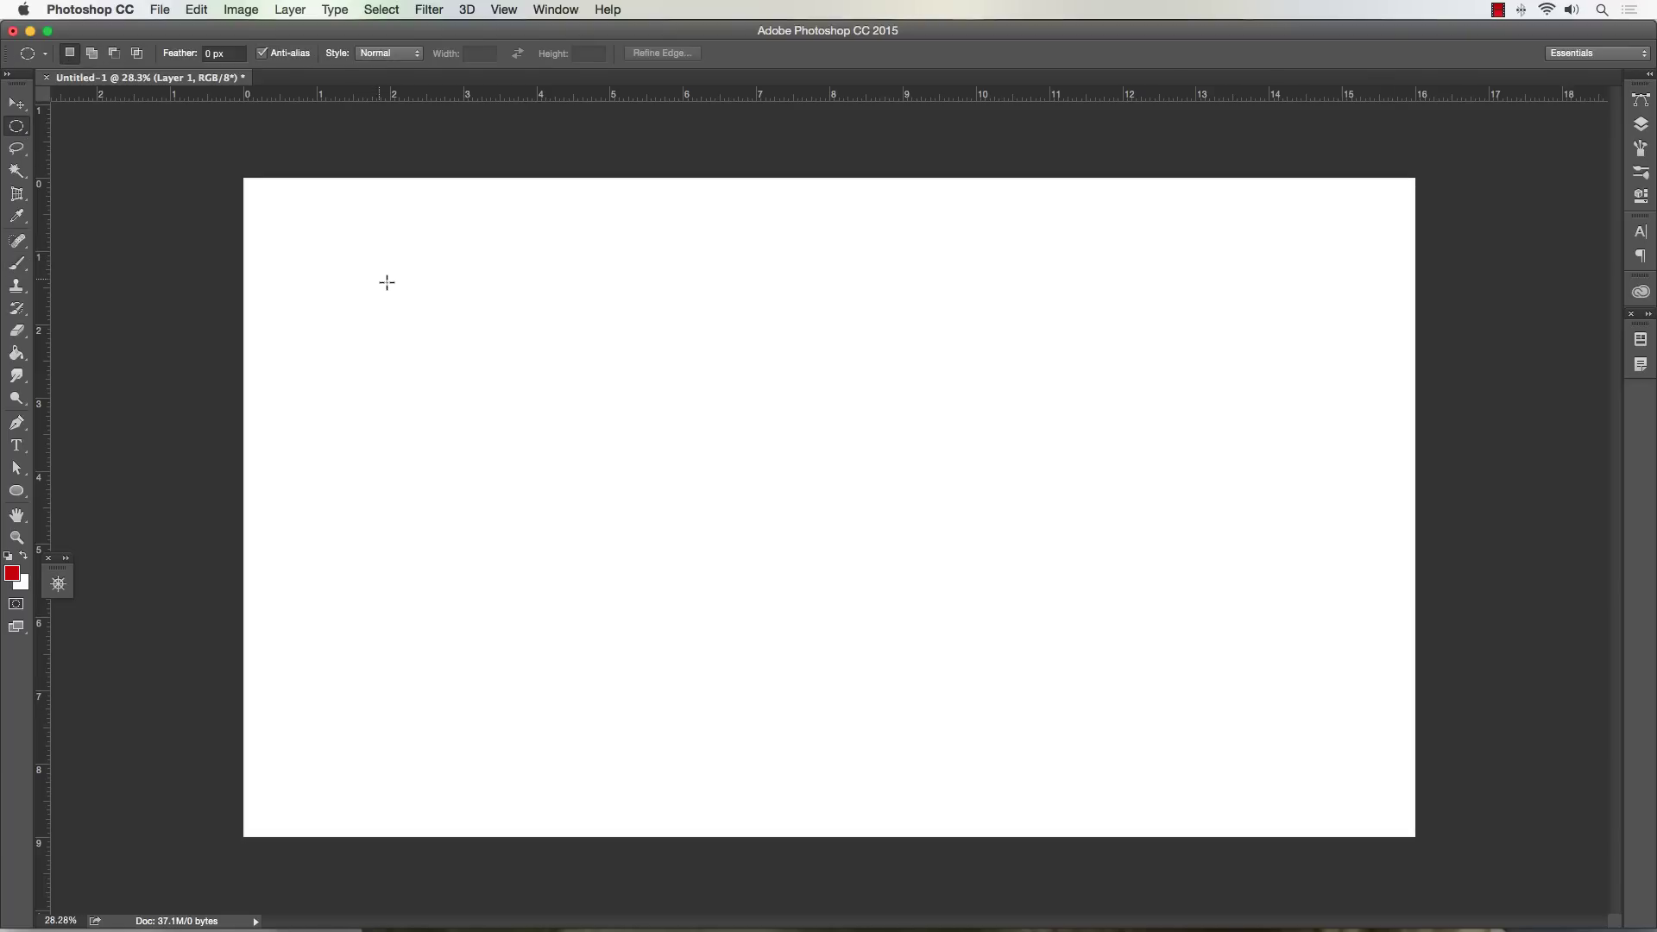
left_click_drag(528, 352, 943, 652)
left_click_drag(762, 533, 725, 480)
- Enlarge the brush to 500 px and paint the whole circular selection red as the sphere's base color
left_click(18, 263)
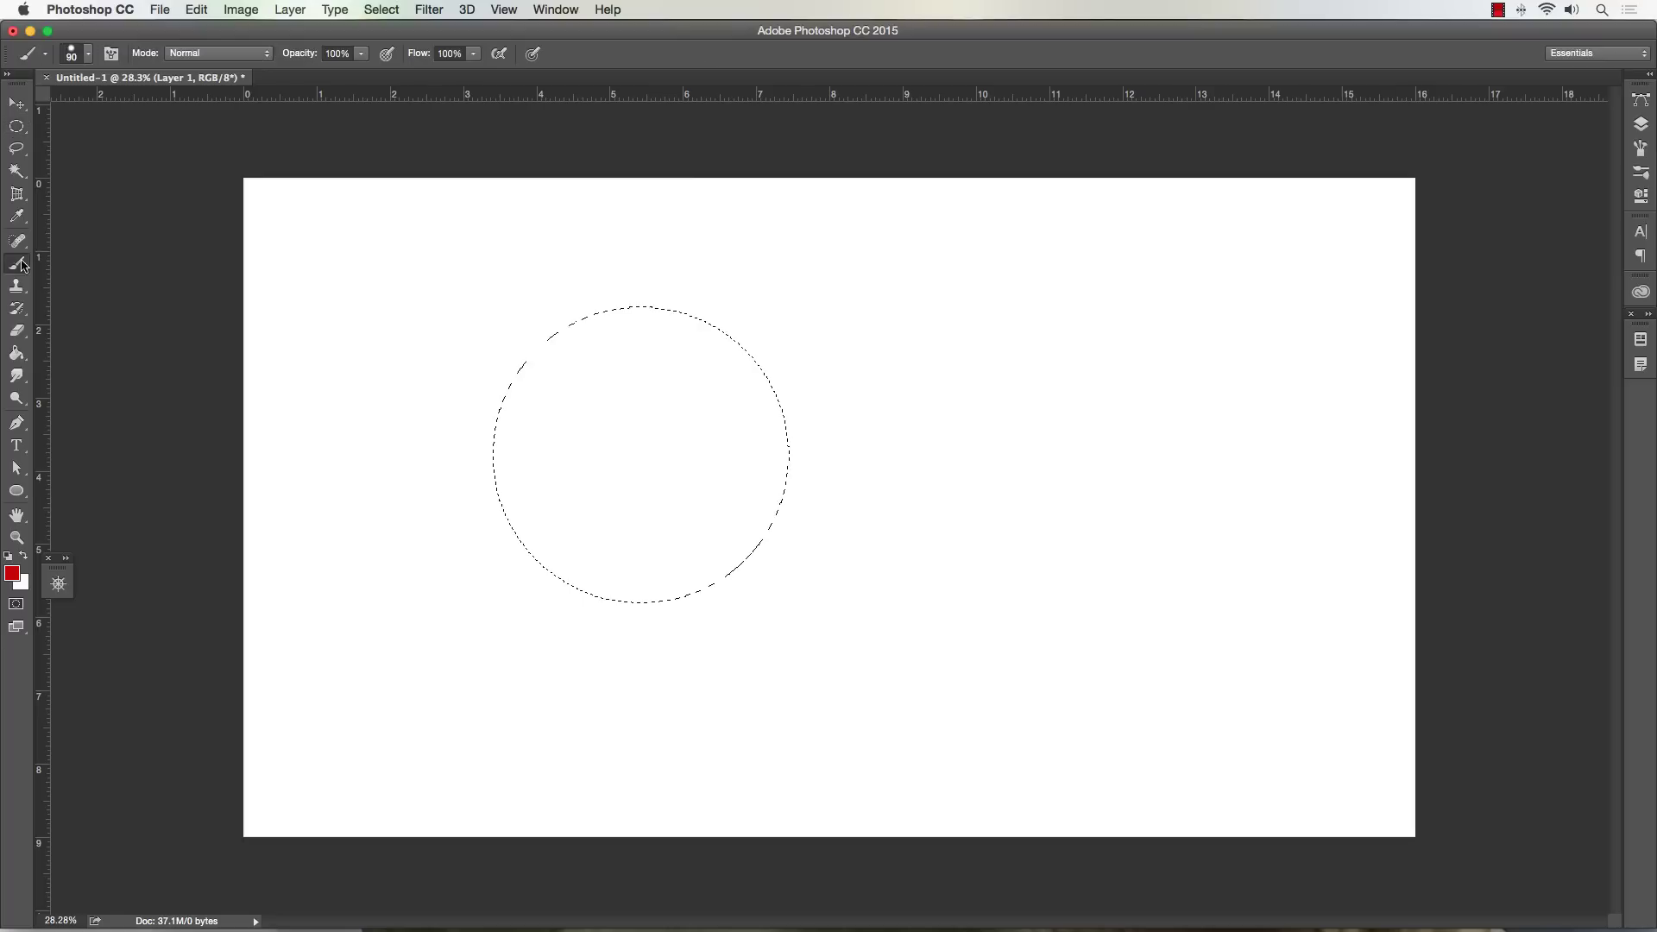
key("bracketright")
key("bracketright")
key("bracketright")
key("bracketright")
mouse_move(483, 380)
left_mouse_down()
mouse_move(621, 544)
mouse_move(665, 489)
mouse_move(651, 247)
left_mouse_up()
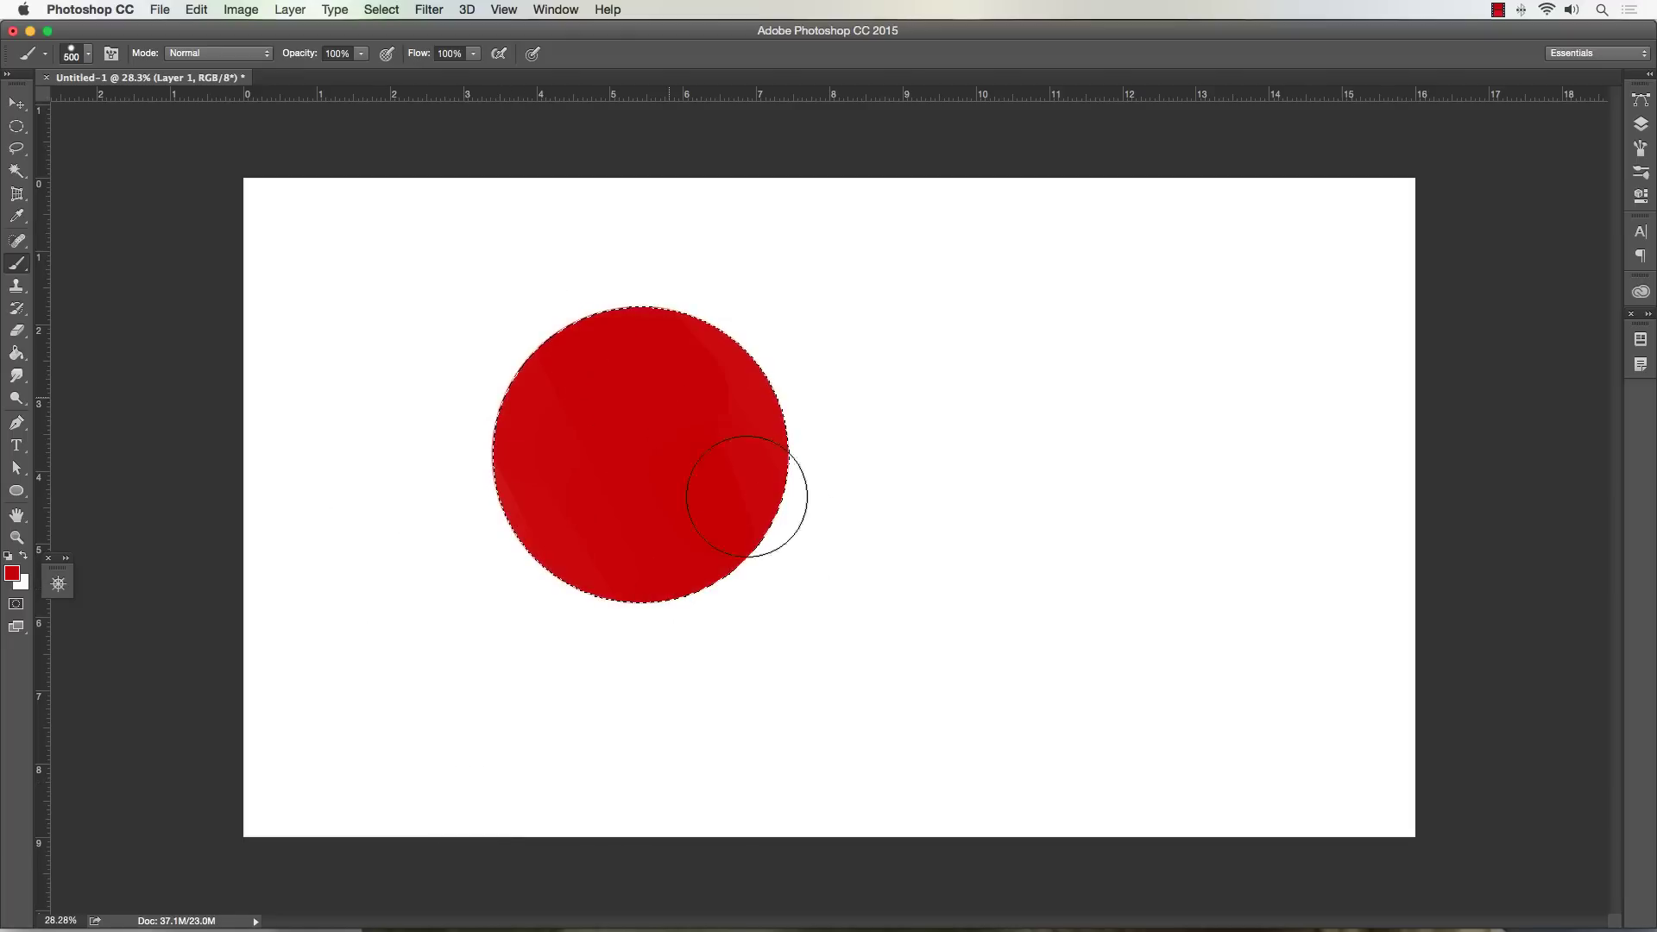
- Choose a darker red and brush layered shadow bands across the sphere's lower and right side, reducing the brush to 400 px
left_click(12, 573)
left_click(350, 272)
left_click(554, 131)
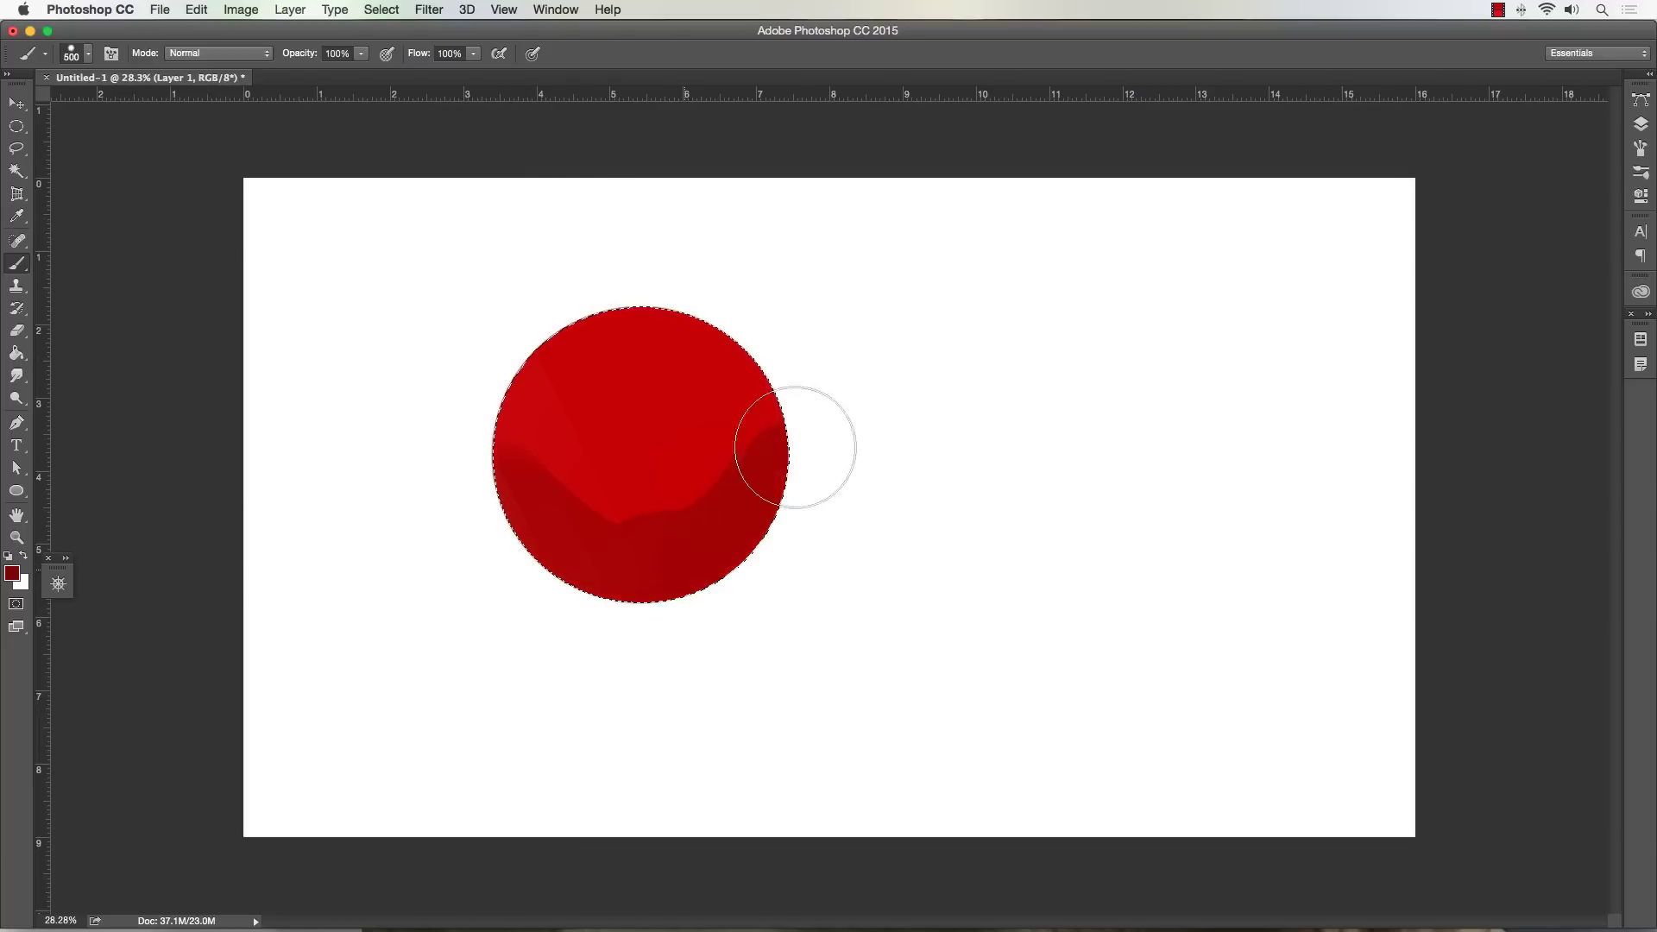
mouse_move(718, 562)
left_mouse_down()
mouse_move(509, 555)
mouse_move(715, 519)
mouse_move(705, 563)
mouse_move(667, 583)
left_mouse_up()
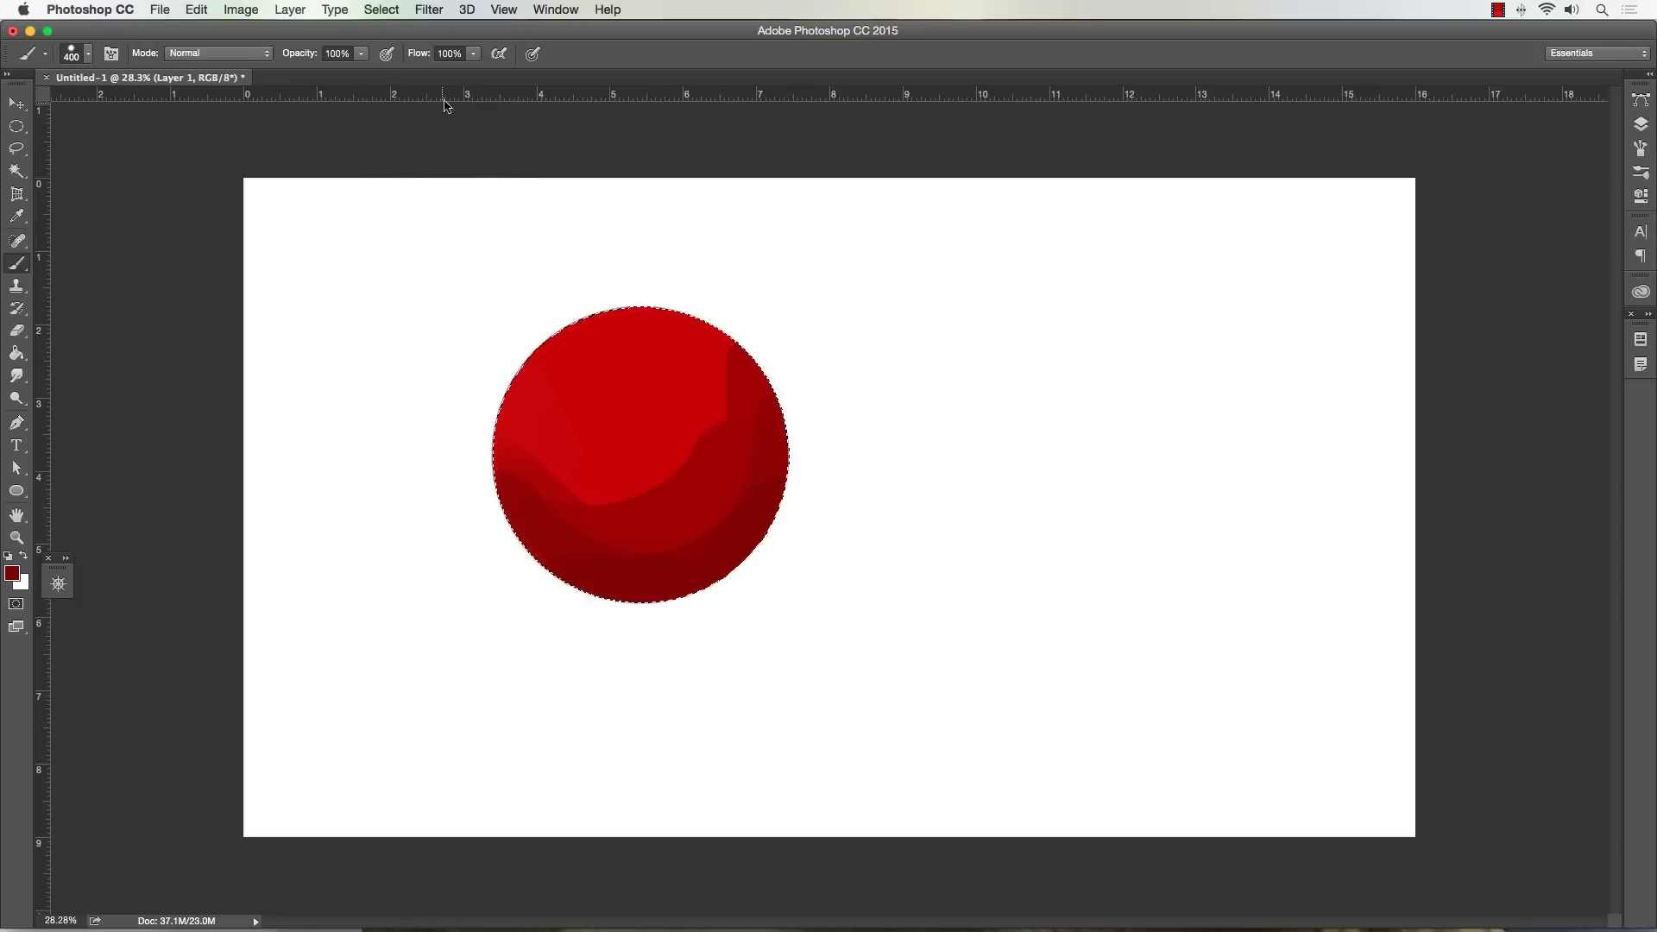
mouse_move(489, 485)
left_mouse_down()
mouse_move(561, 569)
mouse_move(785, 524)
left_mouse_up()
mouse_move(647, 451)
left_mouse_down()
mouse_move(636, 492)
mouse_move(521, 455)
mouse_move(639, 511)
mouse_move(759, 370)
mouse_move(581, 210)
left_mouse_up()
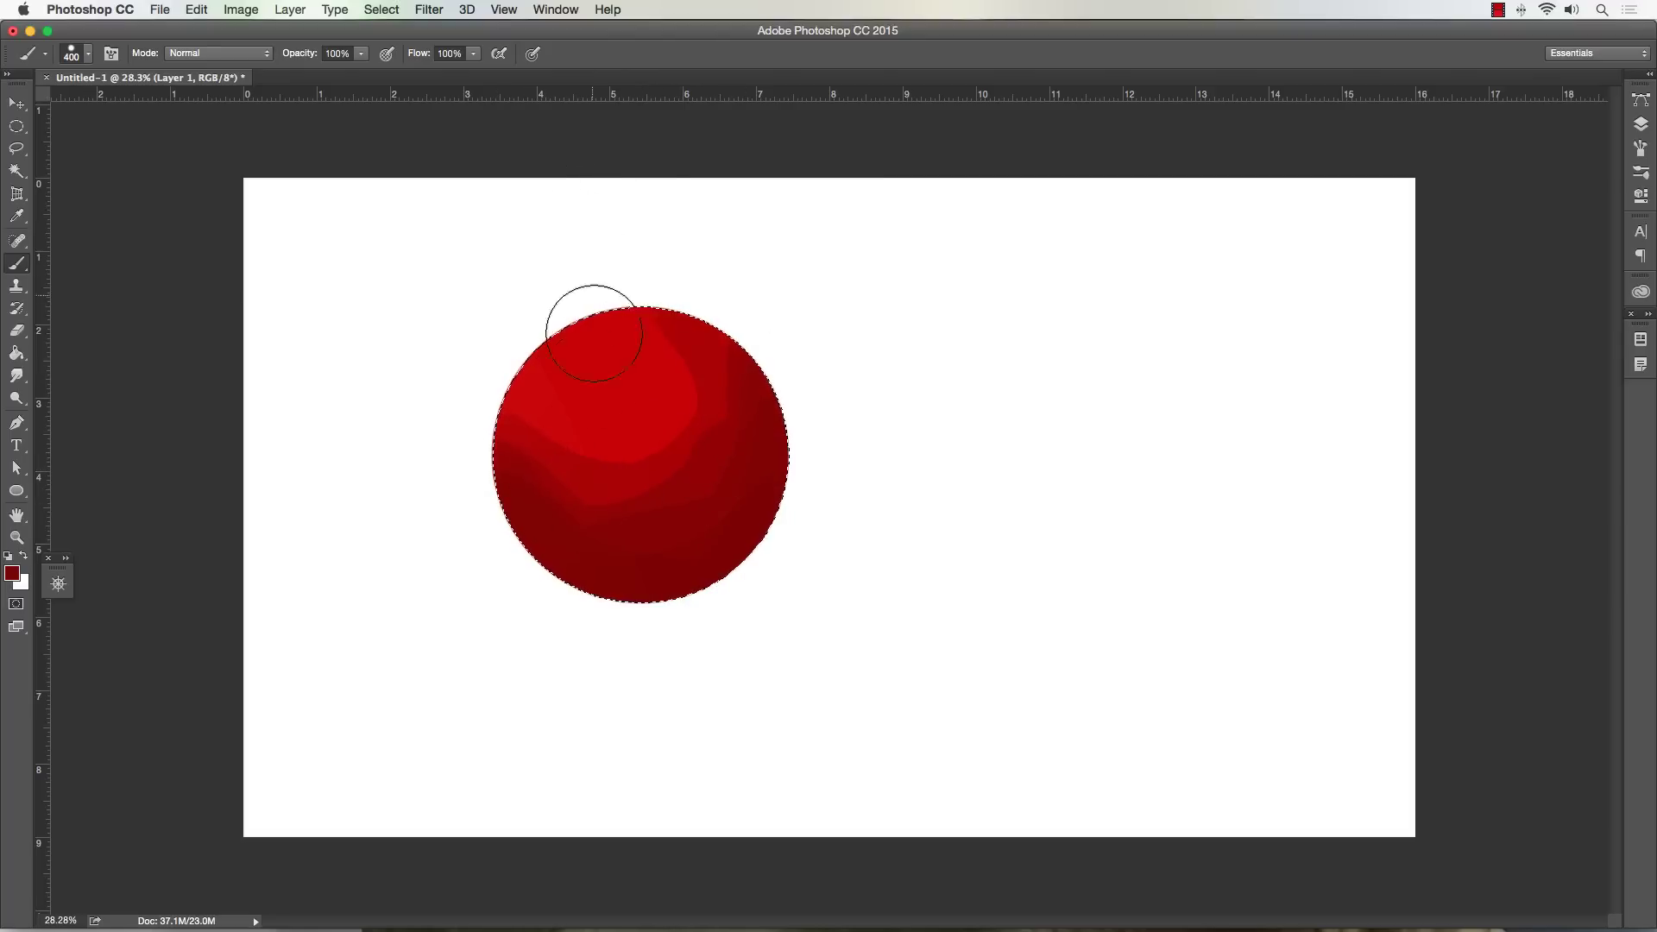
- Sample the bright red and paint a thin reflected-light rim along the sphere's lower-right edge with a smaller brush
left_click(555, 373, "alt")
key("bracketleft")
key("bracketleft")
key("bracketleft")
mouse_move(781, 384)
left_mouse_down()
mouse_move(795, 458)
mouse_move(736, 592)
left_mouse_up()
- Blend dark red through the sphere's shadow and toward its upper right with a 200 px brush
key("bracketleft")
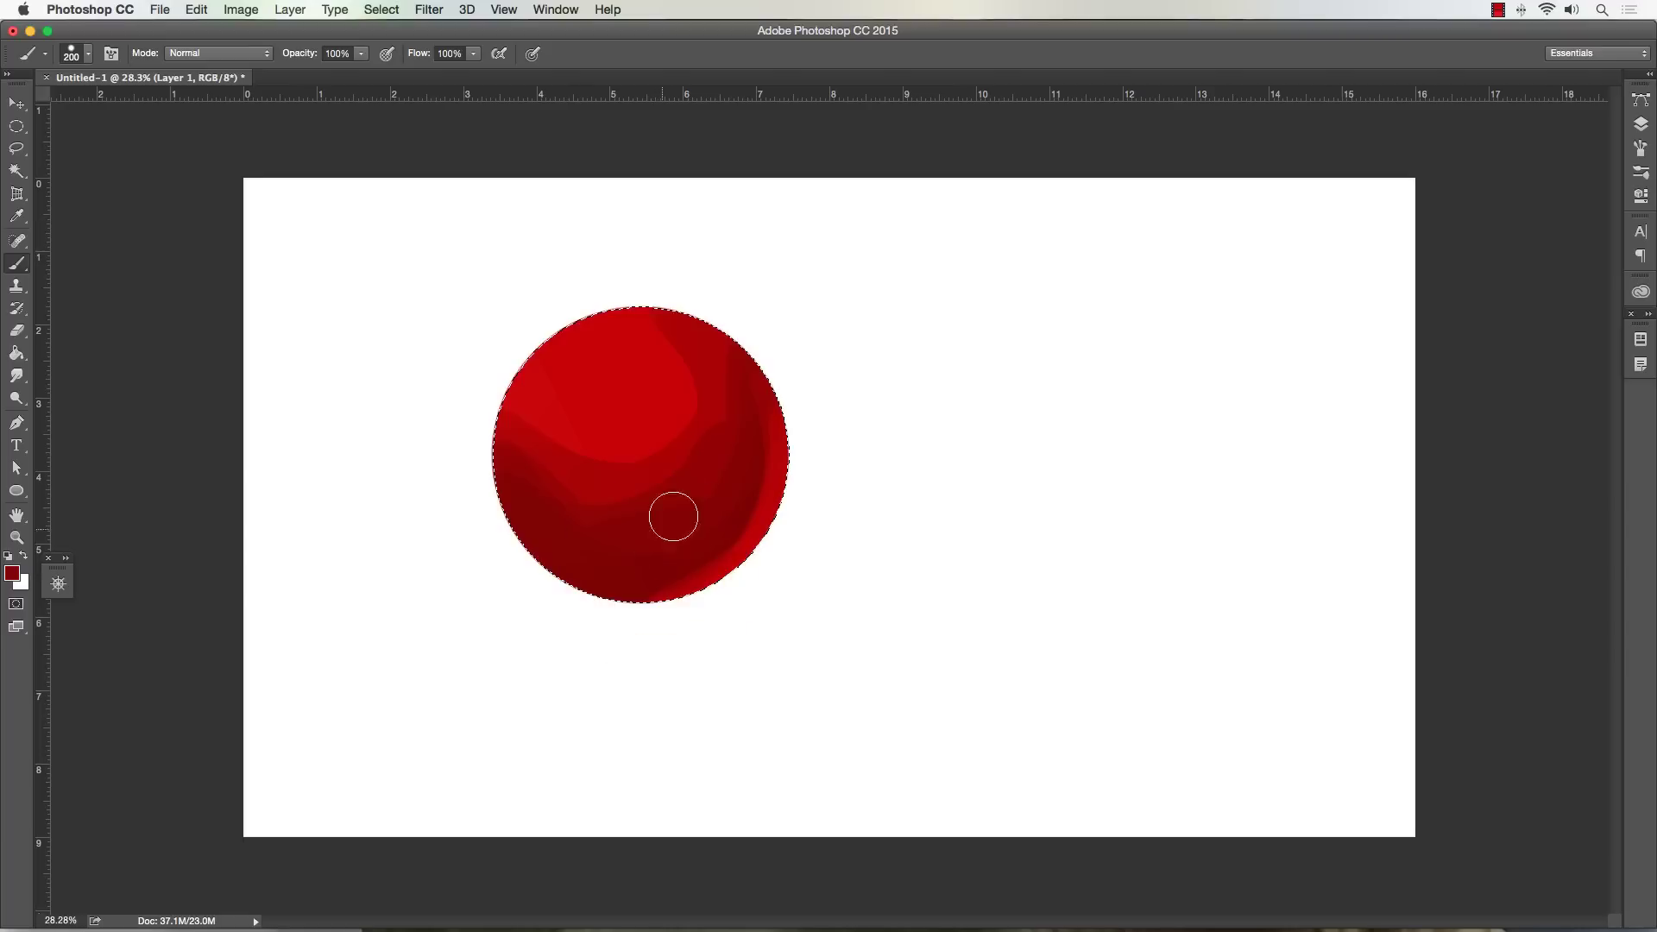
left_click_drag(644, 536, 731, 370)
key("bracketright")
key("bracketleft")
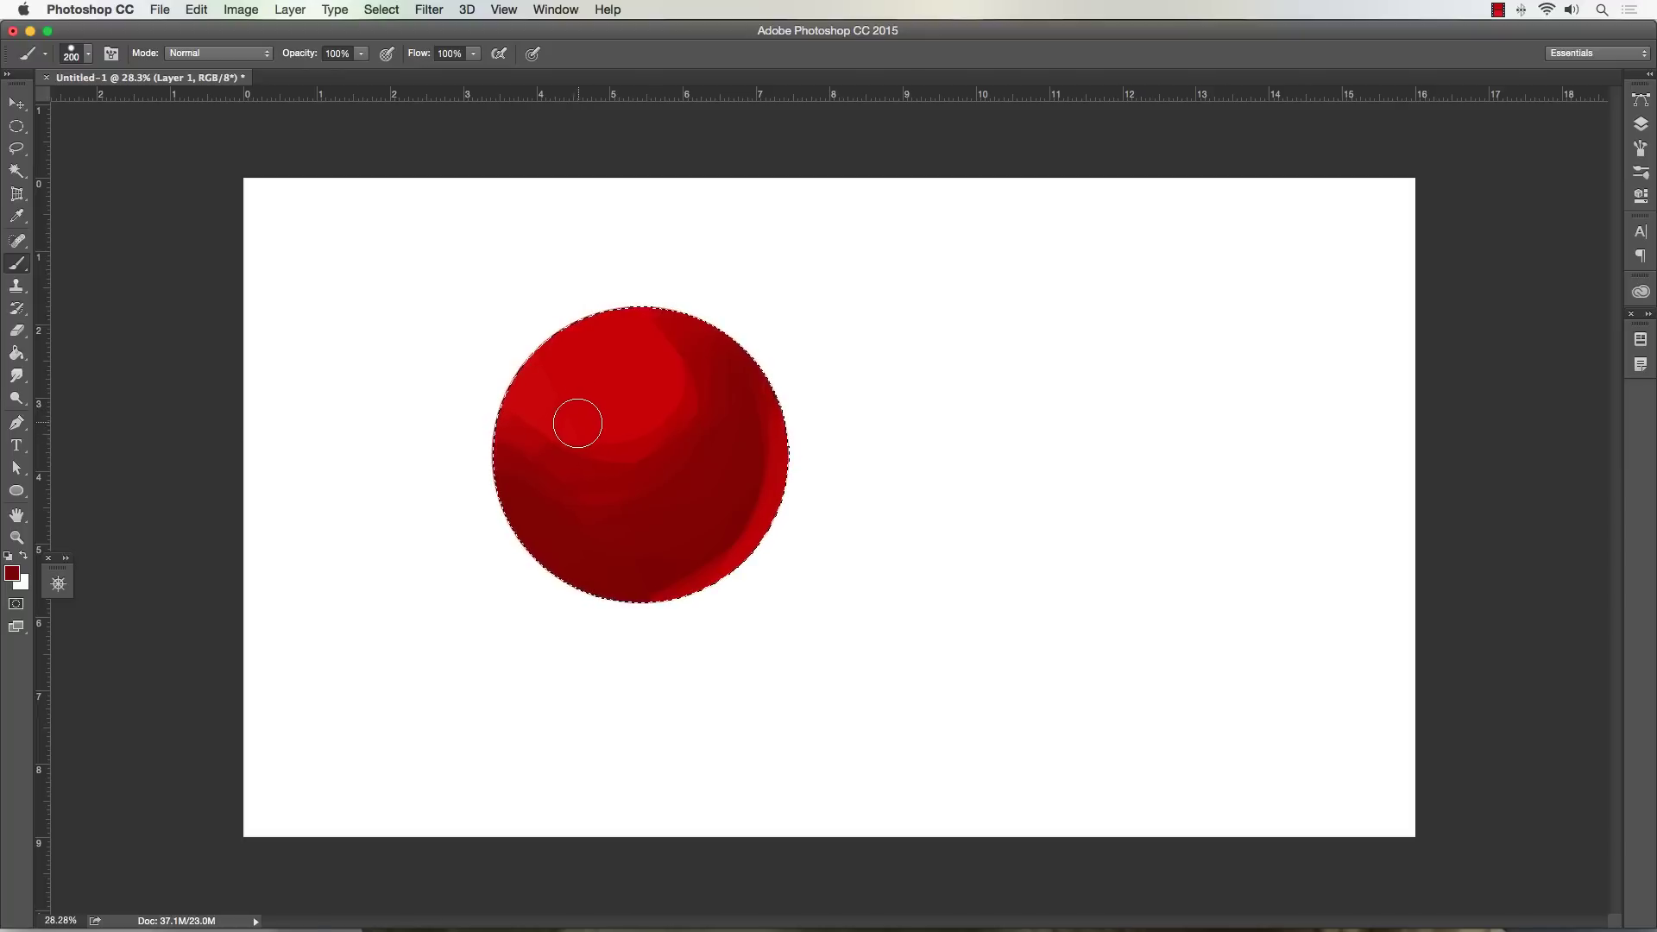
- Try heavy dark red strokes across the sphere's highlight area and undo them
mouse_move(558, 451)
left_mouse_down()
mouse_move(595, 359)
mouse_move(628, 418)
mouse_move(672, 433)
mouse_move(658, 333)
mouse_move(603, 340)
mouse_move(533, 400)
mouse_move(550, 394)
left_mouse_up()
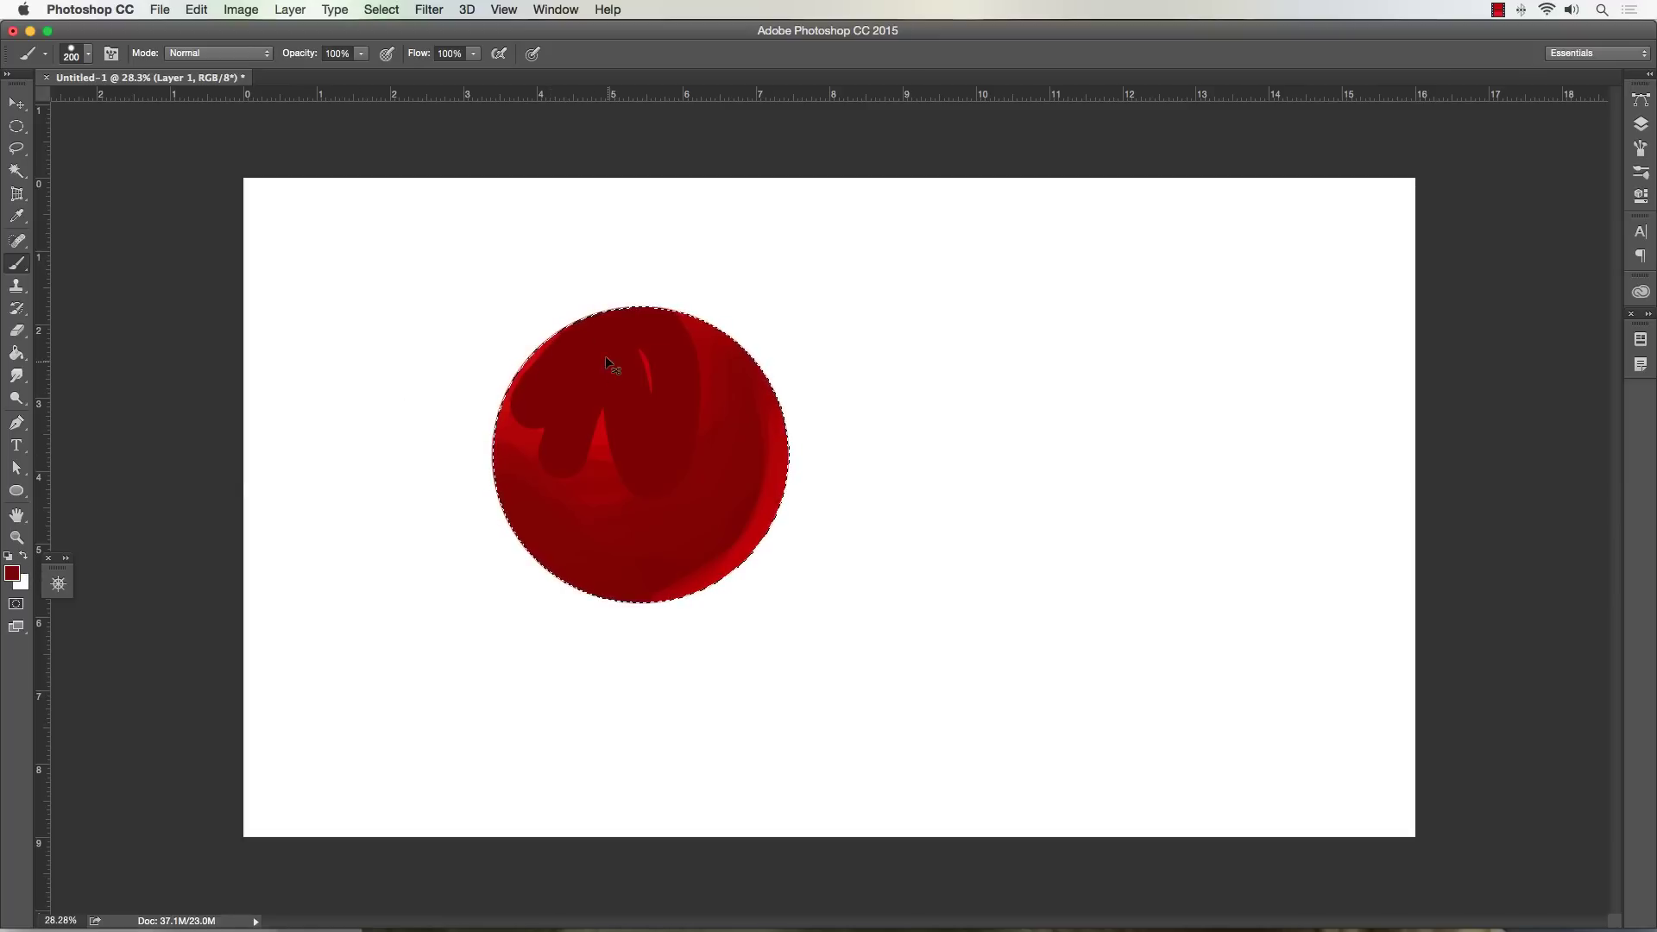
key("super+z")
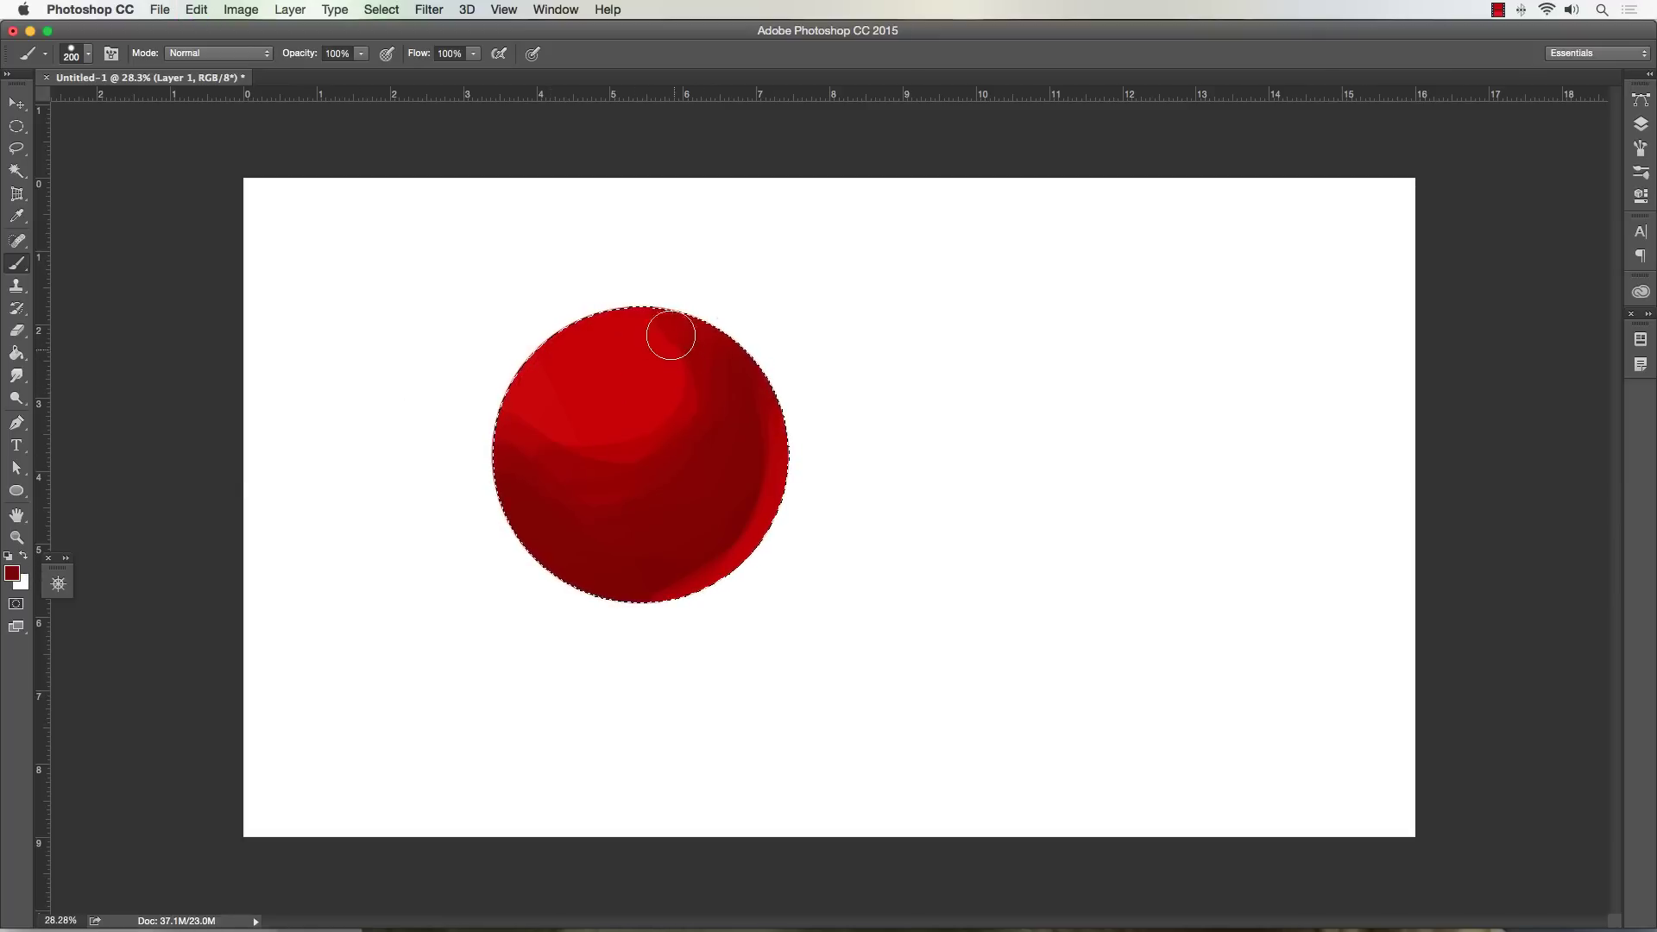
- Darken the upper-right edge of the bright area with soft dark red strokes, varying the brush size up to 500 px
left_click_drag(688, 288, 624, 355)
key("bracketright")
key("bracketright")
key("bracketleft")
key("bracketleft")
key("bracketright")
key("bracketright")
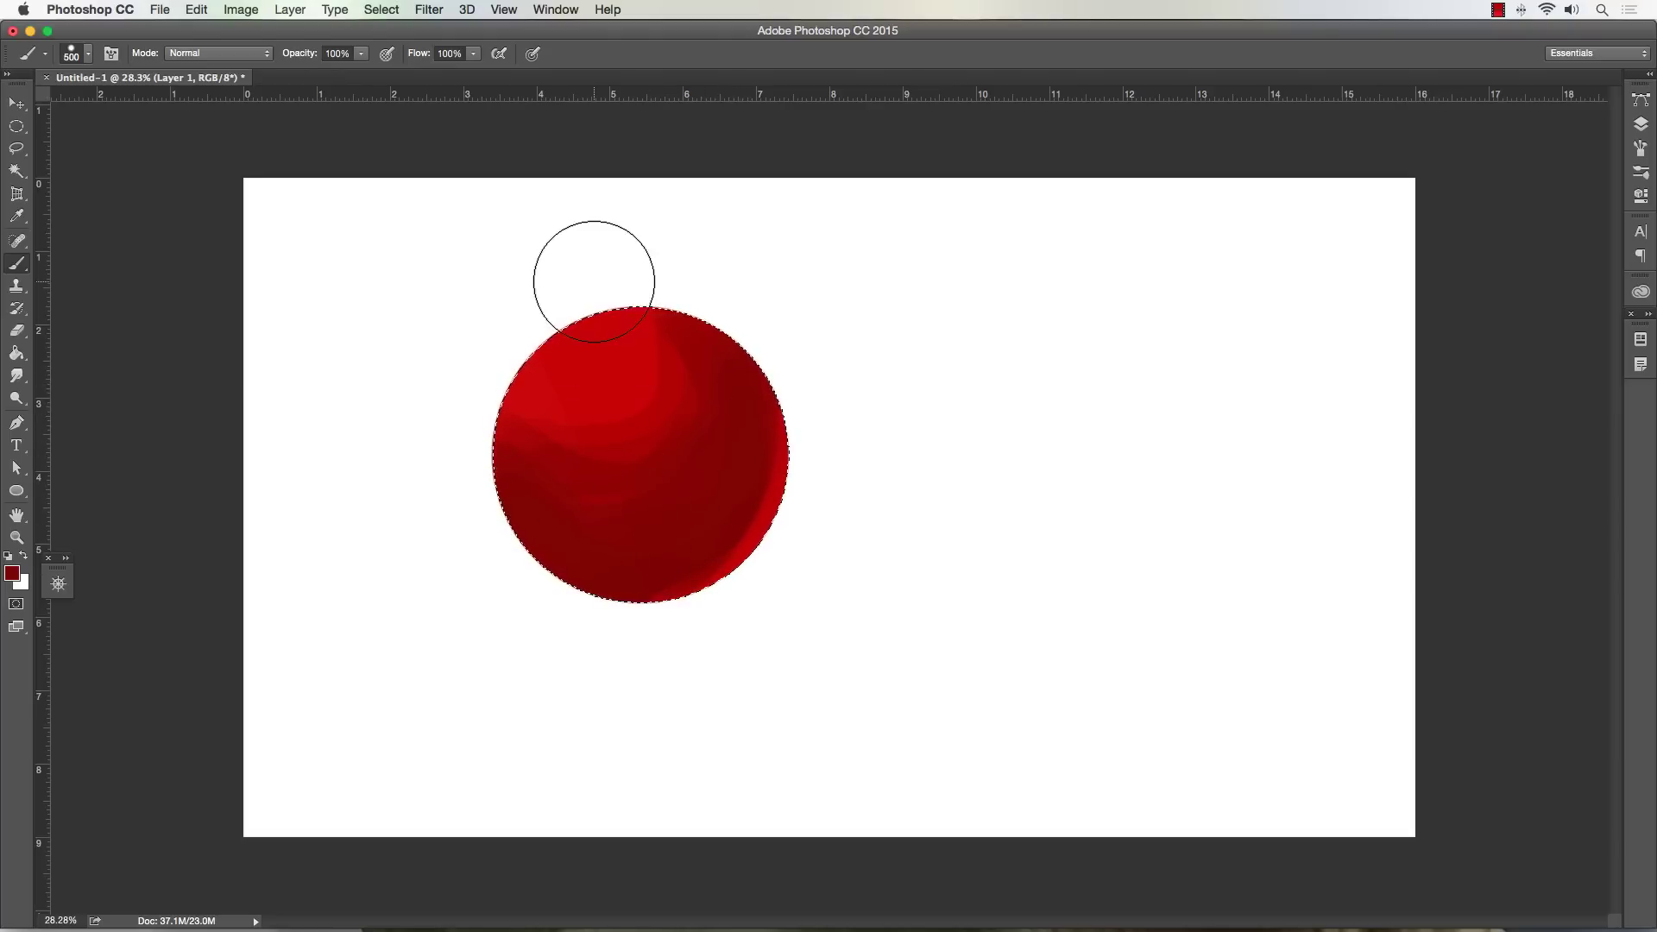
- Set the foreground color to dark red #500808 and deepen the core shadow across the sphere's lower right
left_click(12, 573)
left_click(352, 291)
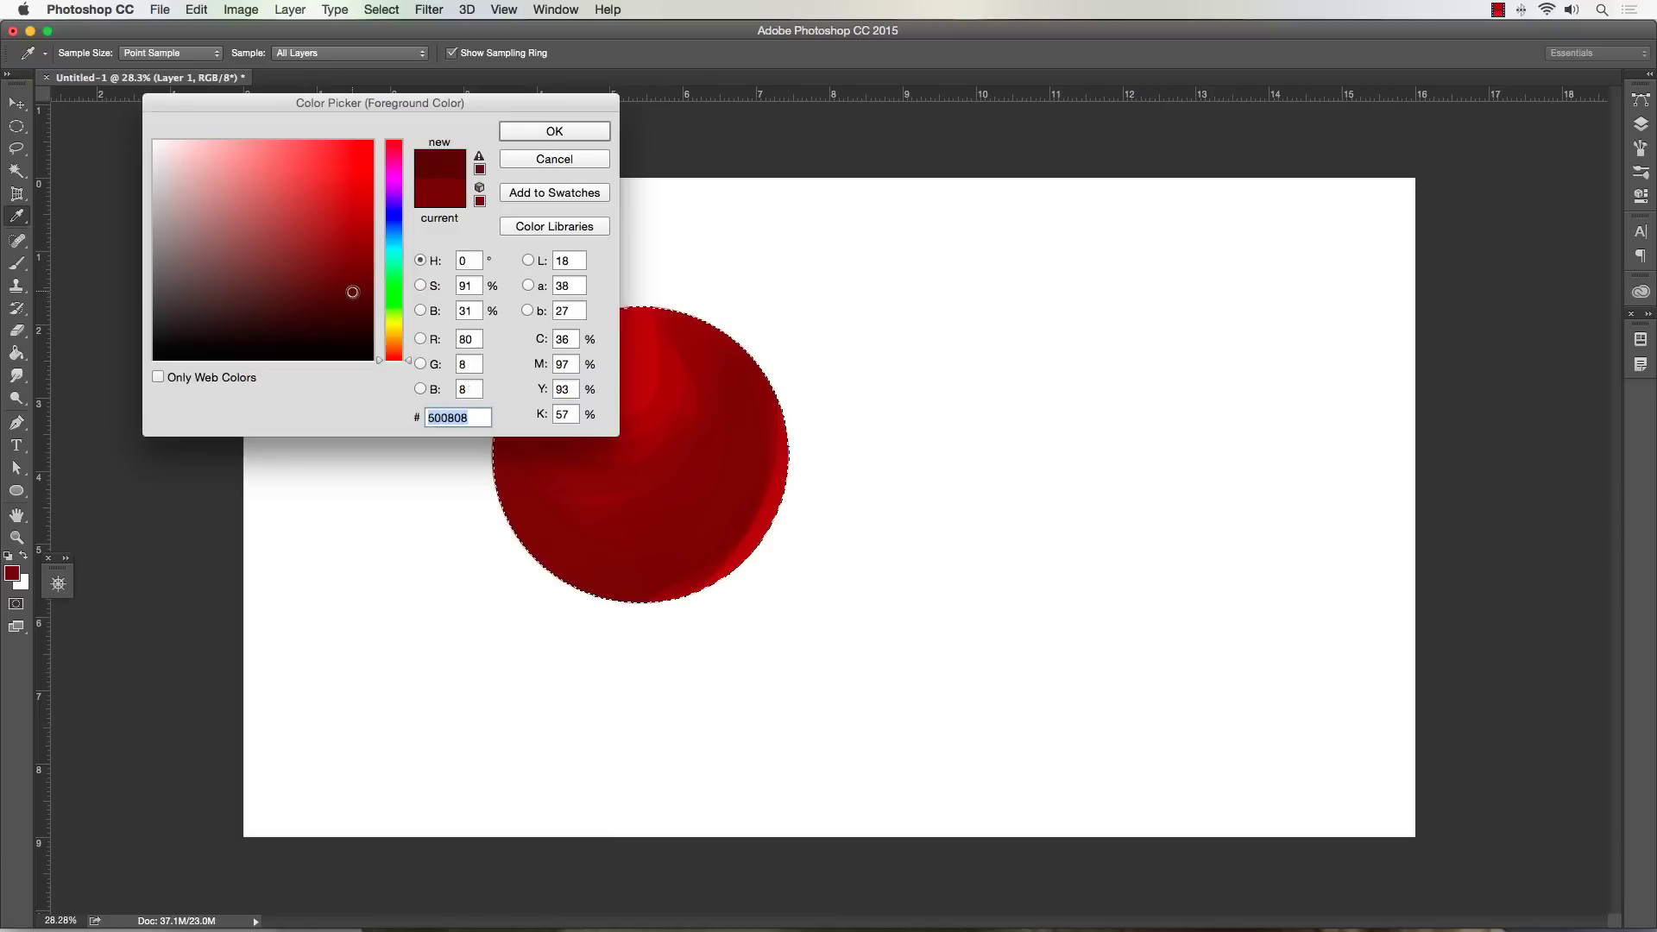
left_click(521, 133)
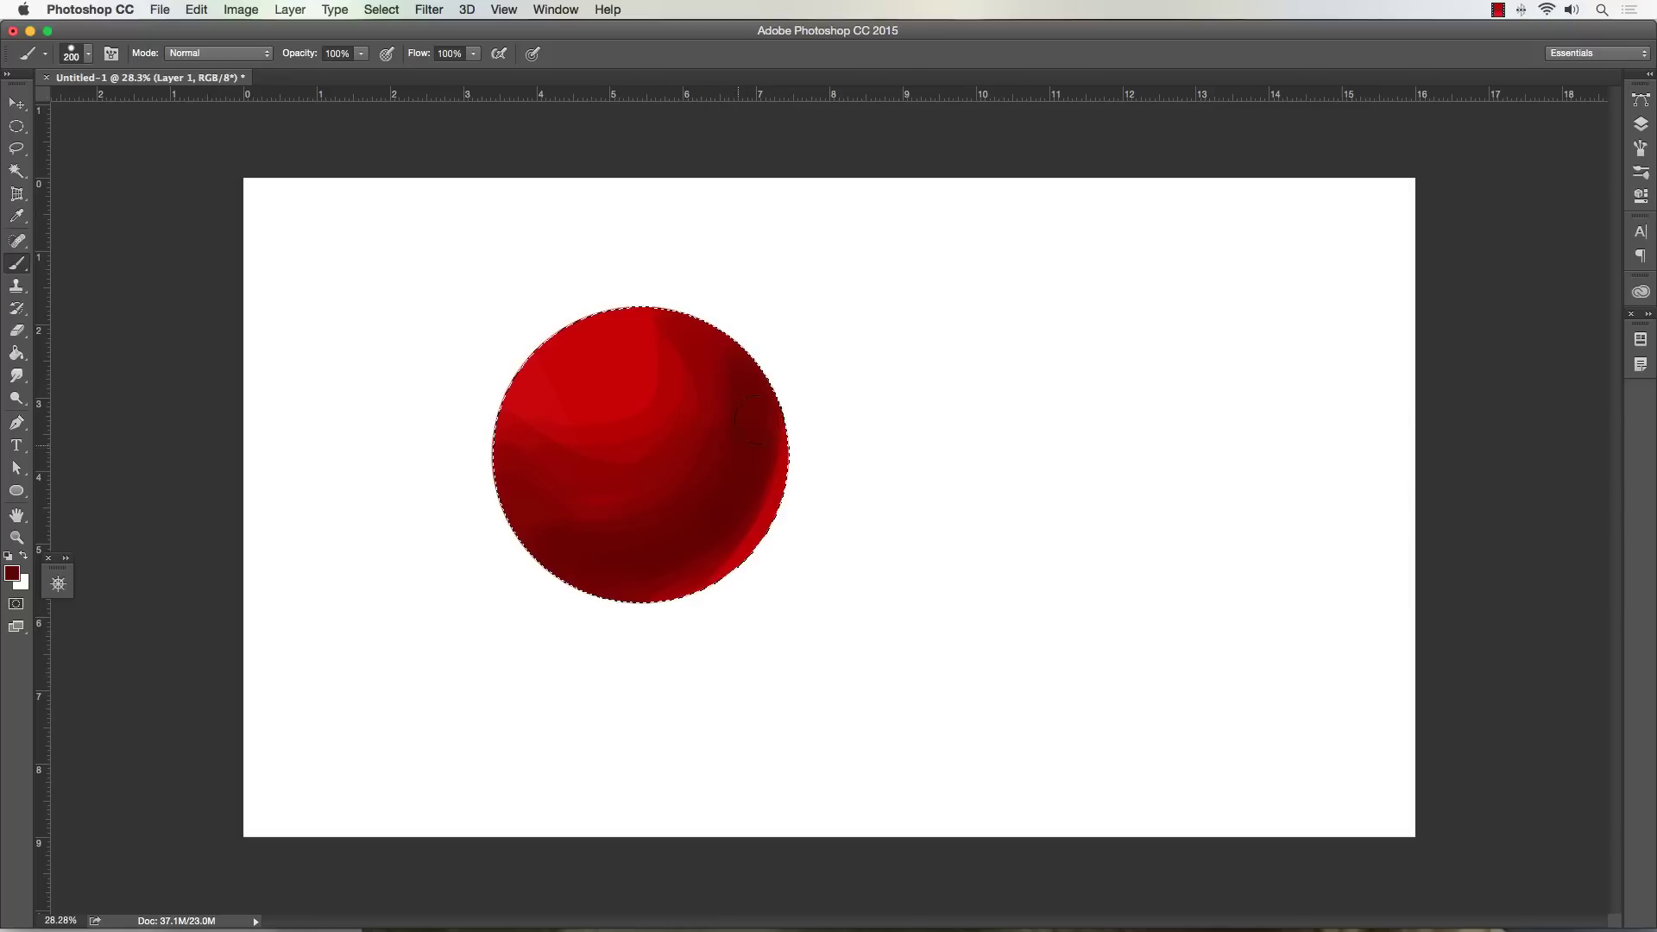
key("bracketleft")
key("bracketright")
key("bracketright")
key("bracketright")
key("bracketright")
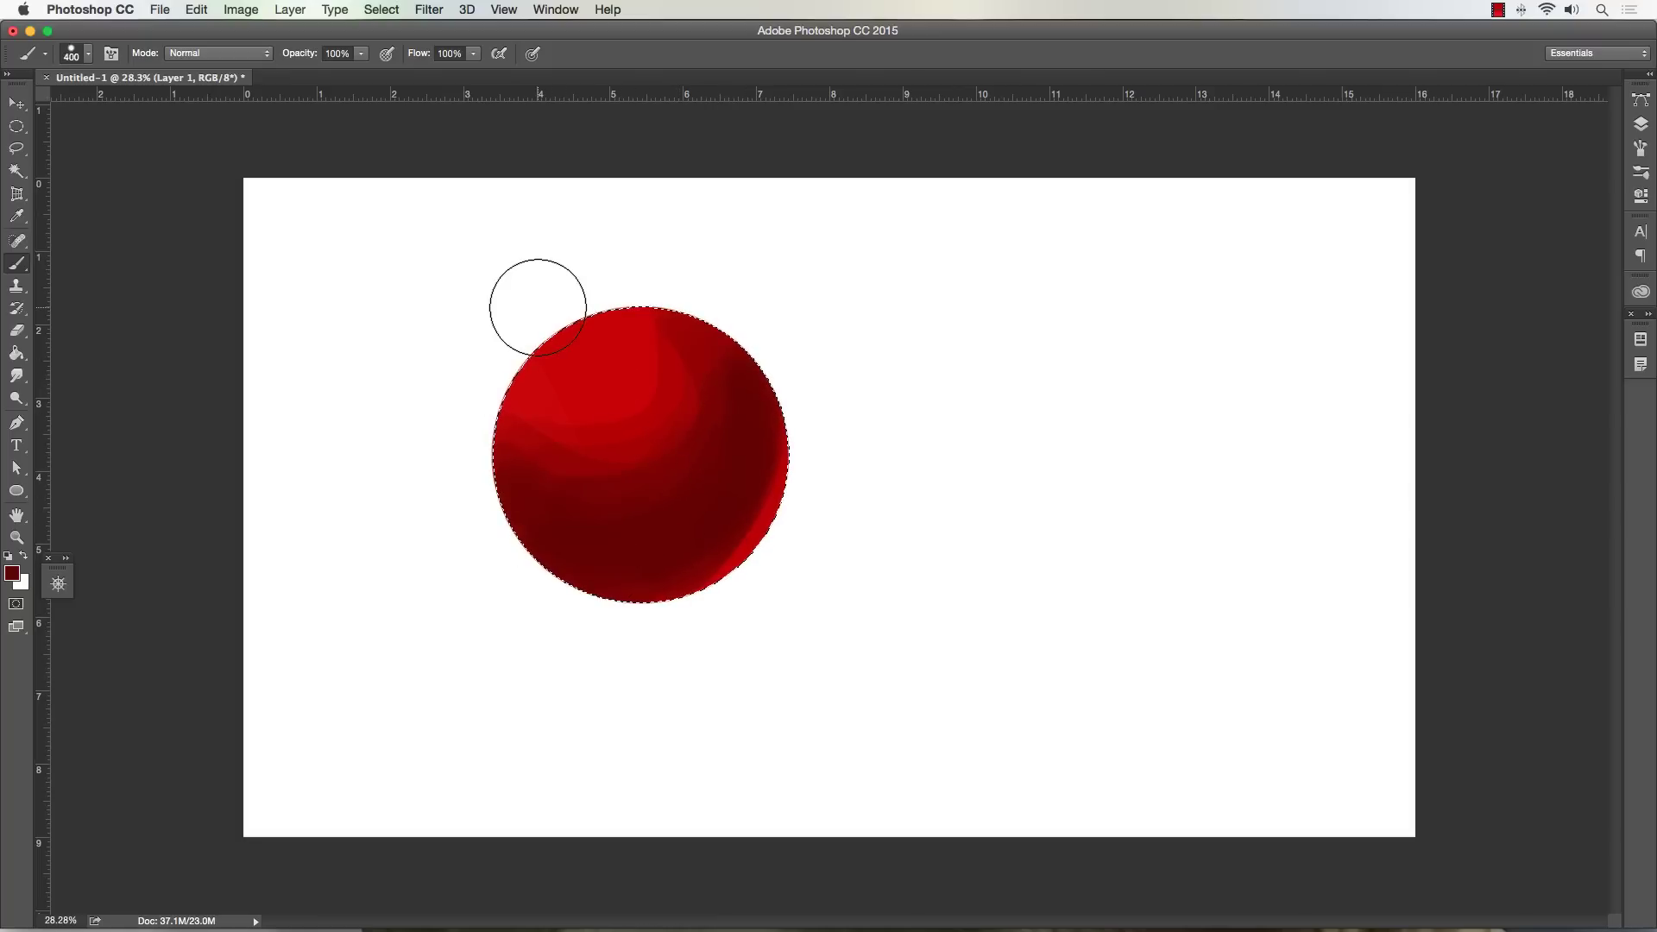
left_click(250, 12)
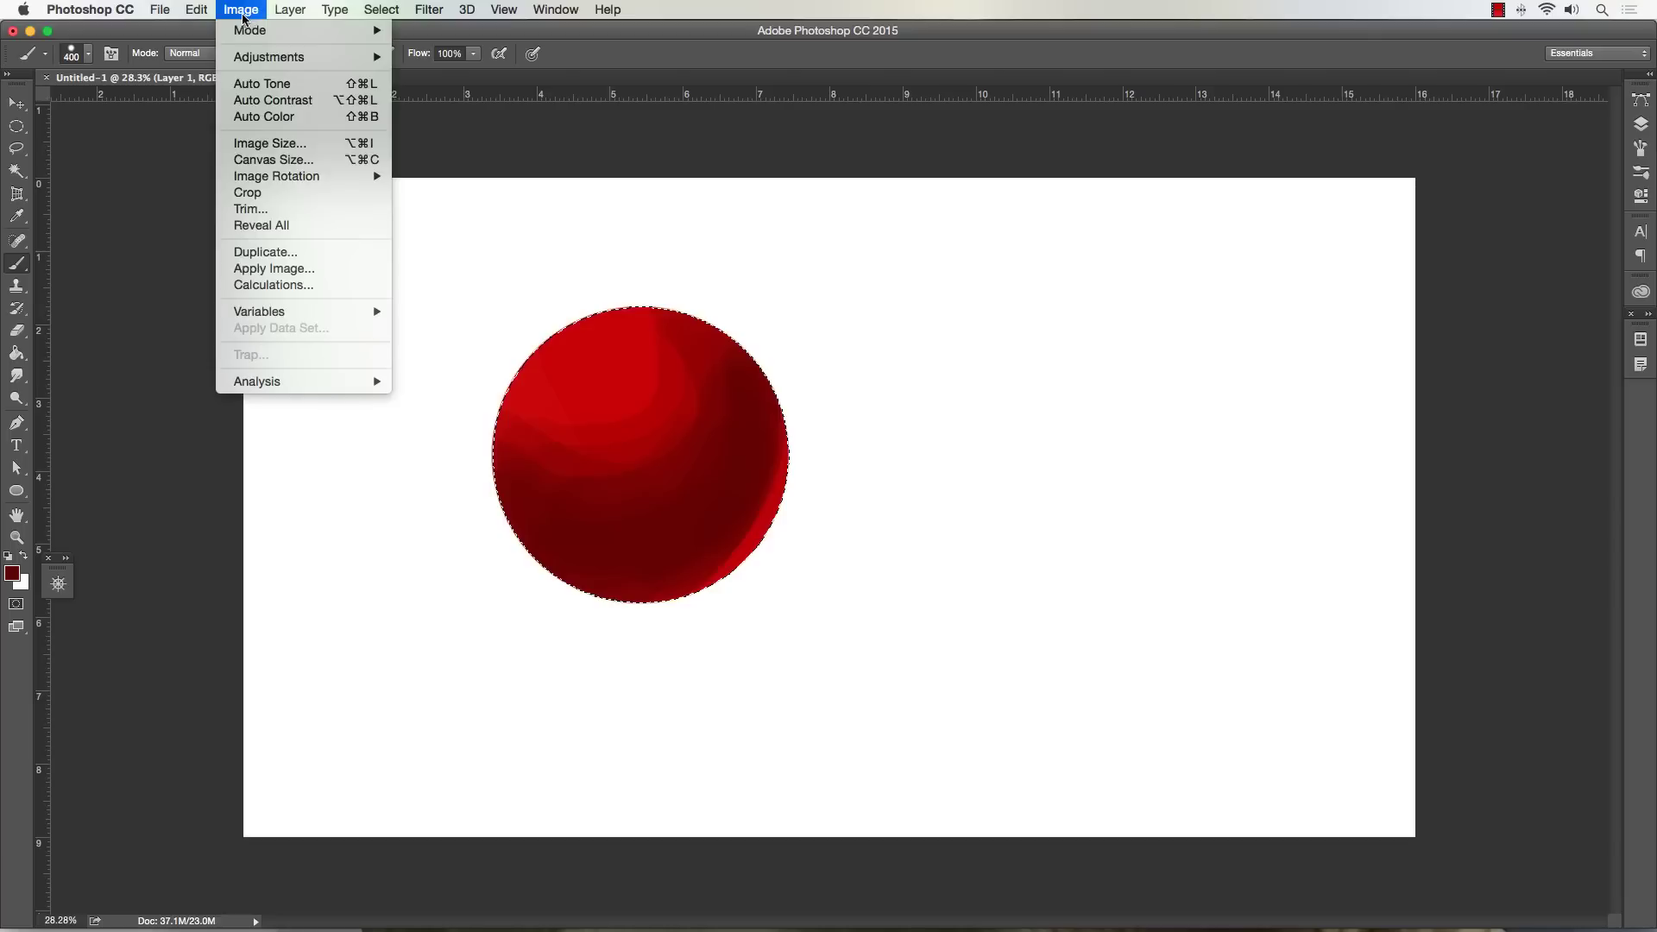
mouse_move(255, 61)
left_click(425, 148)
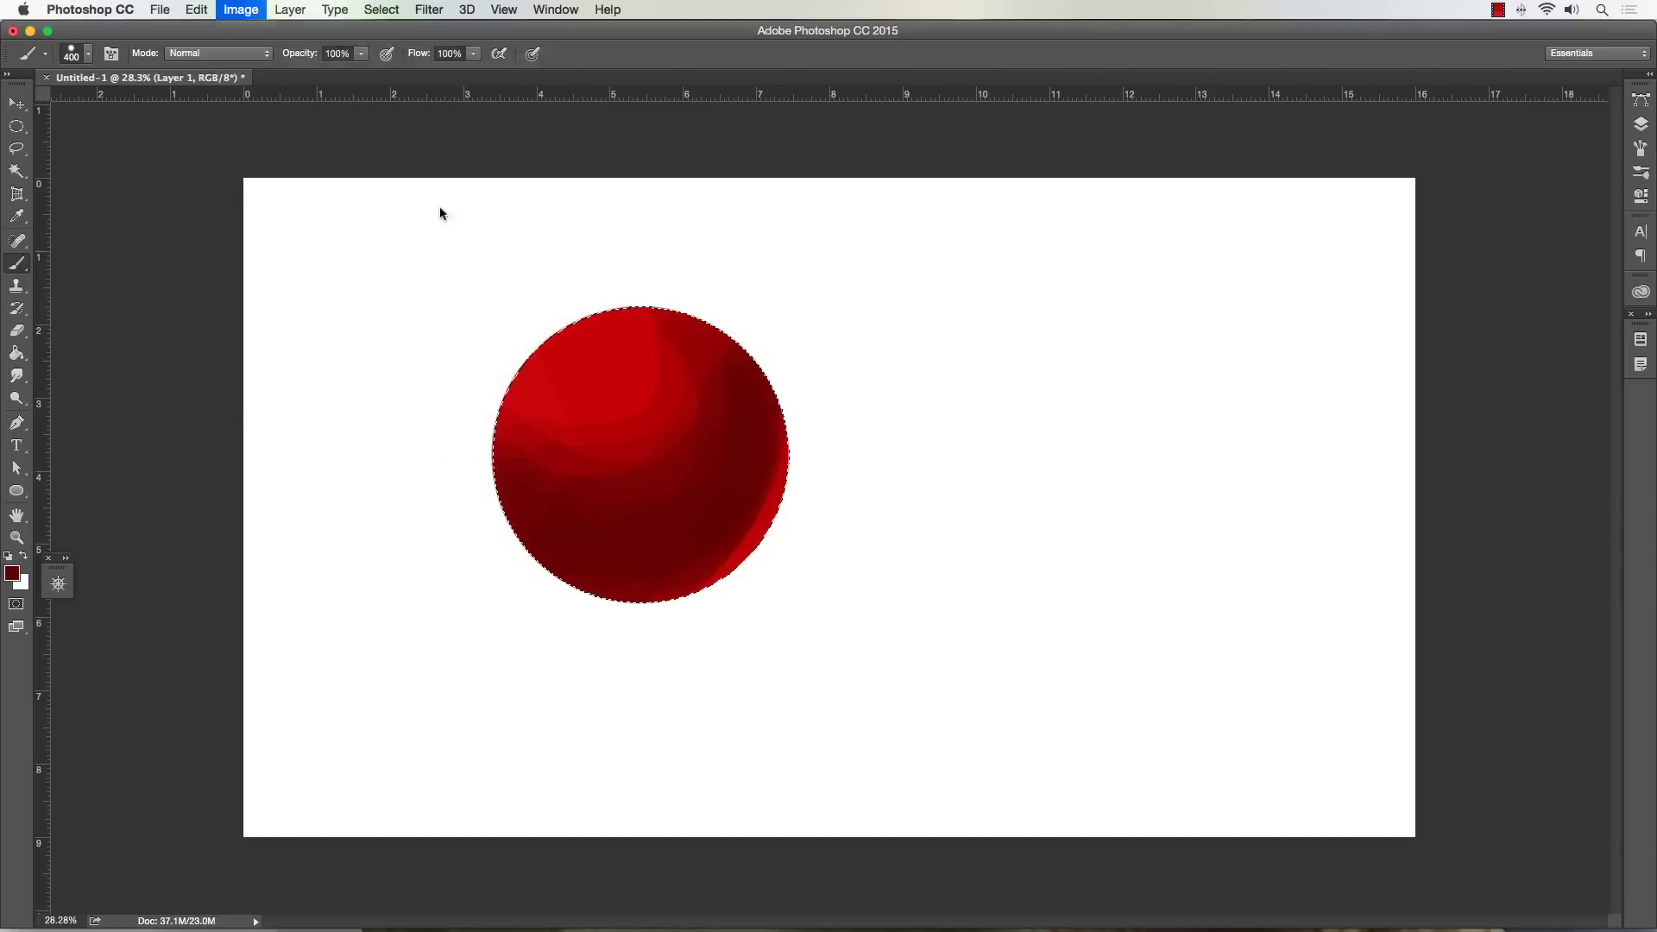
left_click_drag(1190, 433, 1175, 432)
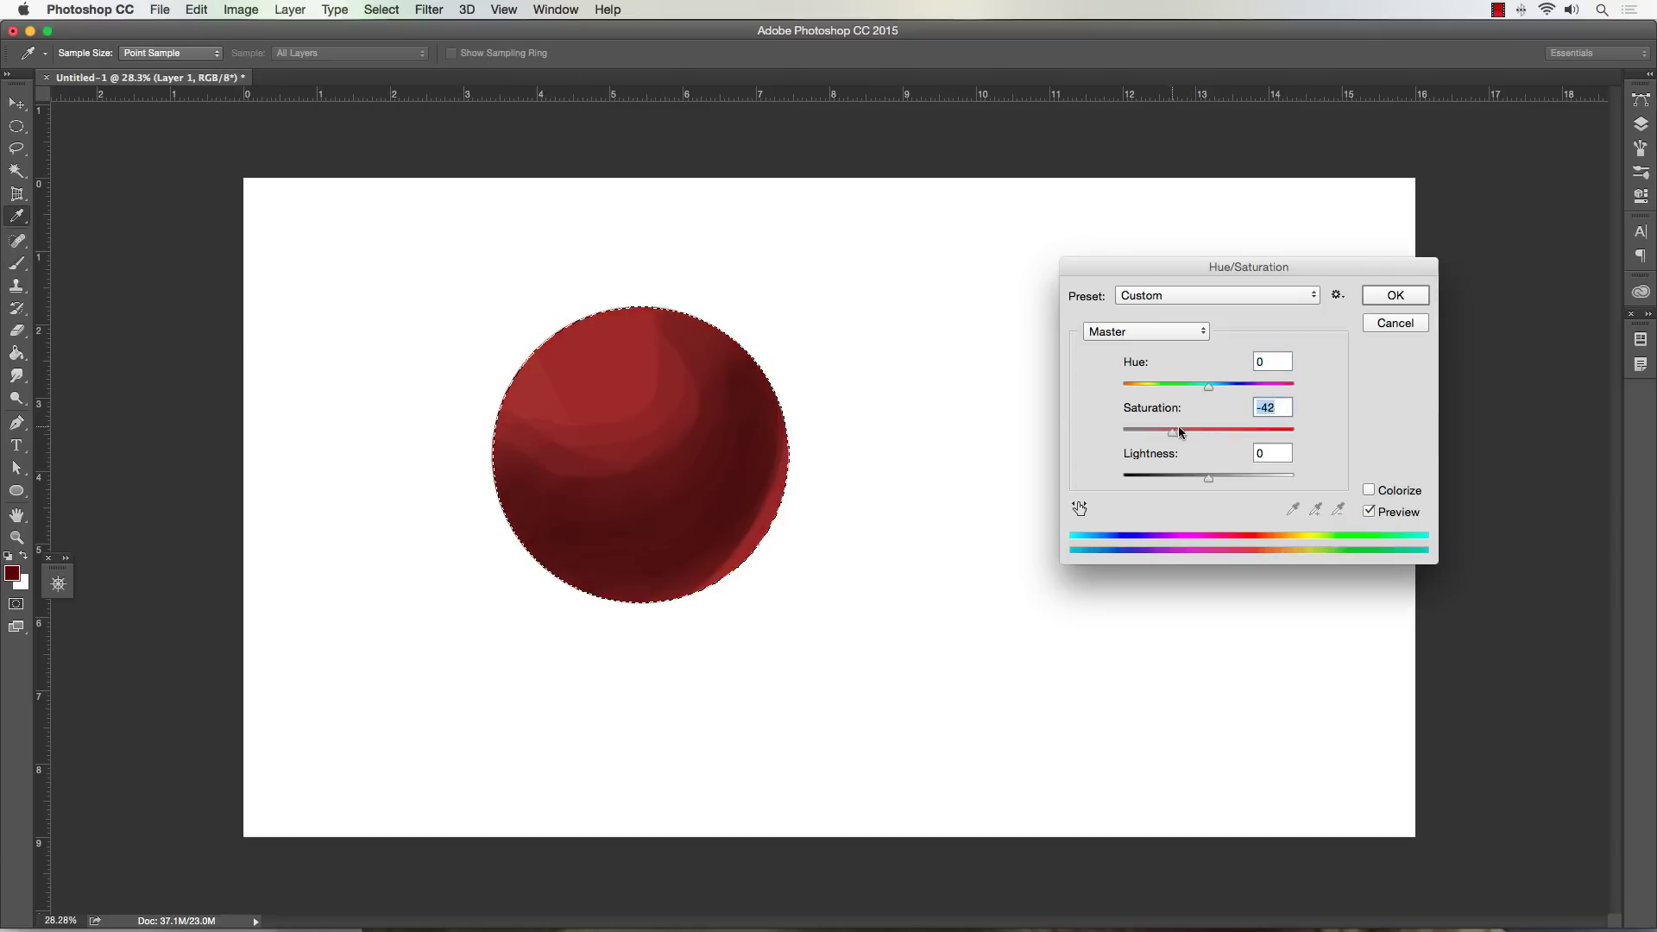
left_click(1378, 324)
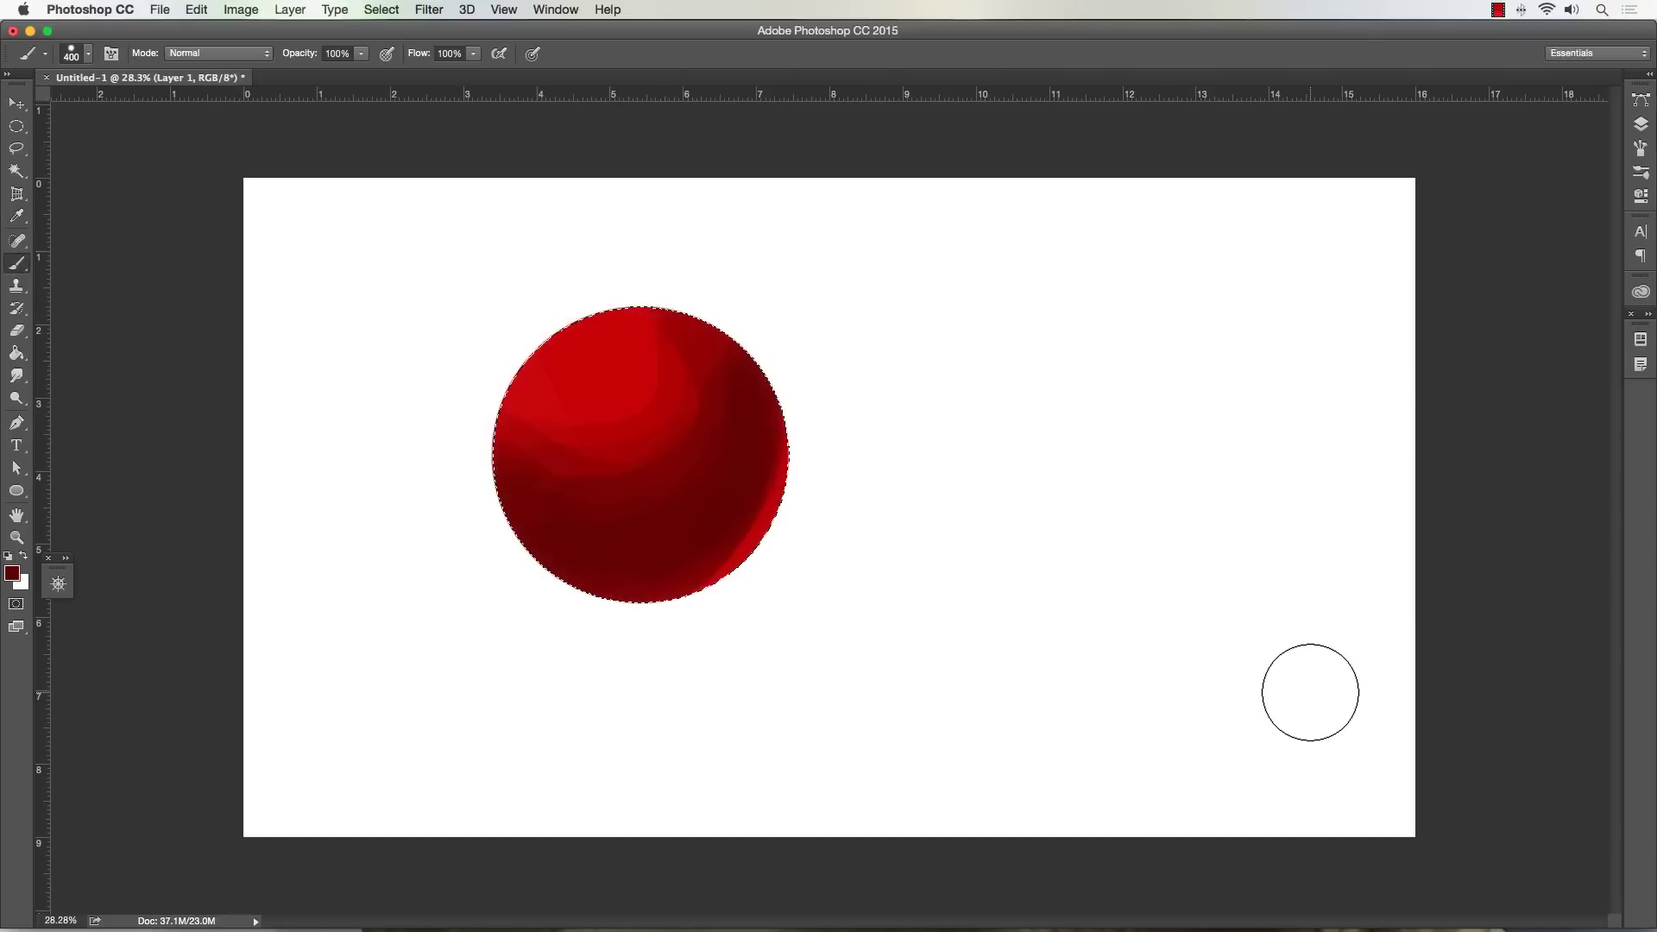
- Sample reds from the sphere and blend the transitions between highlight, shadow and reflected rim with a 200 to 250 px brush
key("bracketleft")
key("bracketleft")
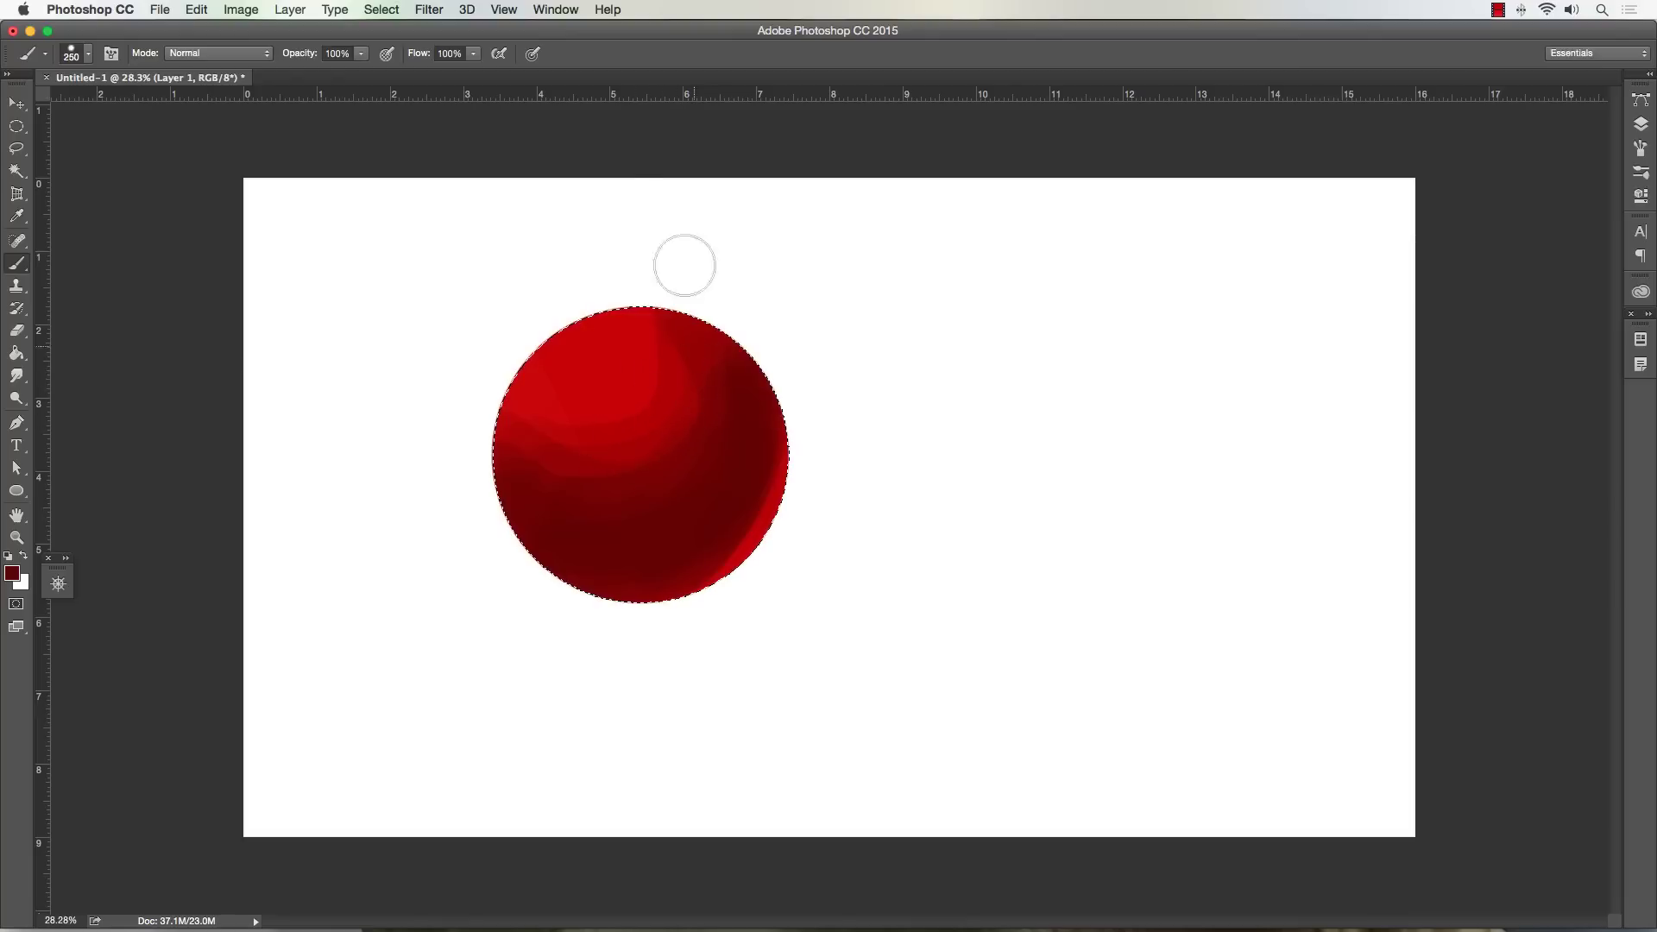
key("bracketleft")
key("bracketright")
left_click(651, 422, "alt")
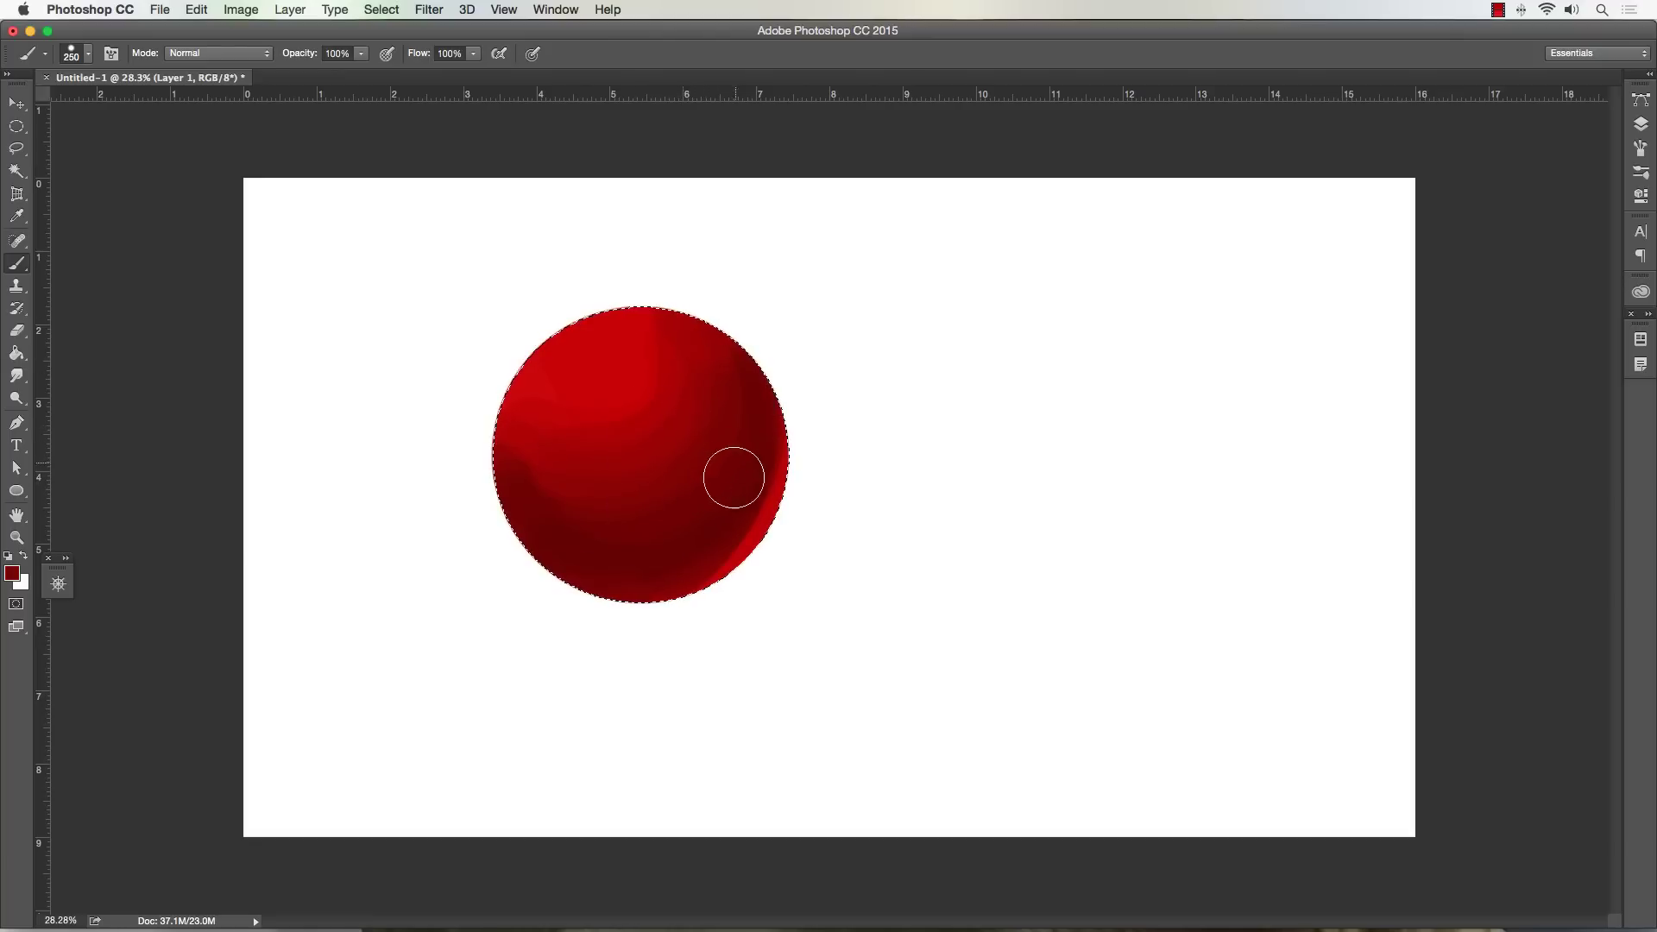
key("bracketleft")
left_click(748, 536)
- Brighten the sphere's upper-left highlight with the Dodge tool, using the Highlights range at 51% exposure
left_click(16, 397)
key("bracketright")
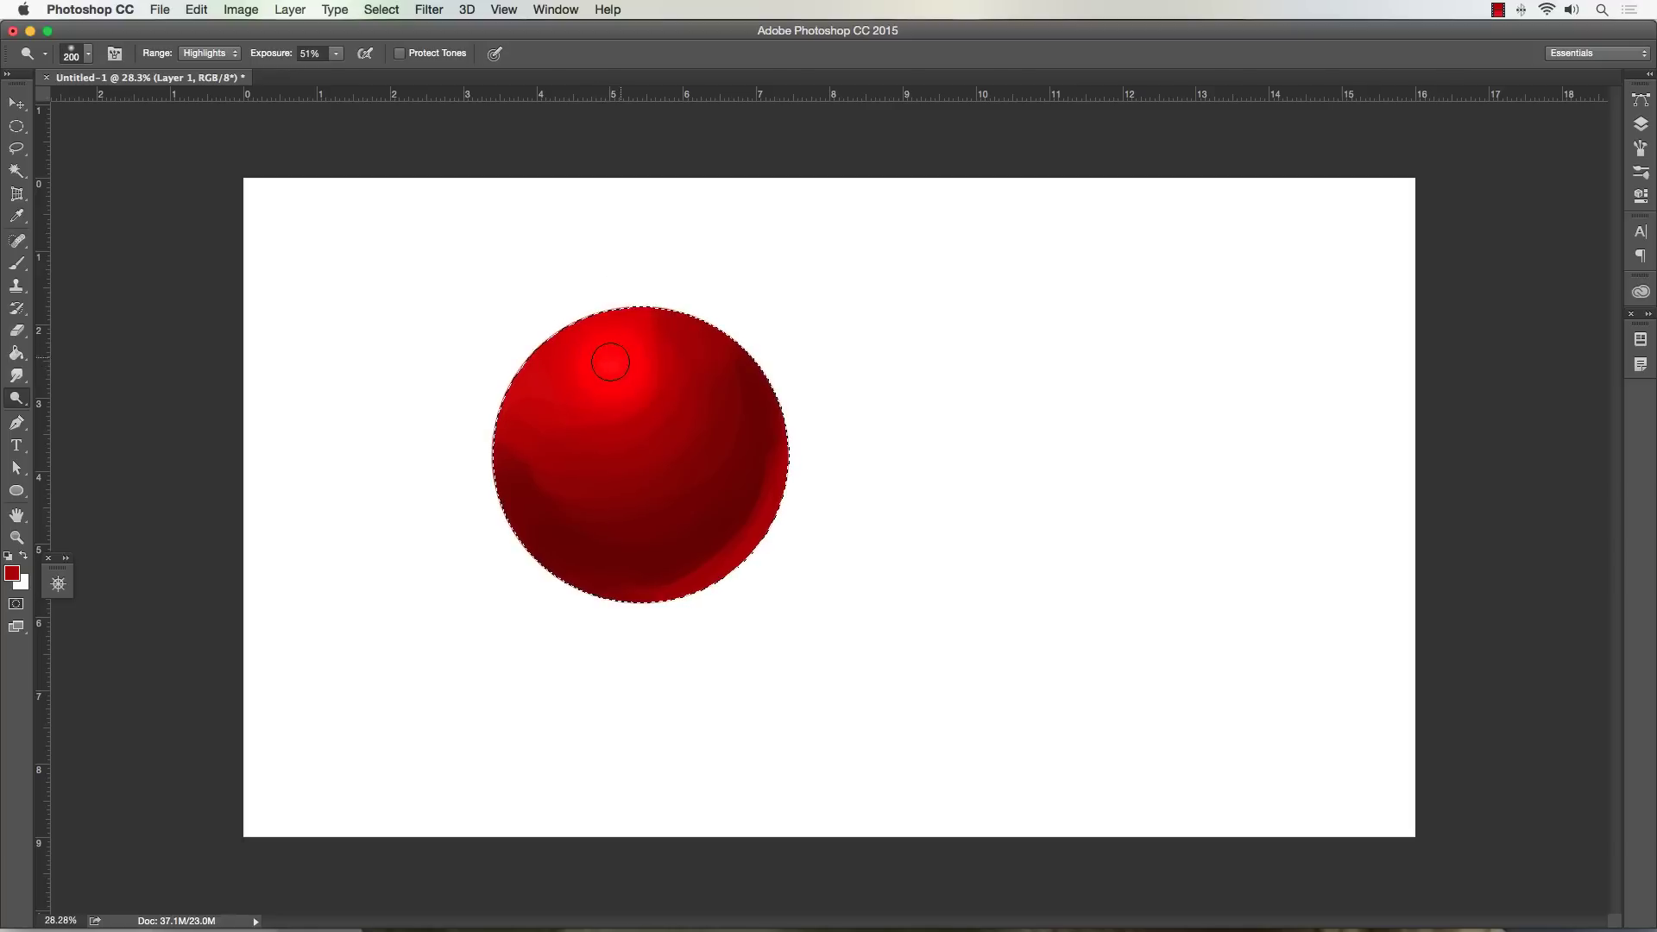
key("bracketright")
- Darken the sphere's shaded areas with the Burn tool on Midtones at 22% exposure, reducing the brush to 400 px
right_click(16, 398)
left_click(86, 392)
right_click(26, 398)
left_click(77, 412)
key("bracketleft")
key("bracketleft")
key("bracketleft")
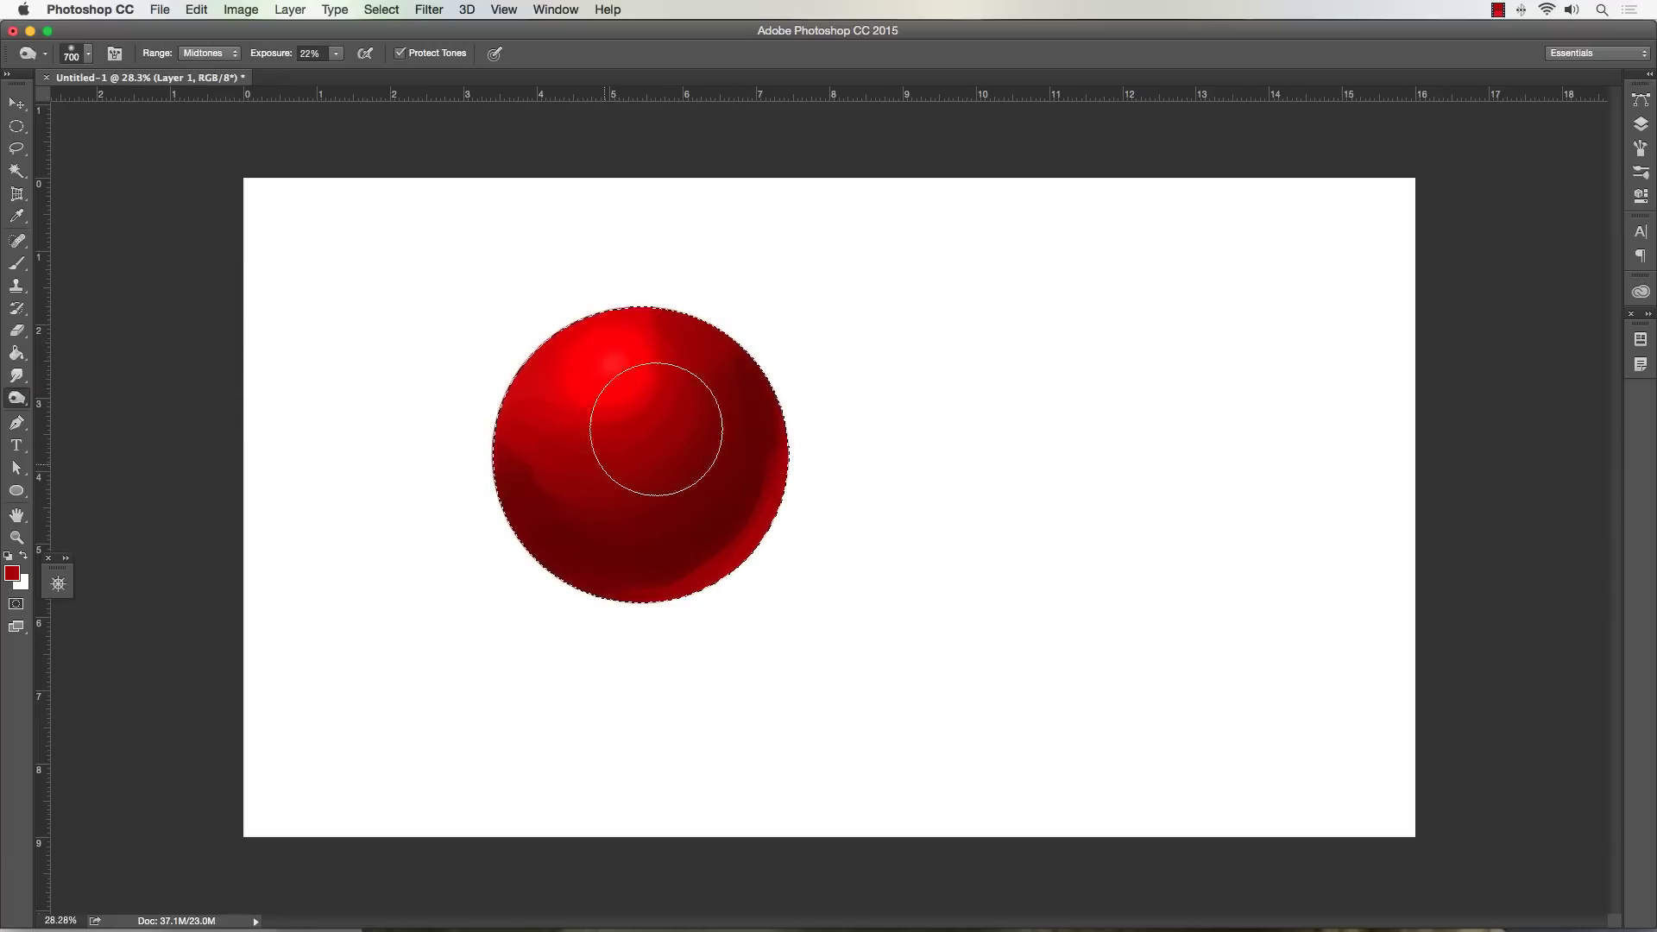
key("bracketleft")
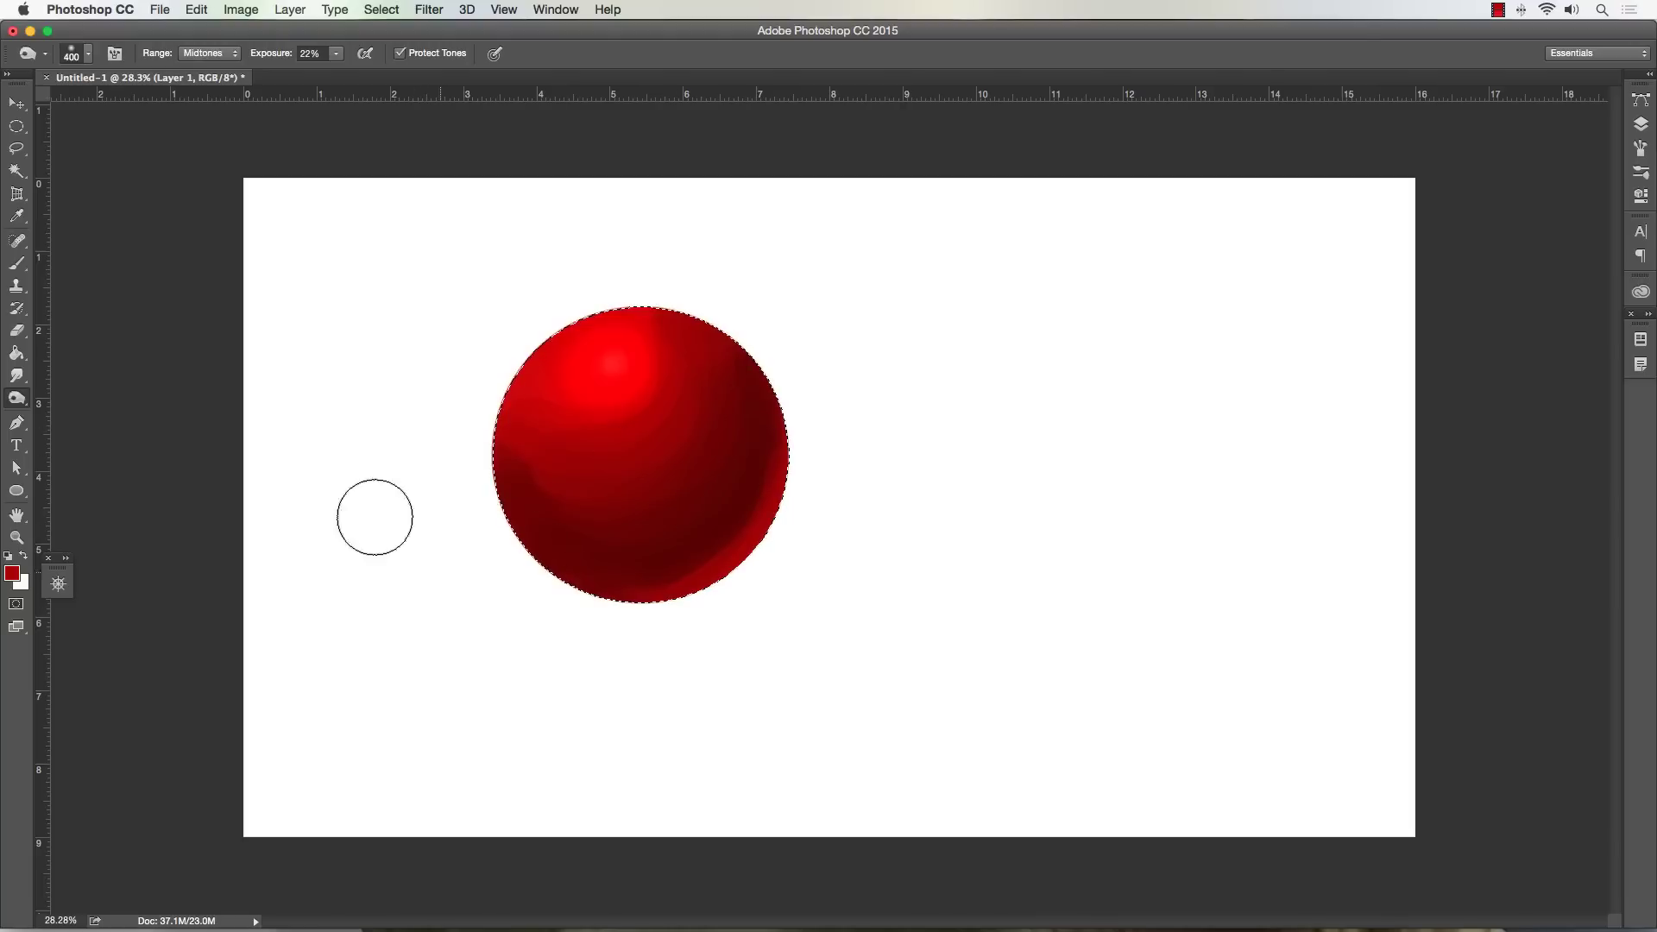
- Return to the Brush tool and blend more dark red into the sphere's core shadow and rim with increasing brush sizes
left_click(17, 264)
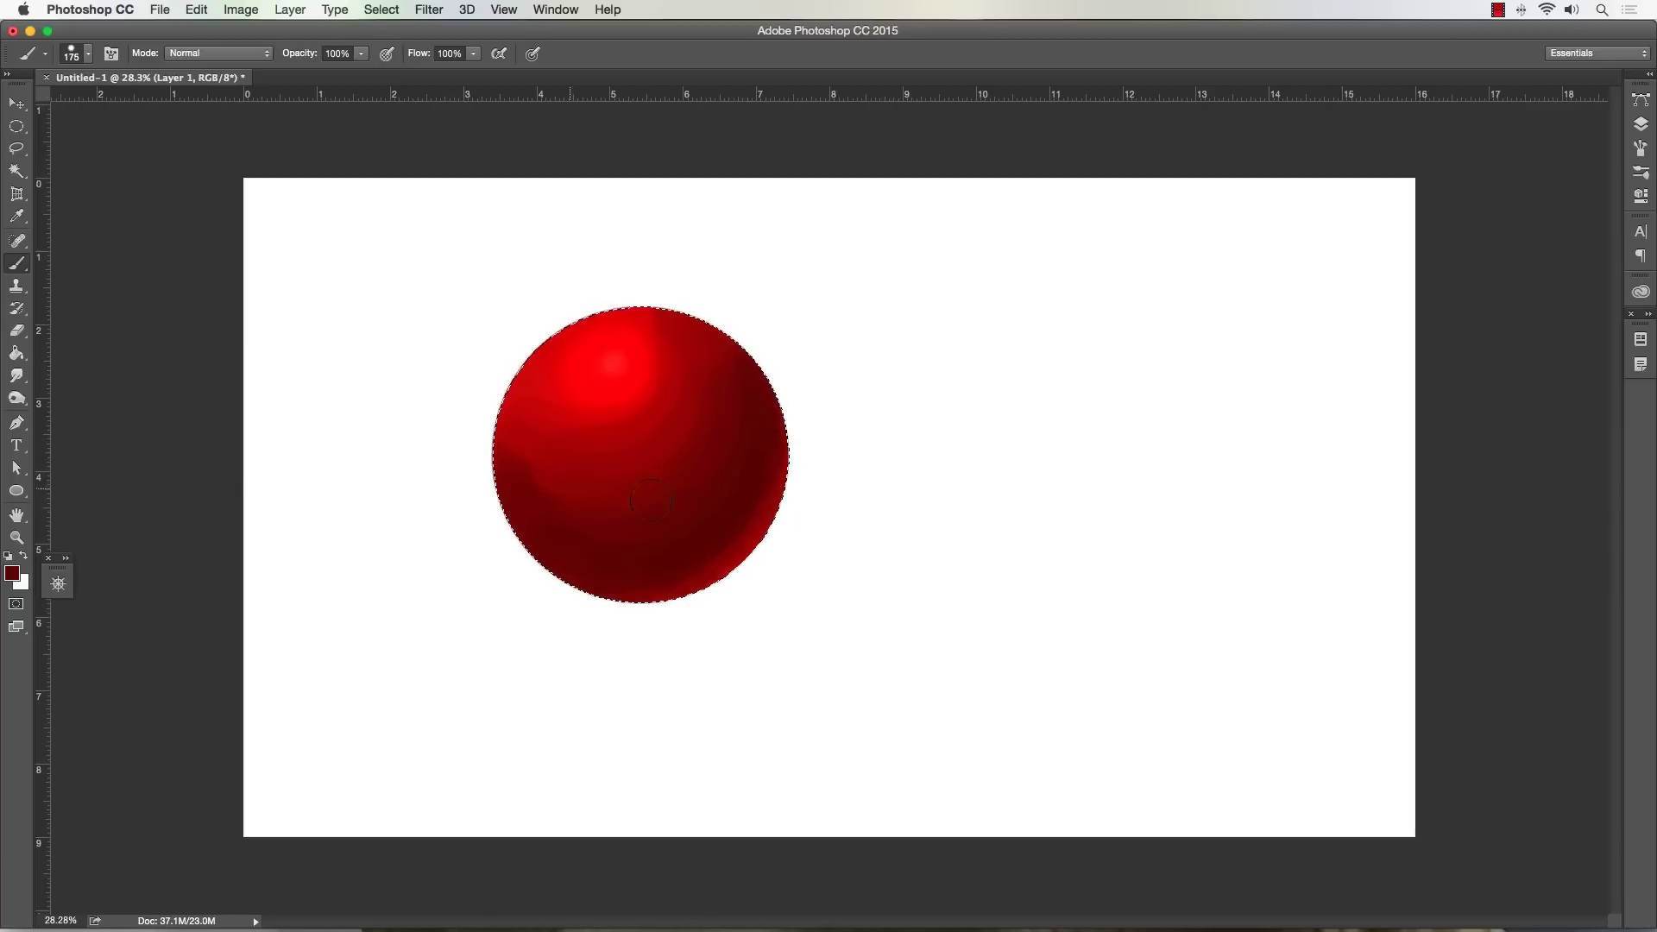
key("bracketright")
key("bracketright")
key("bracketright")
key("bracketright")
left_click(16, 537)
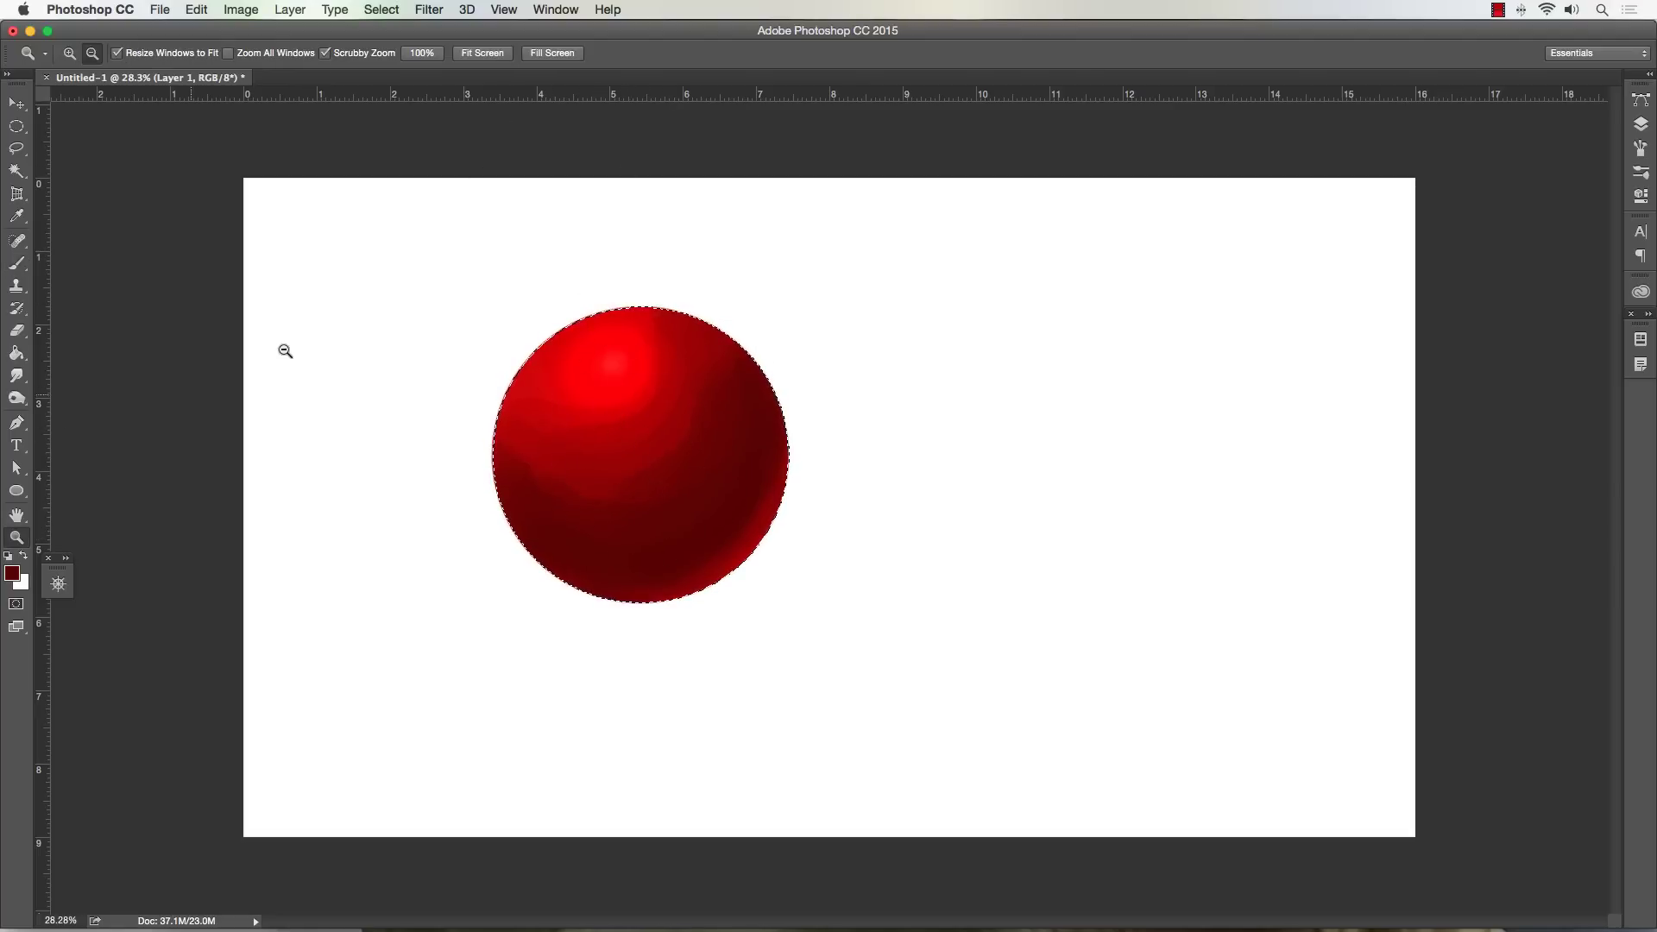
left_click_drag(573, 355, 621, 375)
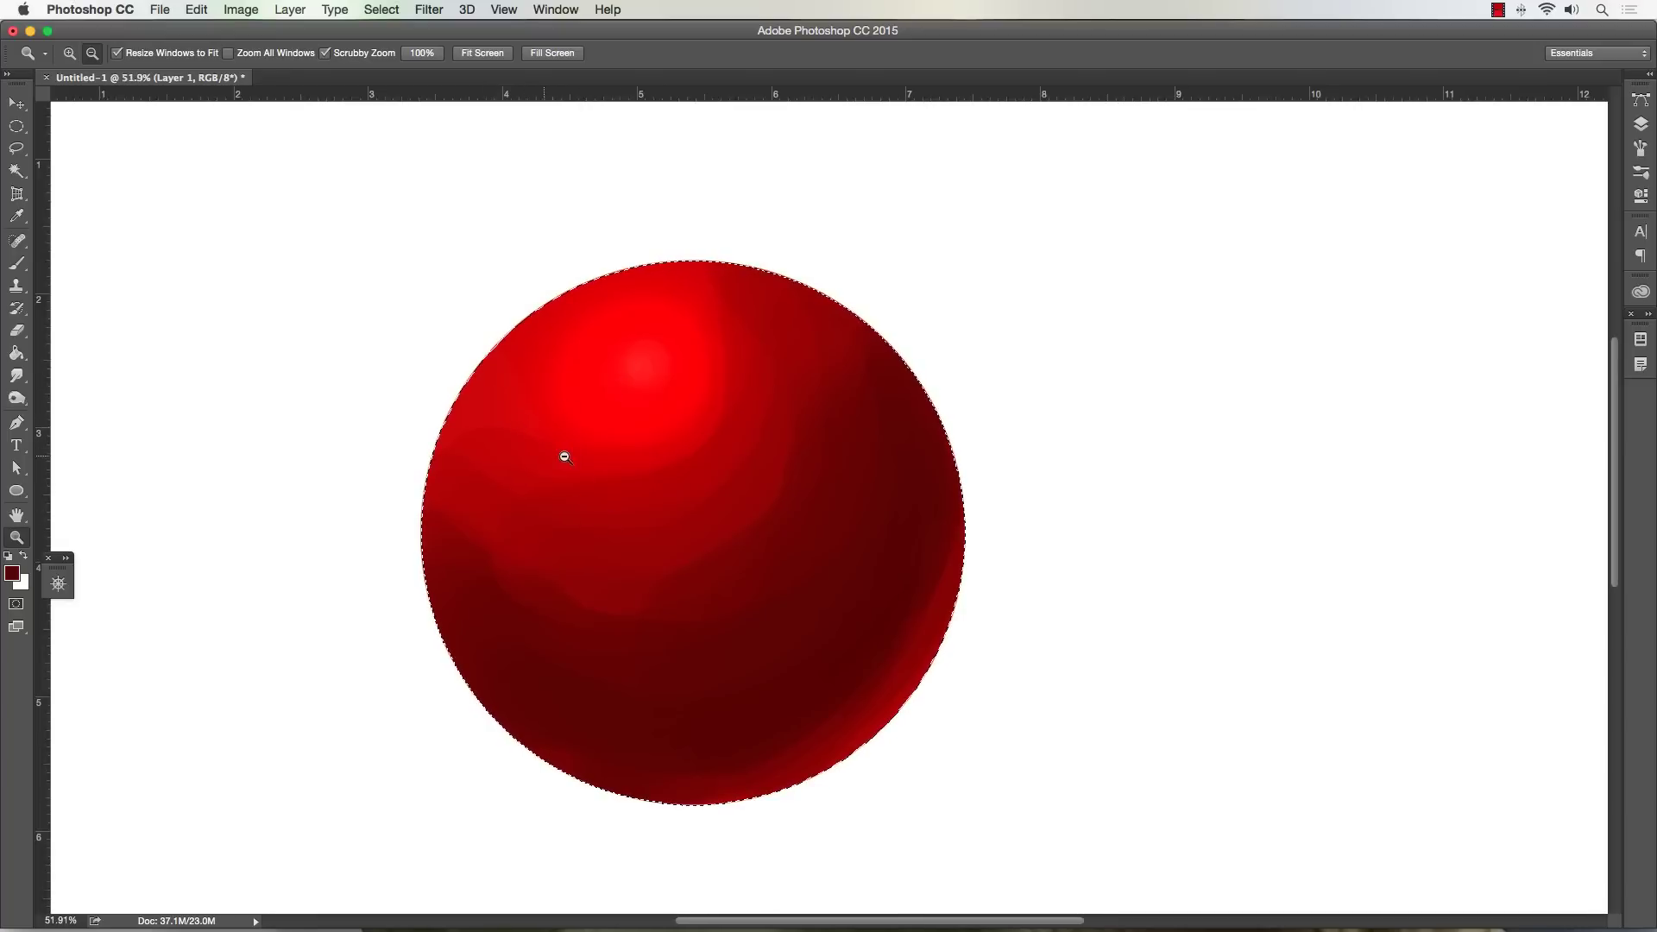
left_click_drag(618, 511, 554, 451)
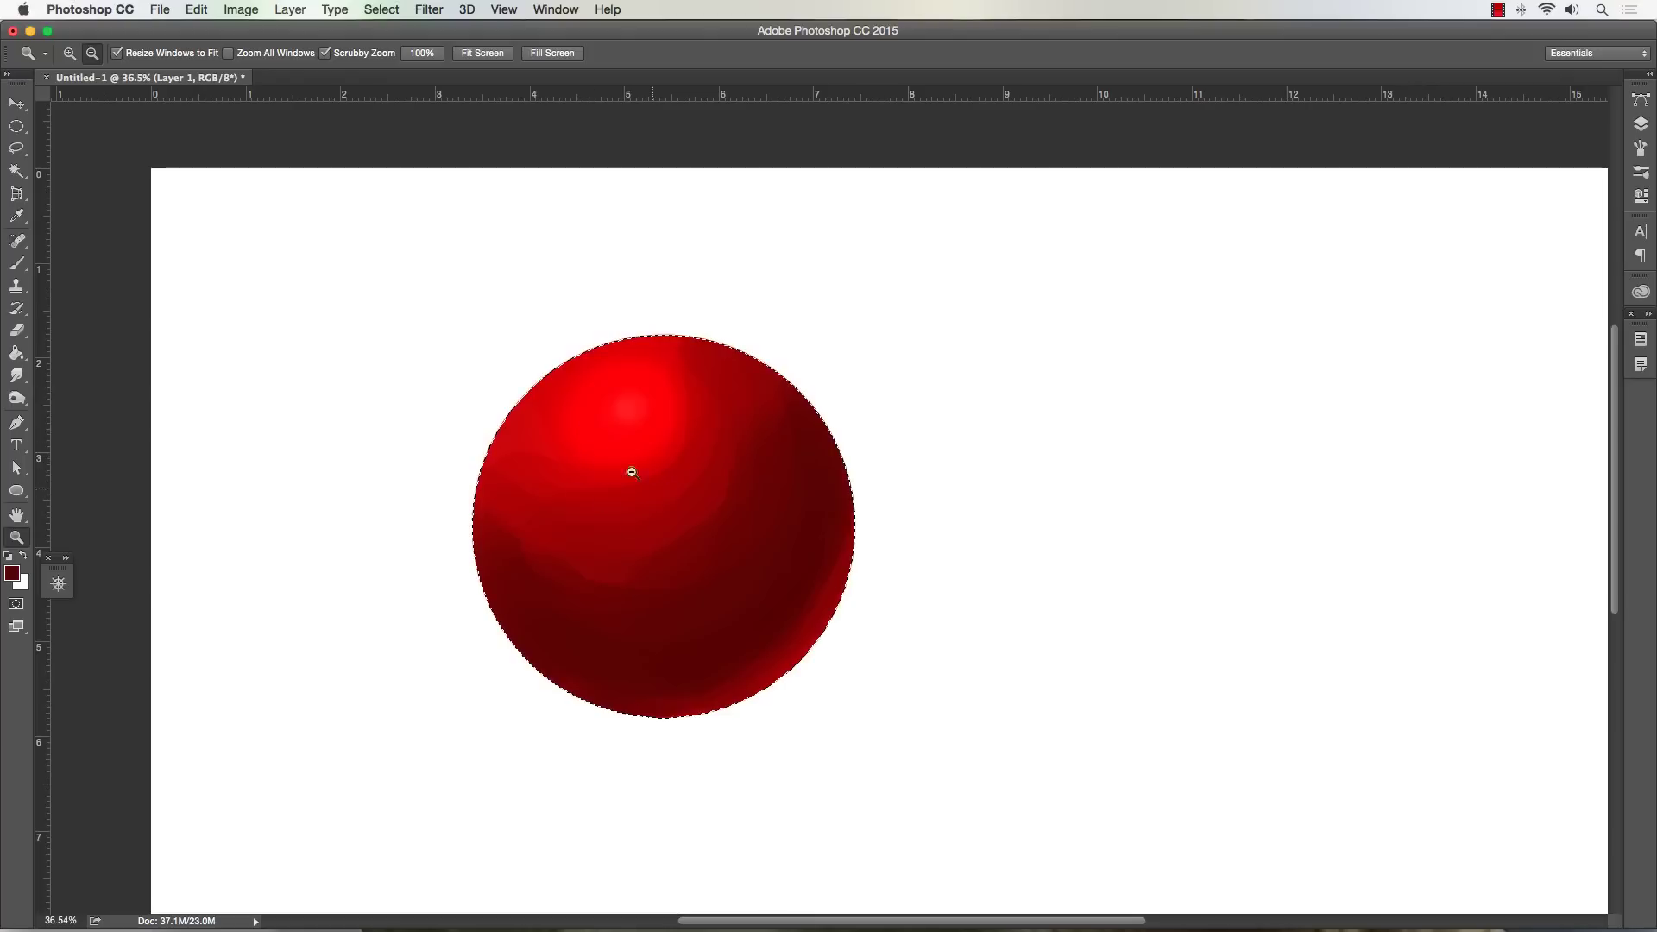
- Blend the sphere's midtones with dark red using the Brush tool, and paint a white highlight dot with a 50 px brush
left_click(17, 264)
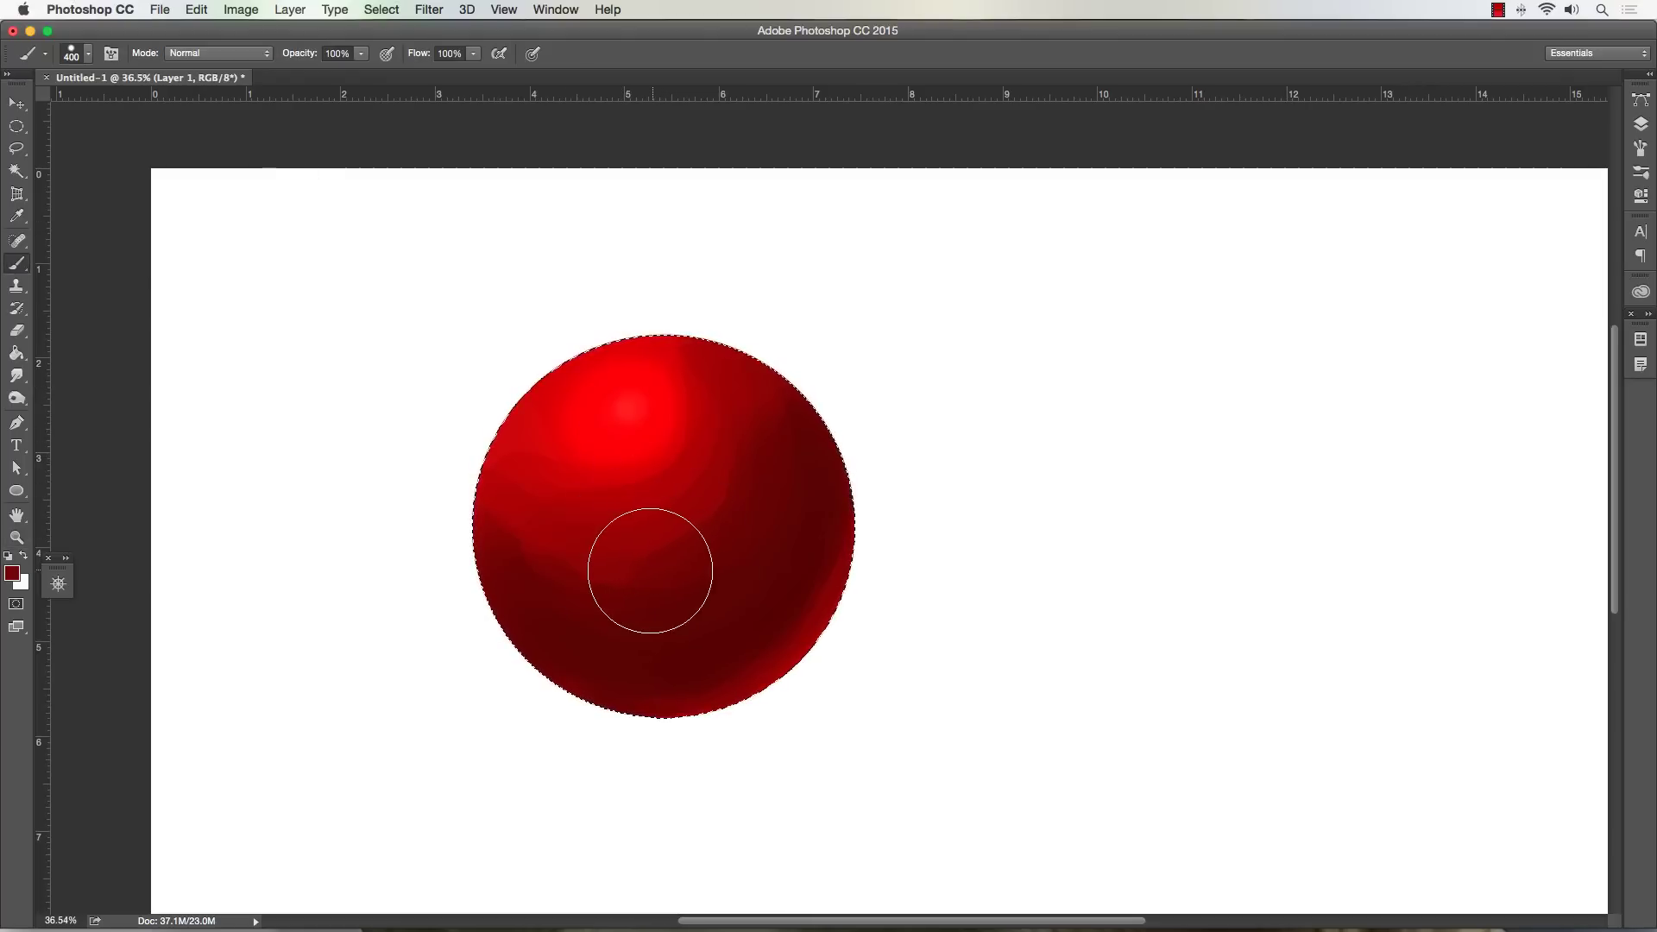
key("bracketright")
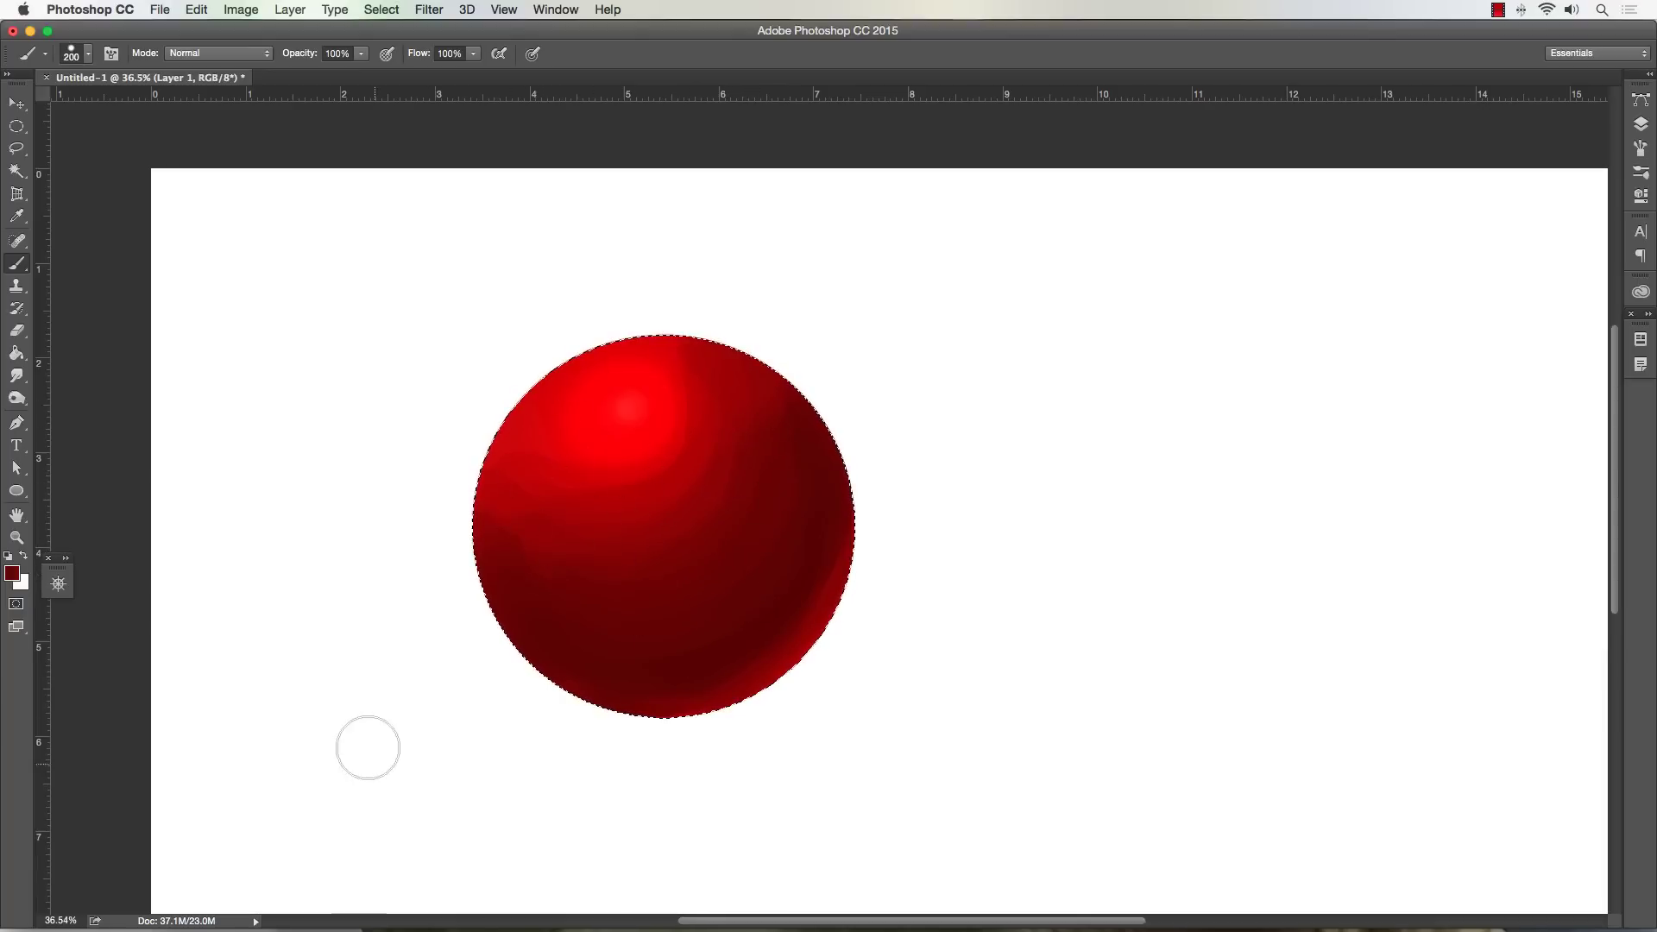
left_click(23, 555)
key("bracketleft")
key("bracketleft")
key("bracketleft")
key("bracketleft")
key("bracketleft")
key("bracketleft")
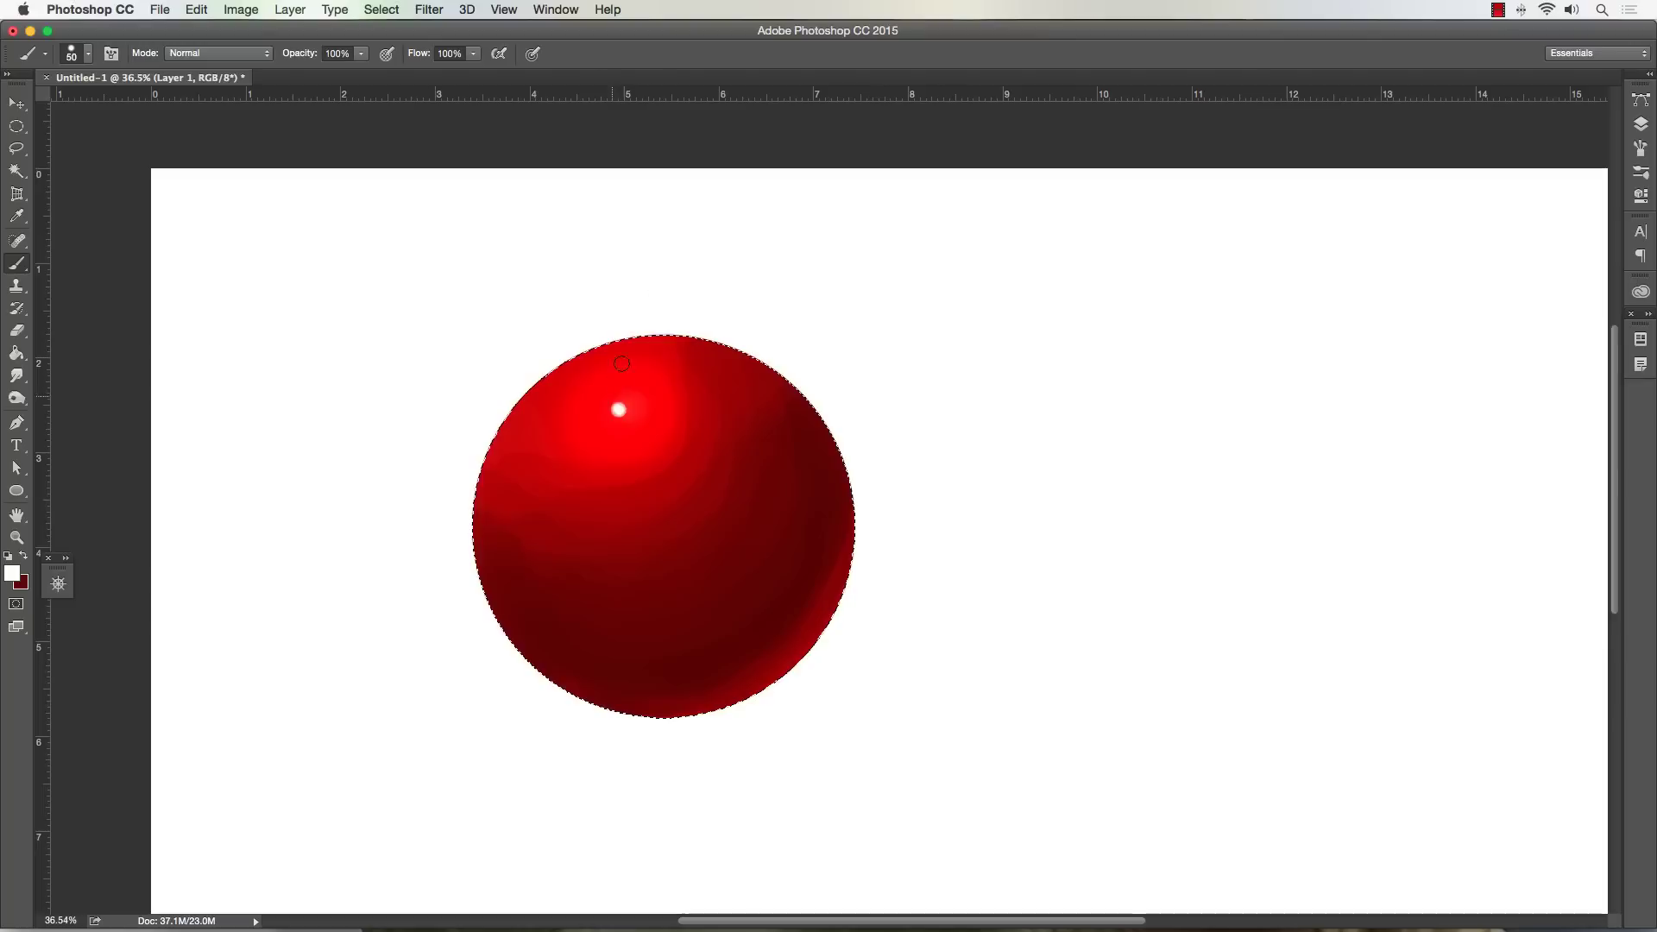
key("bracketright")
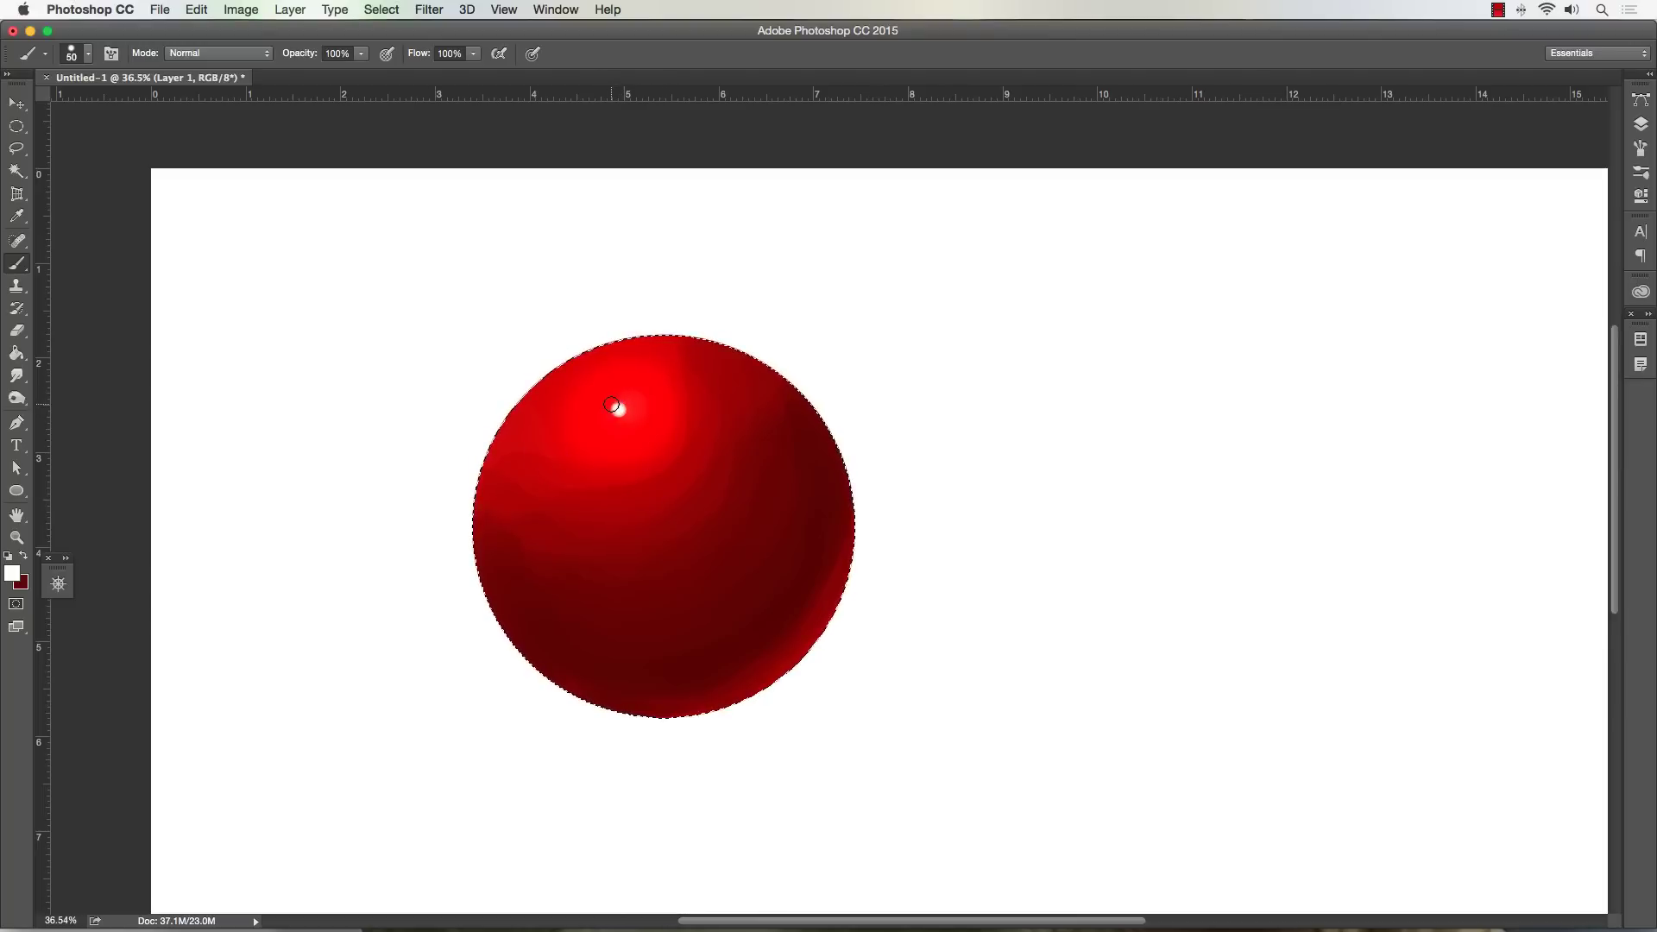
- Sample light reds around the white dot and paint a pinkish halo around it with the 50 px brush
left_click(612, 398, "alt")
left_click(613, 386, "alt")
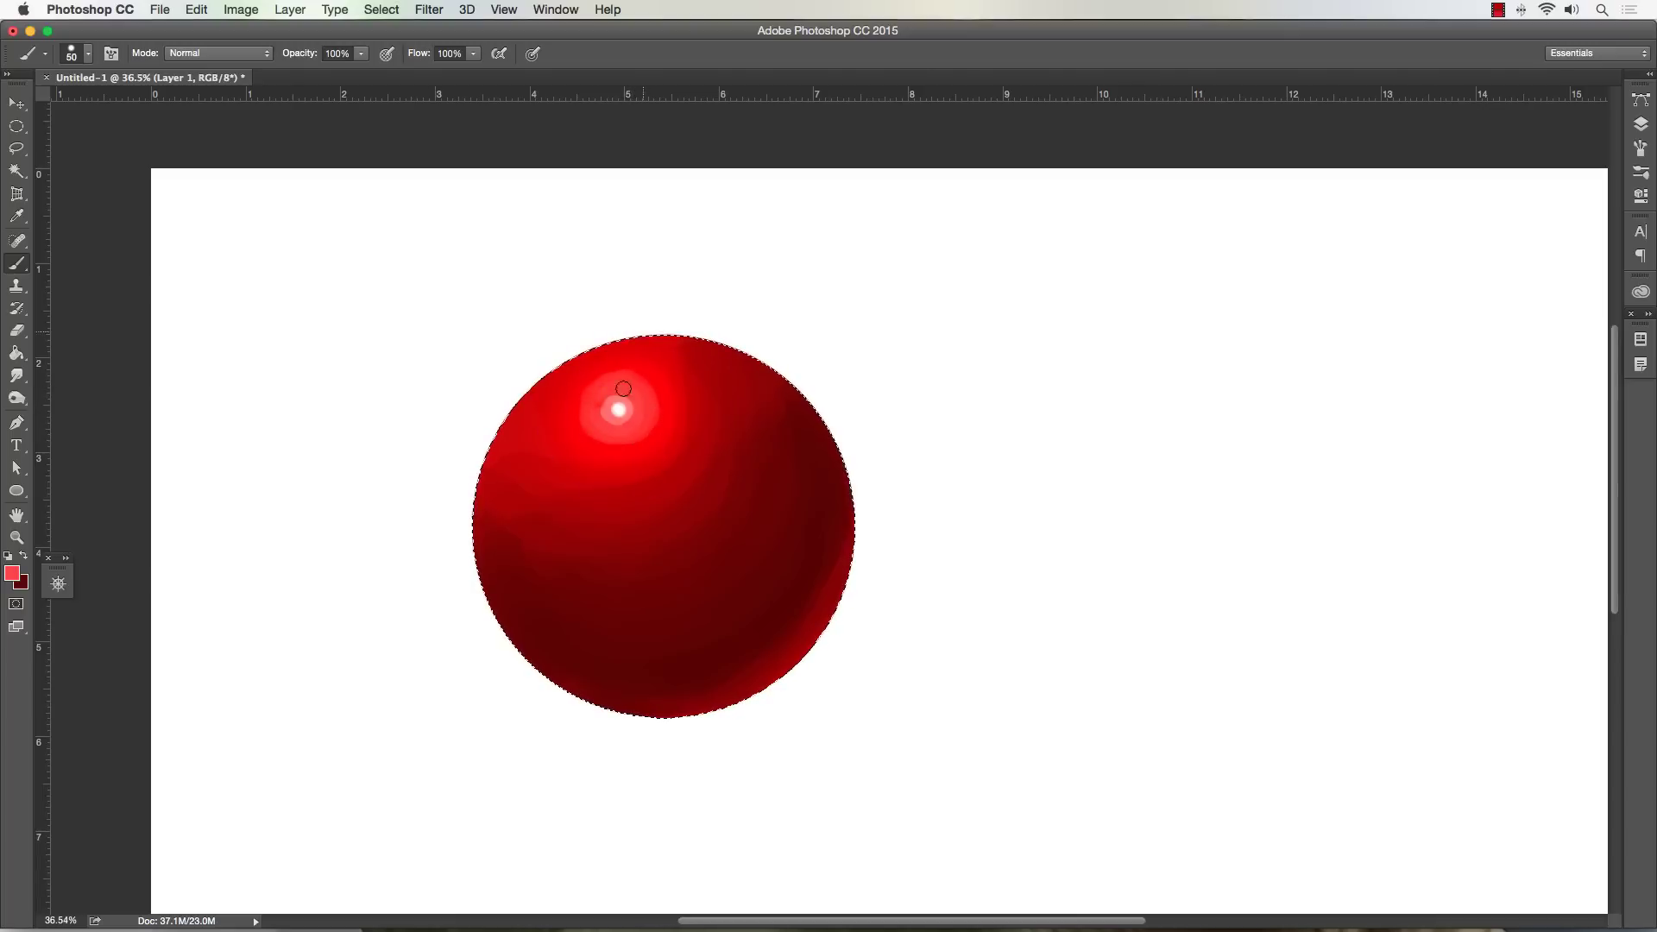
left_click(620, 449, "alt")
left_click(601, 424, "alt")
left_click(625, 412, "alt")
left_click(614, 408)
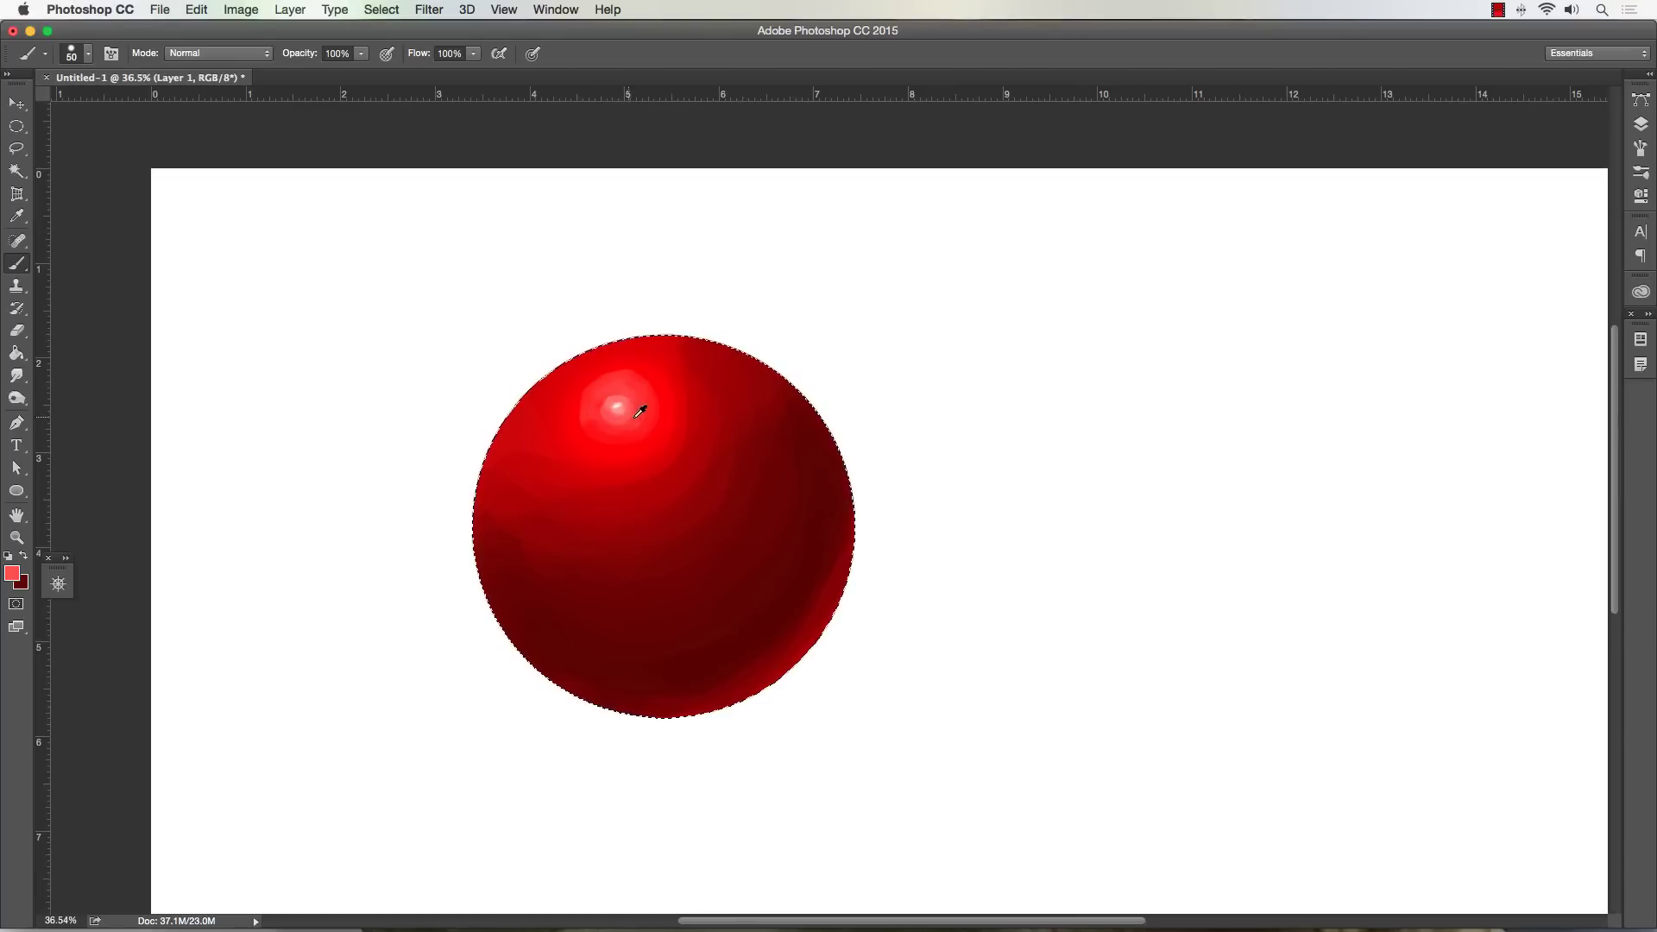
- Soften the highlight's bright core into its halo by repeatedly sampling pinks and reds and painting over the transitions
left_click(616, 404, "alt")
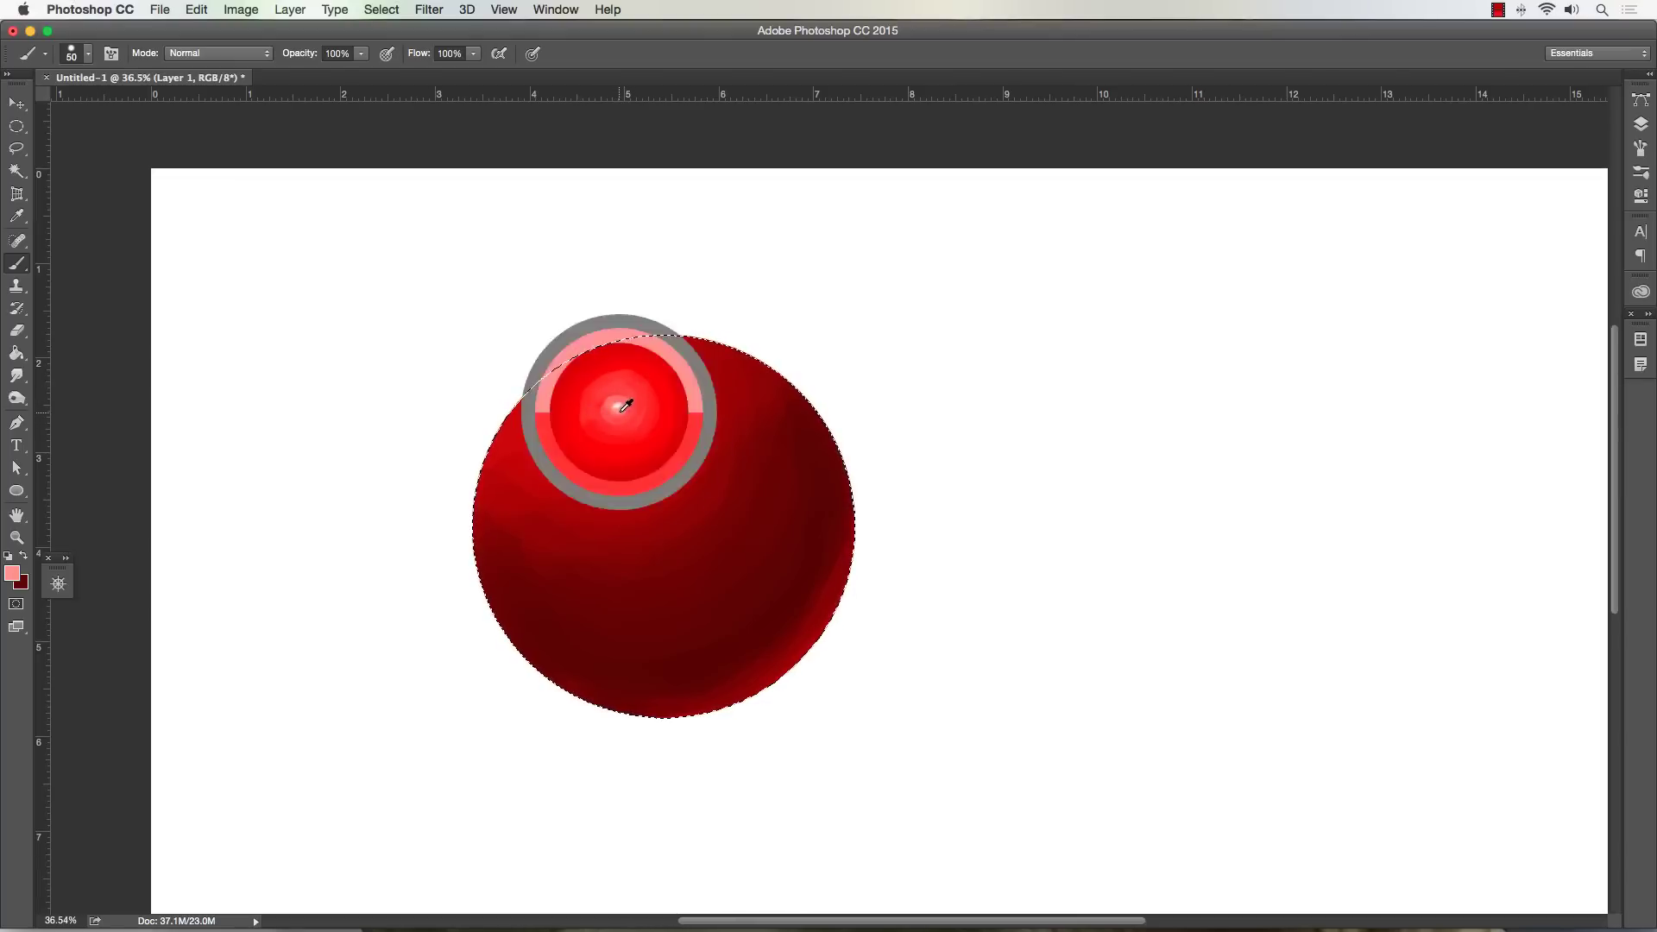
left_click(614, 405)
left_click(629, 426, "alt")
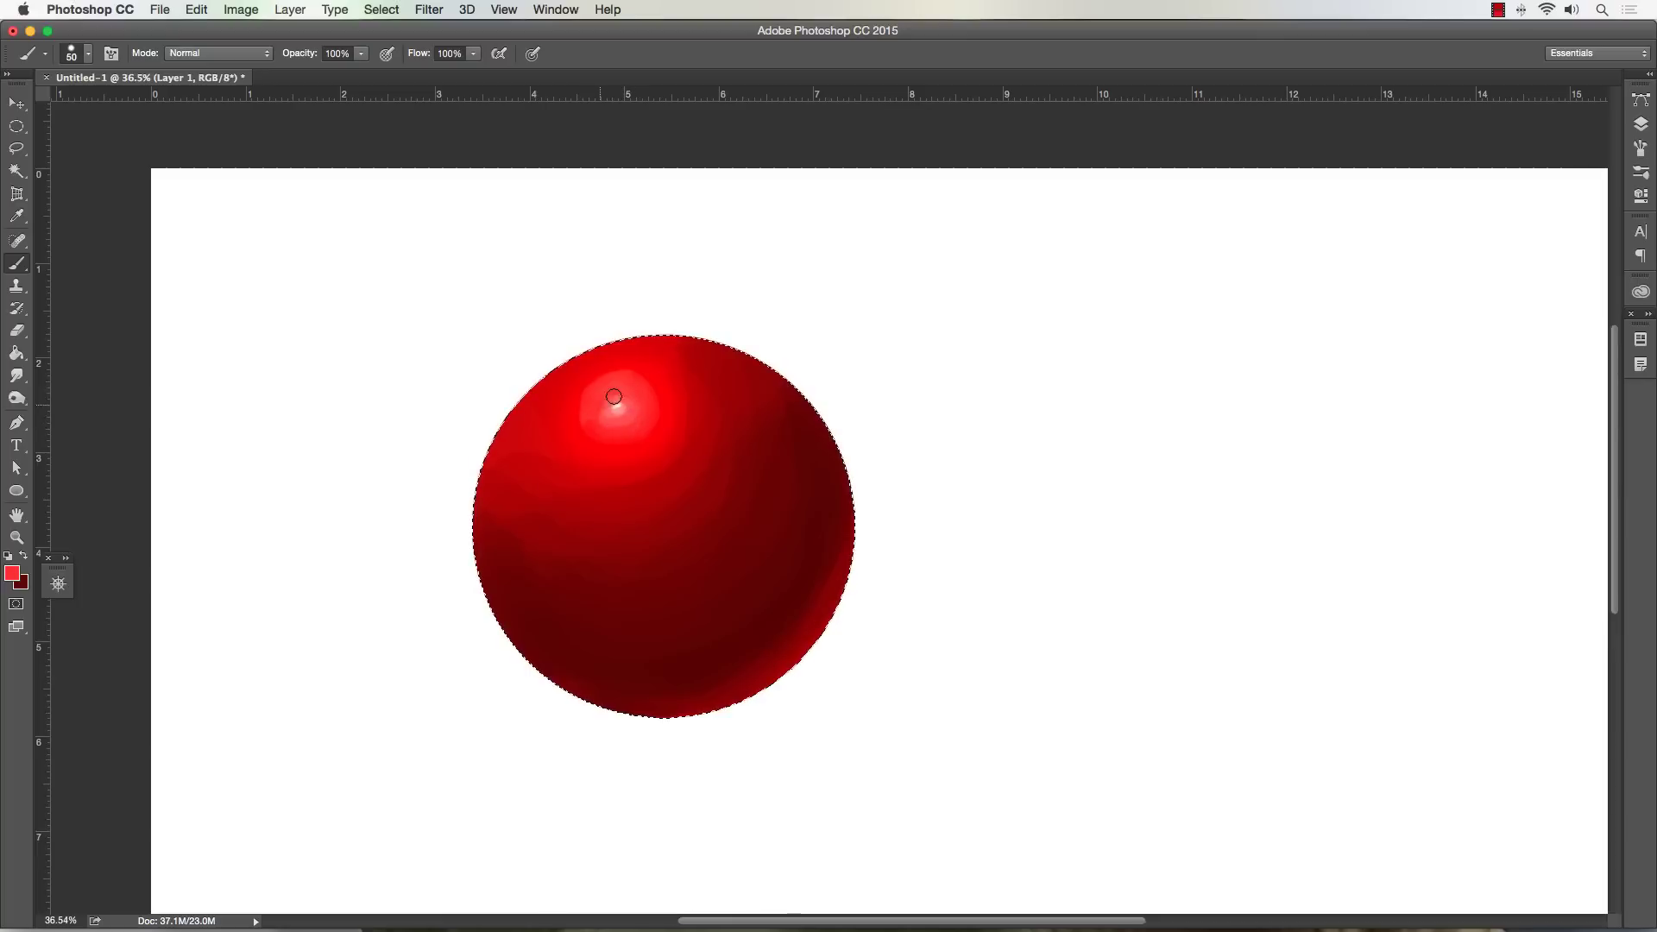
left_click(612, 402, "alt")
left_click(614, 404)
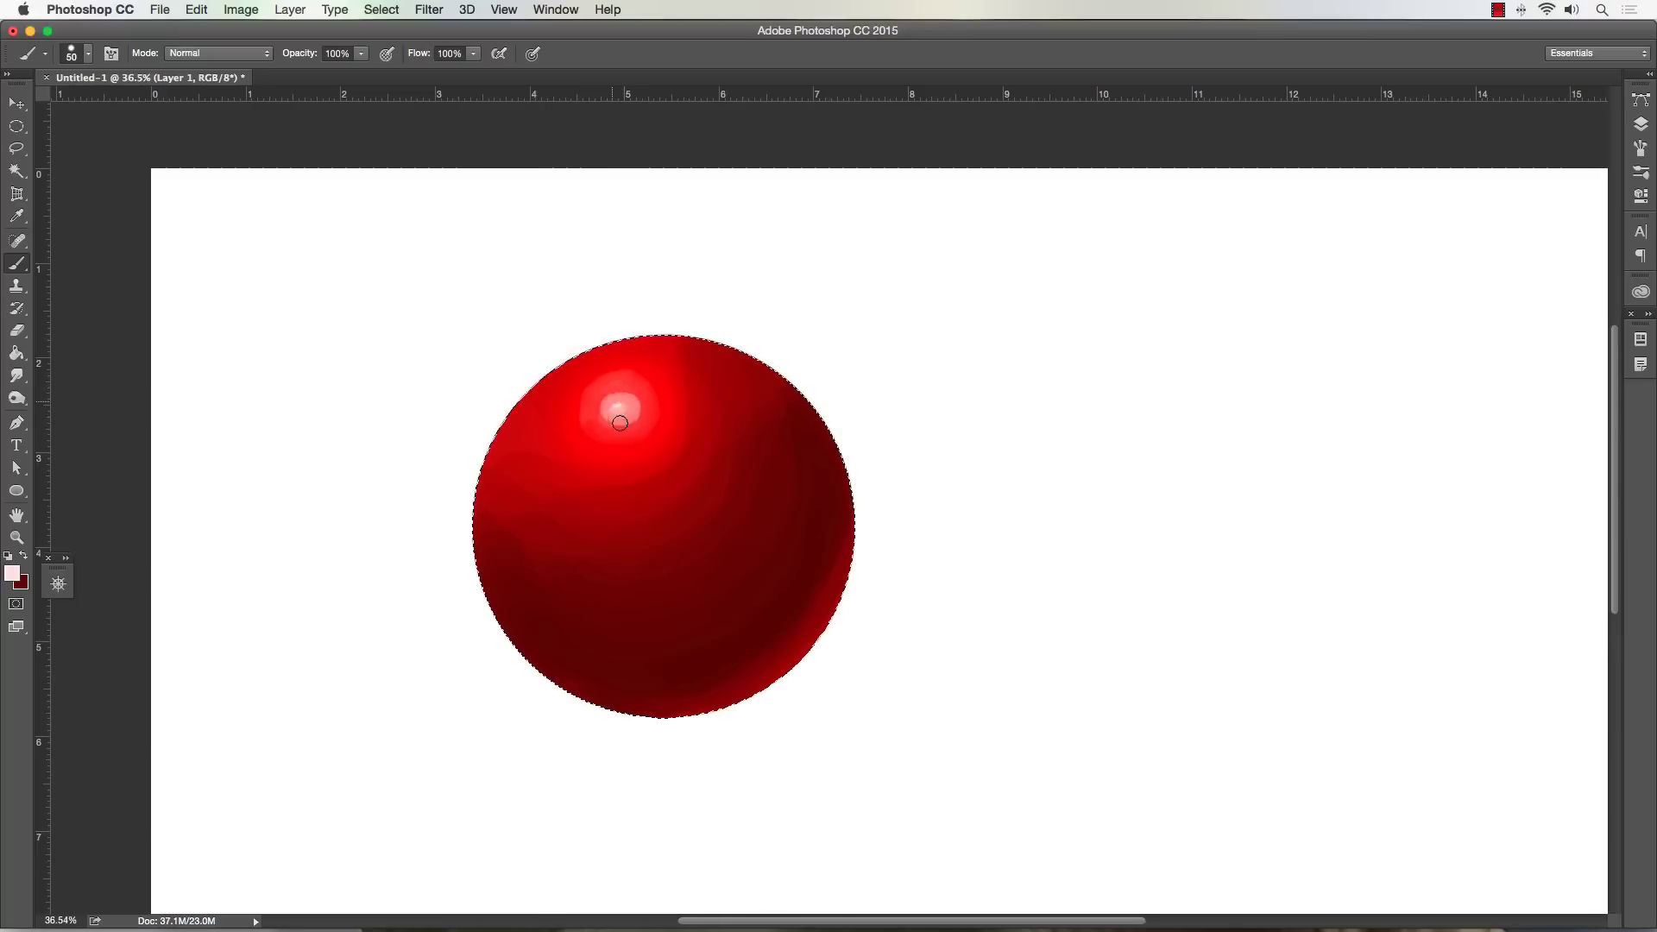
left_click(623, 407, "alt")
left_click(608, 404)
left_click(628, 438, "alt")
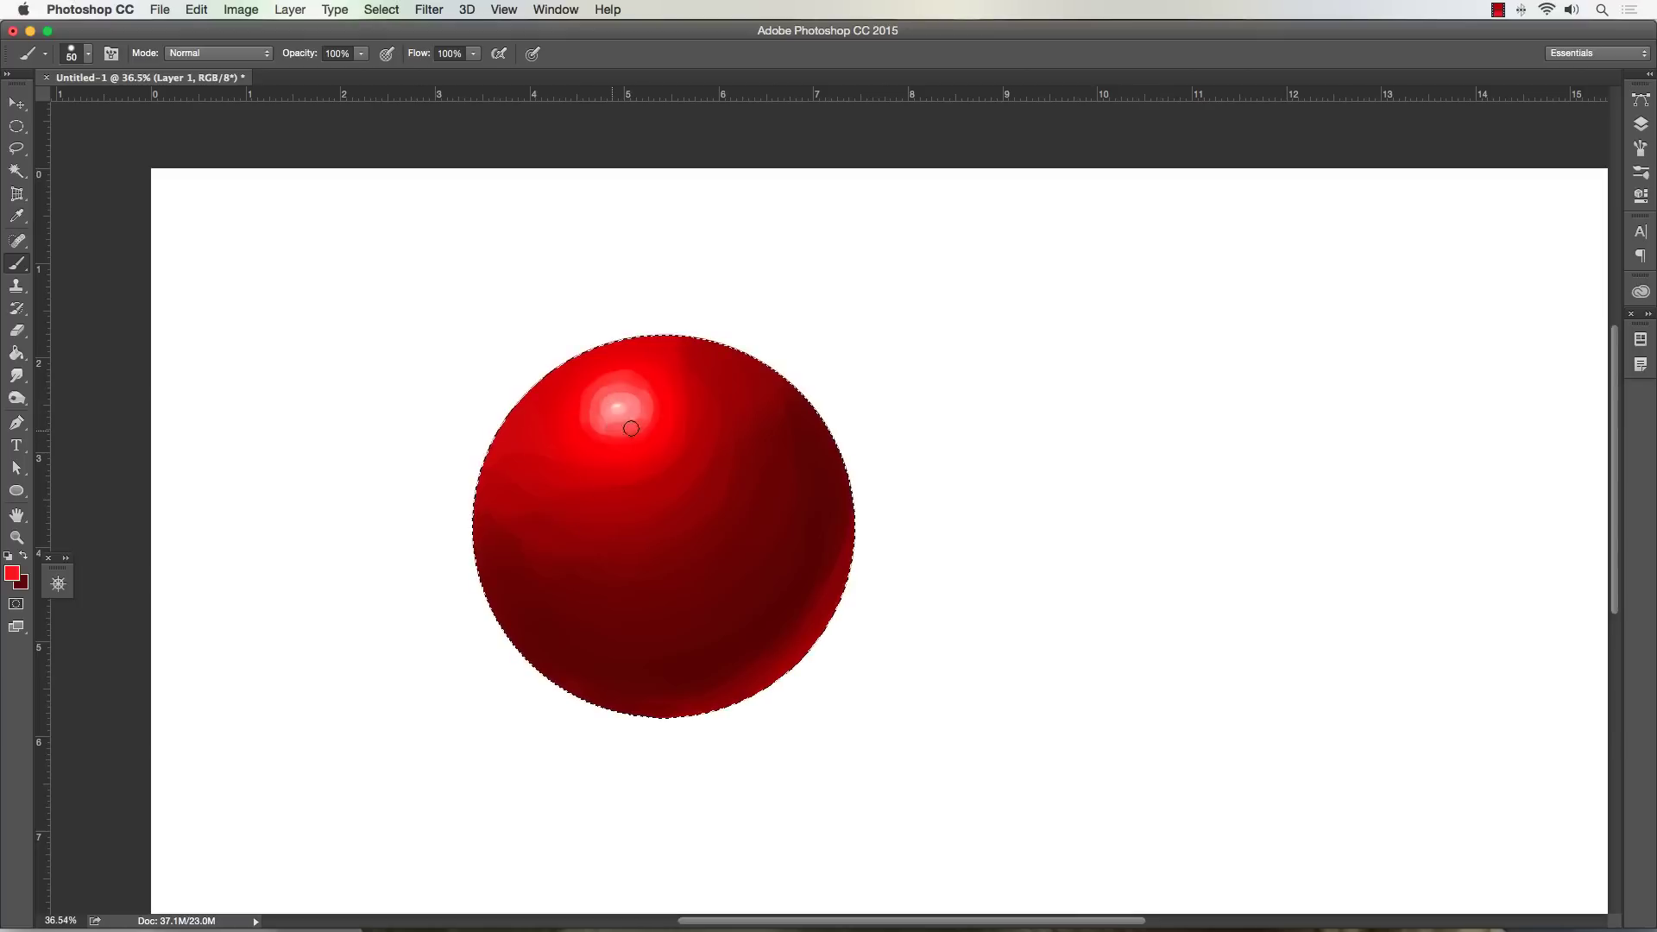
left_click_drag(608, 392, 610, 432)
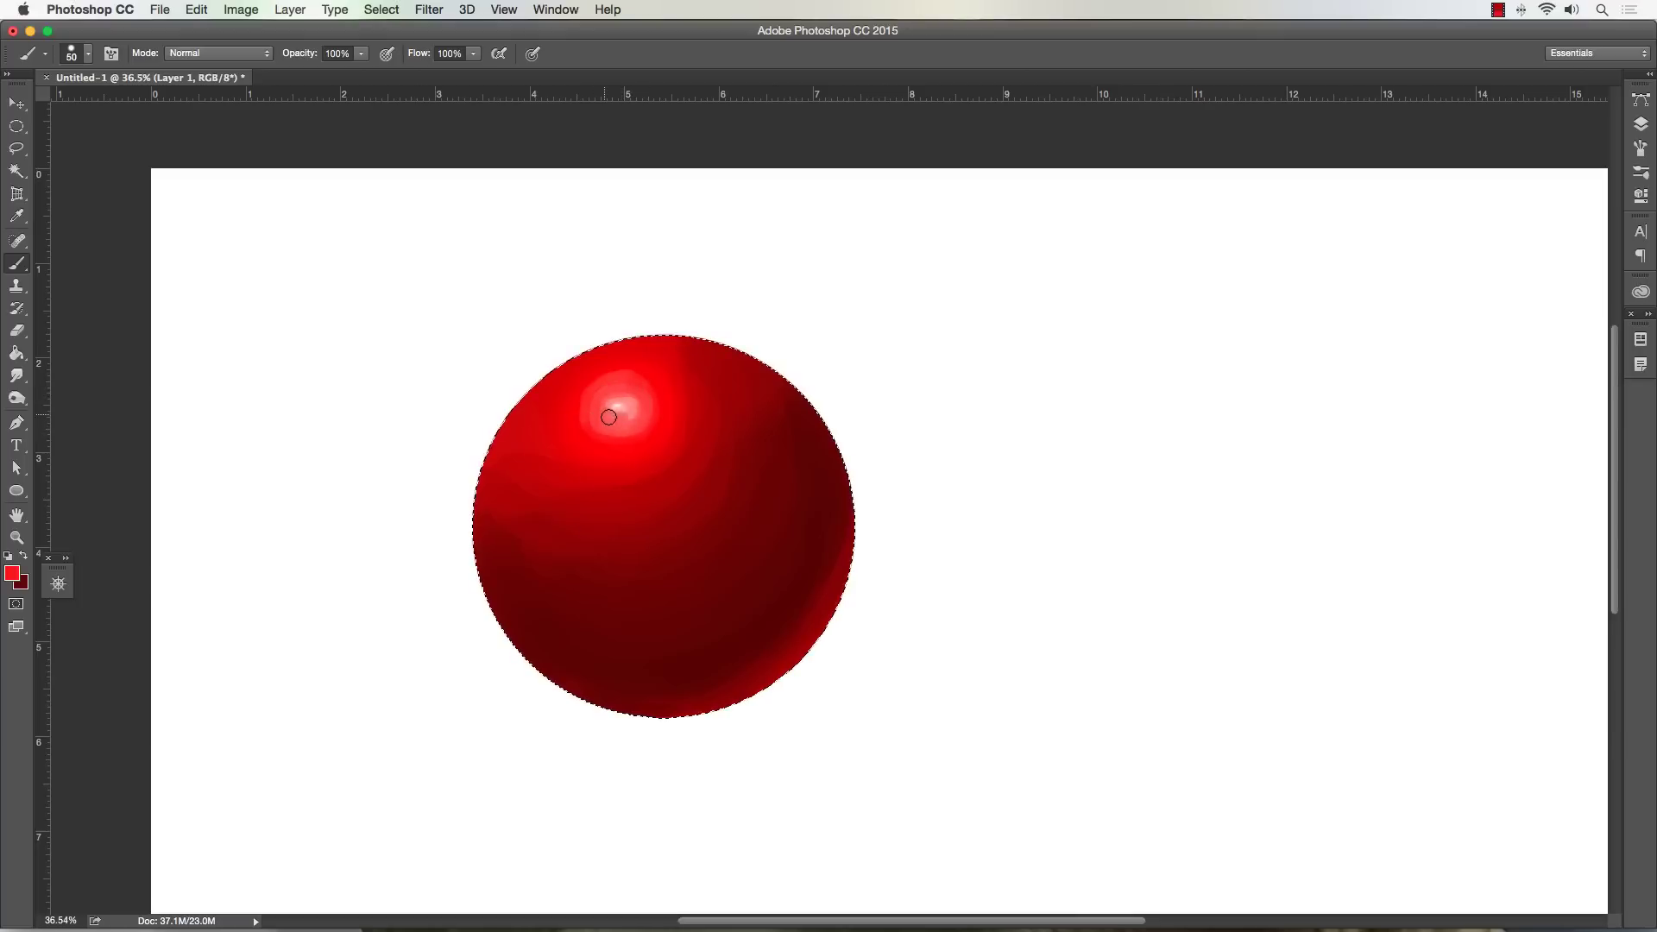
left_click(620, 423, "alt")
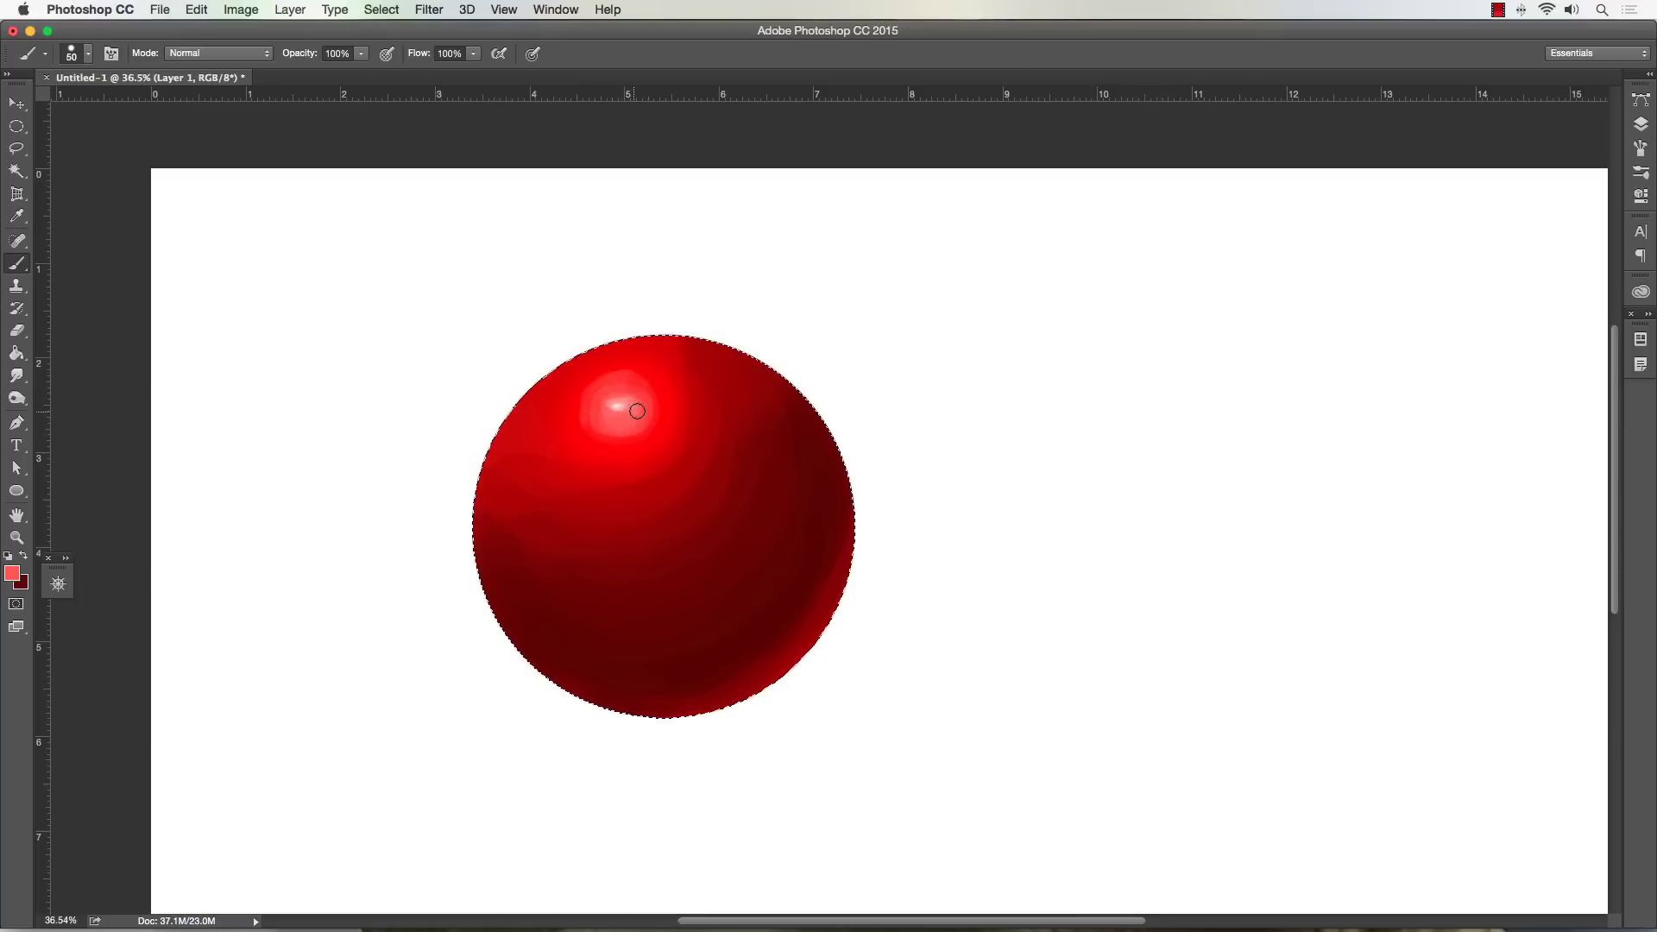
mouse_move(640, 414)
left_mouse_down()
mouse_move(610, 400)
mouse_move(592, 418)
mouse_move(617, 388)
mouse_move(610, 435)
mouse_move(589, 408)
left_mouse_up()
left_click(608, 438, "alt")
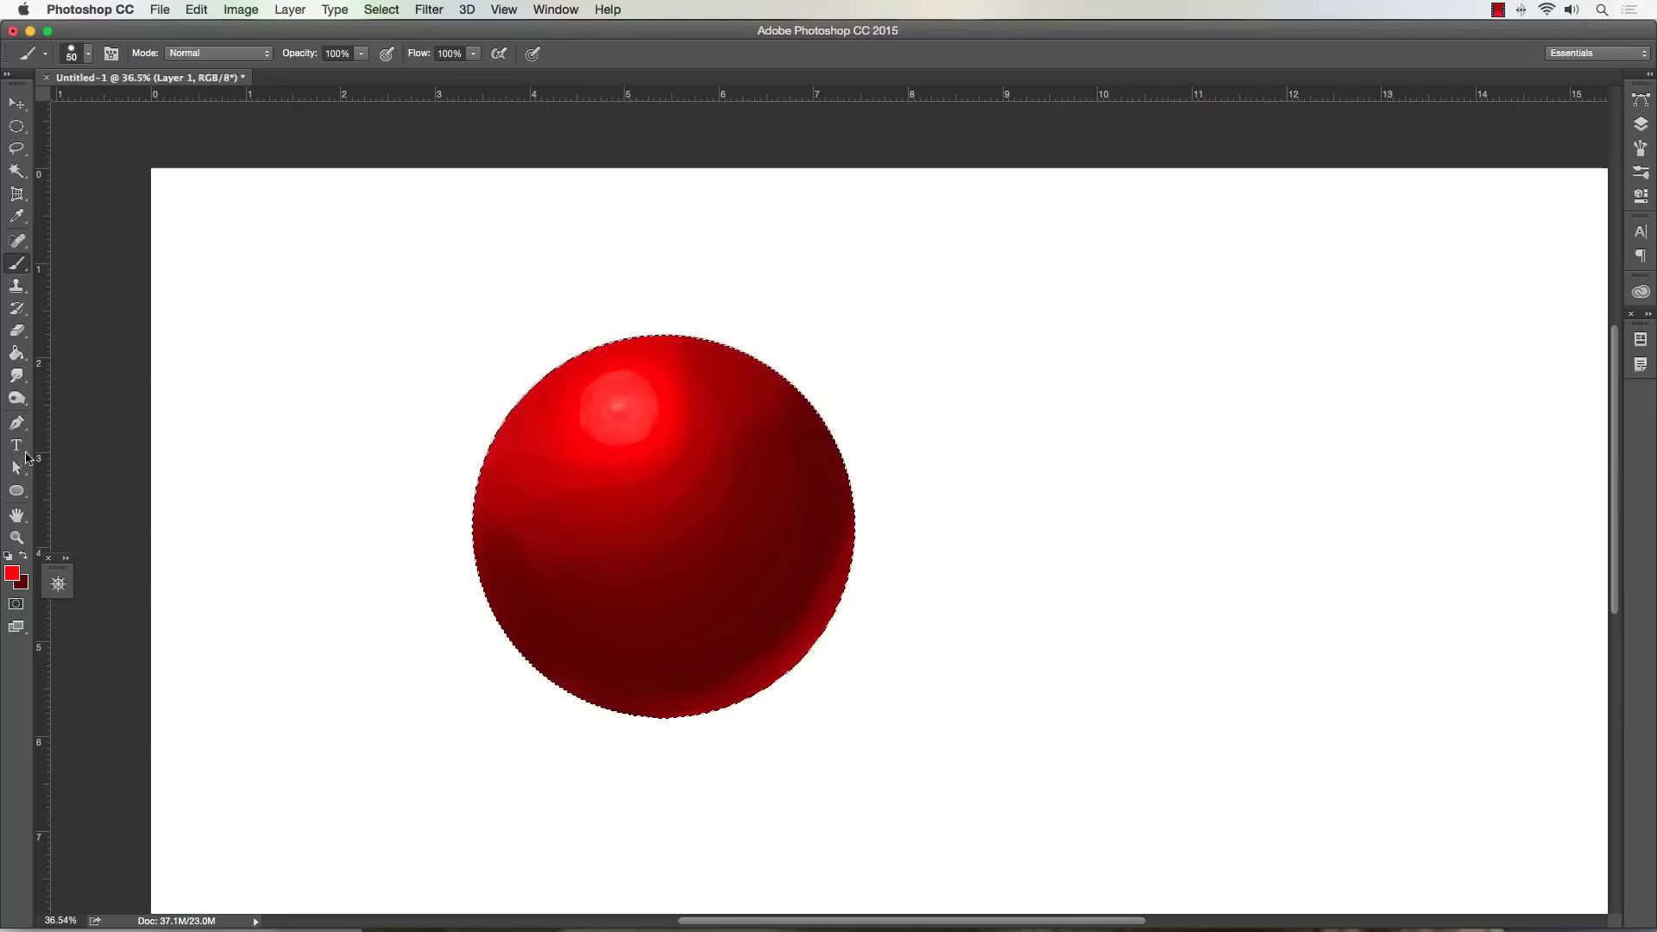
- Brighten the highlight with the Dodge tool on Highlights at 51% exposure, and smooth it with a 70 px Smudge tool at 66% strength
left_click(21, 400)
left_click_drag(21, 400, 78, 394)
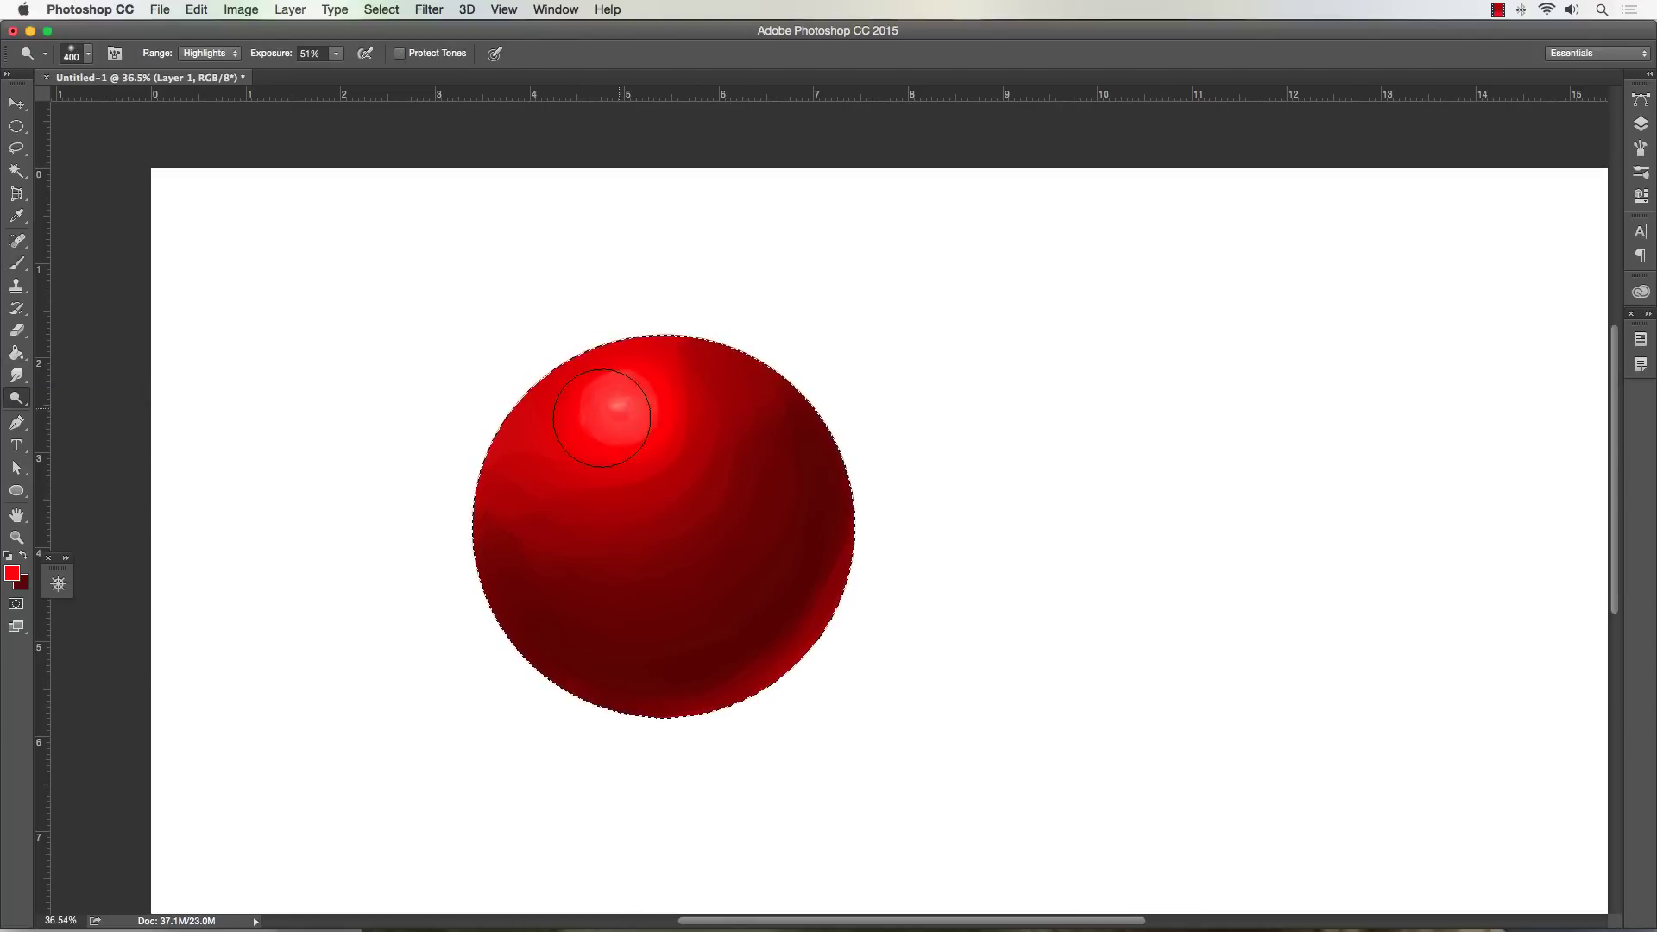
left_click(21, 375)
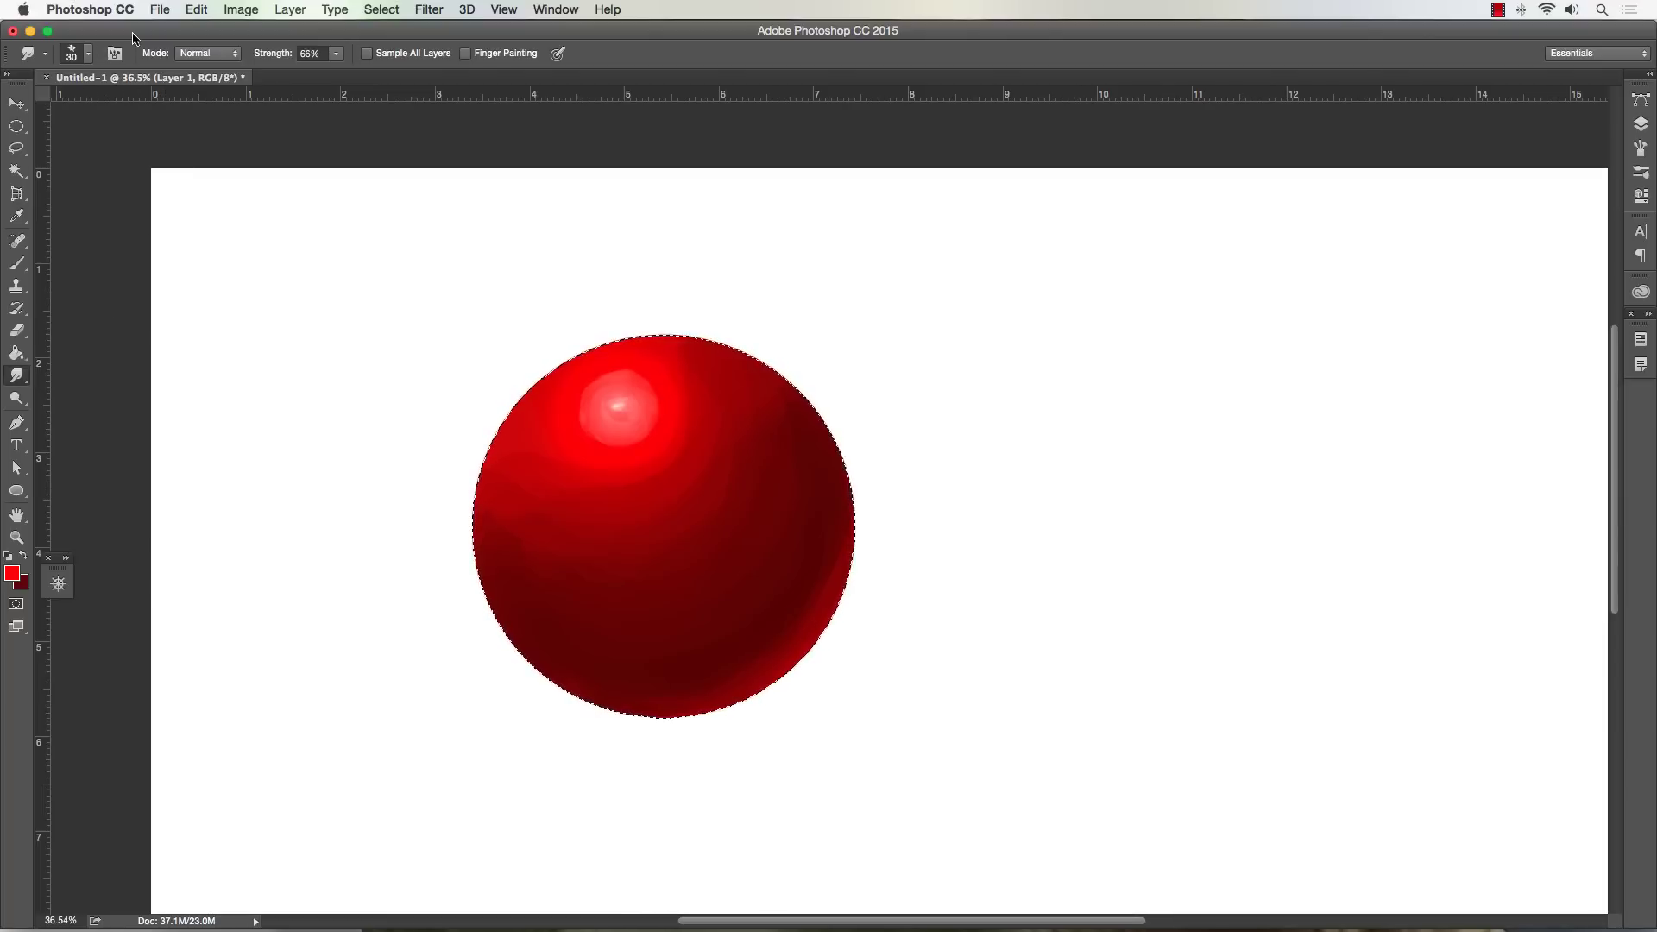
key("bracketright")
key("bracketright")
mouse_move(617, 414)
left_mouse_down()
mouse_move(602, 385)
mouse_move(618, 422)
mouse_move(636, 380)
mouse_move(619, 379)
left_mouse_up()
- Choose the 35 px Blending Brush - Smooth preset for the Smudge tool and display the brush presets as a Large List
left_click(87, 54)
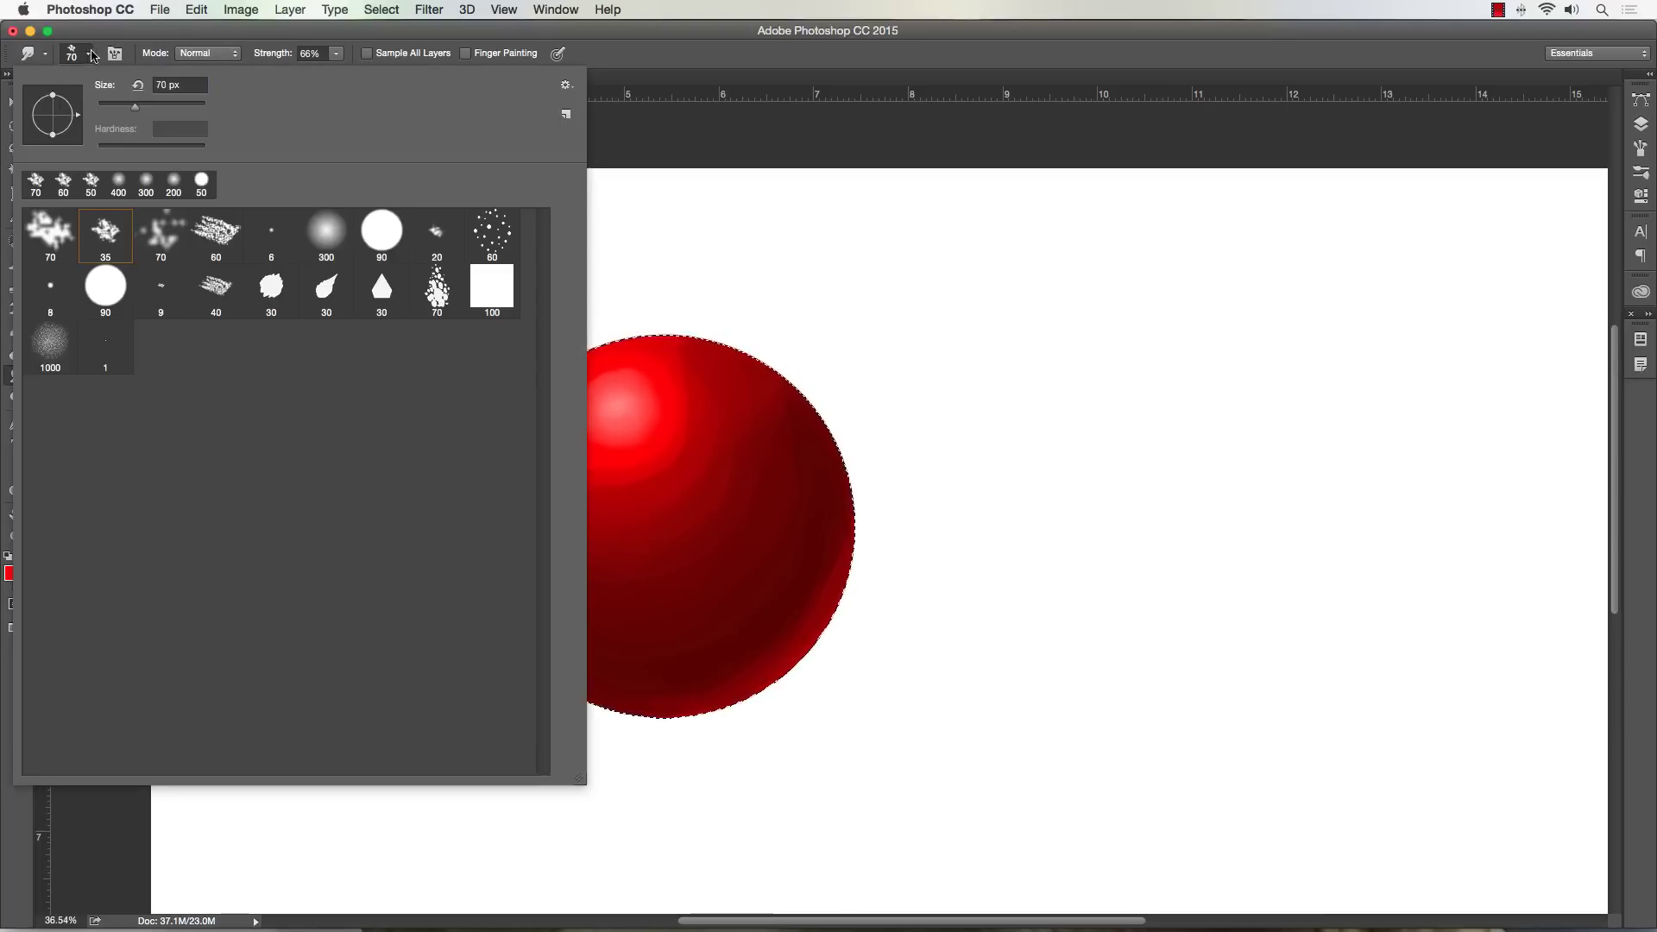
left_click(107, 234)
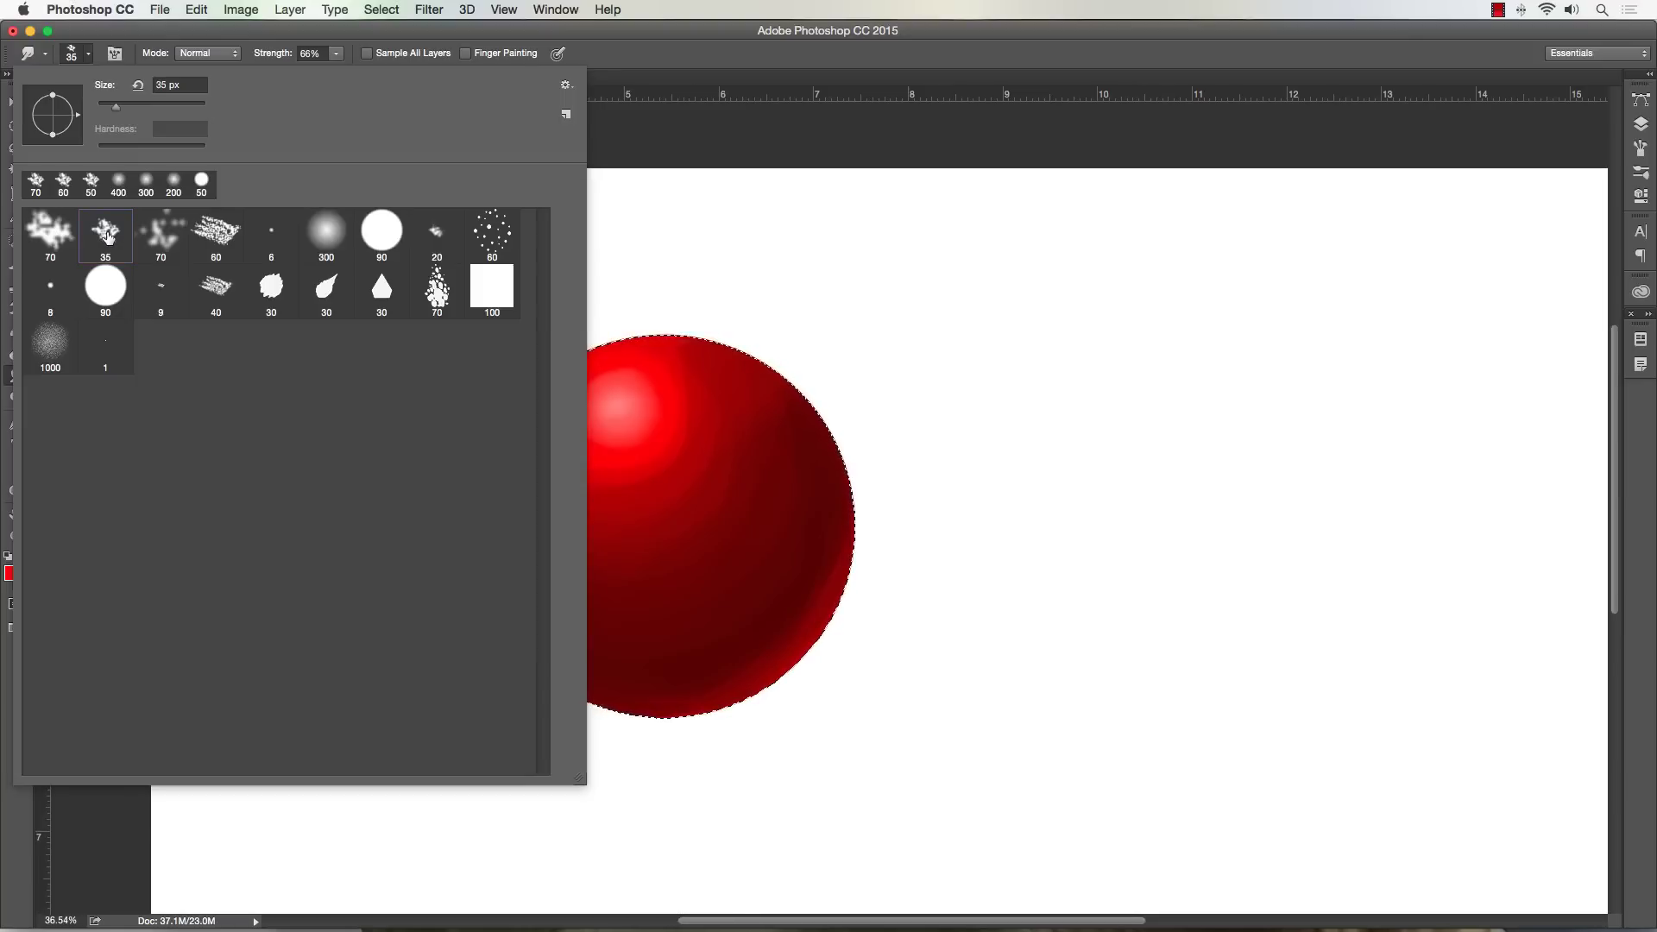
left_click(567, 86)
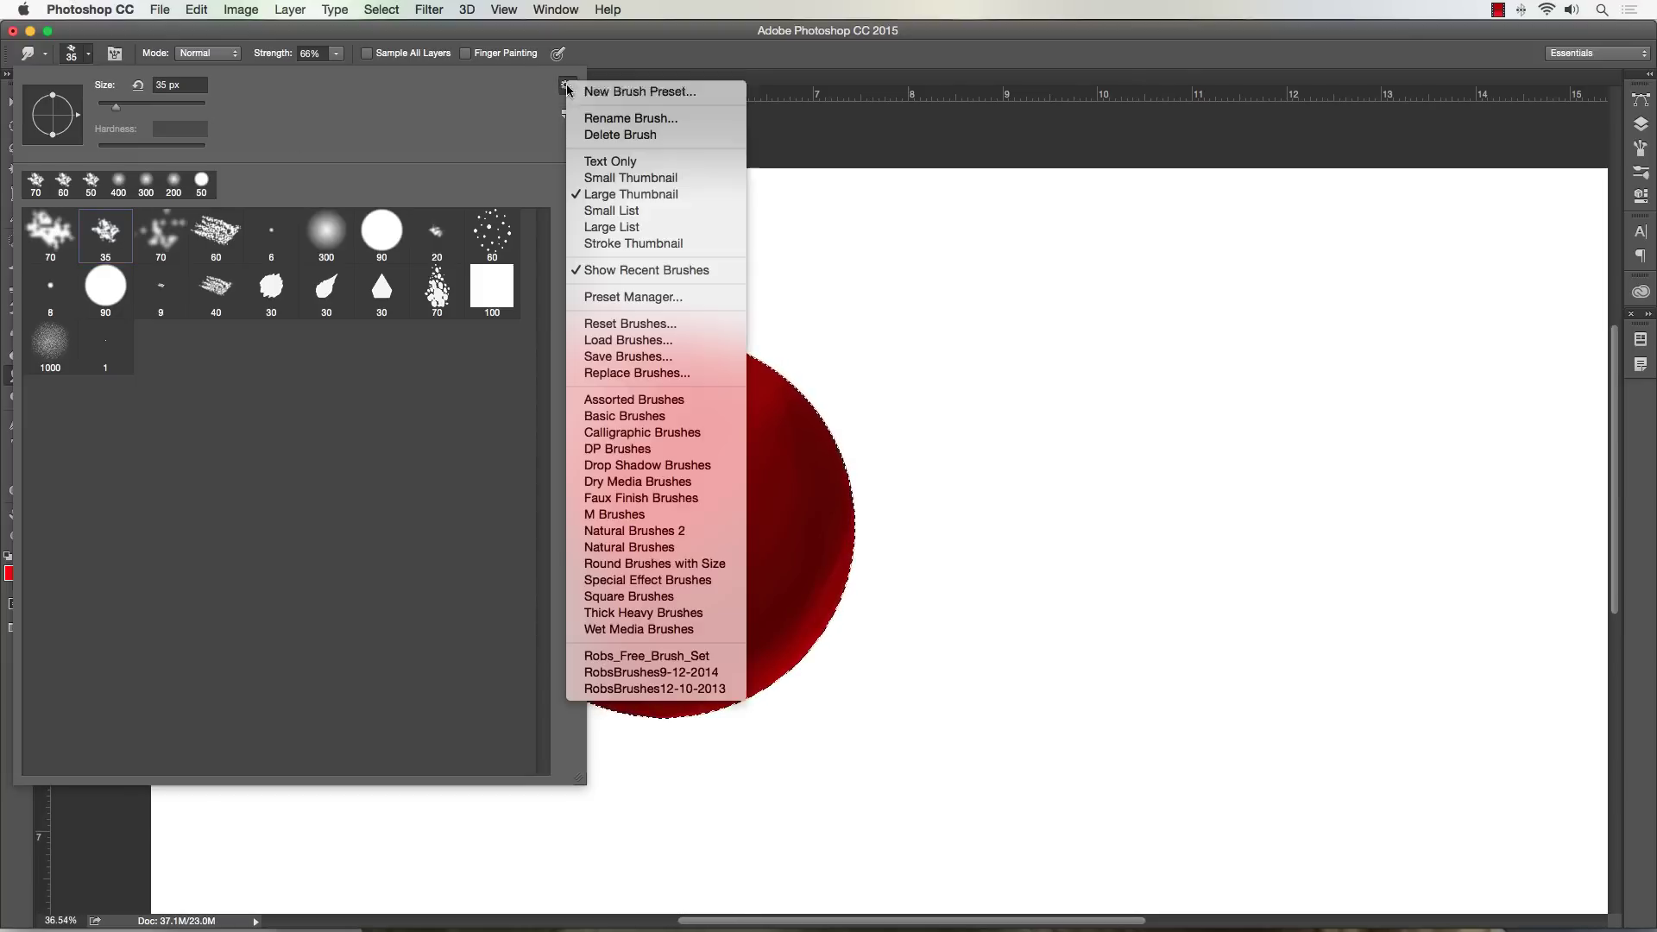
left_click(594, 213)
left_click(567, 85)
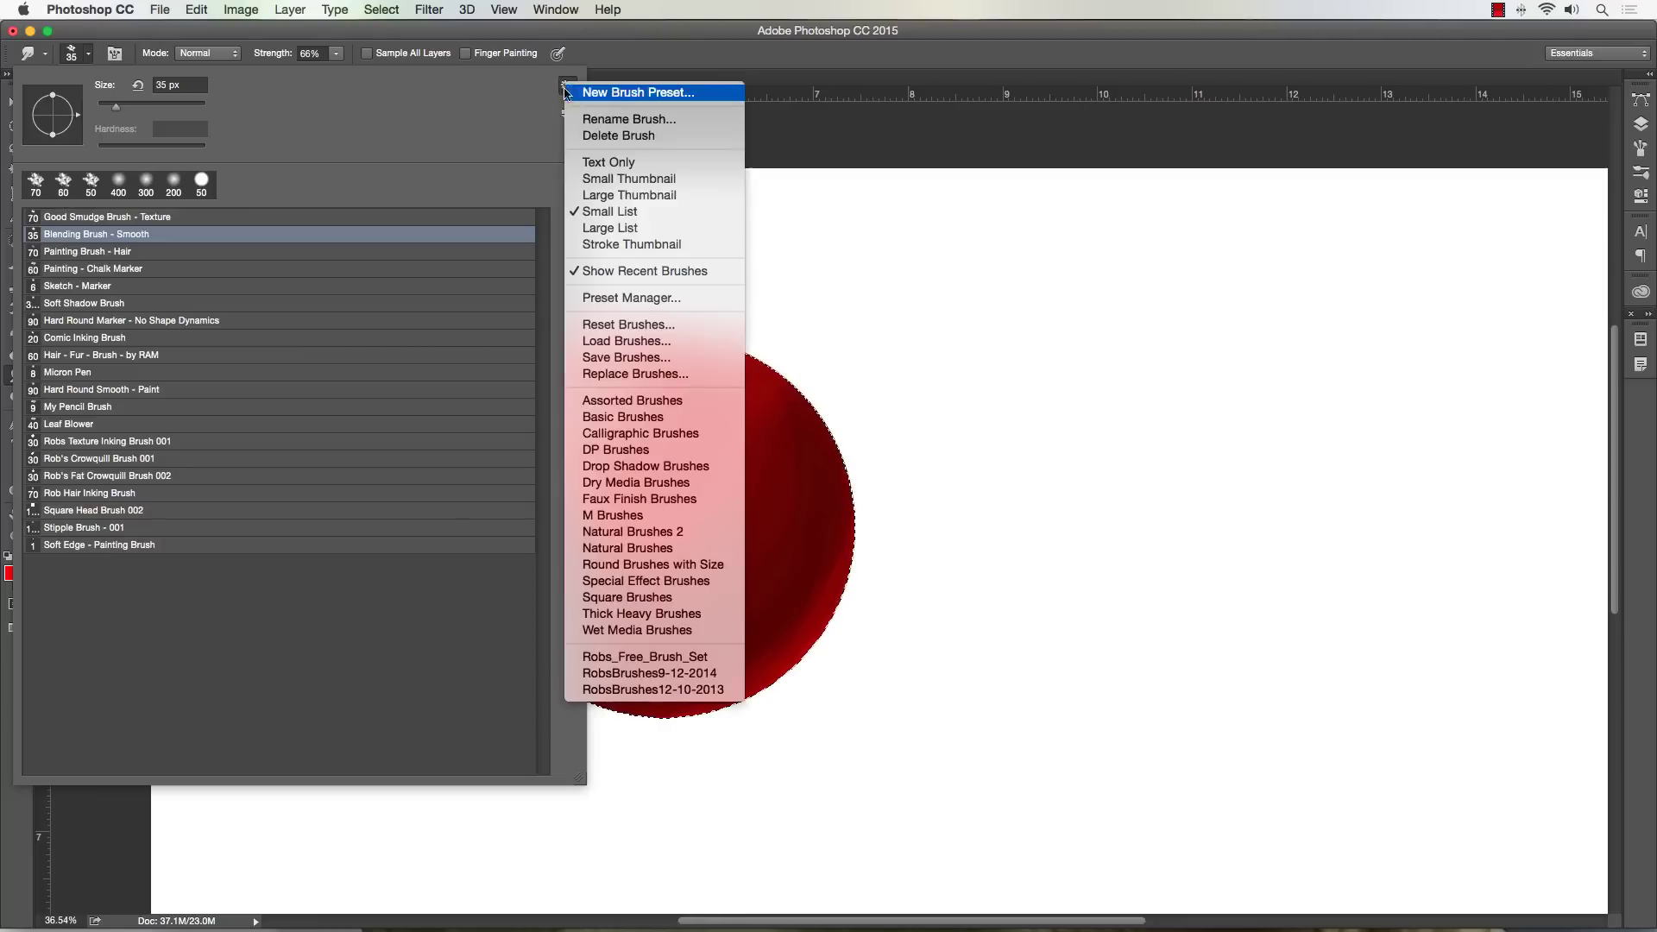
left_click(593, 230)
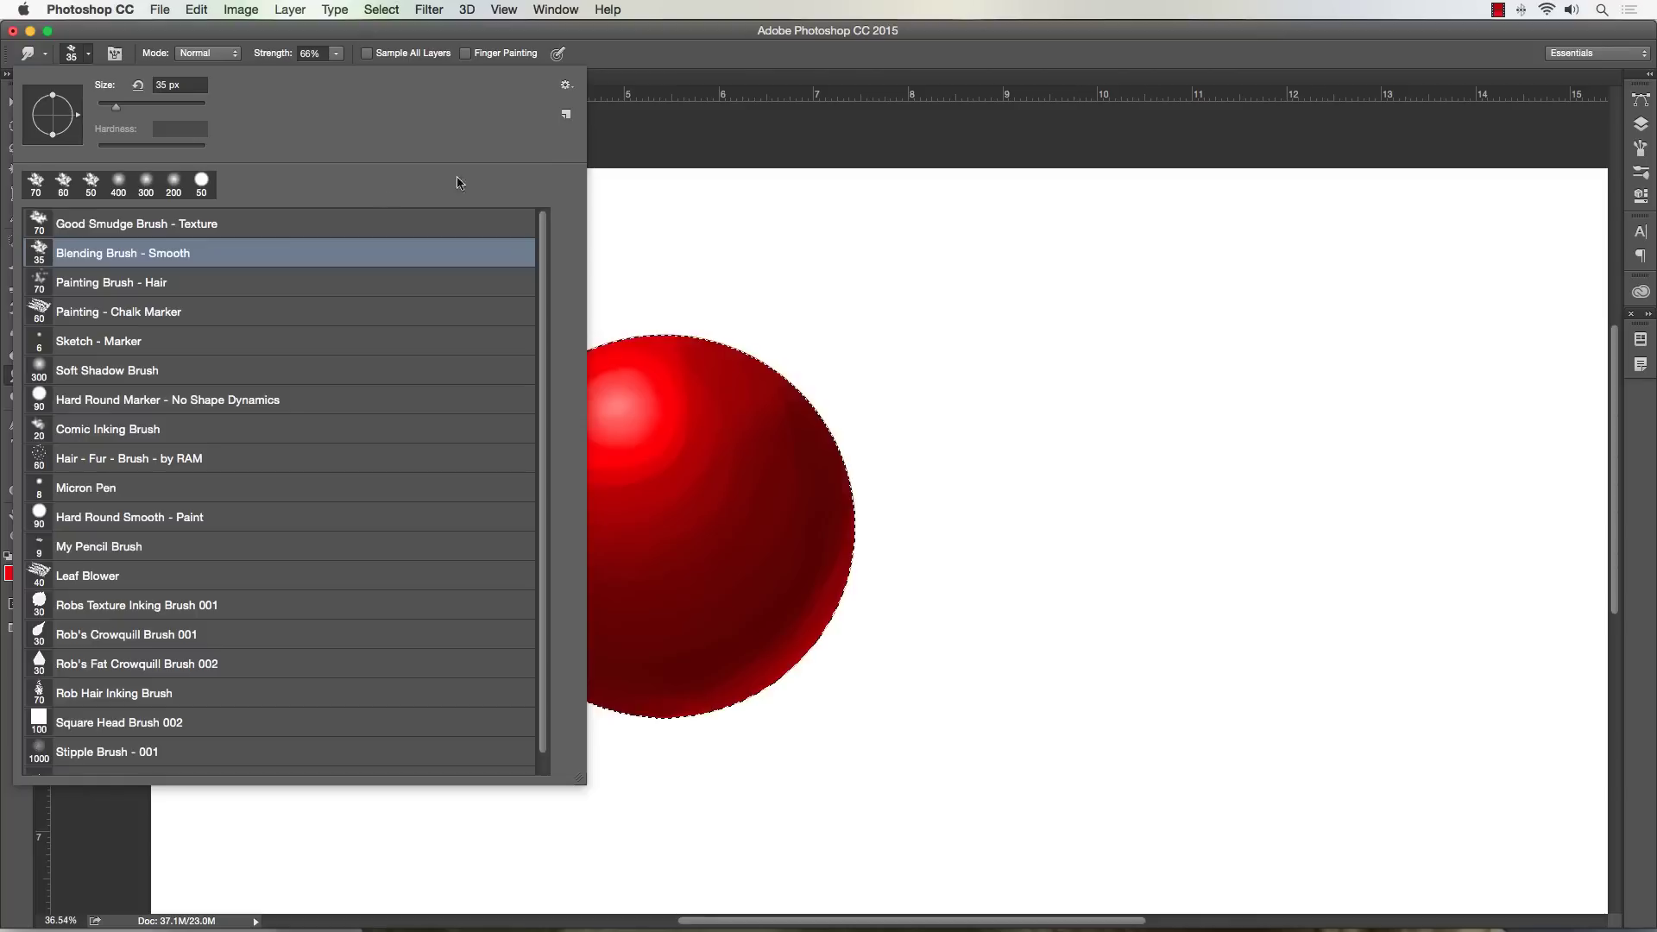
left_click(661, 122)
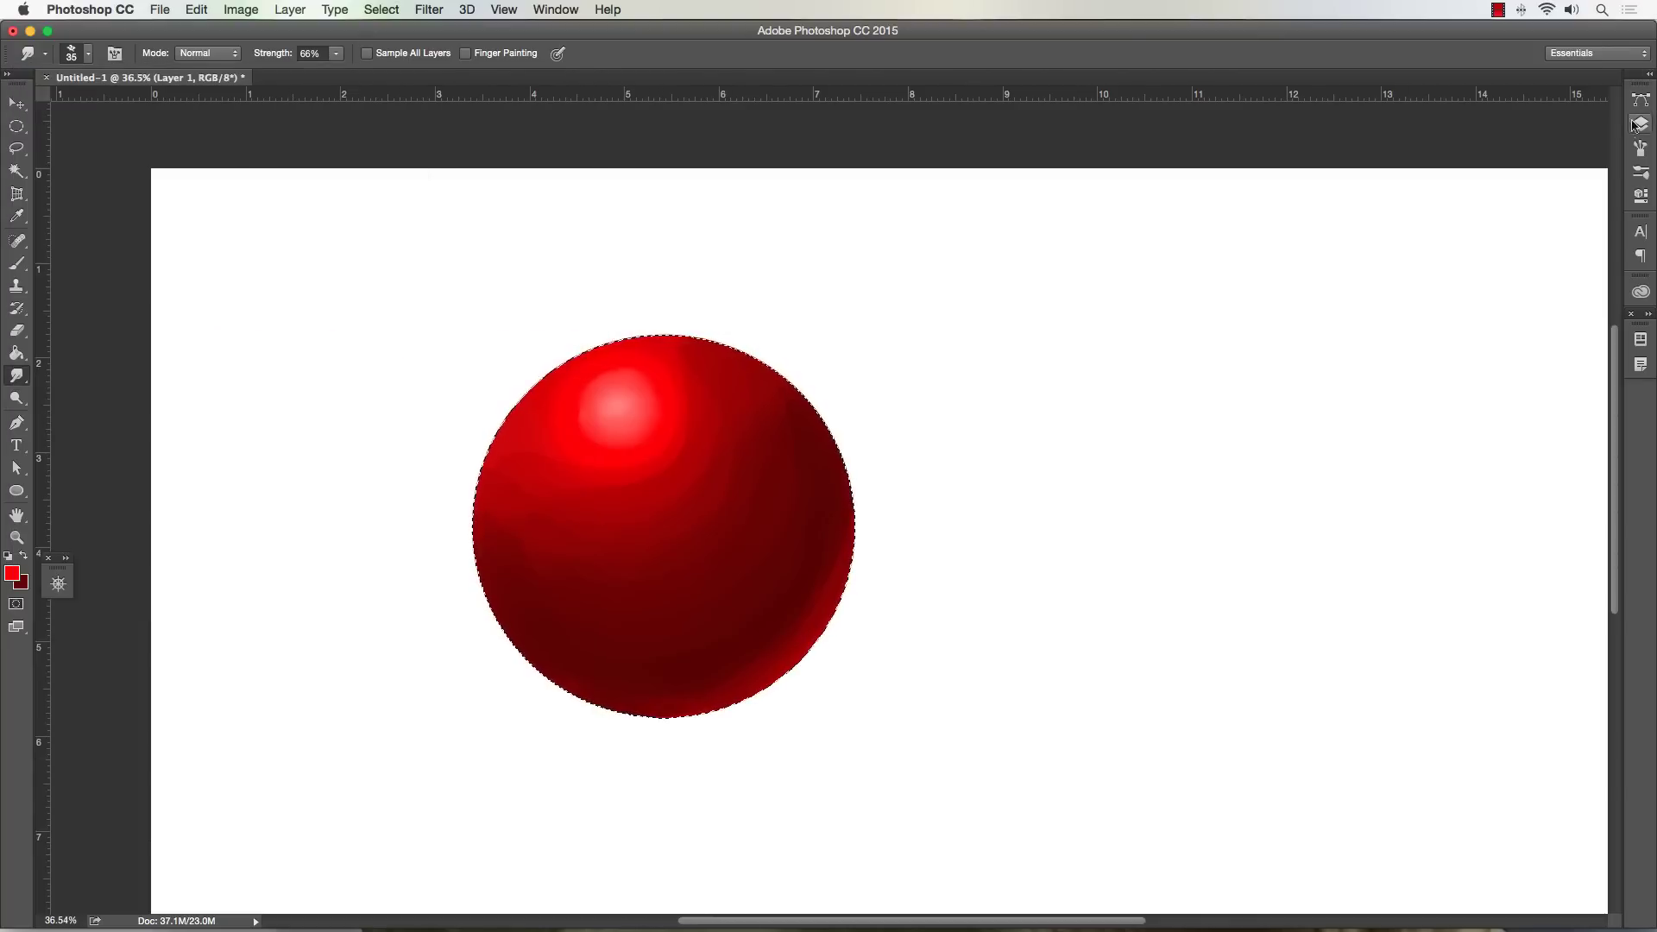
- Examine the Transfer and Scattering settings of the smudge brush
left_click(1641, 149)
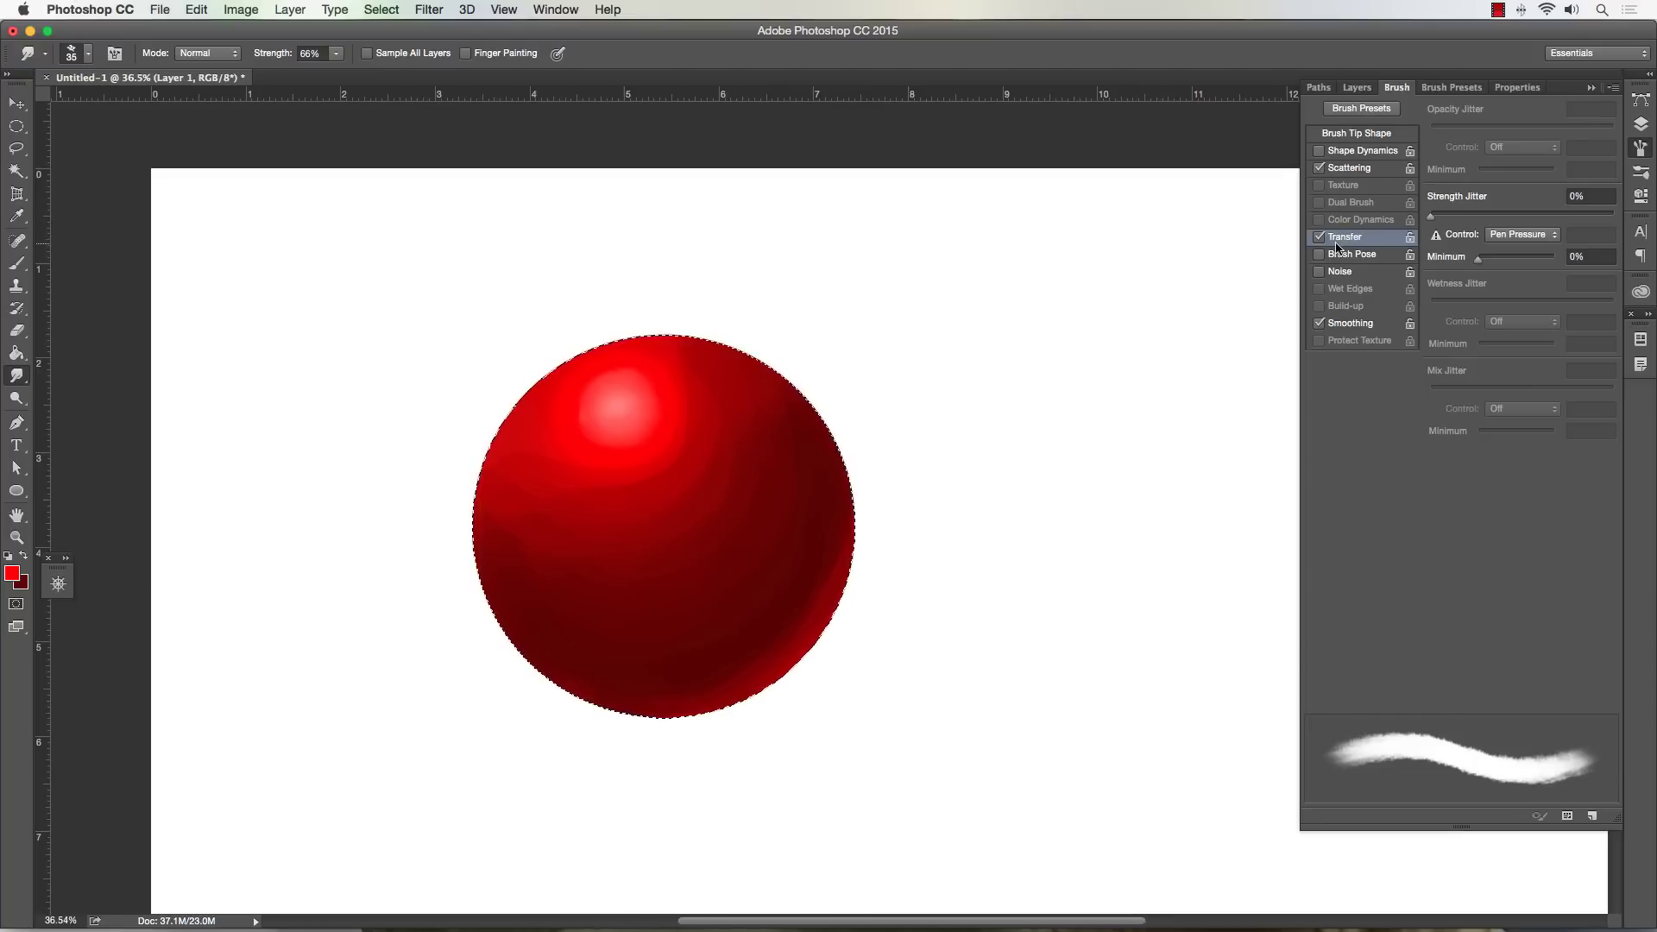
left_click(1371, 169)
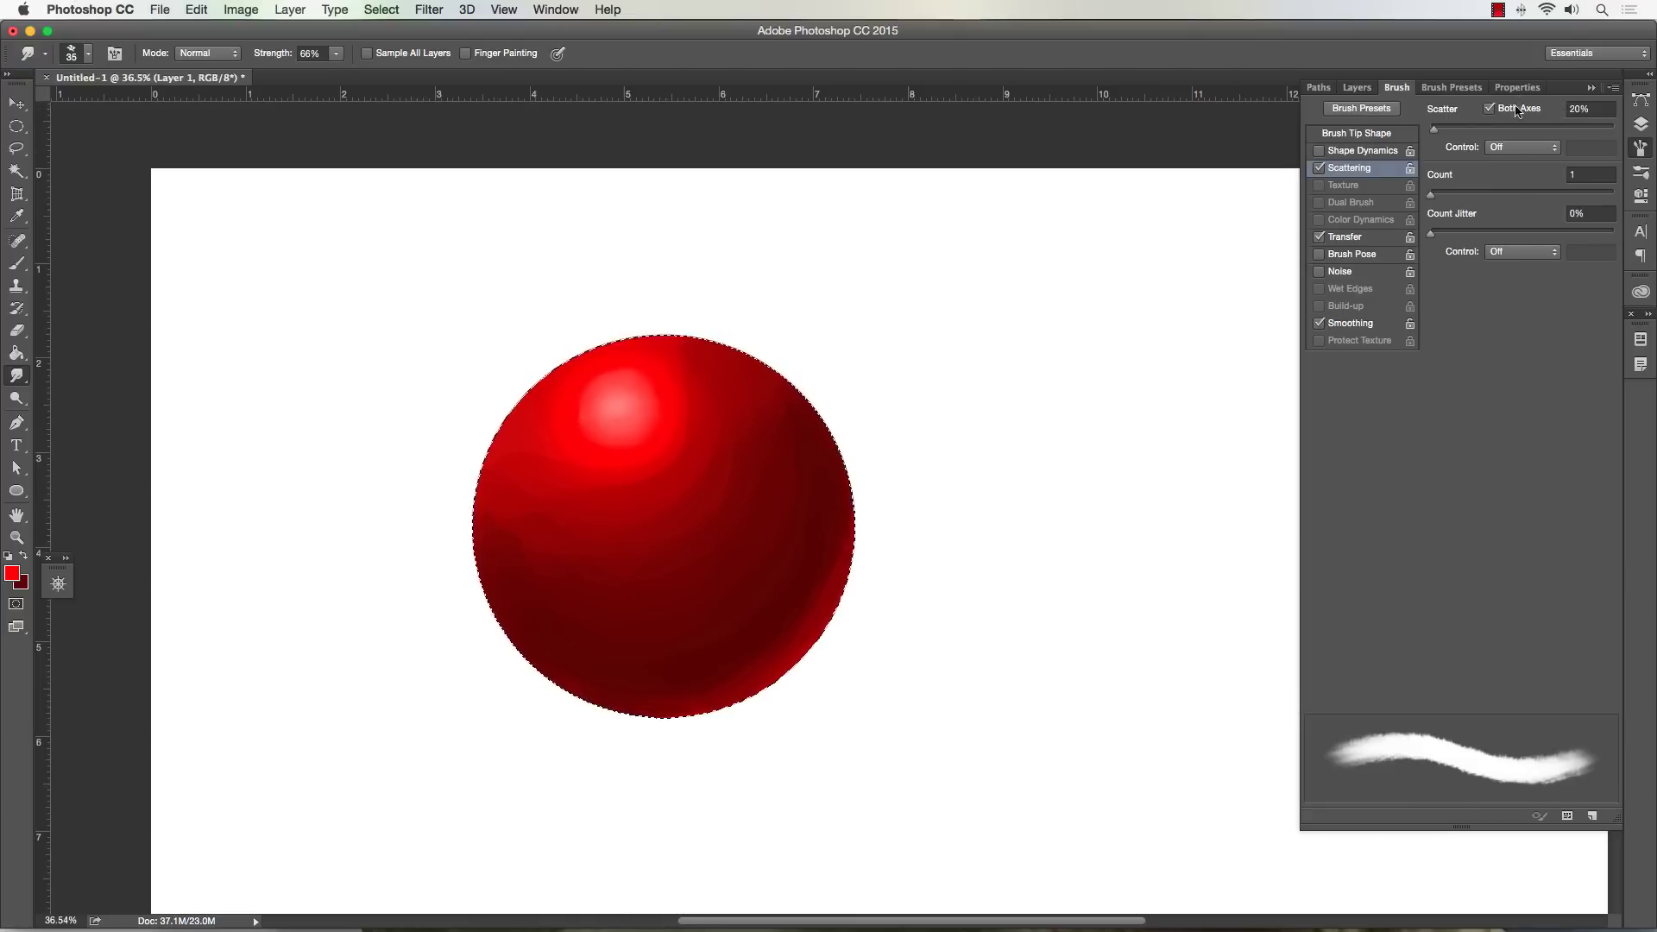
left_click(1639, 148)
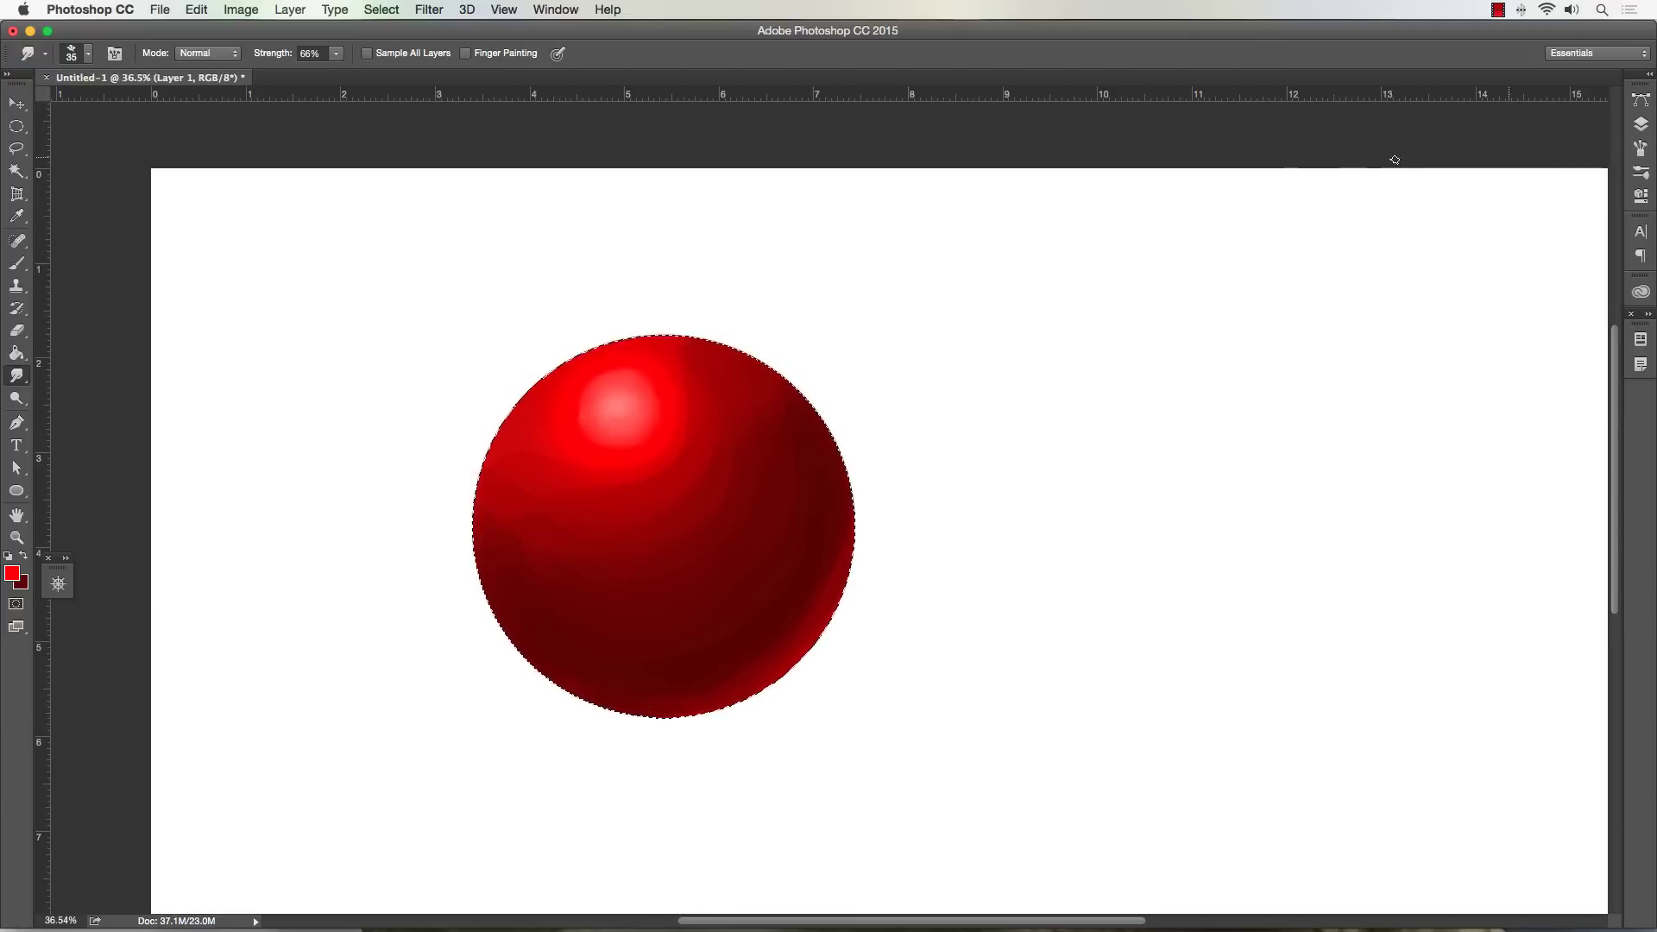
- Smudge the tones around the sphere's highlight with a 175 px brush at 66% strength, and undo the last stroke
key("bracketright")
key("bracketright")
key("bracketright")
key("bracketright")
key("bracketright")
key("bracketright")
key("bracketright")
left_click(16, 537)
mouse_move(574, 437)
left_mouse_down()
mouse_move(621, 437)
mouse_move(610, 416)
left_mouse_up()
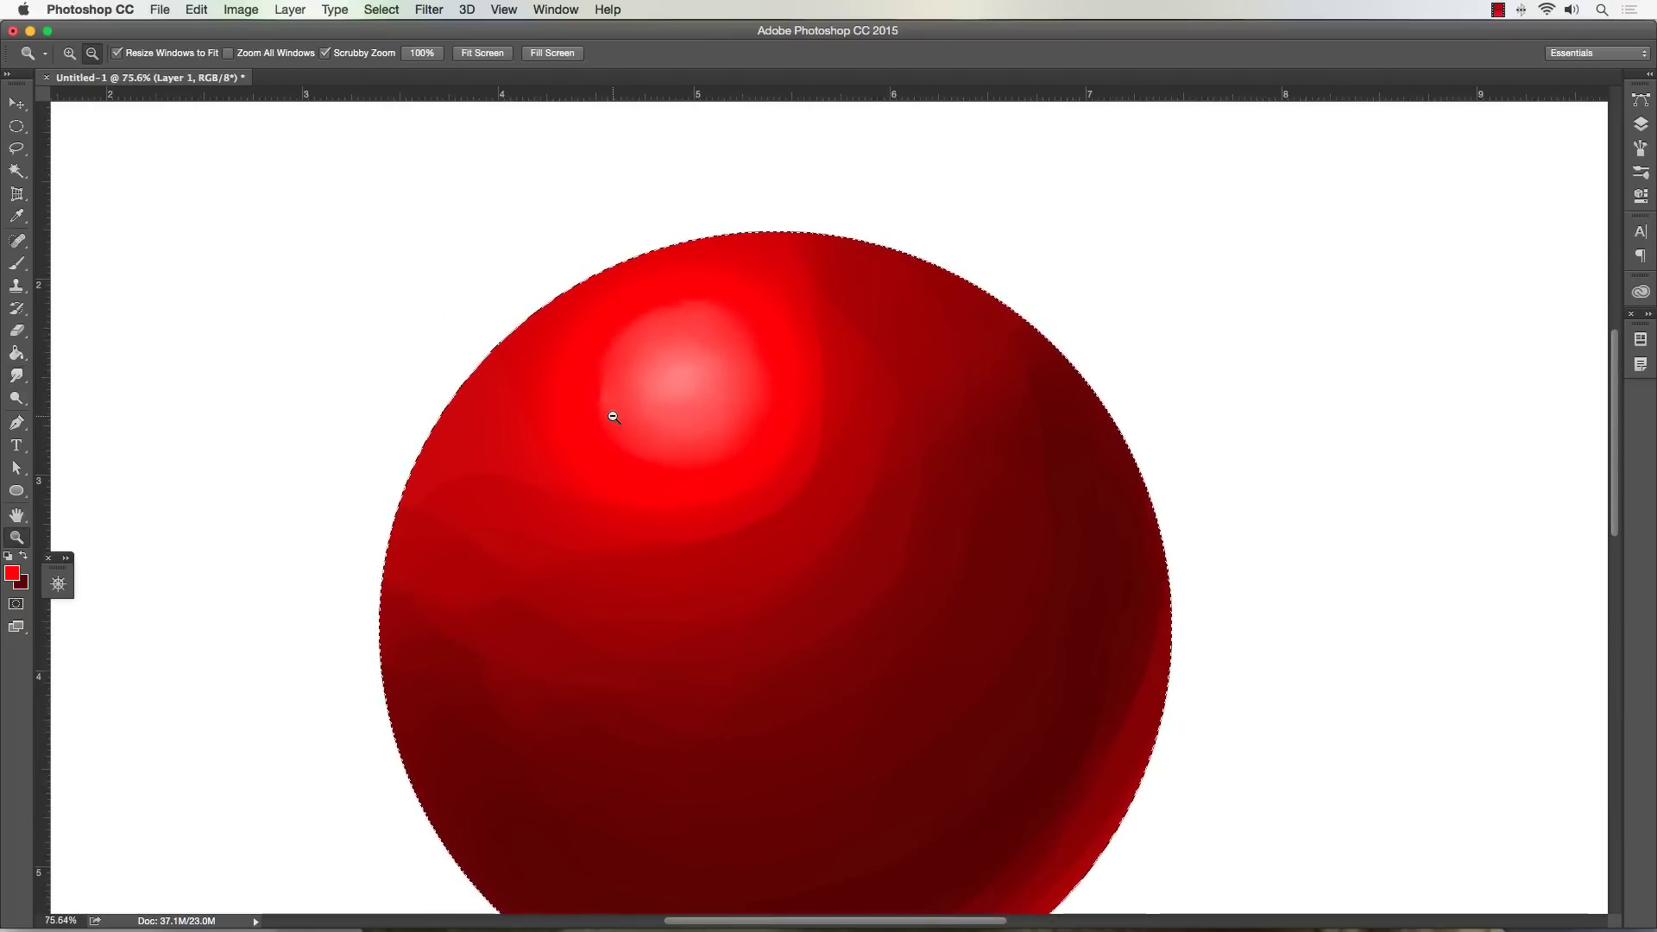
key("r")
key("bracketright")
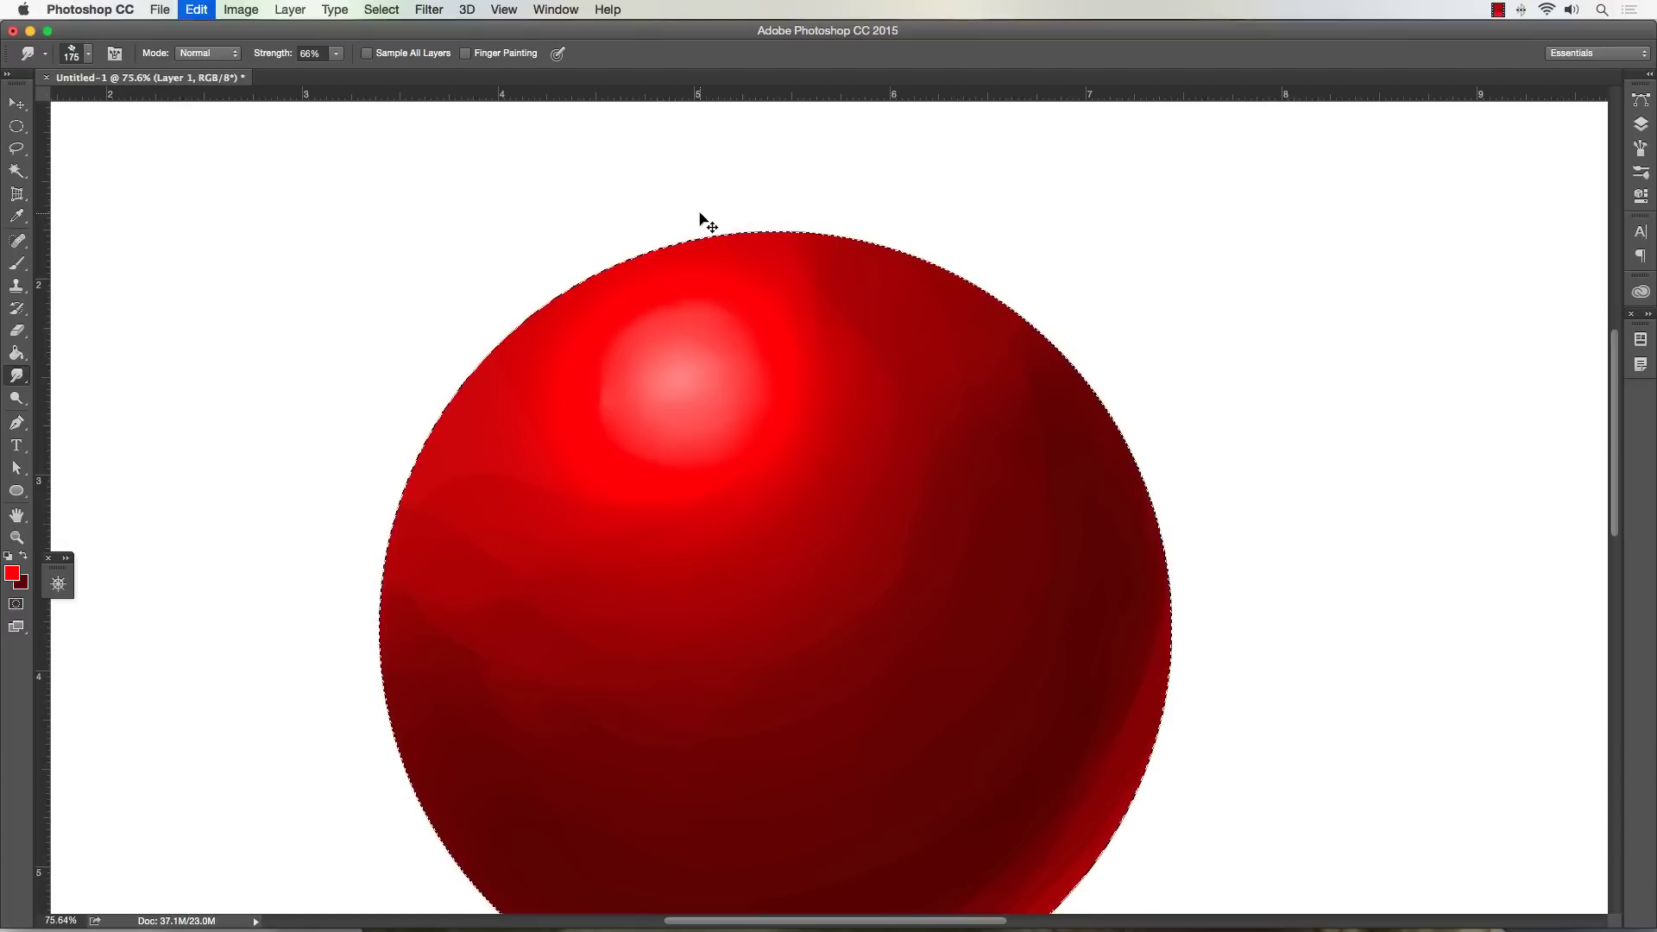
key("super+z")
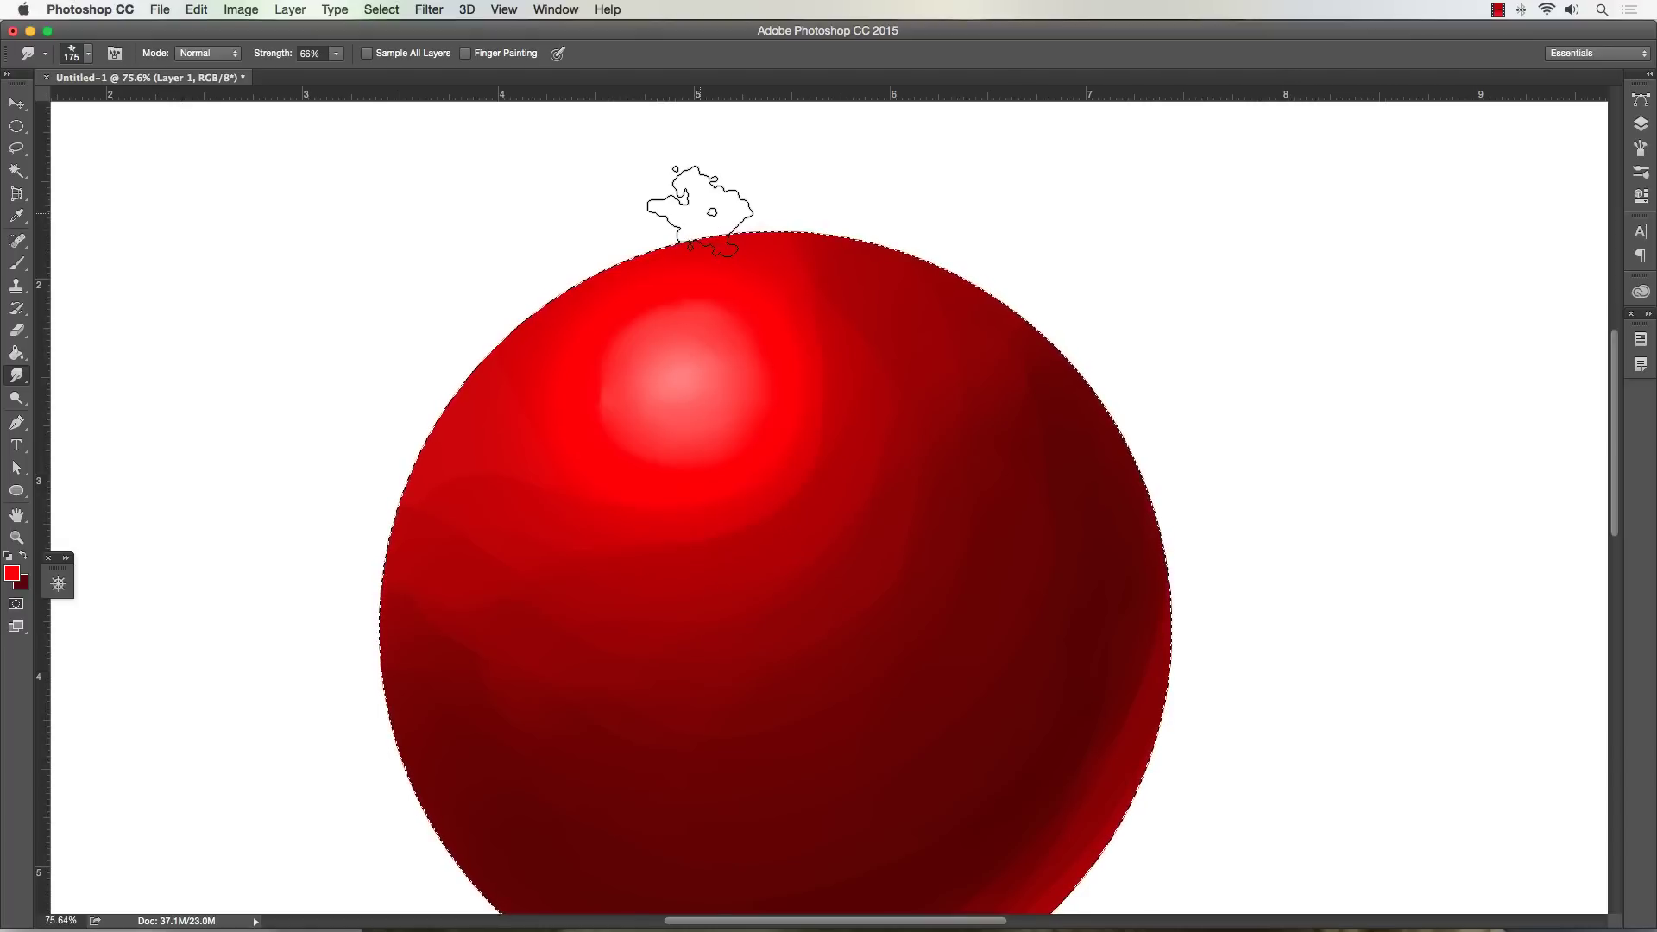
- Smudge the highlight's edge into the surrounding red with a 125 px brush, and undo the last strokes outside the highlight
key("bracketleft")
key("bracketleft")
mouse_move(629, 359)
left_mouse_down()
mouse_move(710, 316)
mouse_move(770, 362)
mouse_move(733, 444)
mouse_move(648, 442)
mouse_move(621, 363)
mouse_move(687, 190)
mouse_move(647, 381)
mouse_move(643, 293)
mouse_move(651, 379)
mouse_move(641, 369)
mouse_move(750, 325)
mouse_move(829, 387)
mouse_move(762, 470)
left_mouse_up()
mouse_move(603, 518)
left_mouse_down()
mouse_move(765, 506)
mouse_move(852, 372)
mouse_move(769, 288)
left_mouse_up()
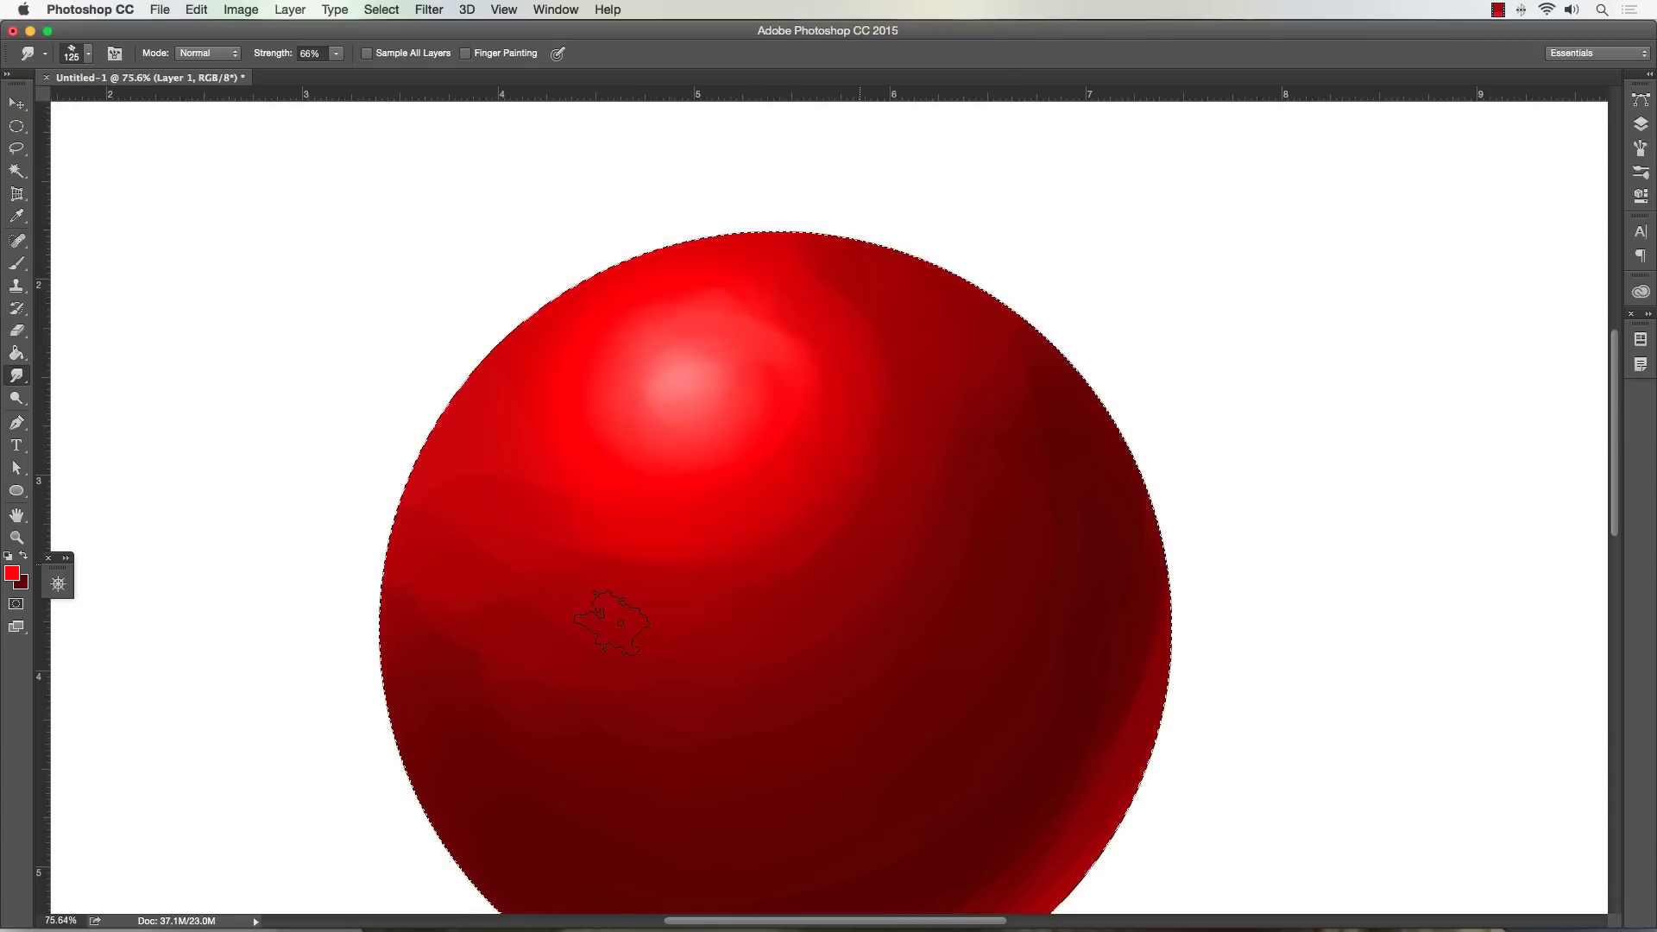
key("super+z")
key("super+z")
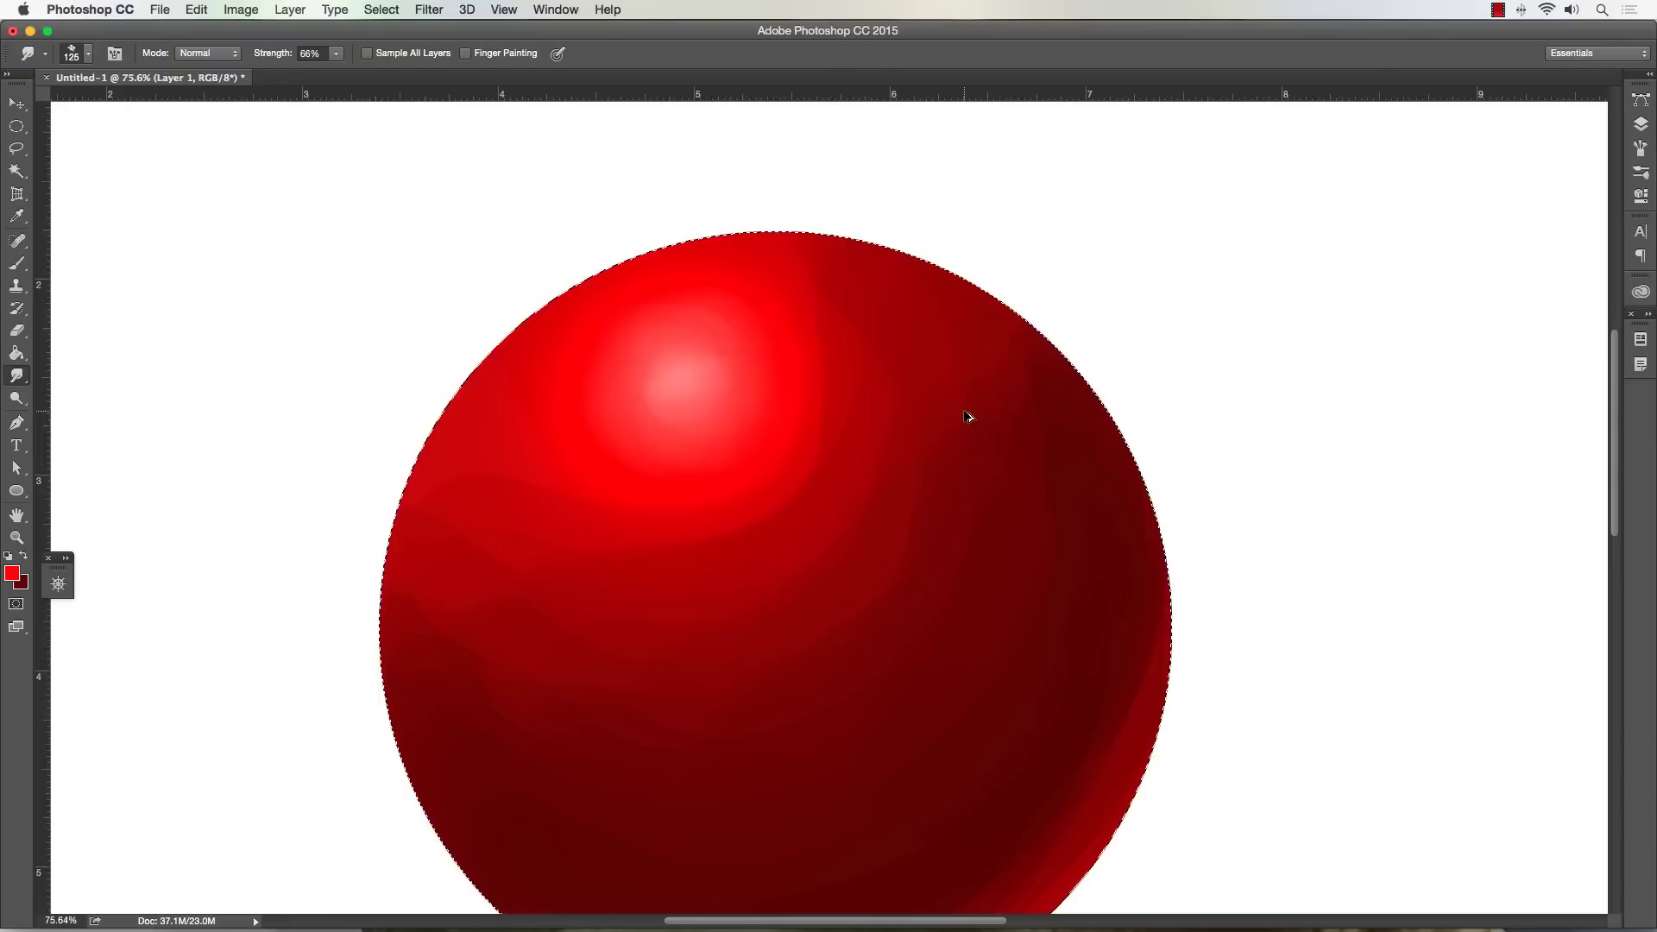
- Deselect and move the sphere toward the left side of the canvas, and place a duplicate of it to its right
left_click(16, 536)
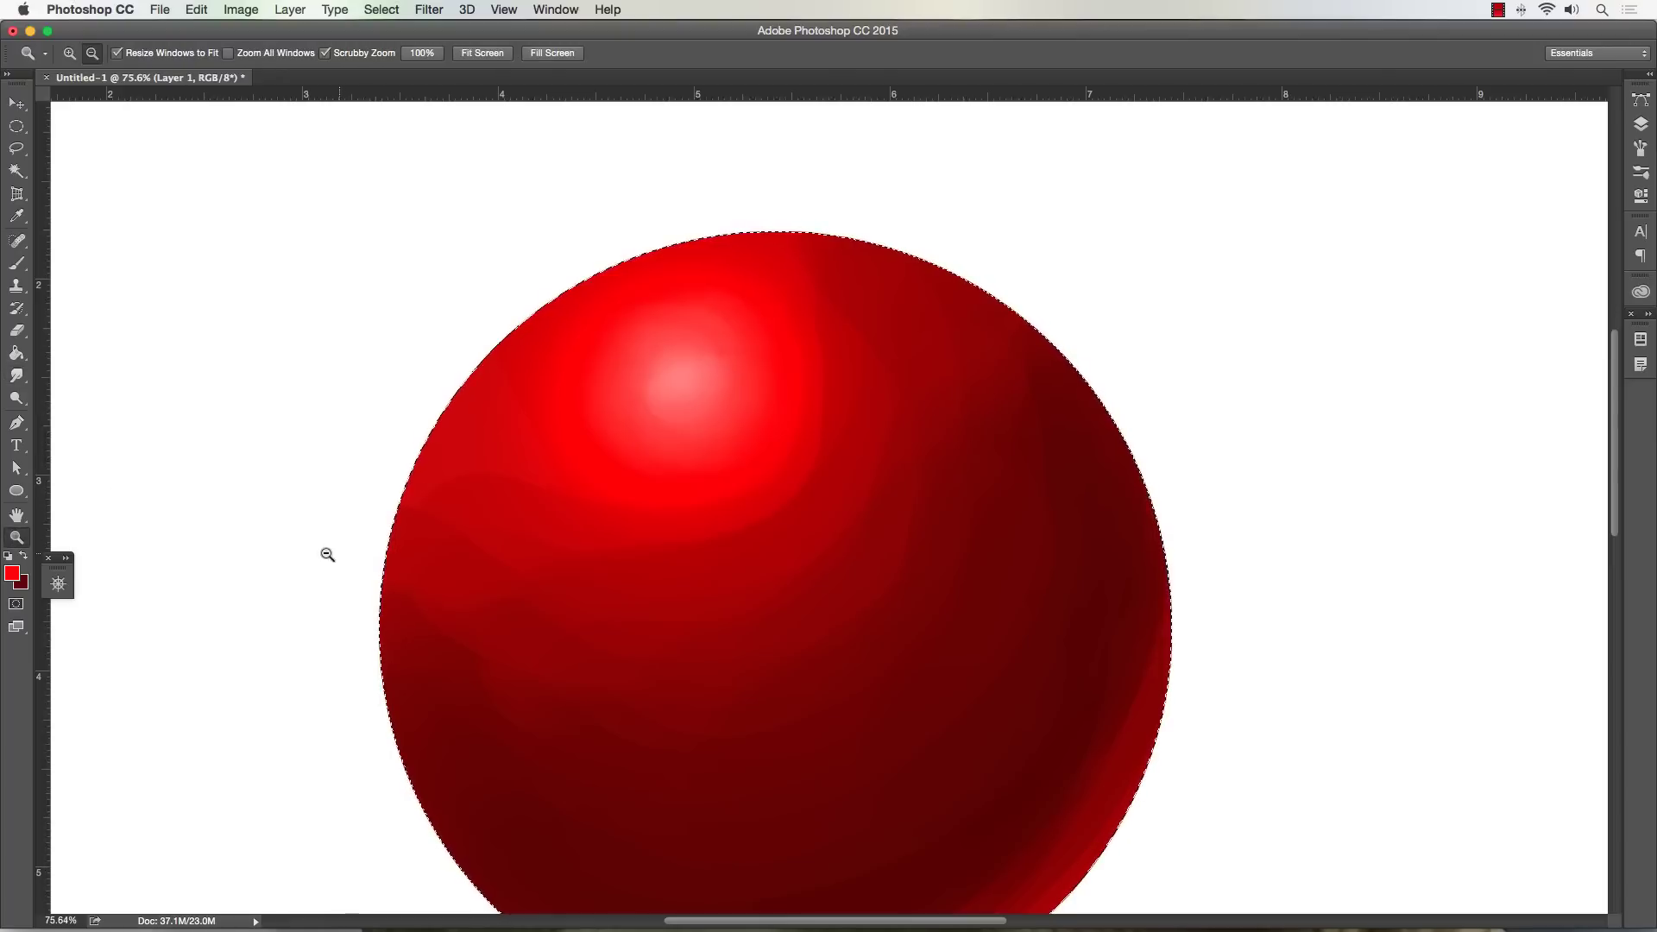
left_click_drag(333, 554, 263, 540)
left_click_drag(549, 354, 574, 356)
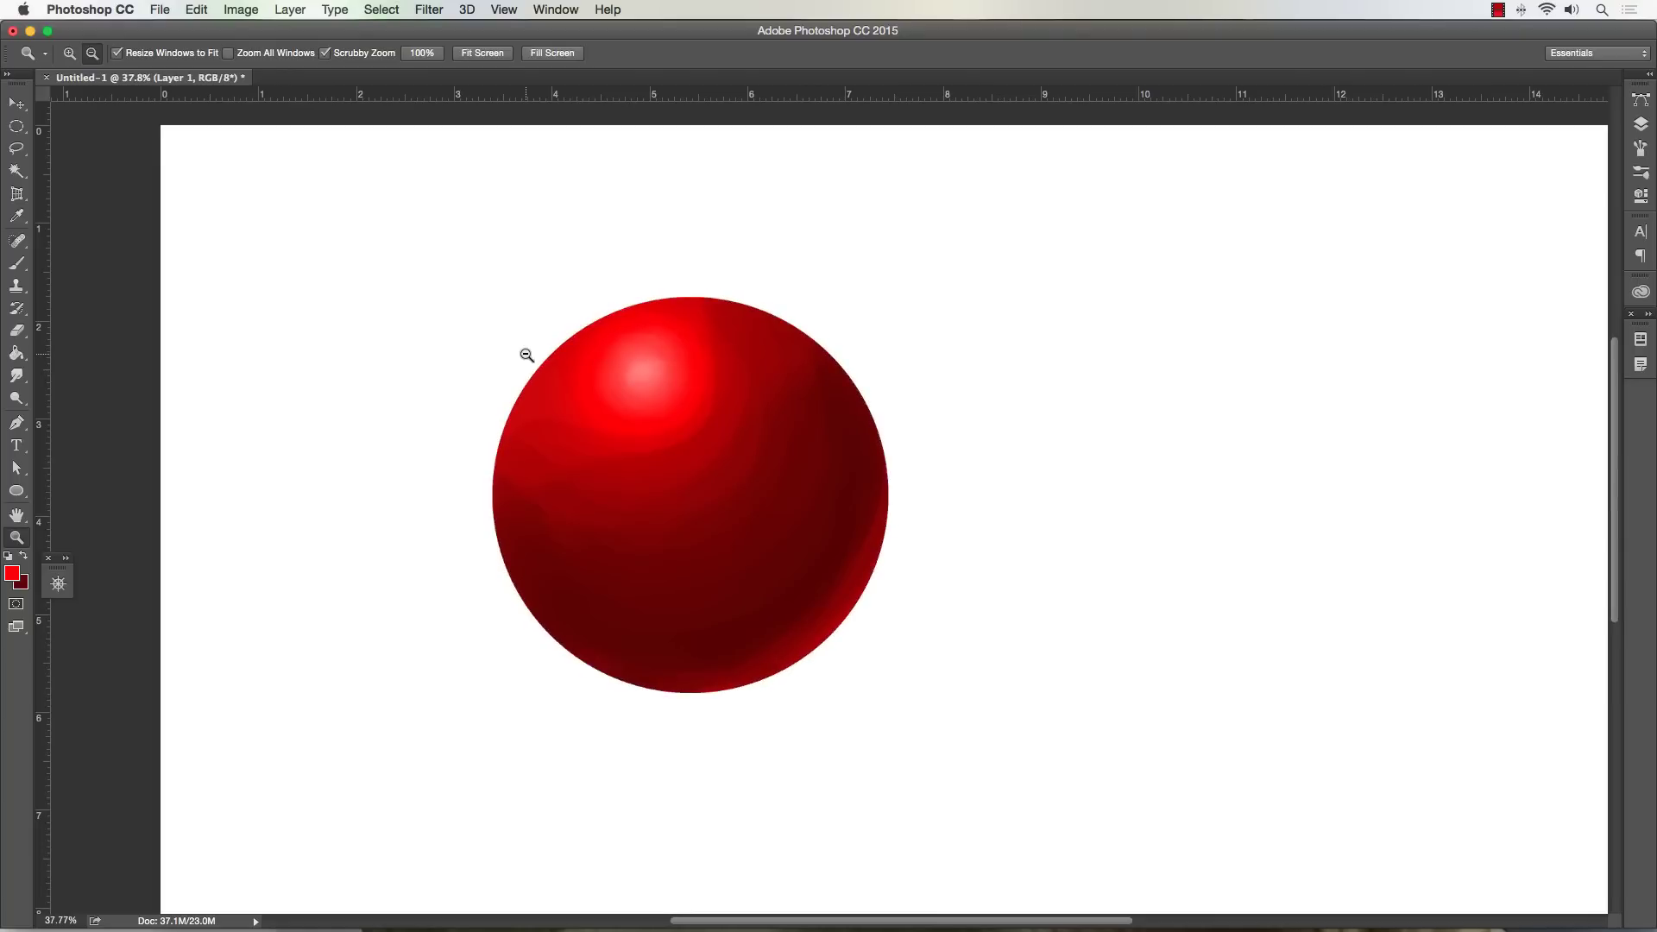
left_click(18, 105)
left_click_drag(567, 438, 316, 397)
left_click_drag(329, 503, 747, 532)
- Recolour the duplicate sphere magenta with a Hue/Saturation adjustment, setting Hue to -52
left_click(244, 11)
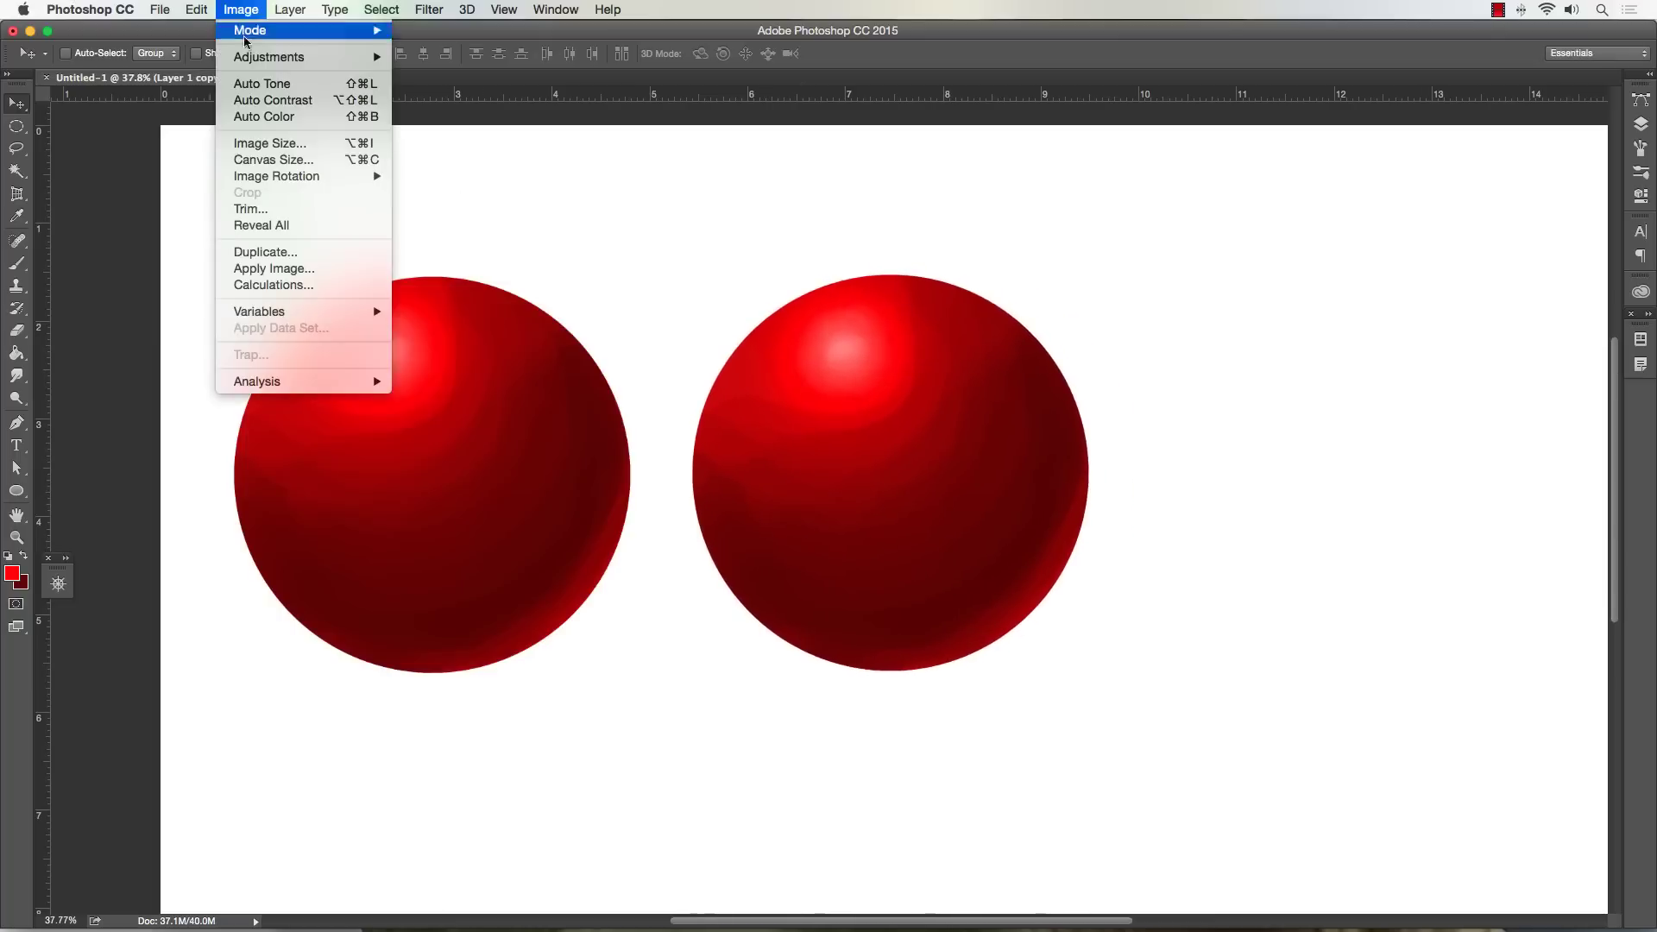
mouse_move(252, 60)
left_click(415, 149)
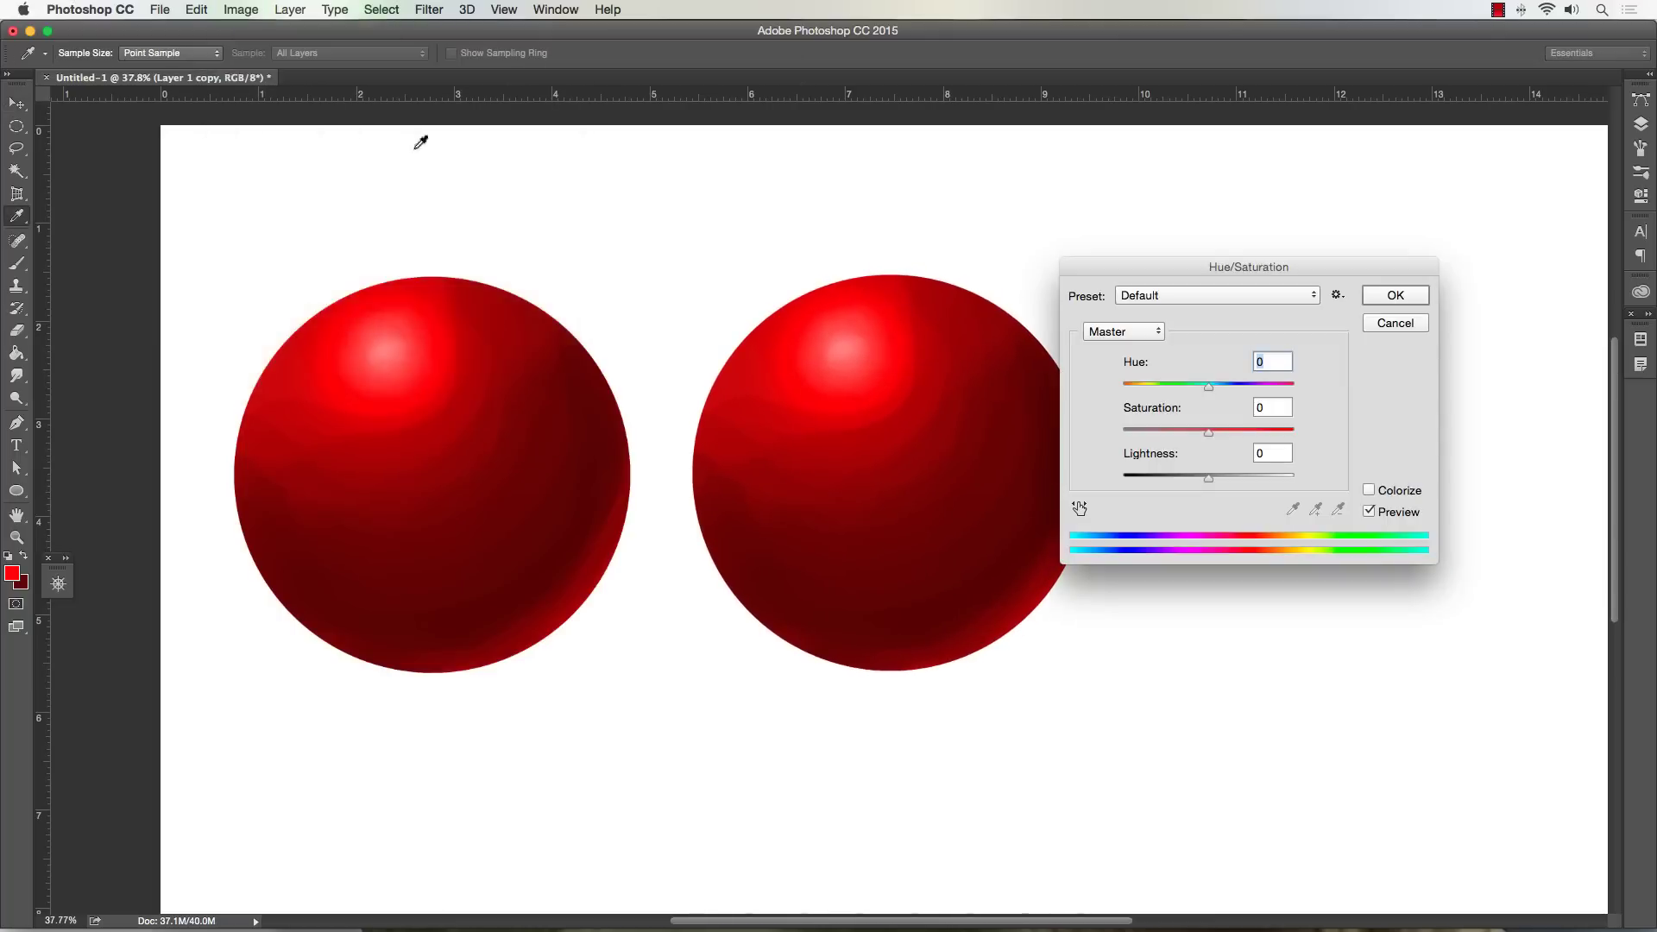
left_click_drag(1208, 386, 1167, 386)
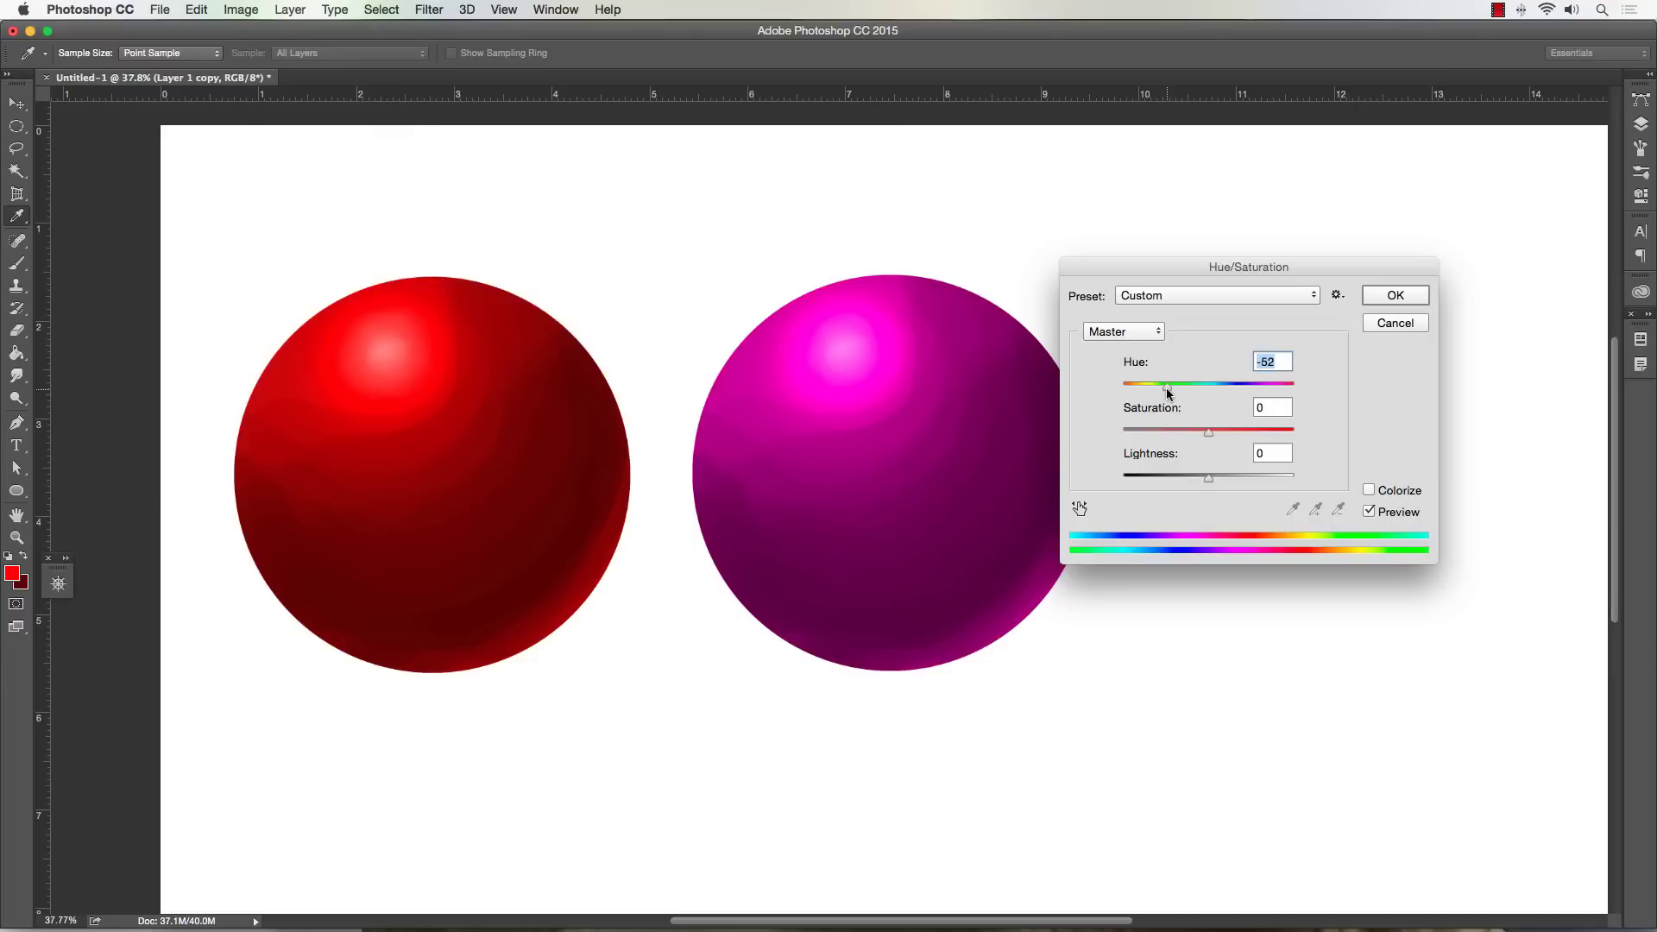
left_click(1377, 295)
key("v")
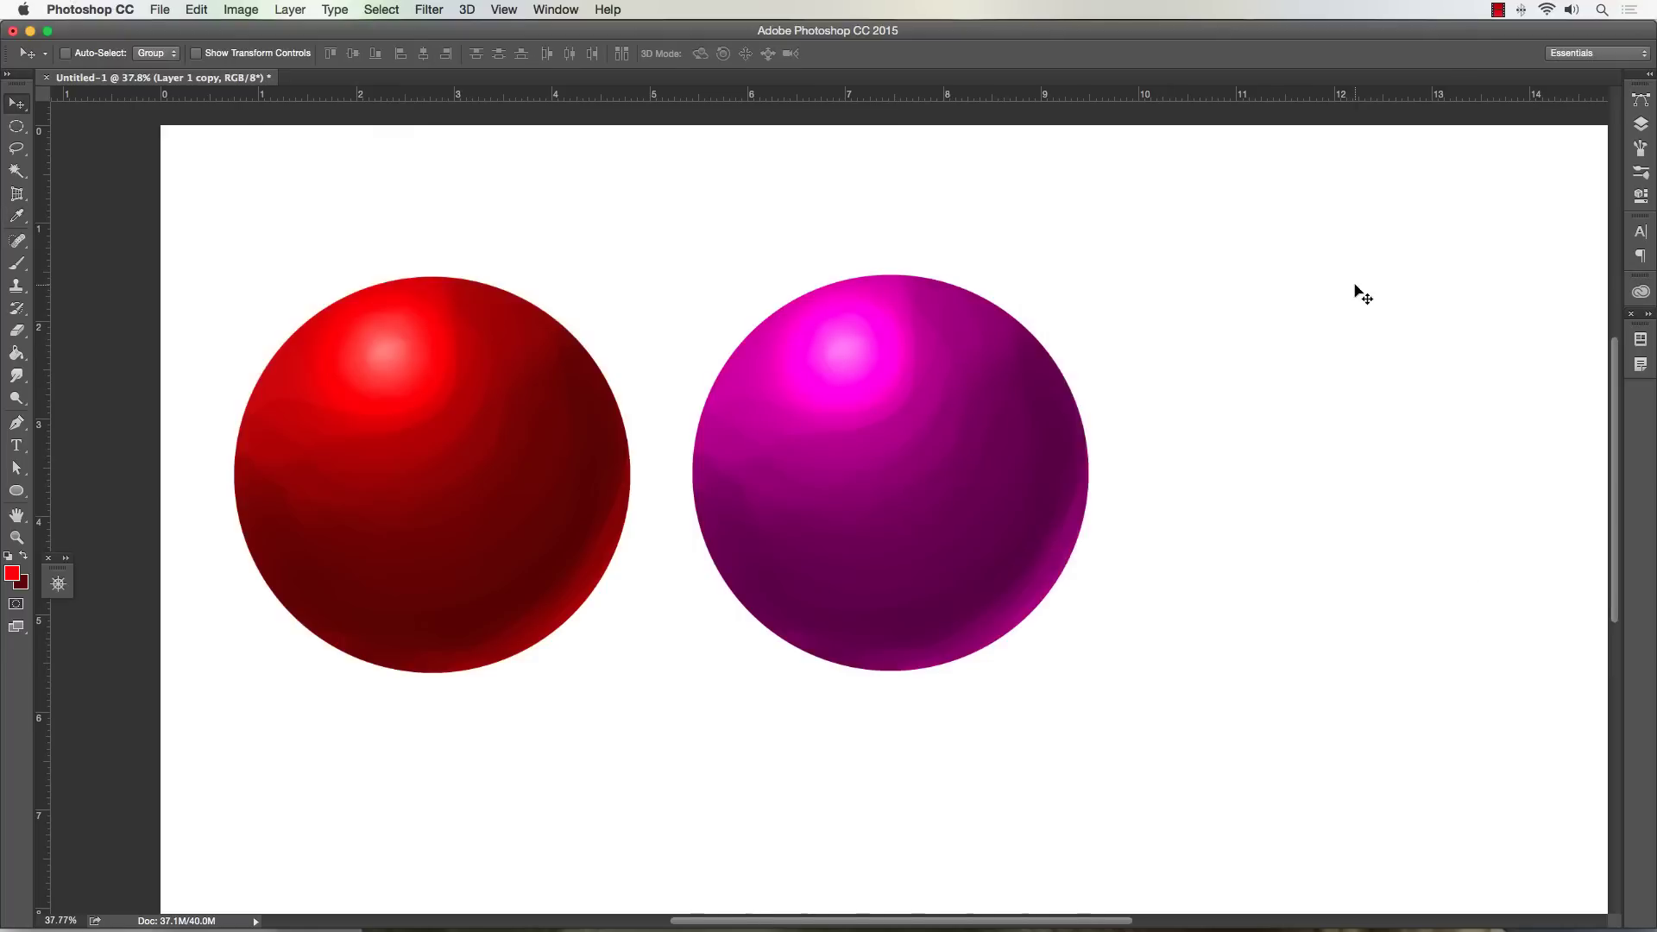
- Check which layer holds the magenta sphere and whether that layer is active
scroll(550, 646, "right", 5)
scroll(551, 645, "up", 1)
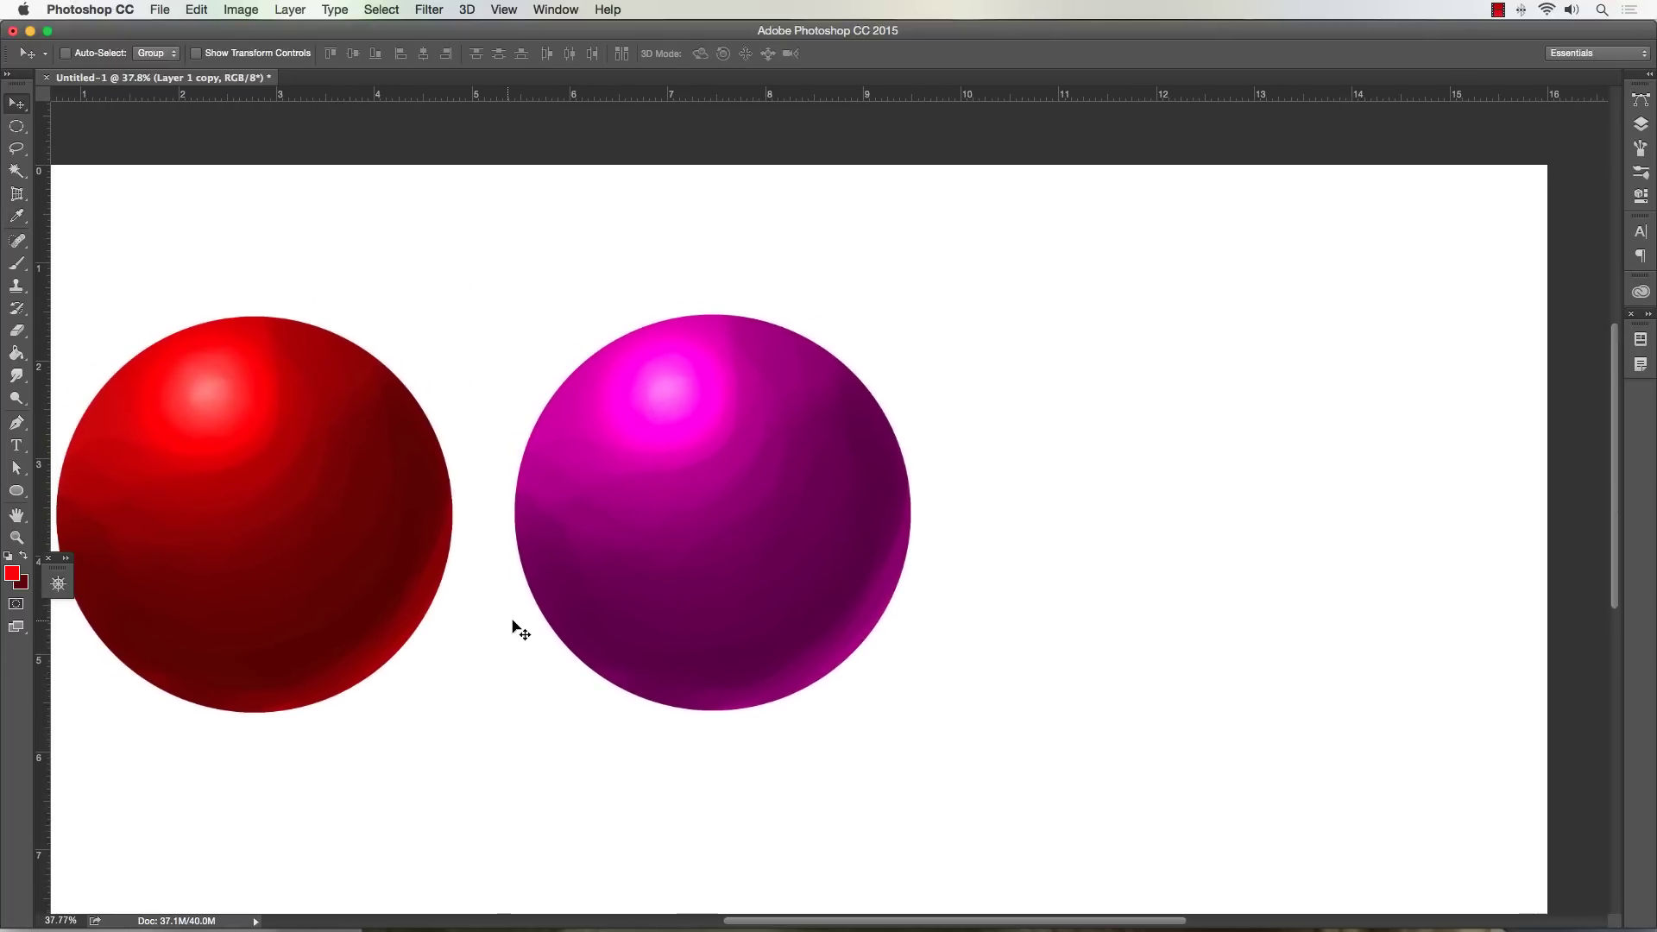
left_click(1641, 123)
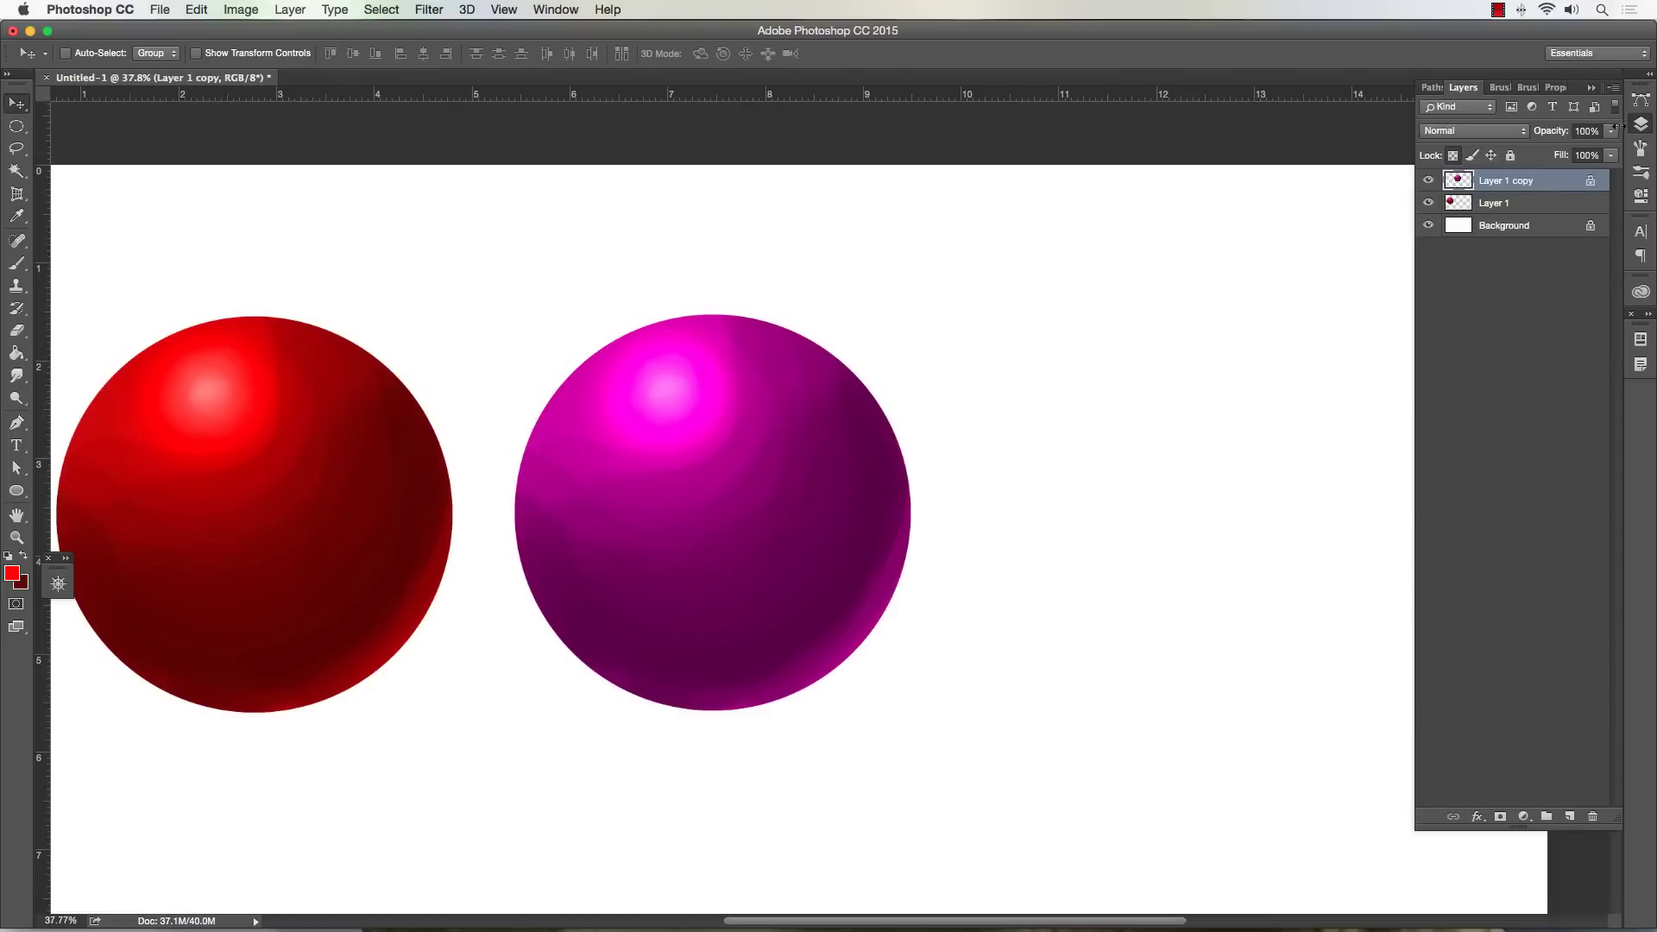
left_click(1642, 123)
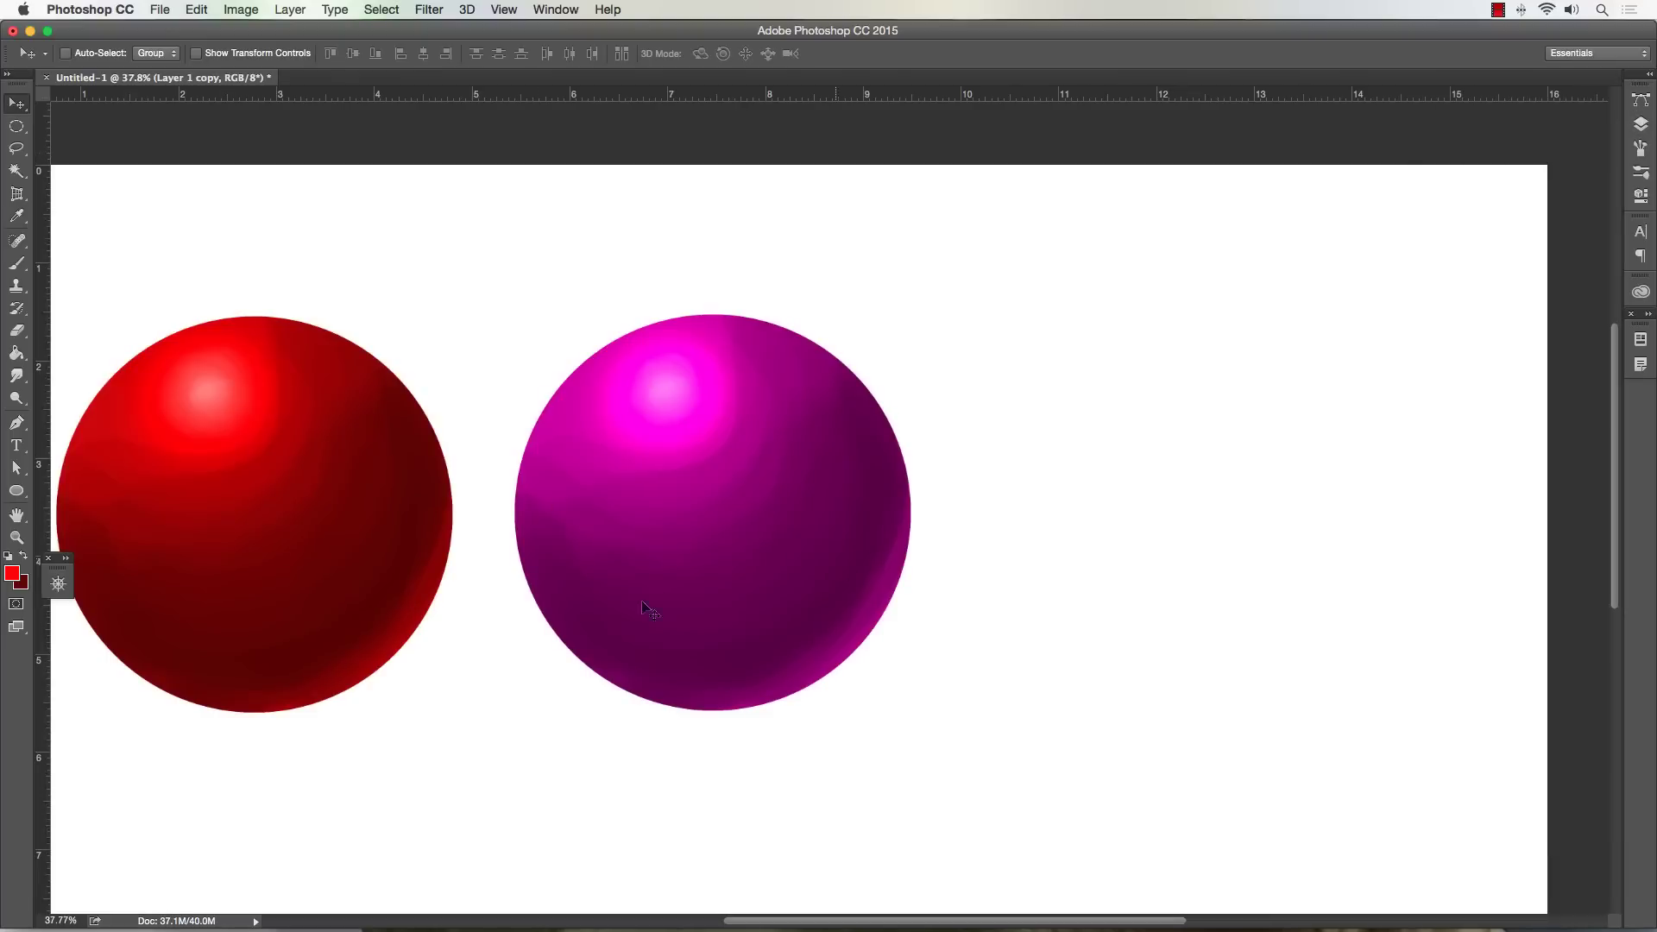
- Activate the Brush tool with the Soft Edge - Painting Brush preset
left_click(17, 264)
left_click(89, 55)
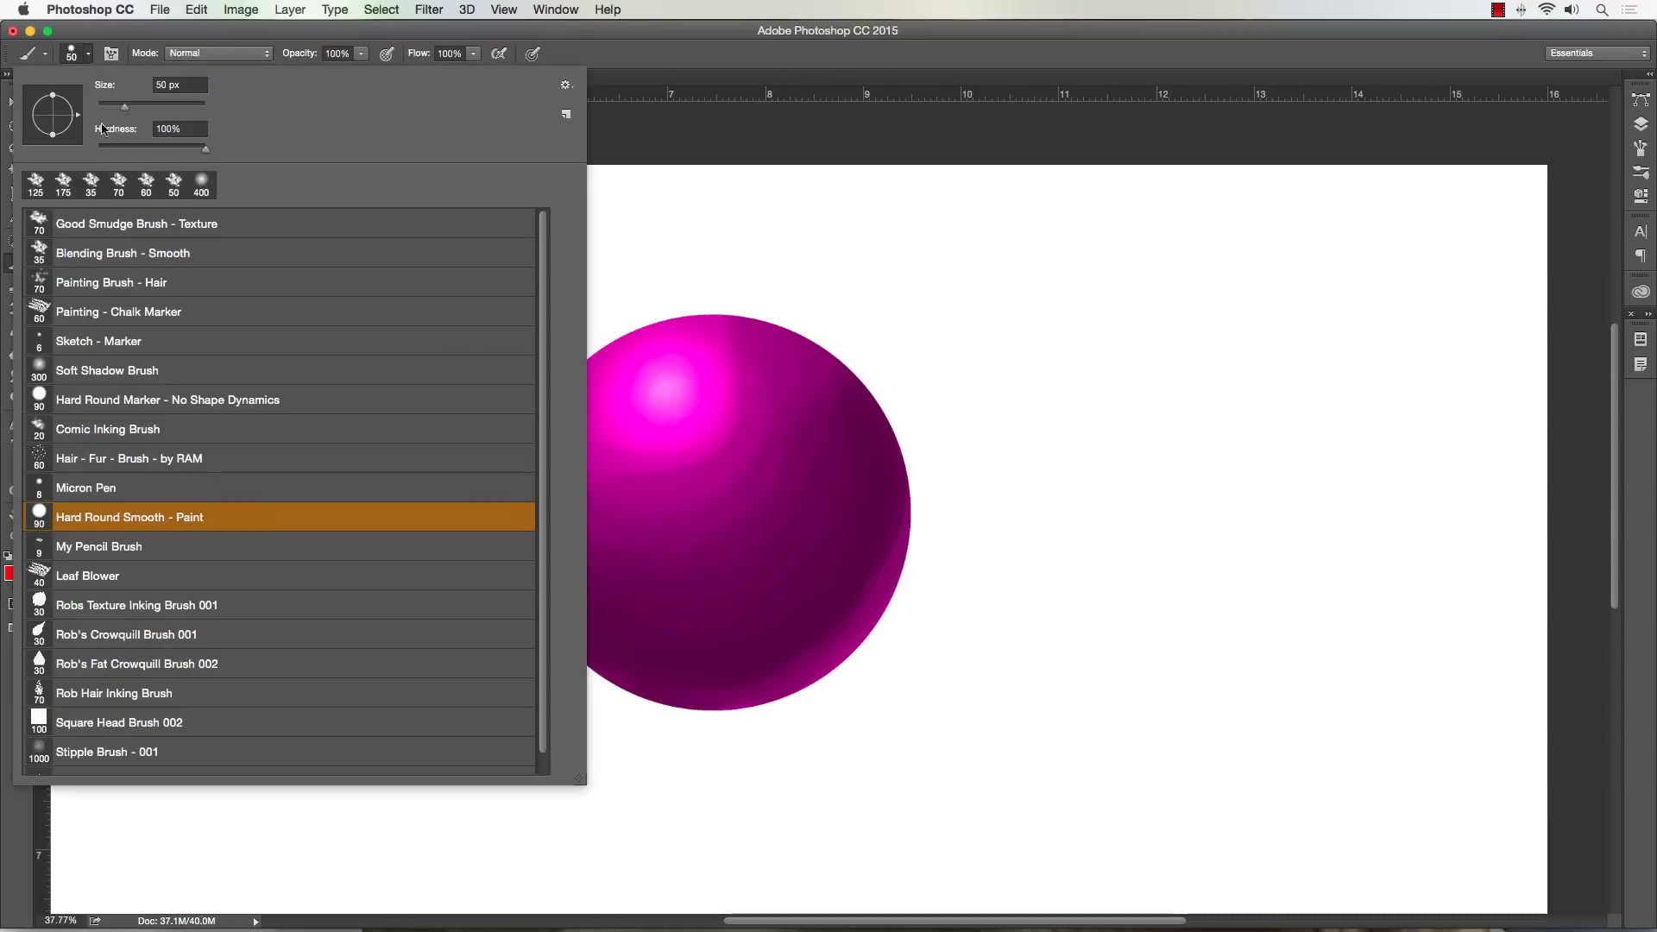
left_click(87, 370)
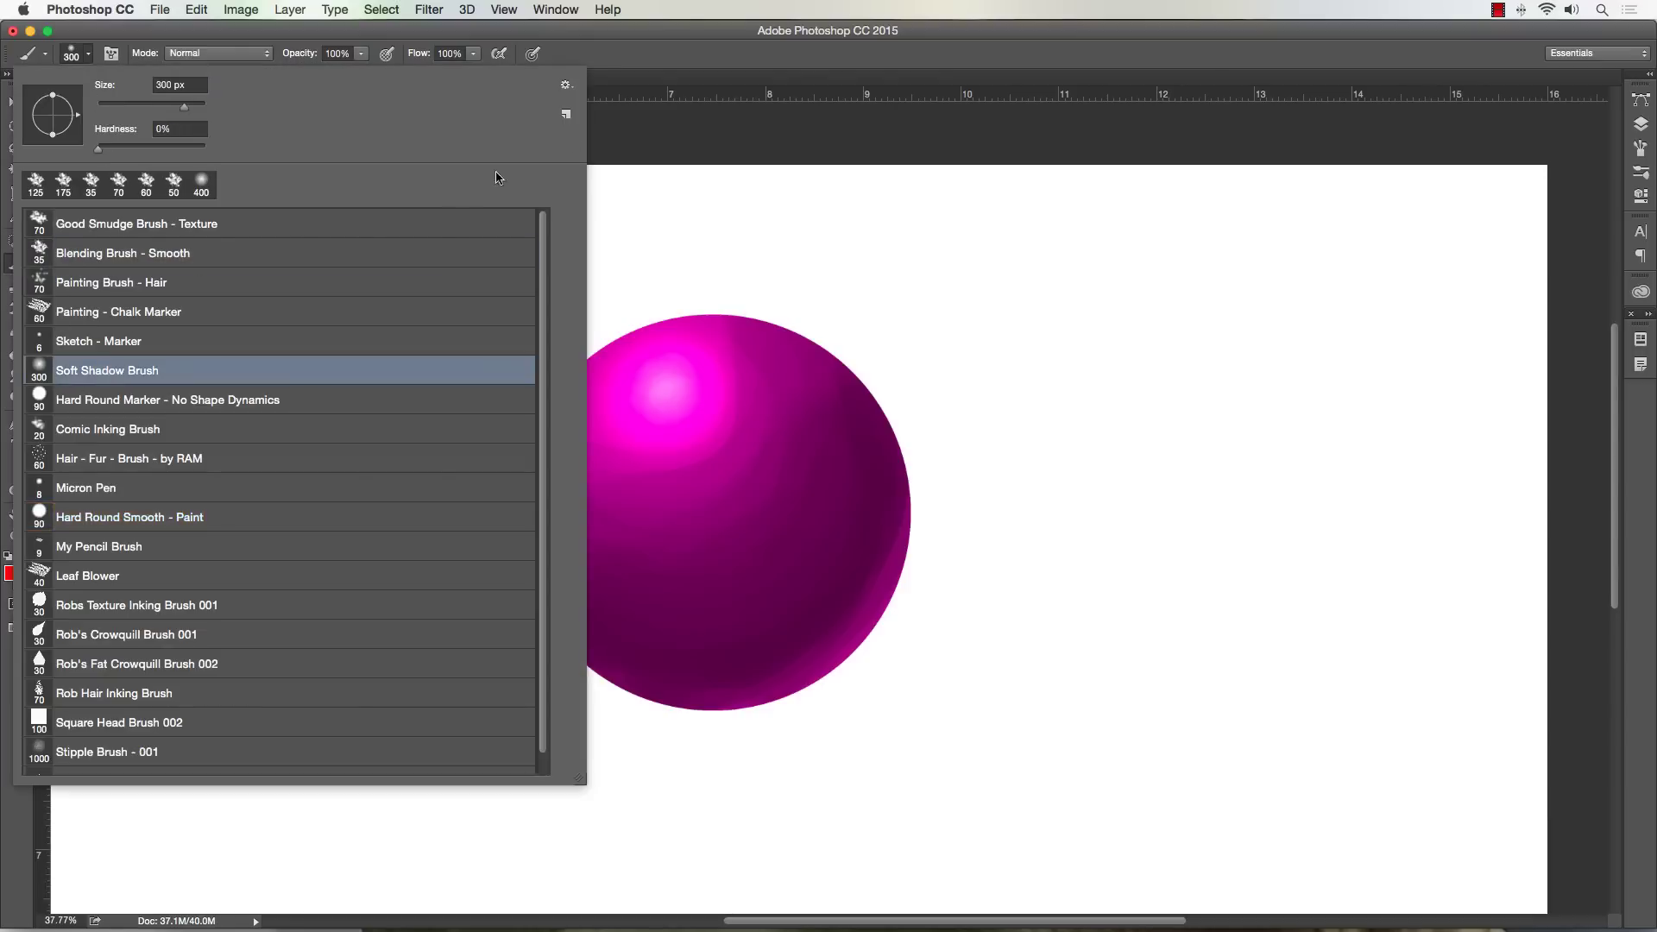
left_click(634, 124)
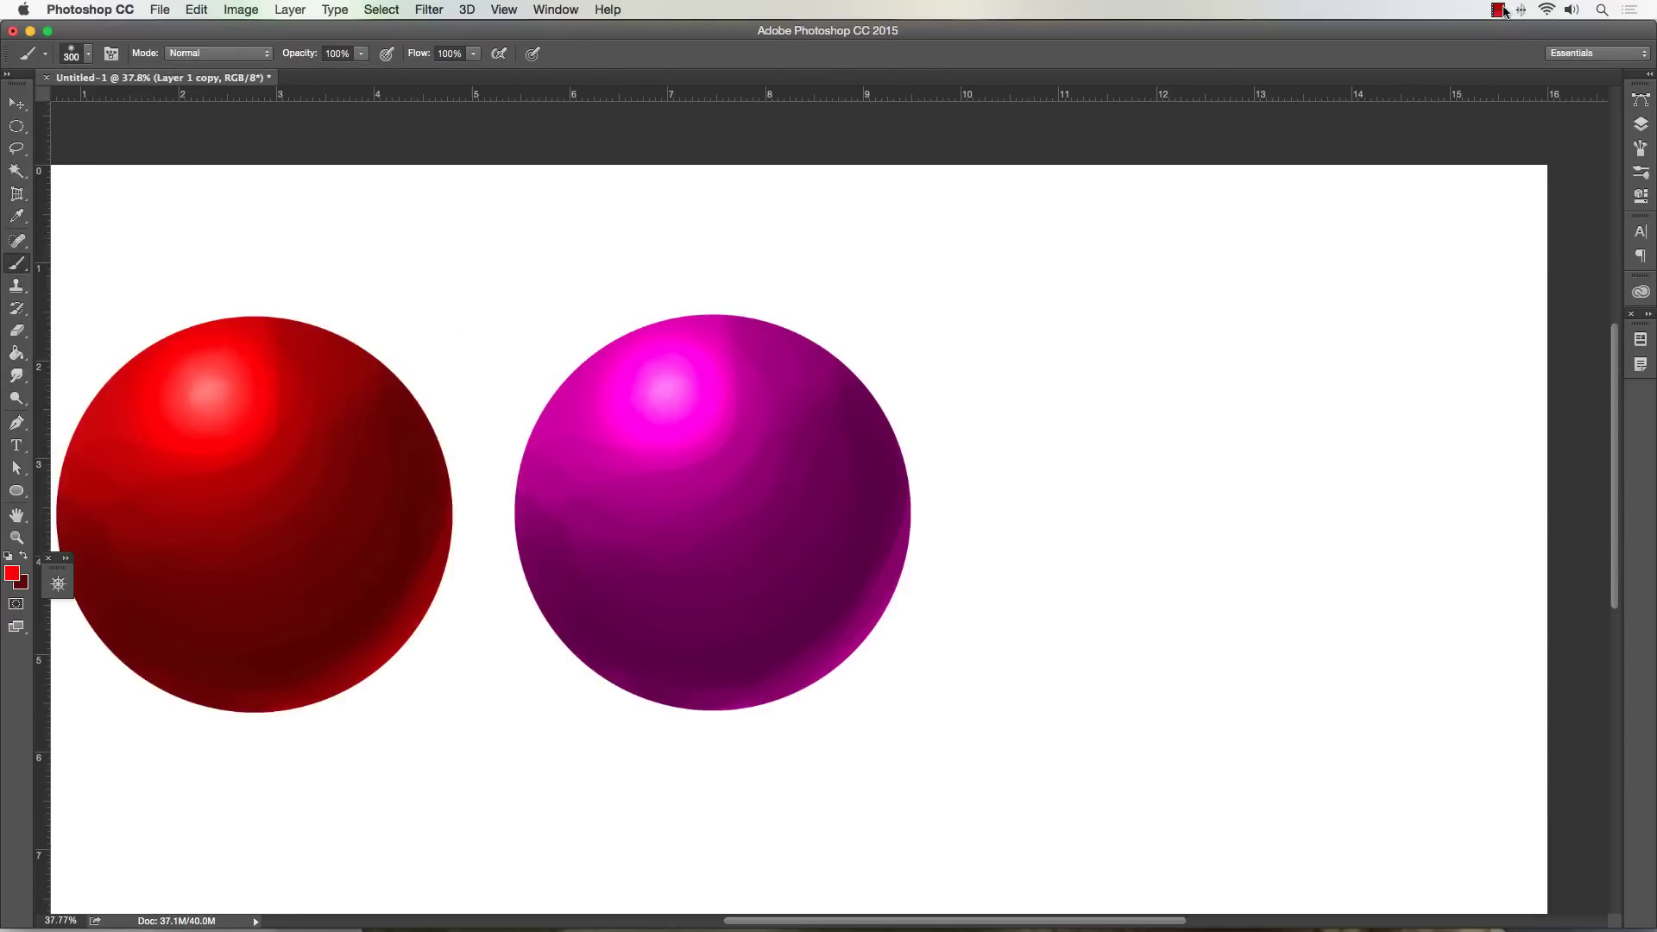
left_click(1500, 11)
left_click(86, 55)
scroll(127, 567, "down", 2)
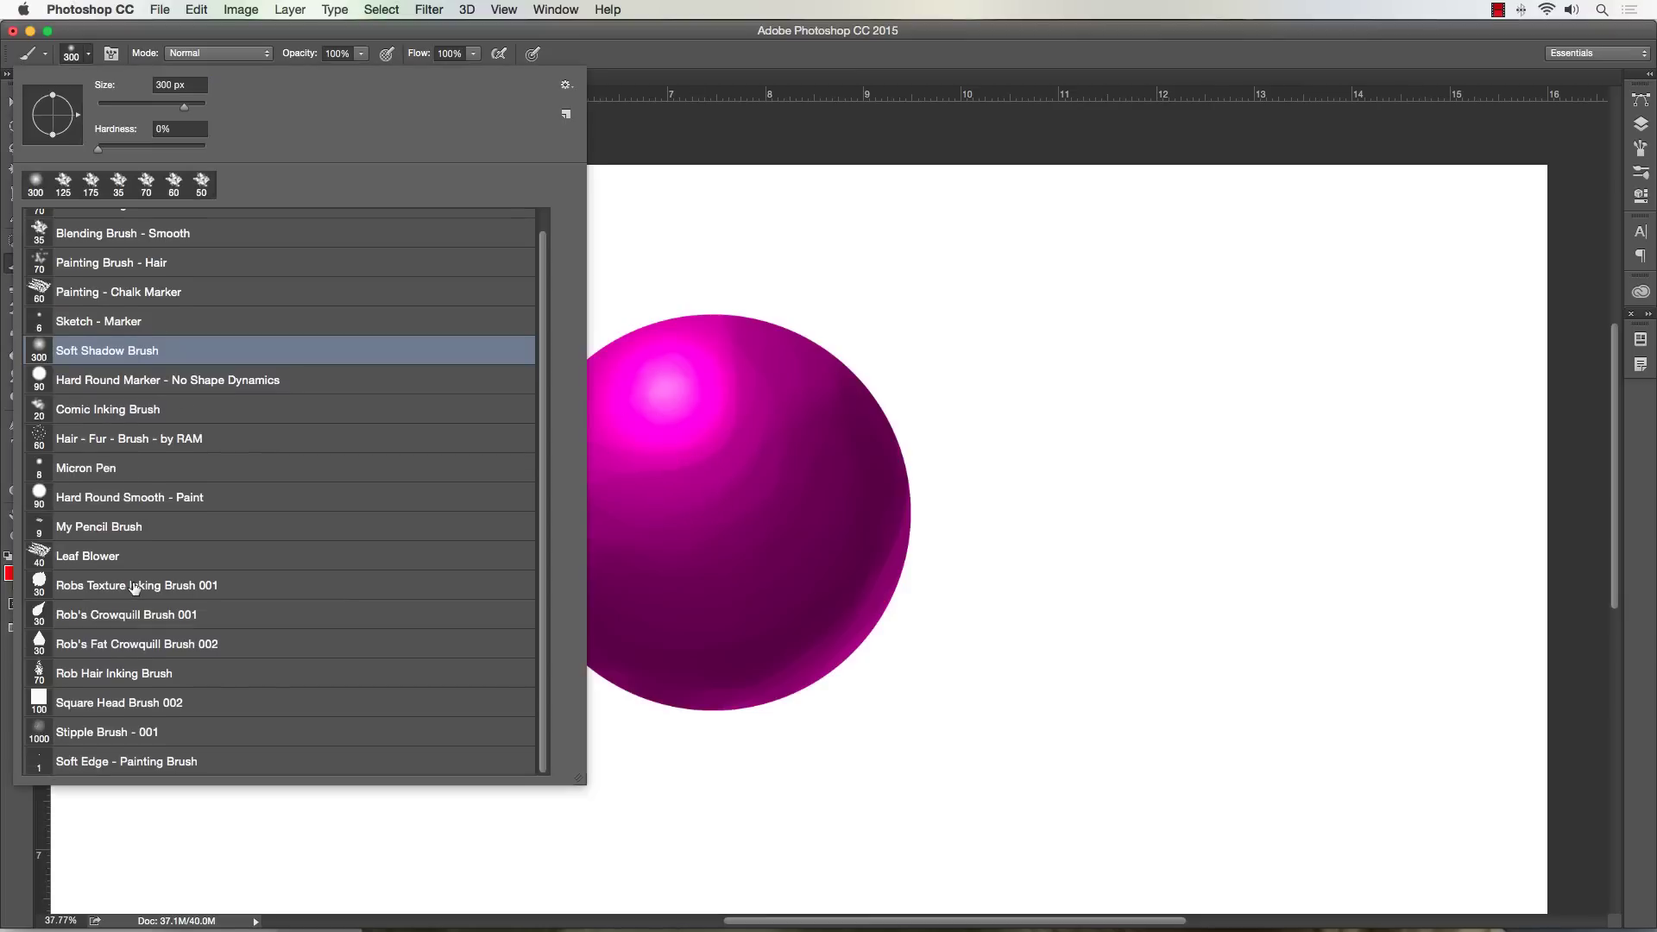
left_click(134, 763)
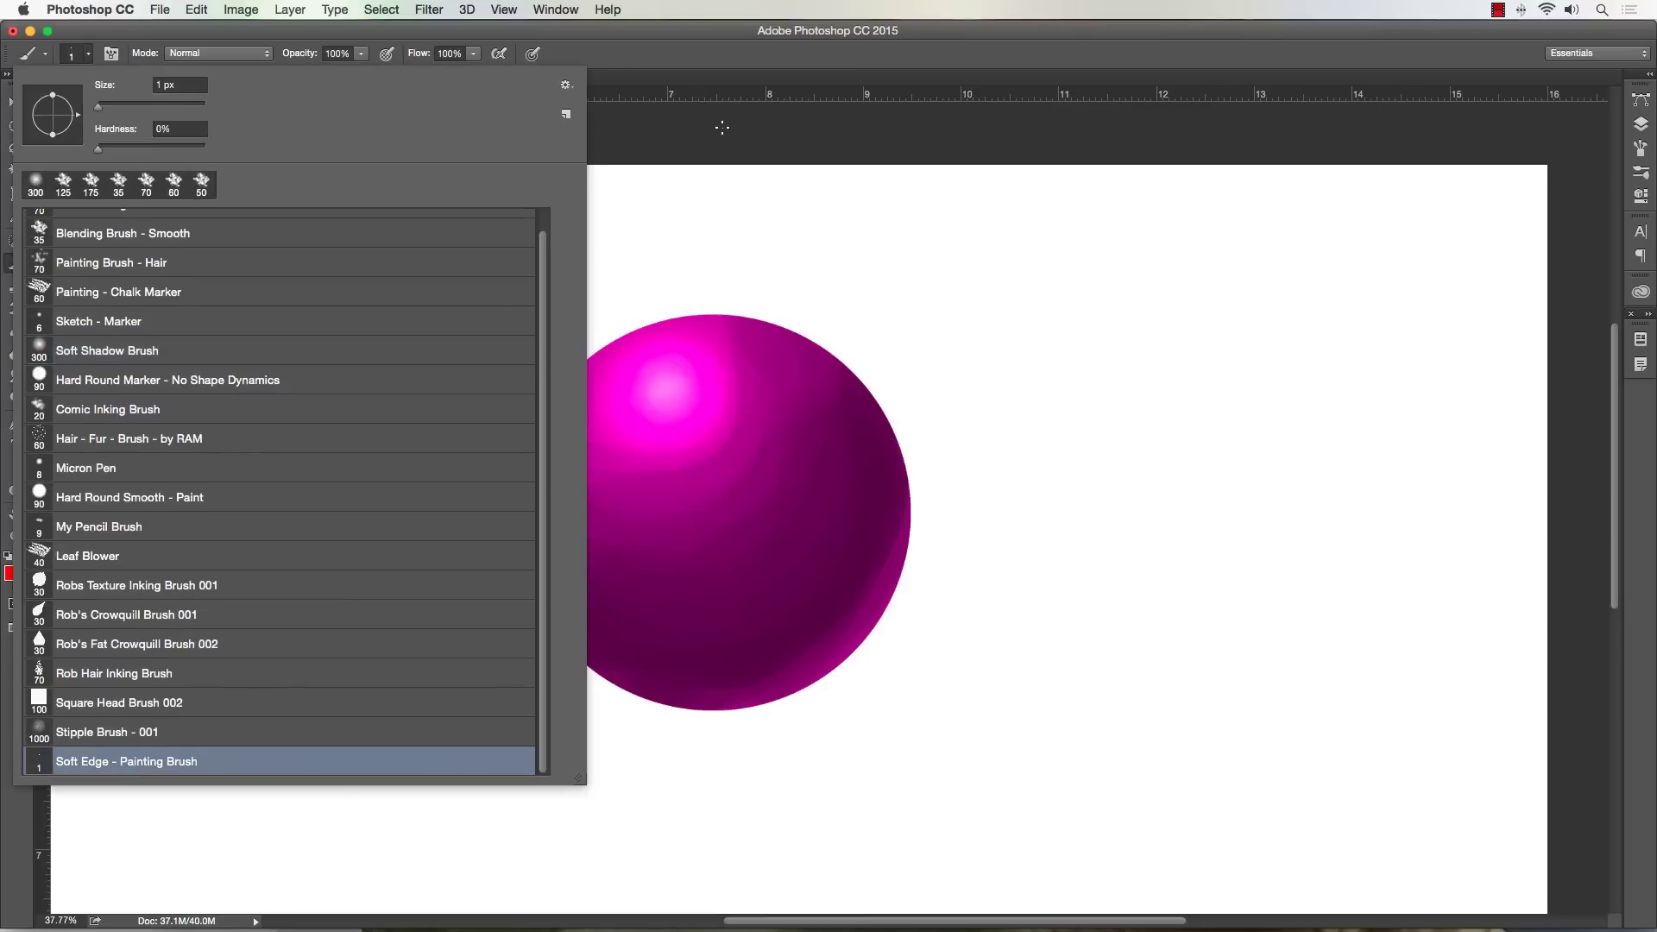
left_click(722, 128)
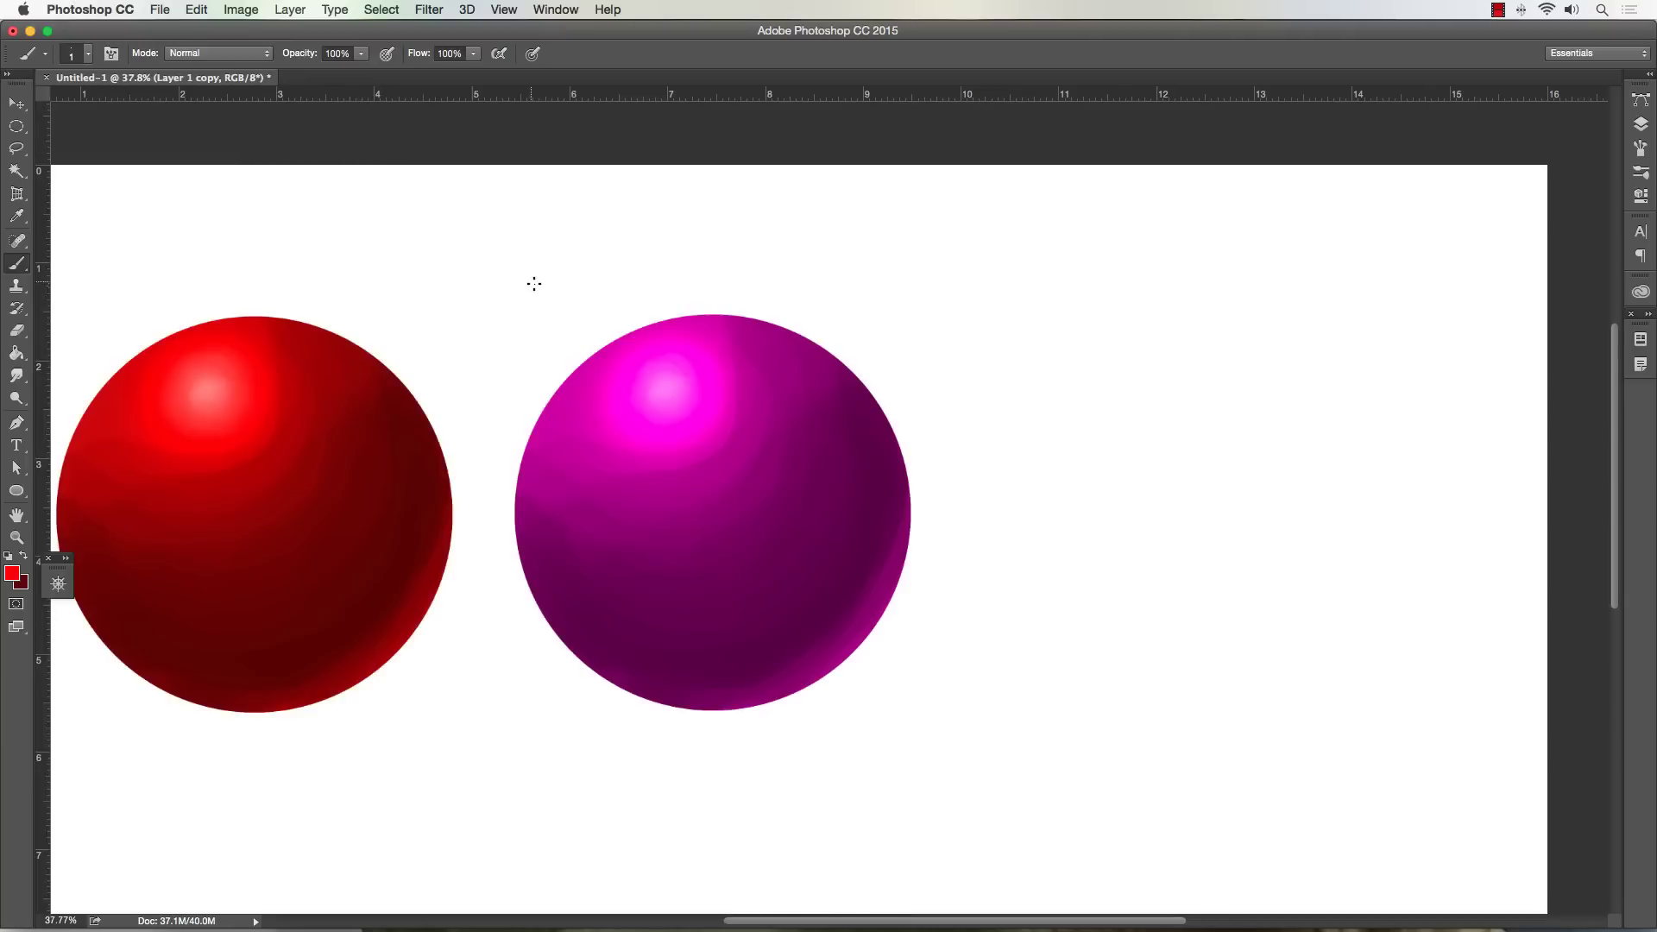
- Enlarge the painting brush to 500 px
key("bracketright")
key("bracketright")
key("bracketright")
key("bracketright")
key("bracketright")
key("bracketright")
key("bracketright")
key("bracketright")
key("bracketright")
key("bracketright")
key("bracketright")
key("bracketright")
key("bracketright")
key("bracketleft")
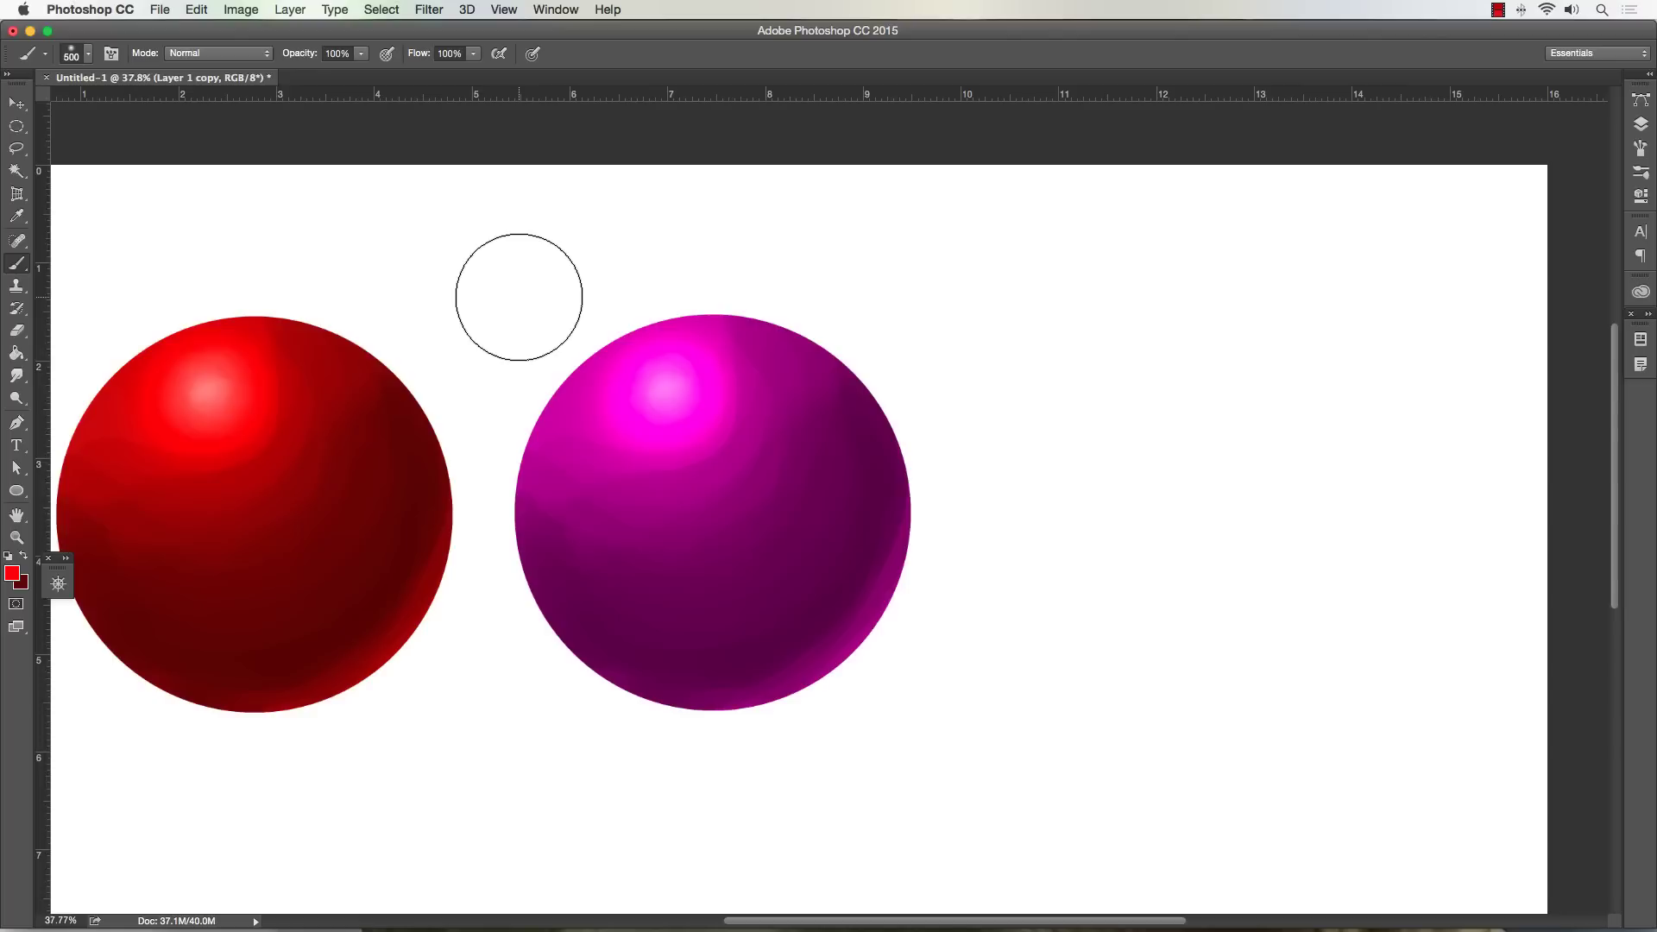
- Examine the brush's Transfer settings for opacity and flow, and the option that makes pen pressure control size
left_click(1640, 147)
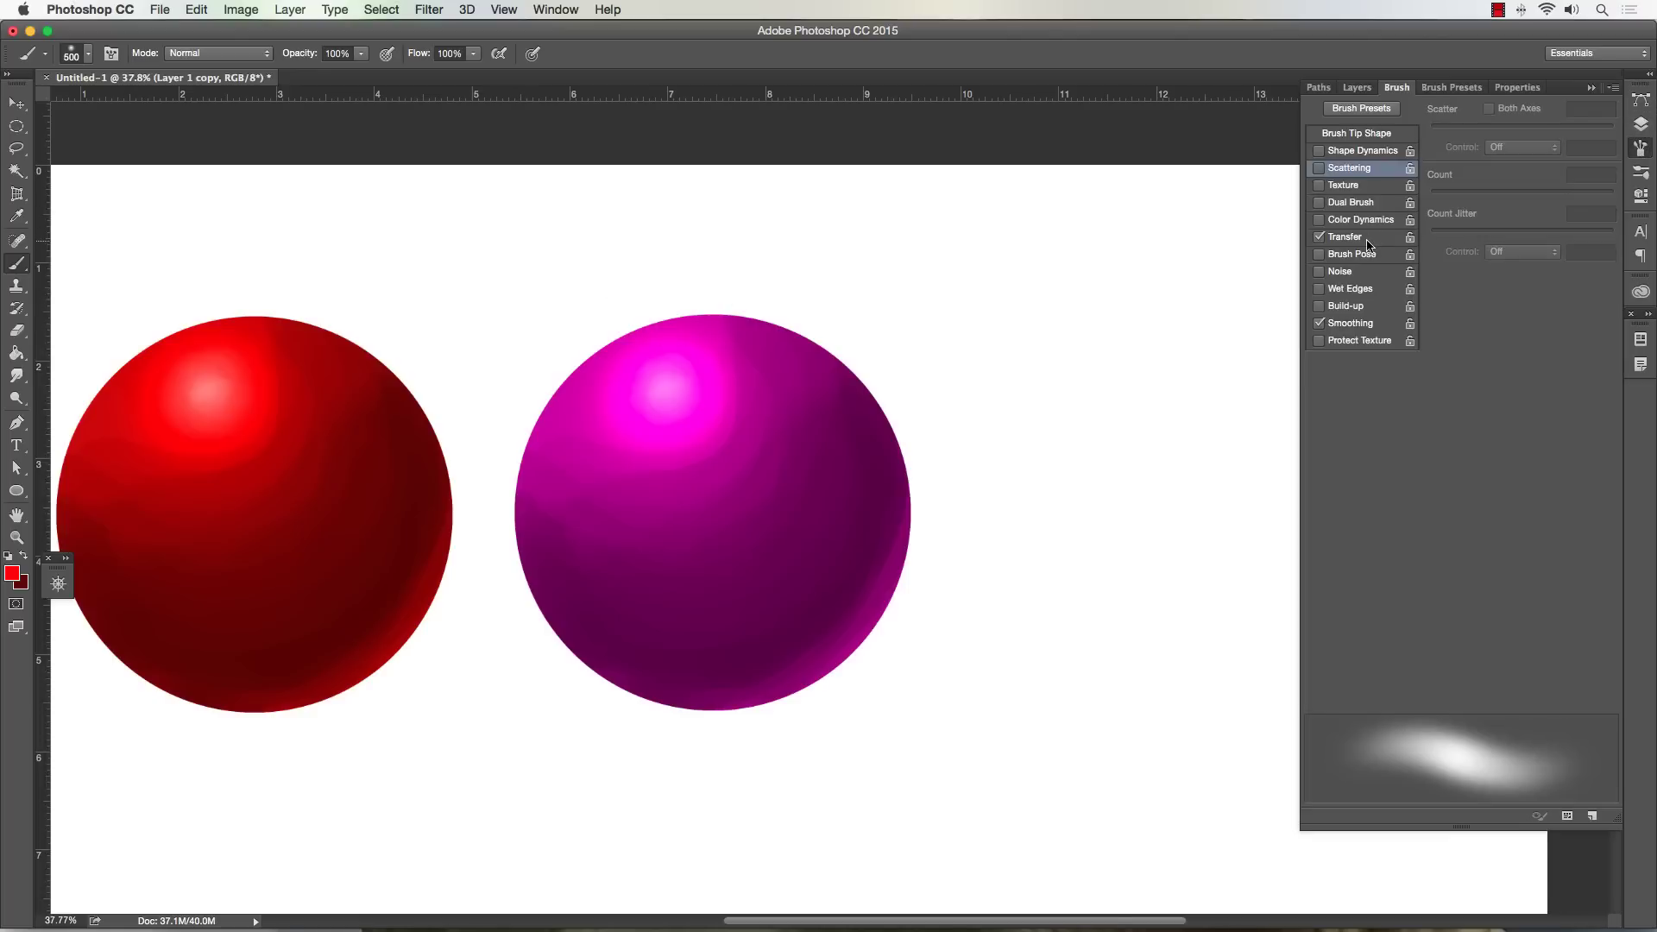
left_click(1348, 236)
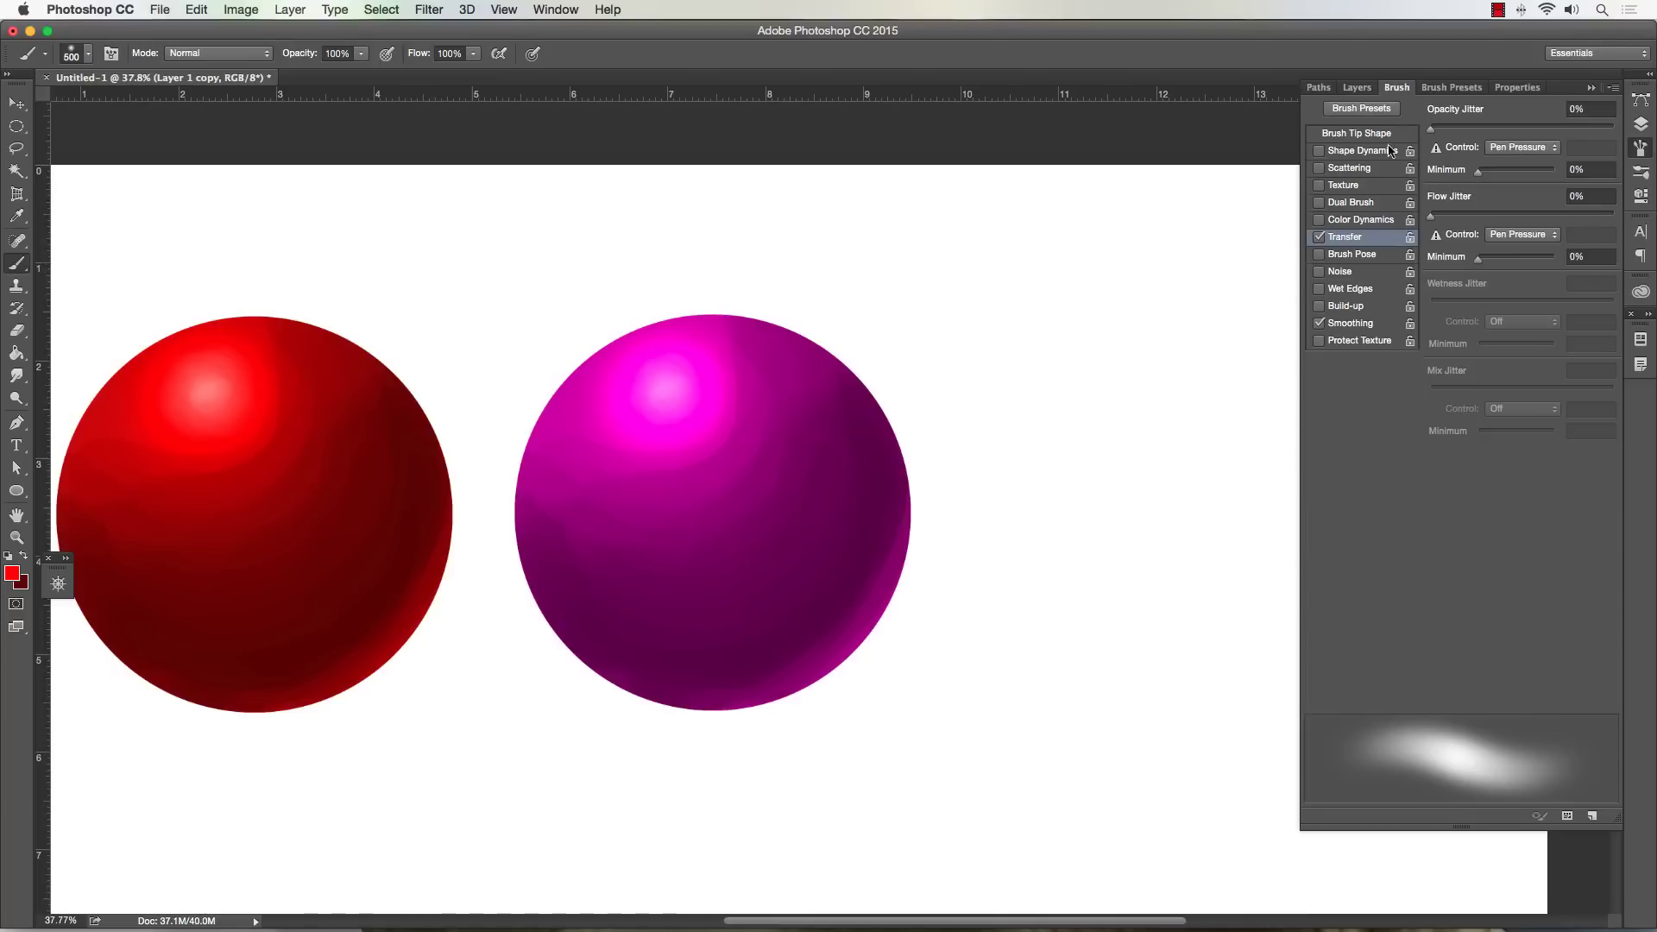
left_click(1640, 149)
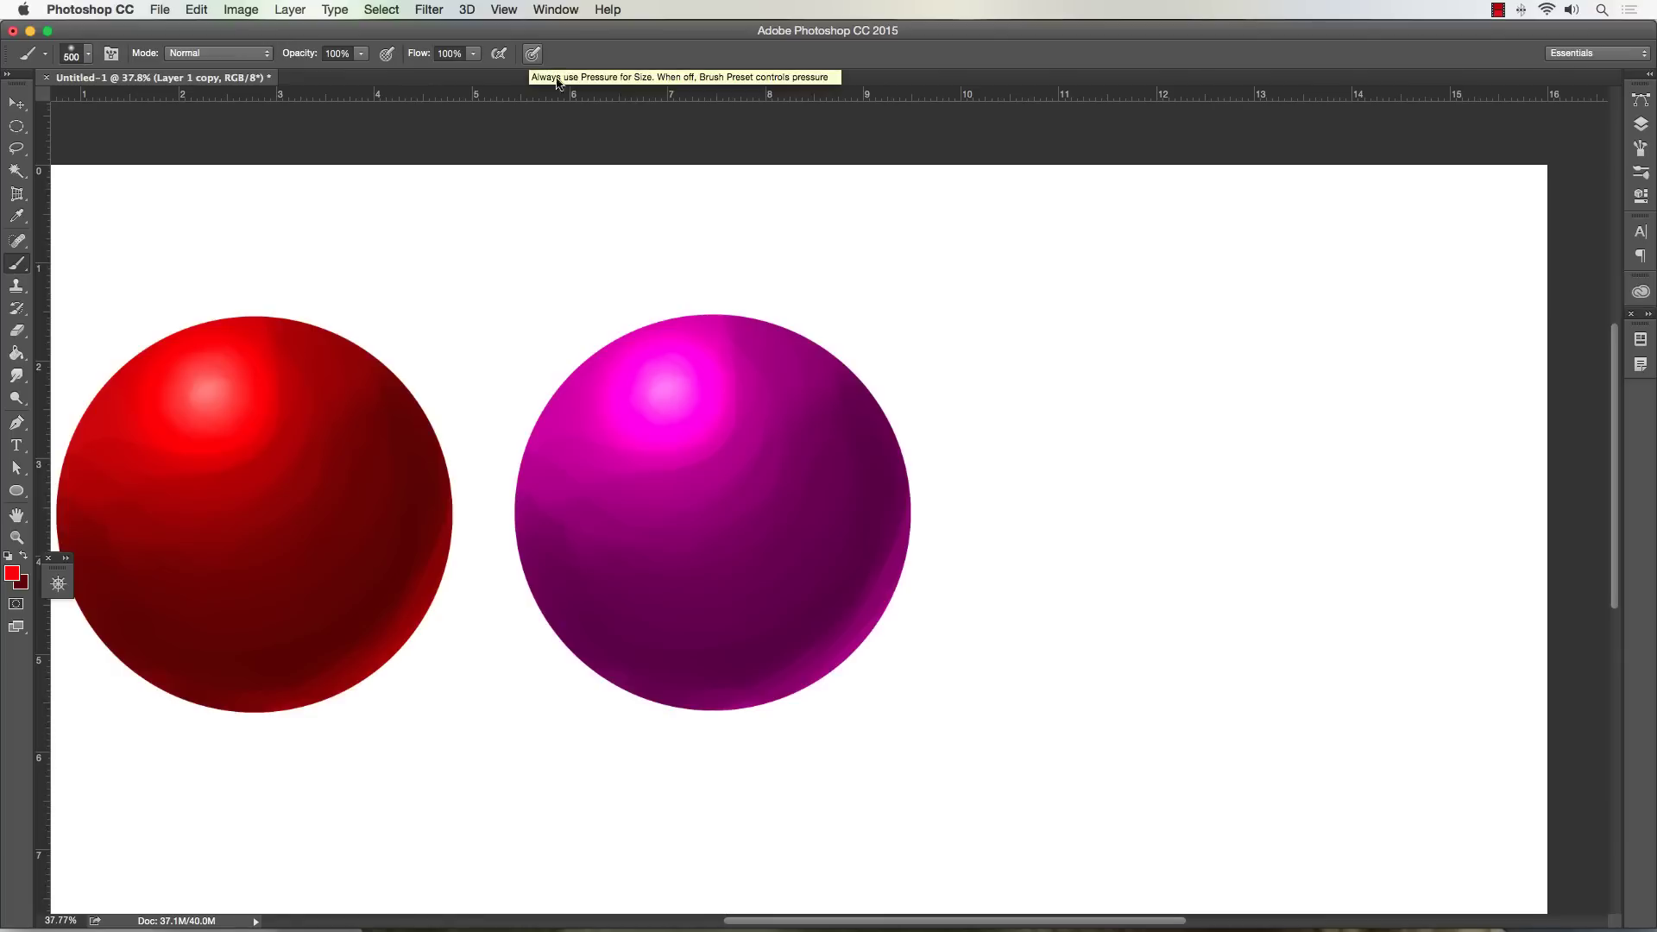
left_click(534, 55)
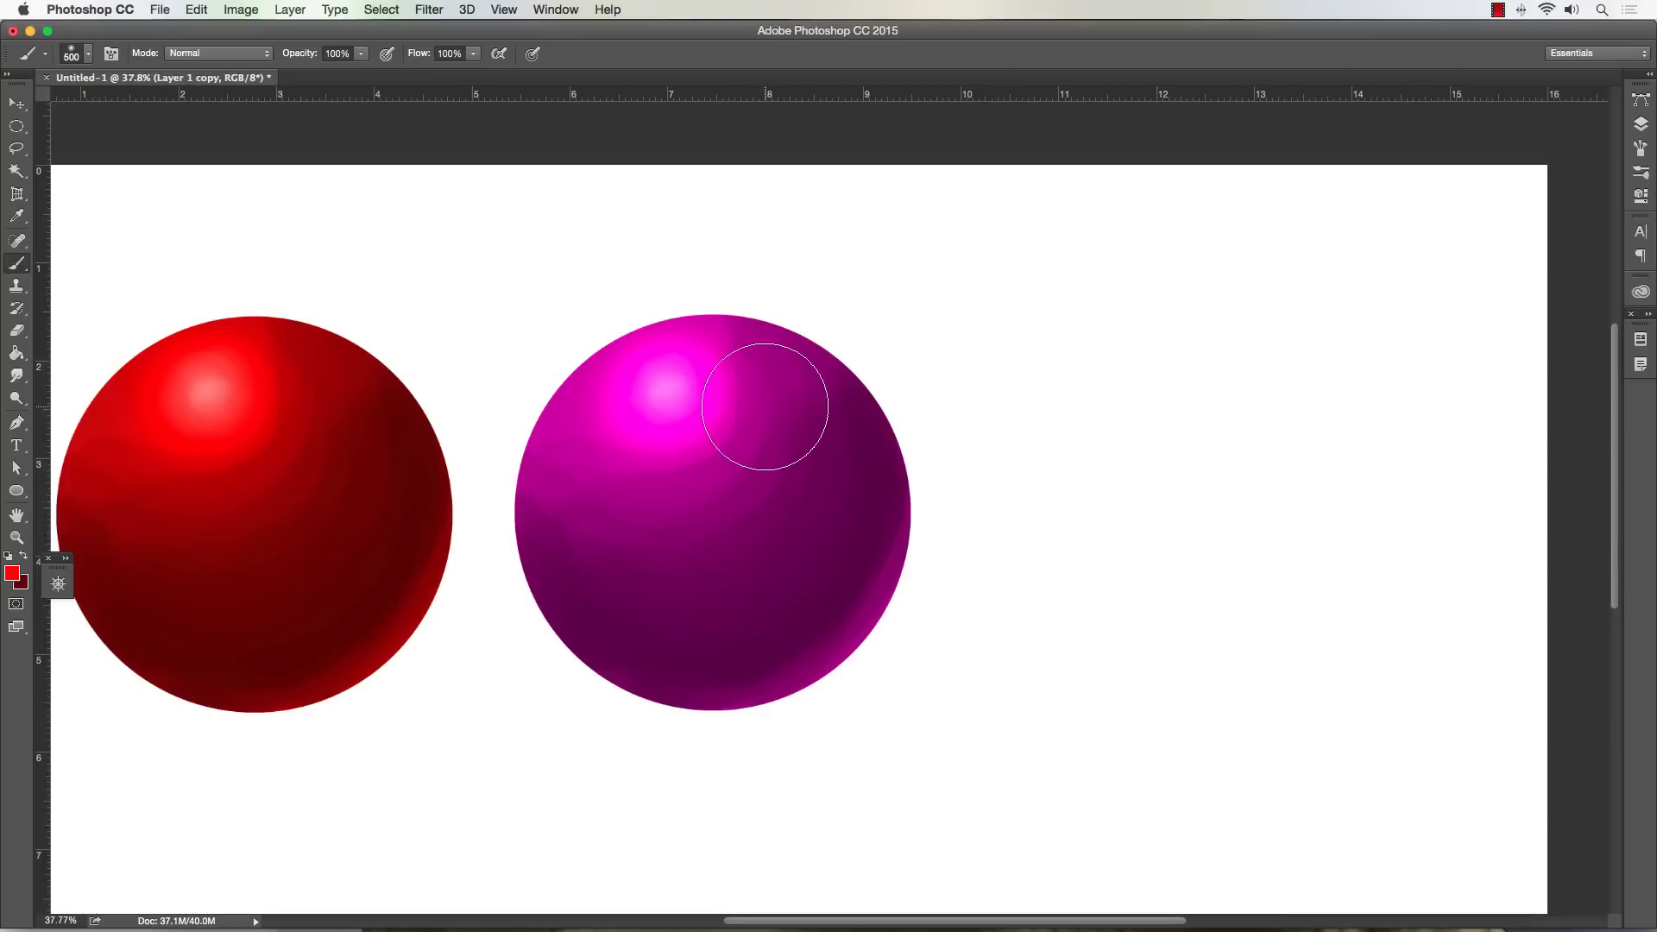
- Set the brush opacity to 57% and blend dark purples sampled from the magenta sphere over its shaded areas
left_click(361, 54)
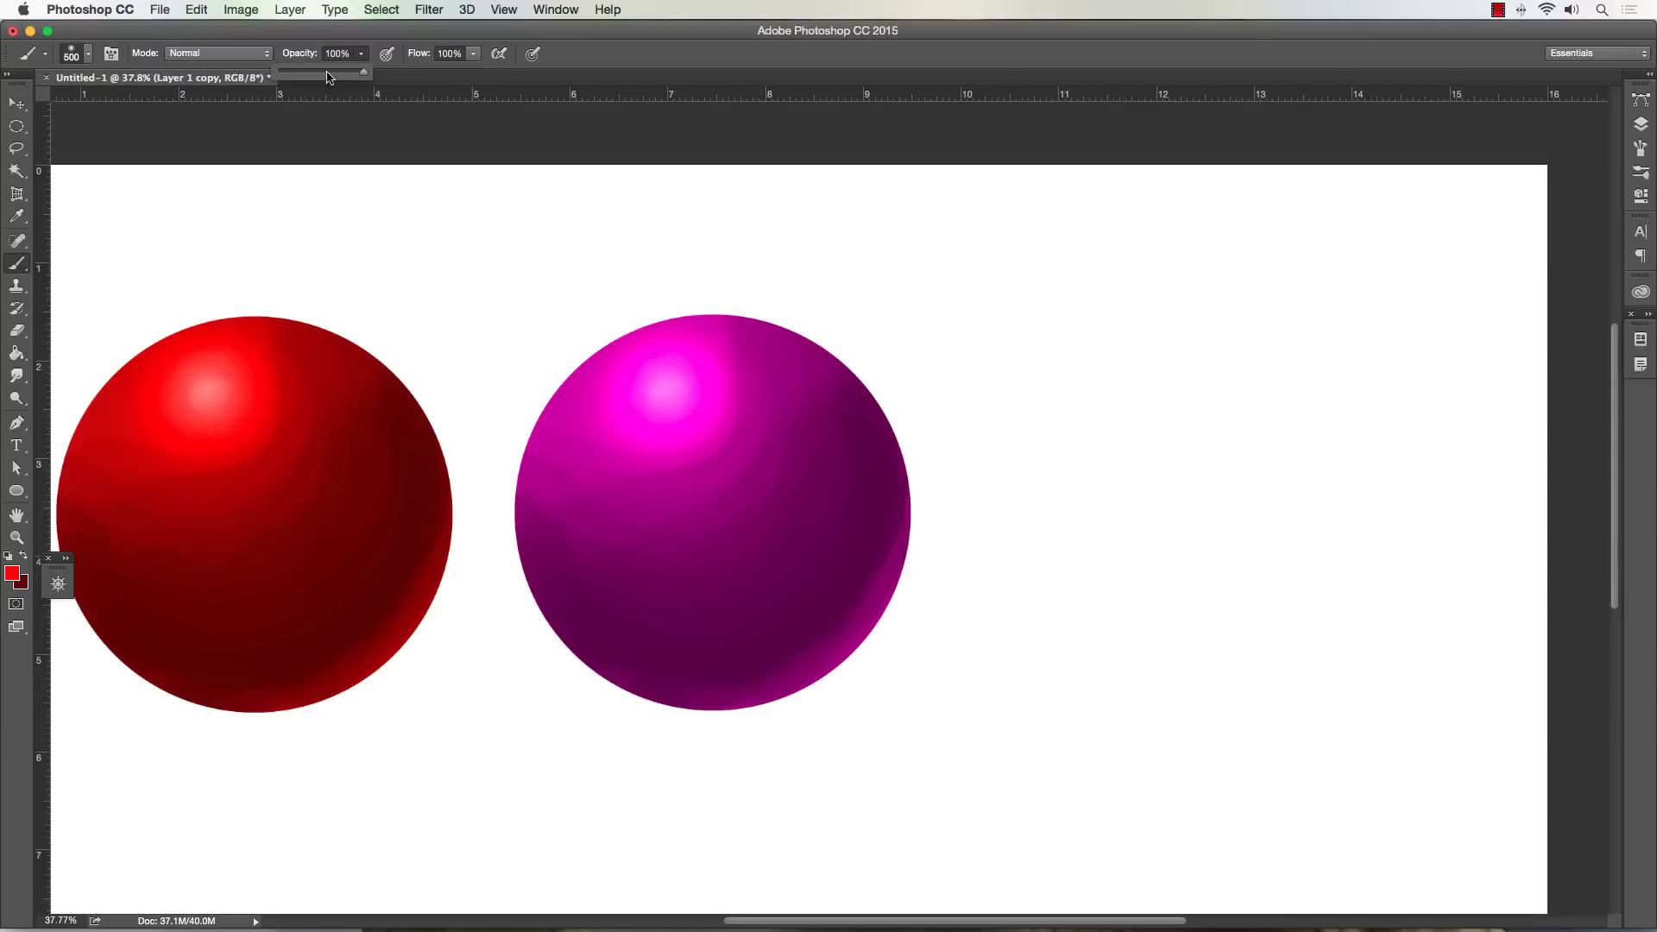
left_click(328, 73)
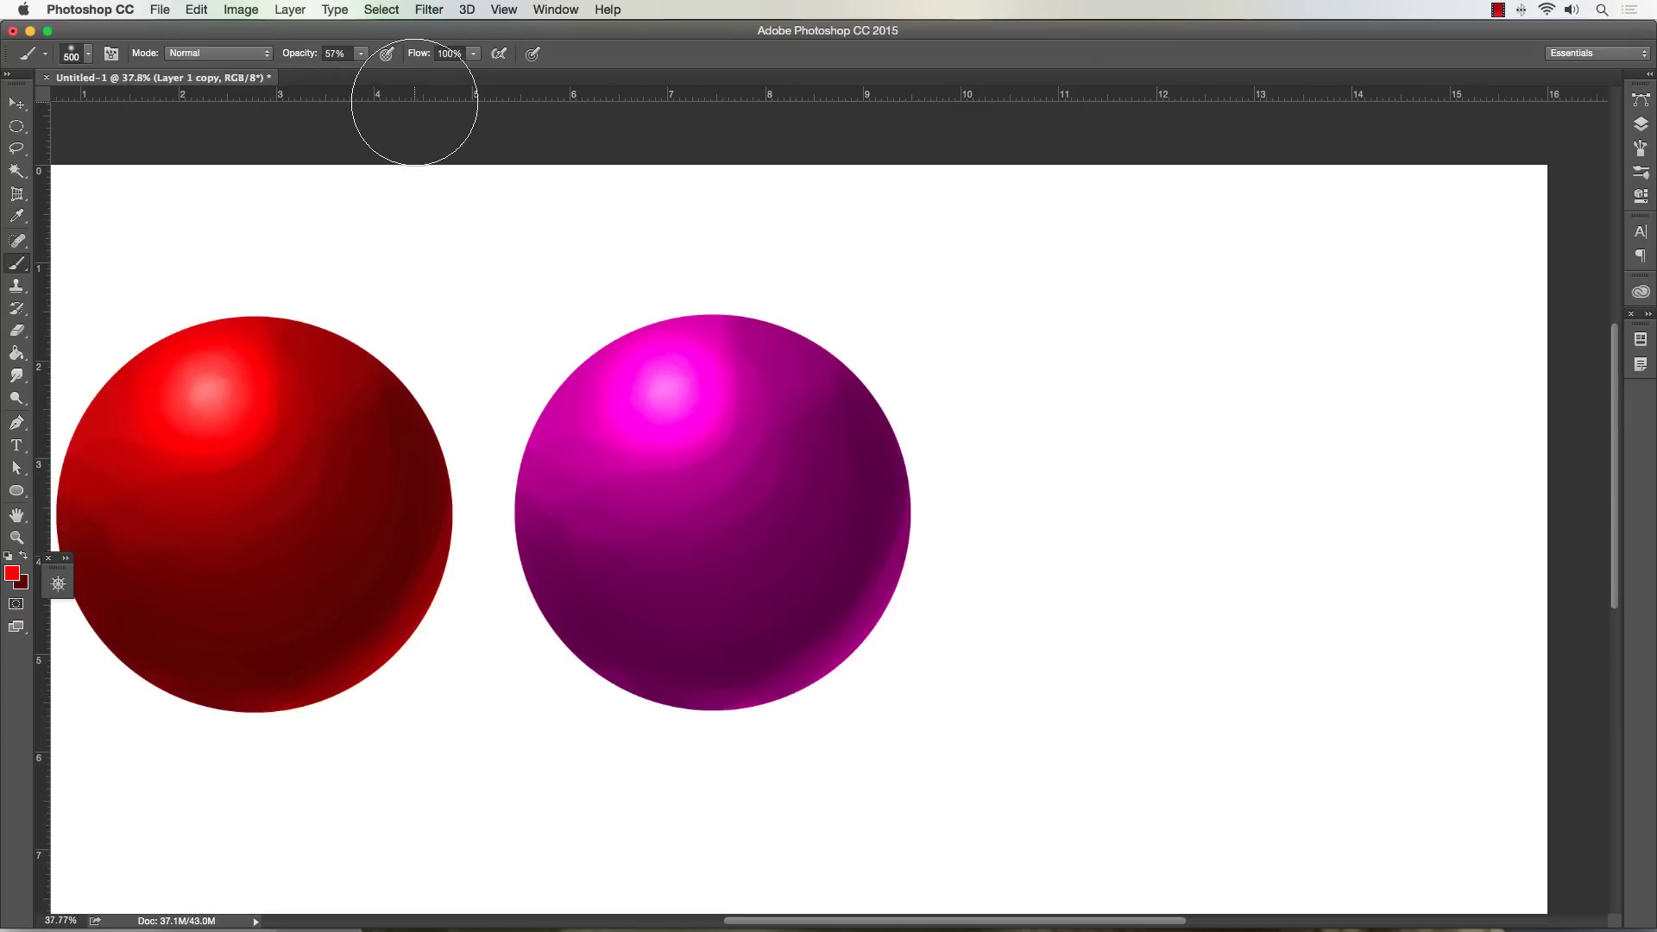
left_click(814, 605, "alt")
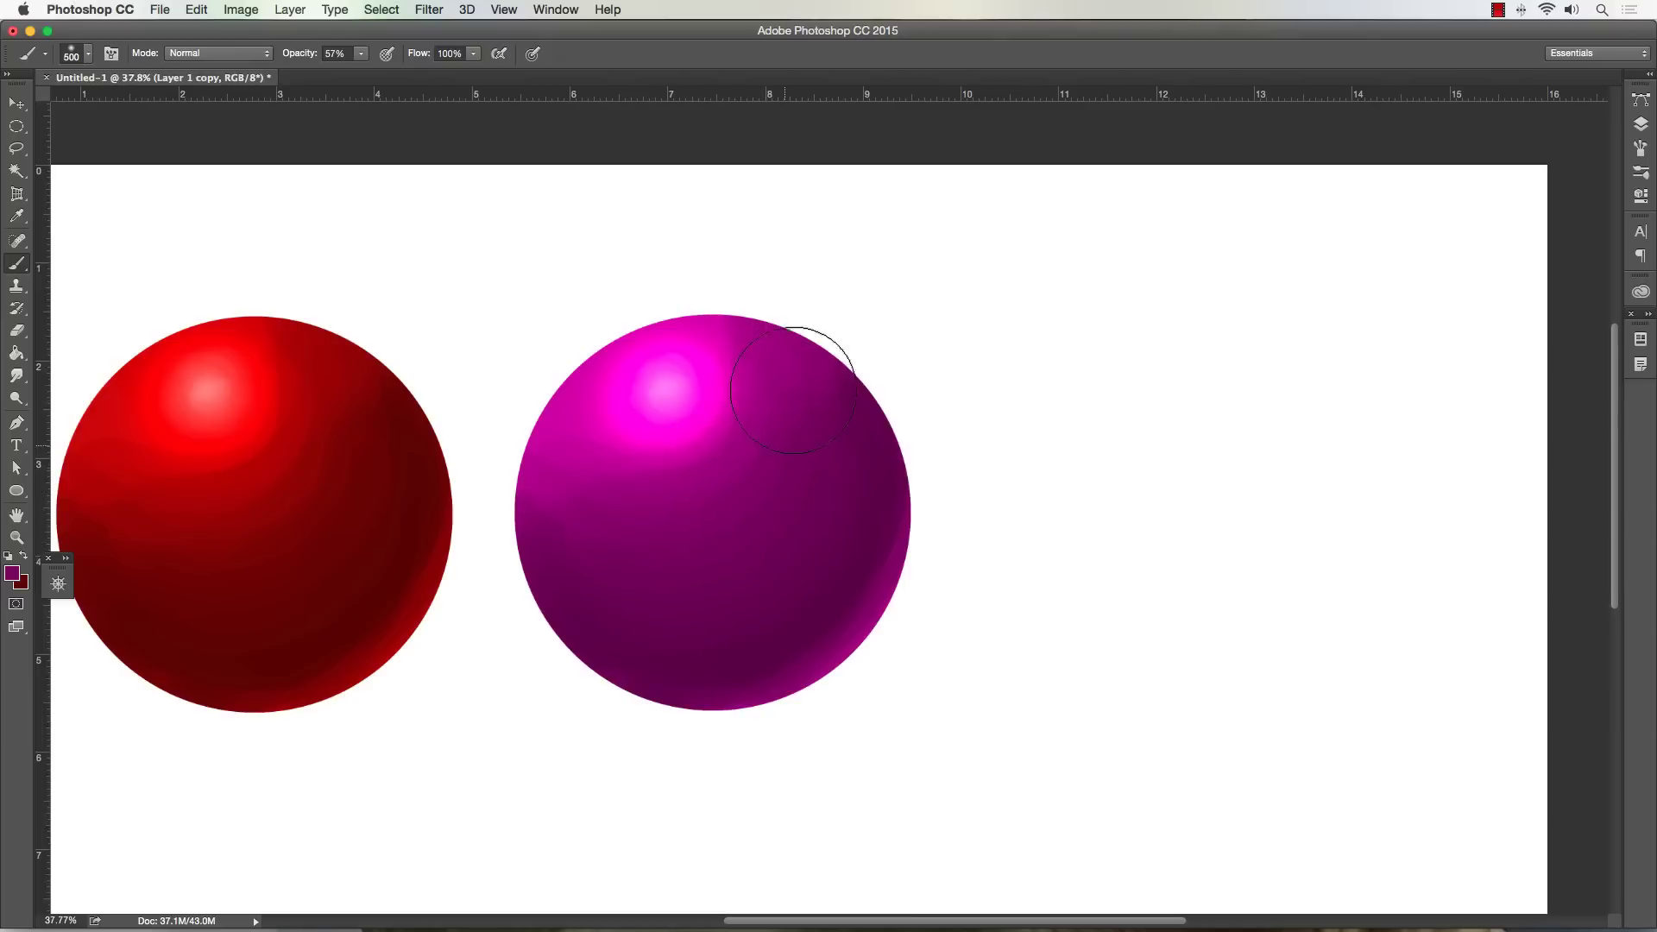
left_click(744, 645, "alt")
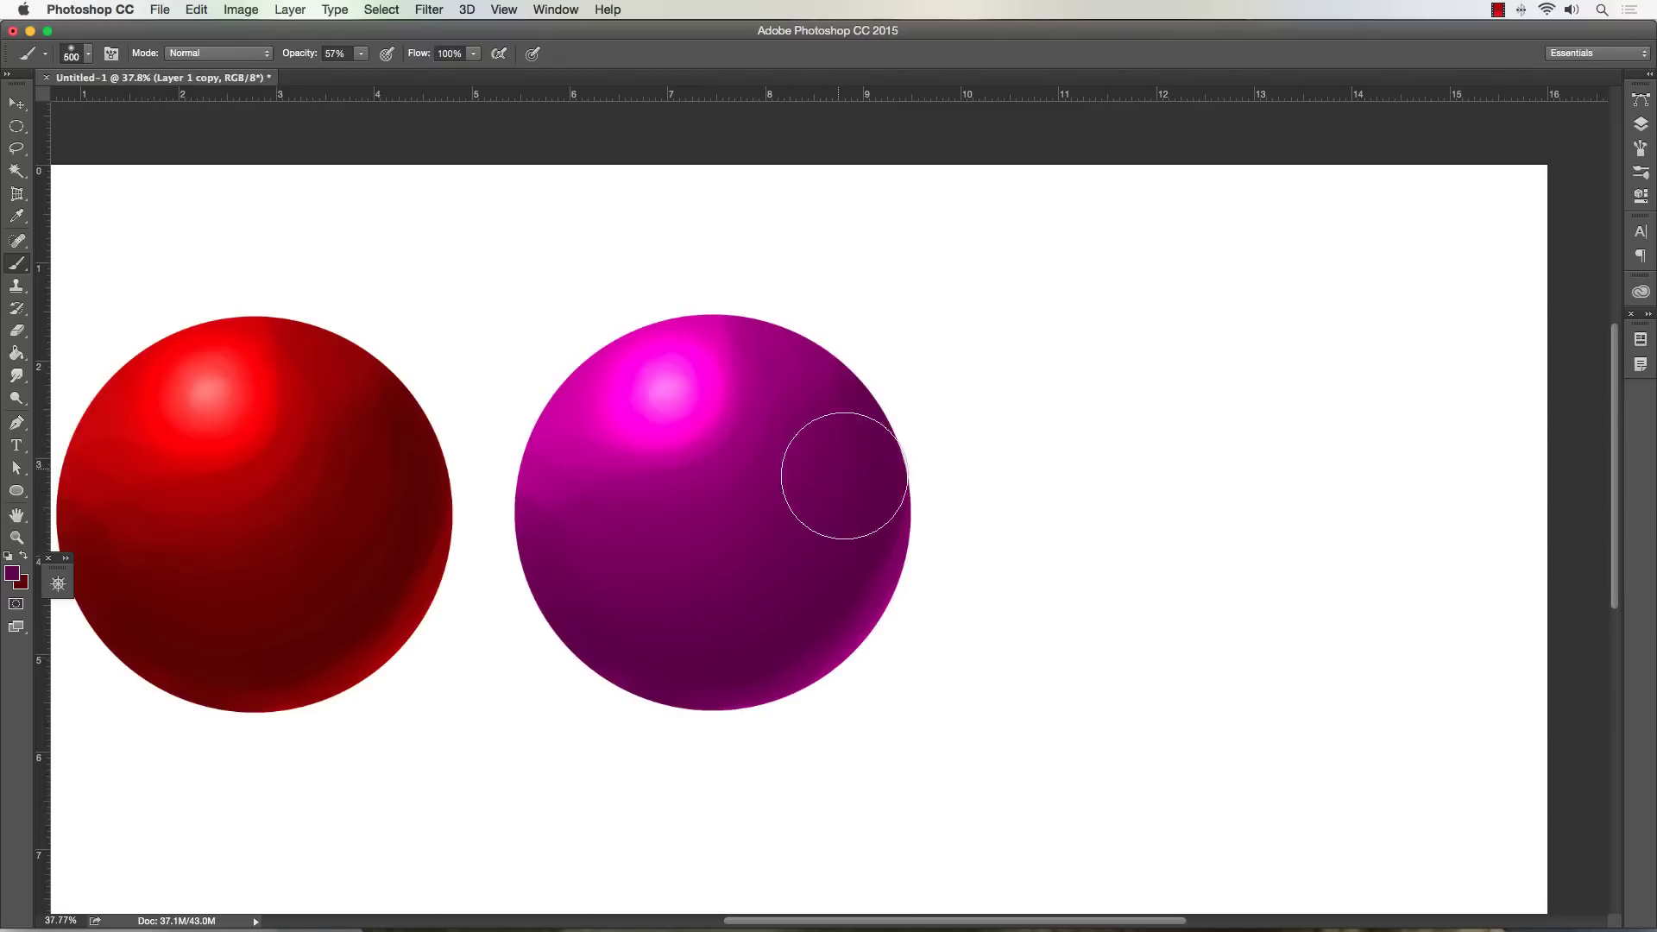
- Blend sampled bright magenta tones around the magenta sphere's highlight, reducing the brush to 300 px
left_click(704, 450, "alt")
mouse_move(703, 449)
left_mouse_down()
mouse_move(656, 445)
mouse_move(734, 431)
left_mouse_up()
left_click(682, 406, "alt")
key("bracketleft")
key("bracketleft")
key("bracketleft")
key("bracketleft")
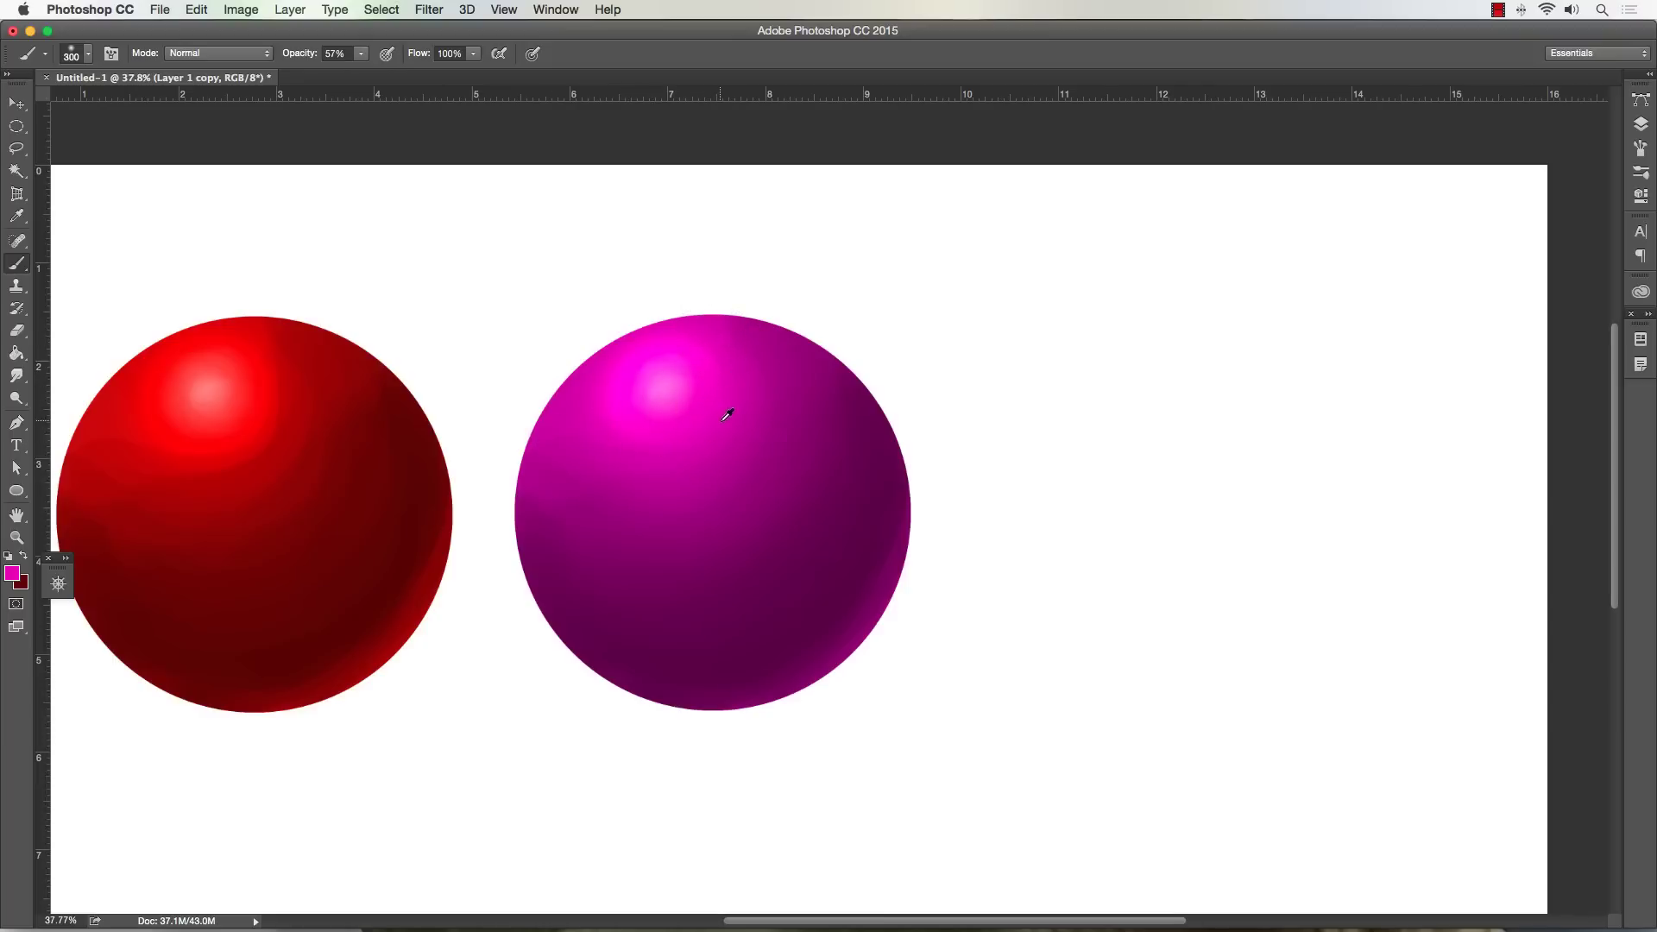
- Sample a mid magenta near the sphere's centre and blend it into the surrounding midtones with a 500 px brush
key("bracketright")
key("bracketright")
left_click(687, 498, "alt")
key("bracketleft")
key("bracketright")
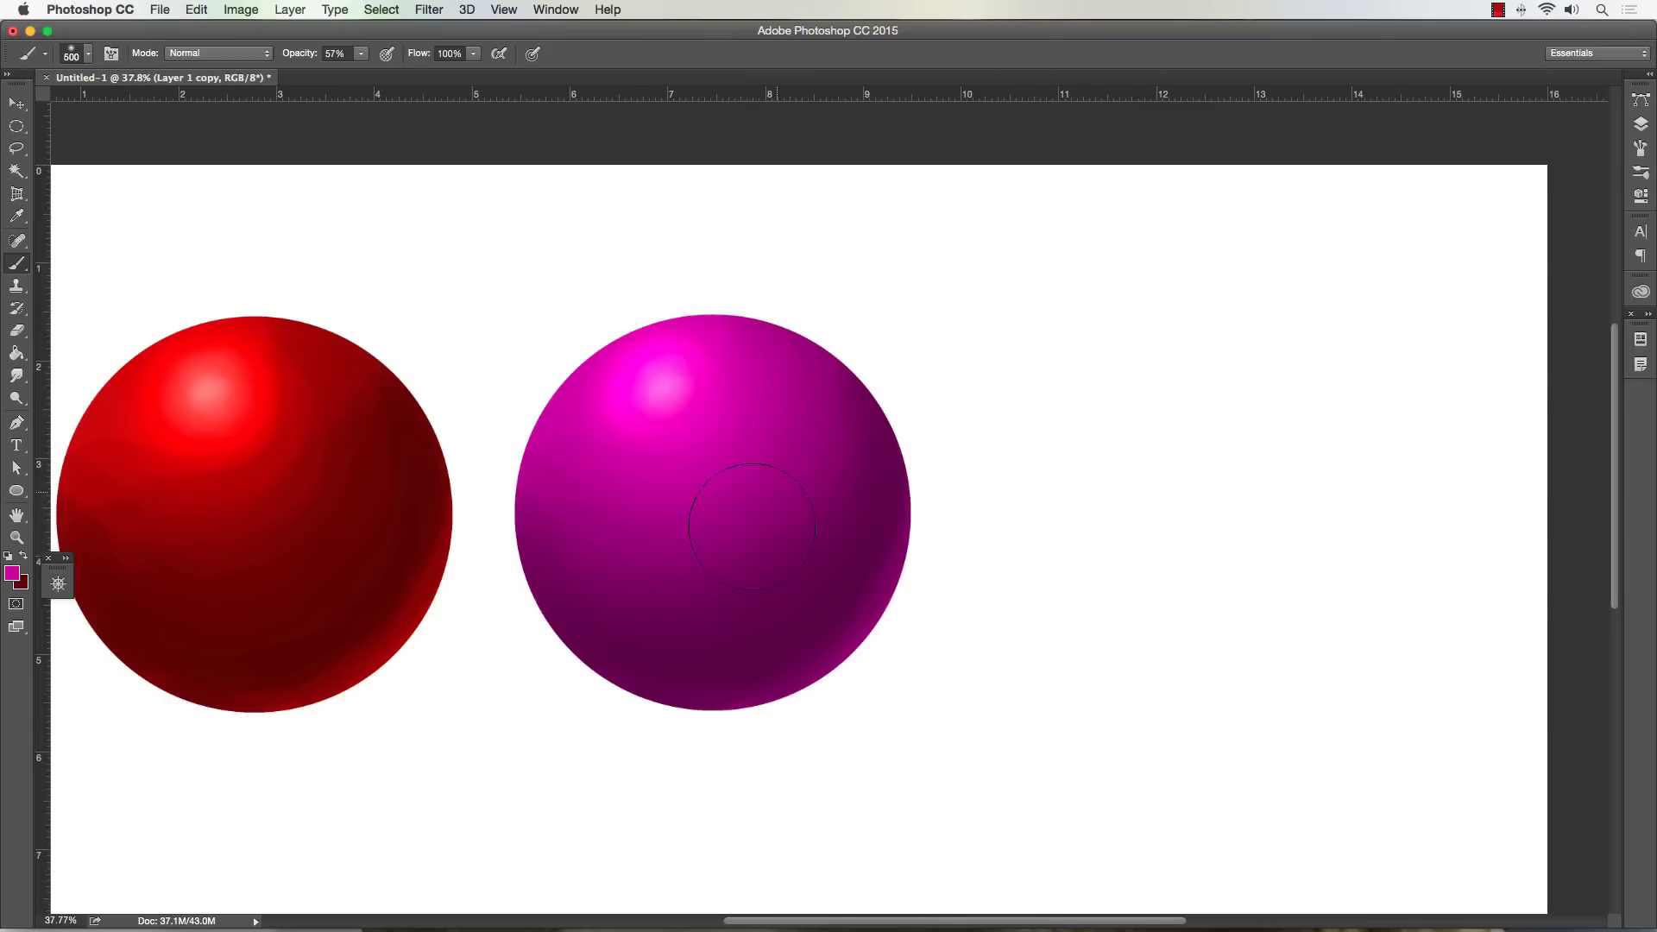
- Resample magenta tones and smooth the transition from the highlight to the shaded side, finishing with a 400 px brush
key("bracketleft")
left_click(667, 388, "alt")
key("bracketleft")
key("bracketleft")
key("bracketright")
key("bracketleft")
key("bracketright")
key("bracketright")
key("bracketright")
key("bracketright")
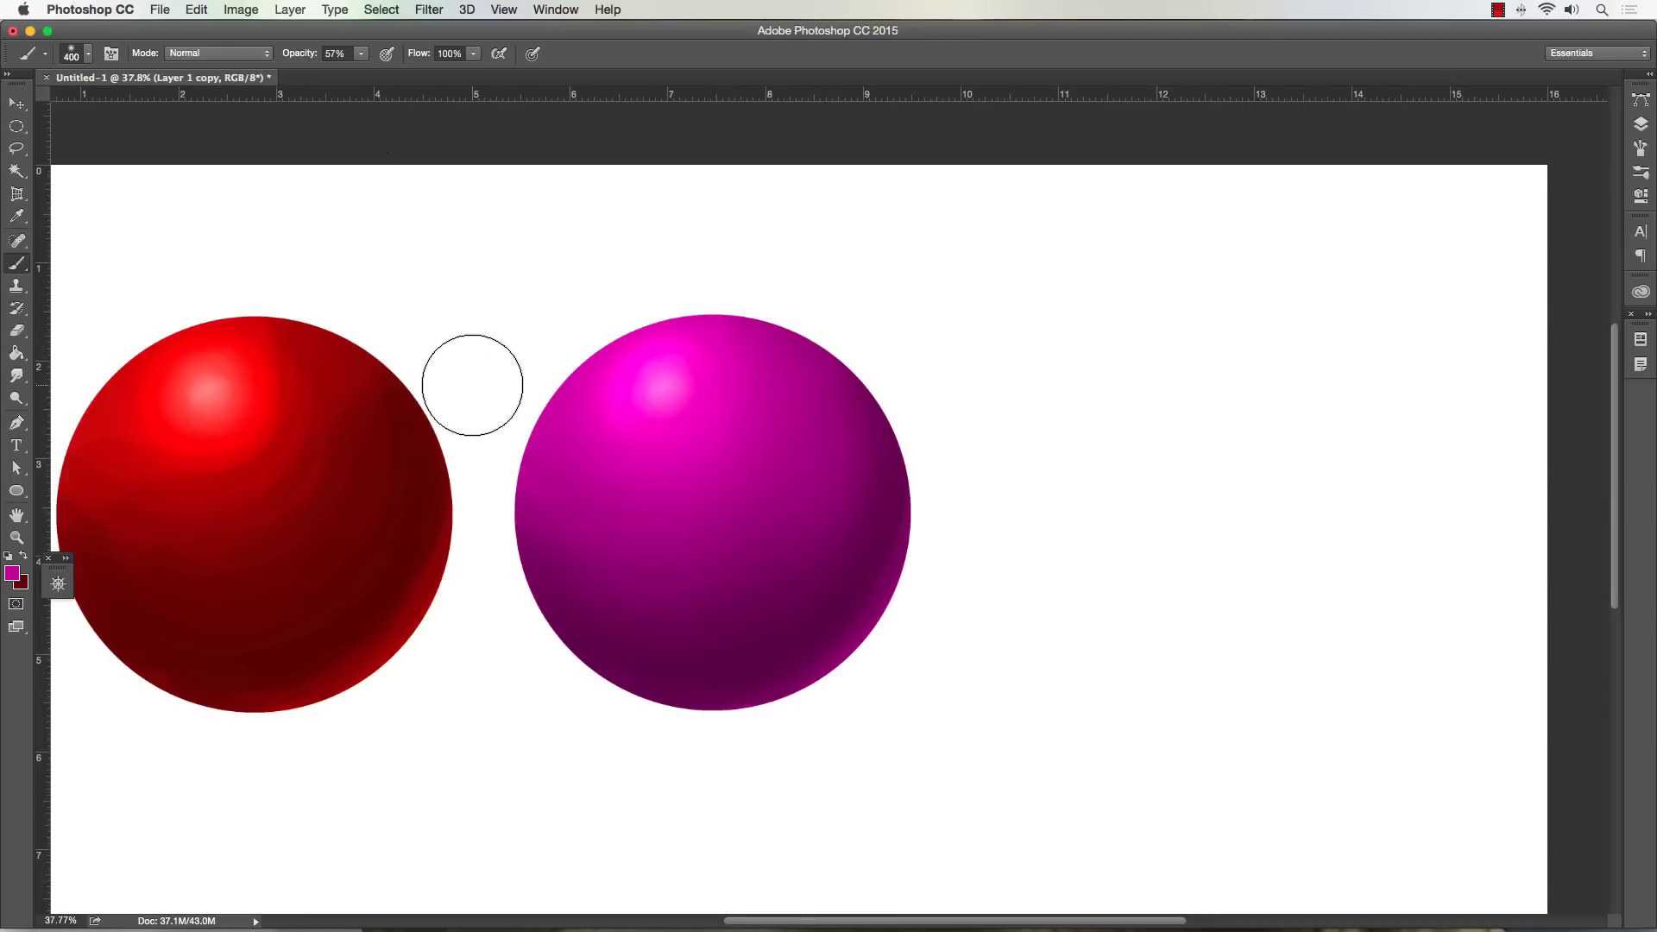
- Sample the highlight's light pink and paint a reflected light along the magenta sphere's lower-right edge with a smaller brush
left_click(666, 373, "alt")
key("bracketleft")
key("bracketleft")
key("bracketleft")
key("bracketleft")
mouse_move(894, 603)
left_mouse_down()
mouse_move(708, 714)
mouse_move(887, 612)
mouse_move(833, 680)
mouse_move(924, 523)
mouse_move(868, 639)
mouse_move(823, 665)
mouse_move(918, 560)
mouse_move(797, 698)
mouse_move(680, 703)
left_mouse_up()
key("bracketright")
key("bracketright")
key("bracketleft")
key("bracketleft")
key("bracketleft")
left_click_drag(898, 592, 749, 723)
key("bracketright")
key("bracketright")
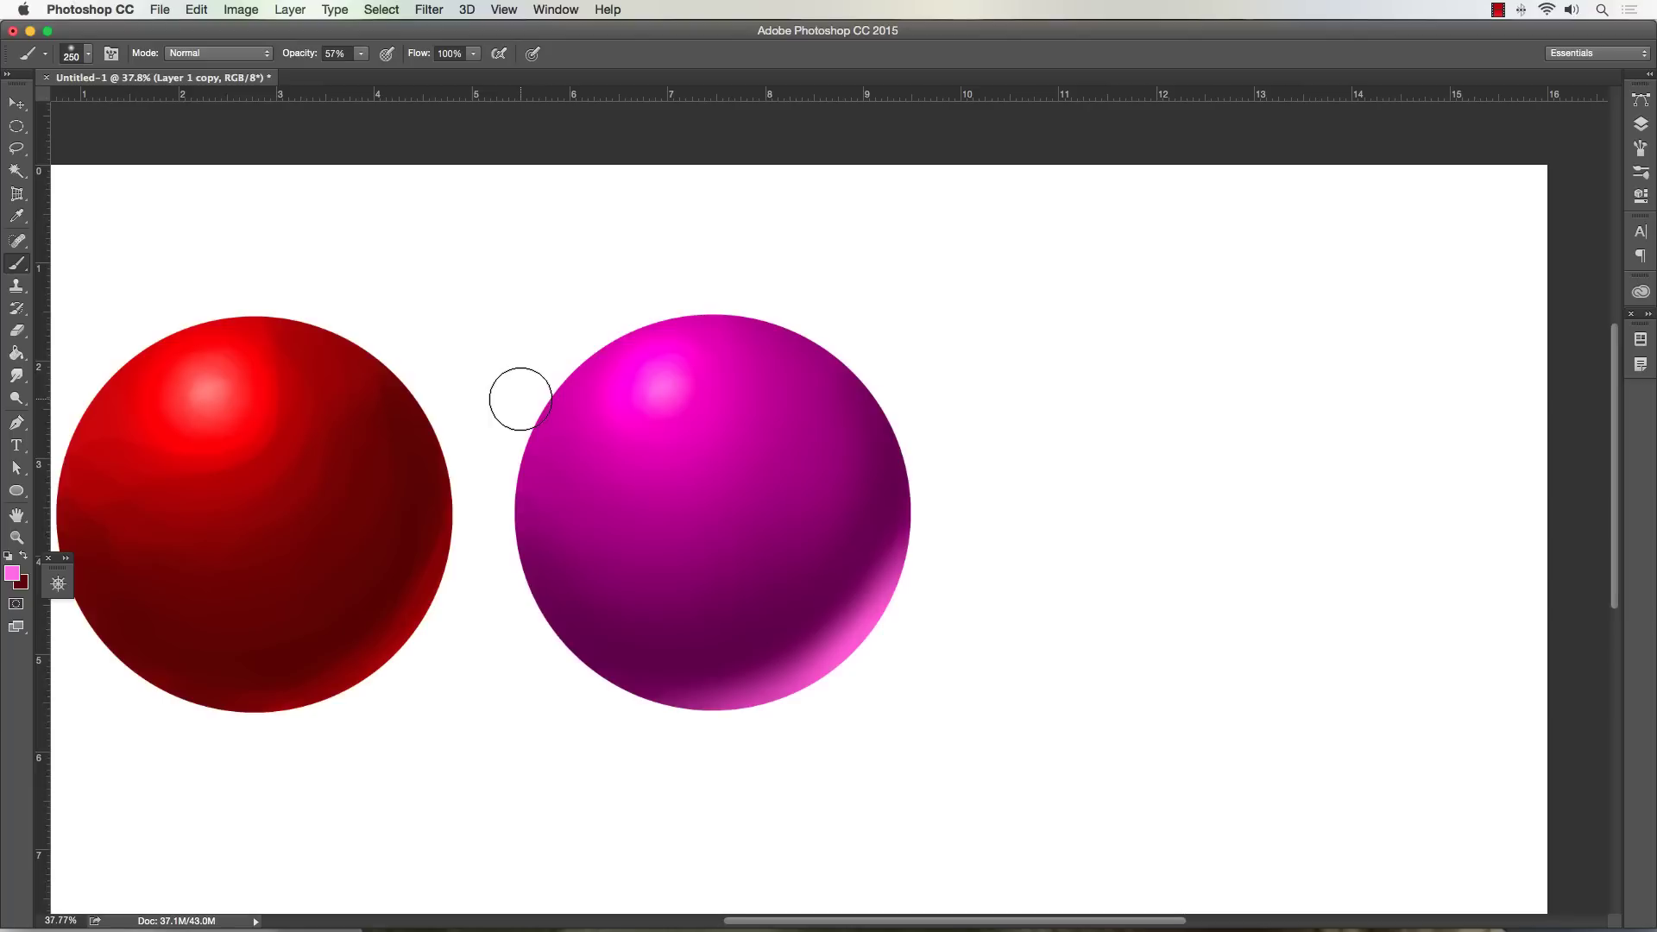
- Brighten the magenta sphere's highlight with the Dodge tool, using the Highlights range at 51% exposure and a 500 px brush
left_click(16, 398)
key("bracketleft")
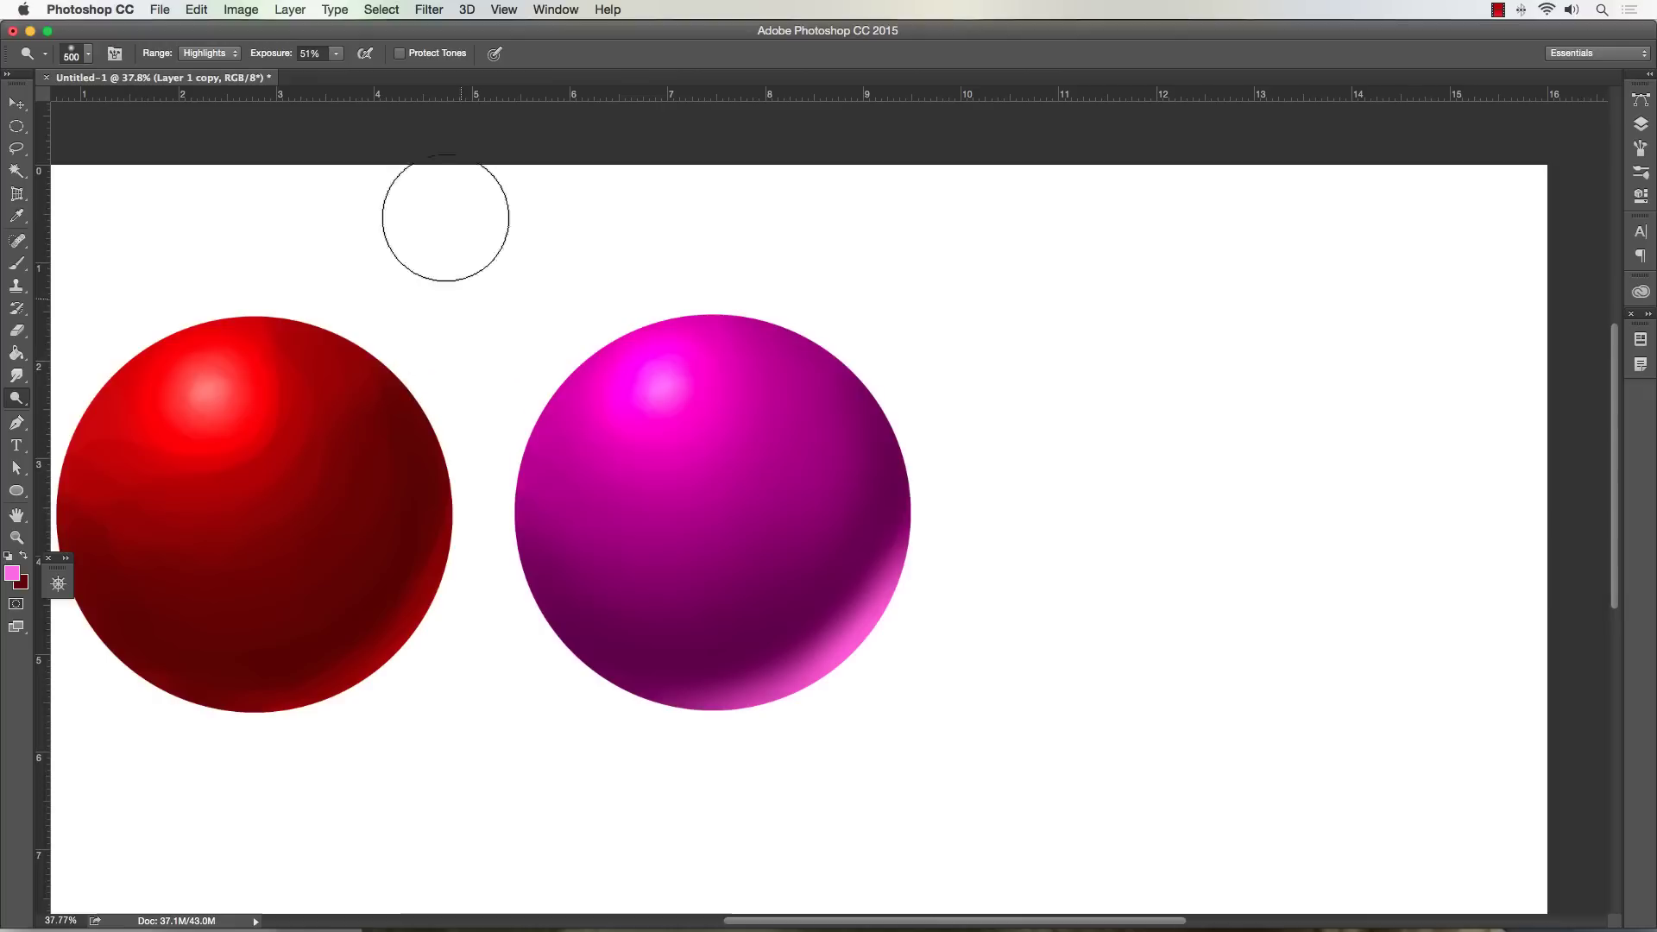
- Try a Color Balance adjustment on the magenta sphere, shifting the shadows +52 toward blue and varying the midtones, and cancel it
left_click(242, 9)
mouse_move(251, 61)
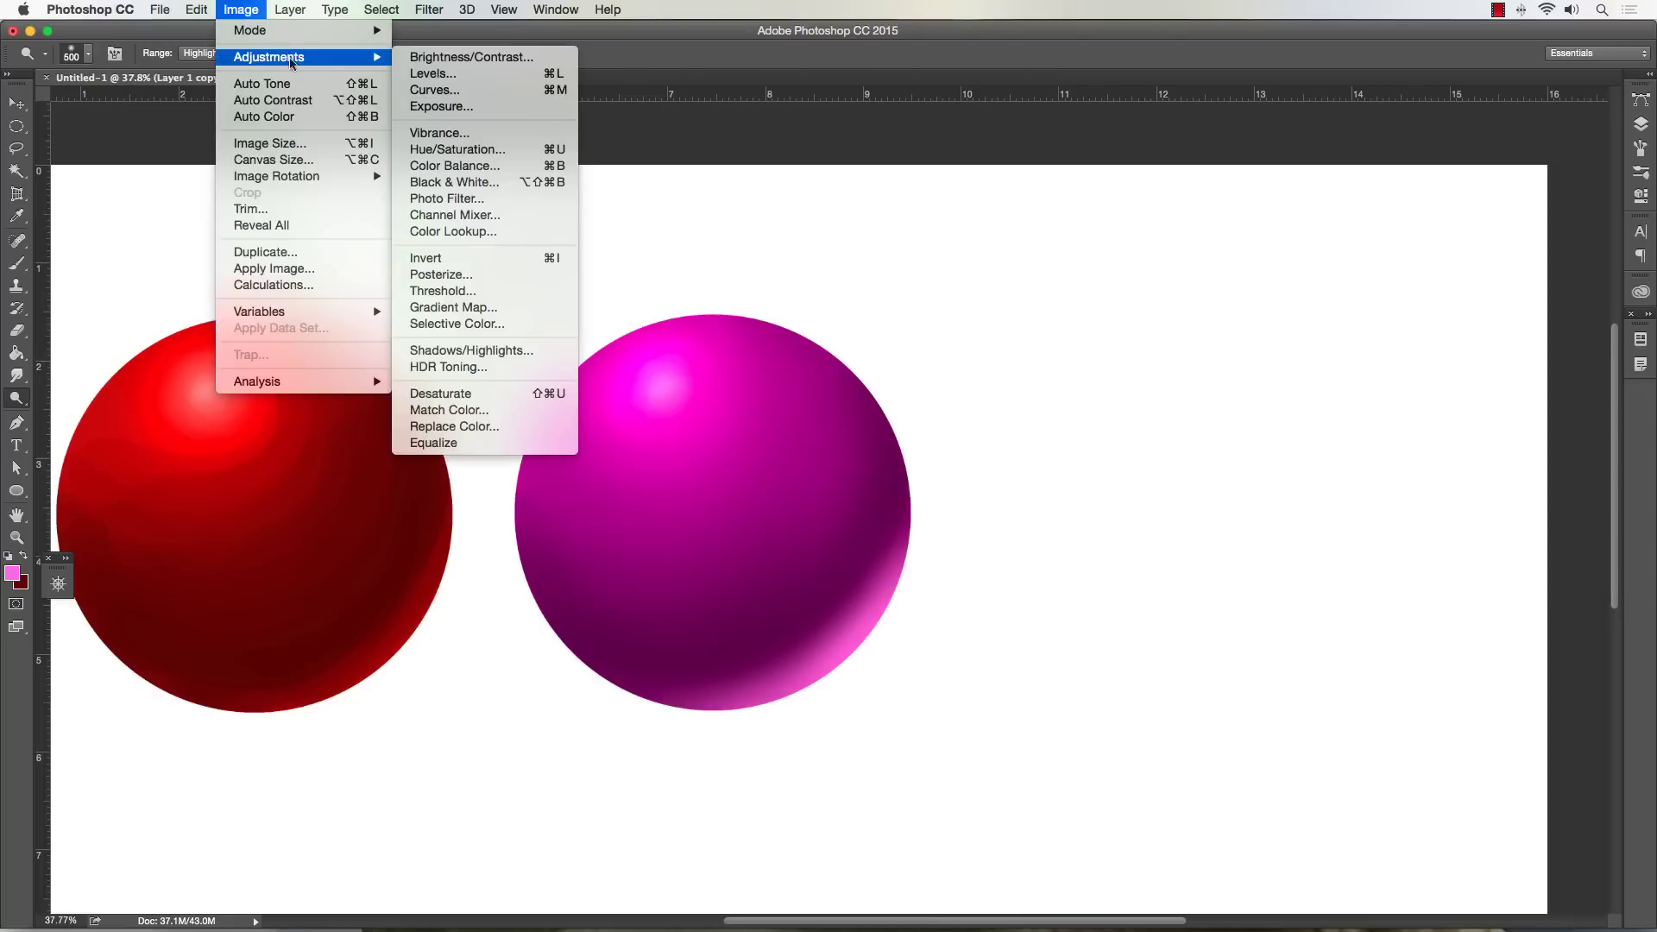
left_click(430, 165)
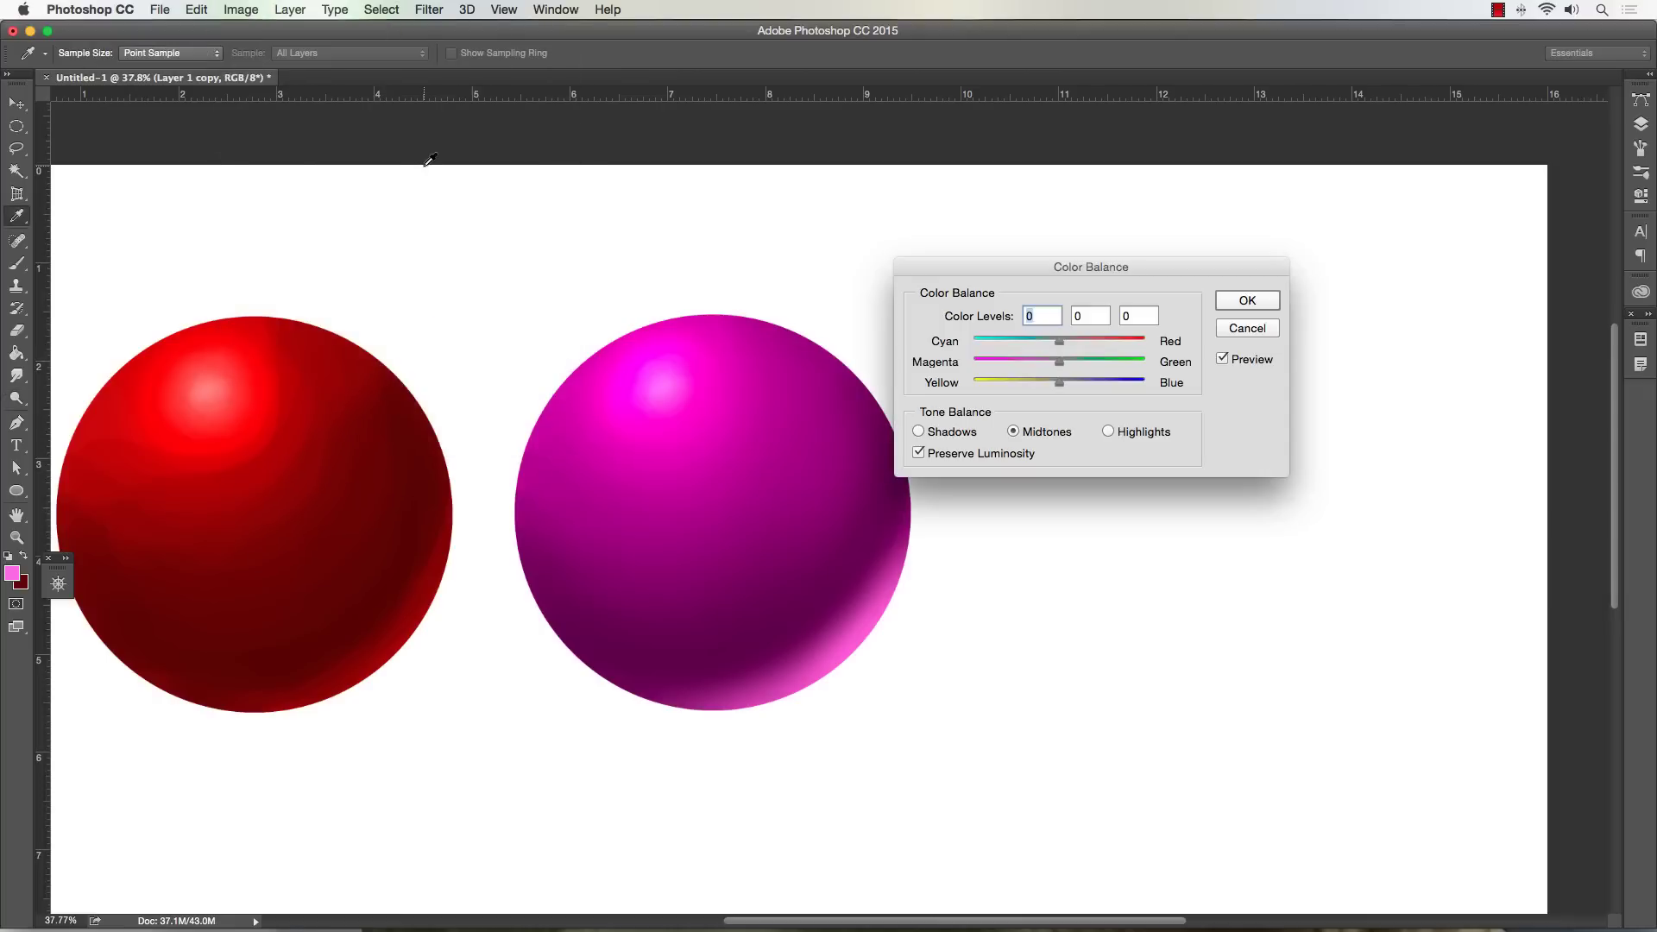
left_click_drag(951, 262, 1023, 214)
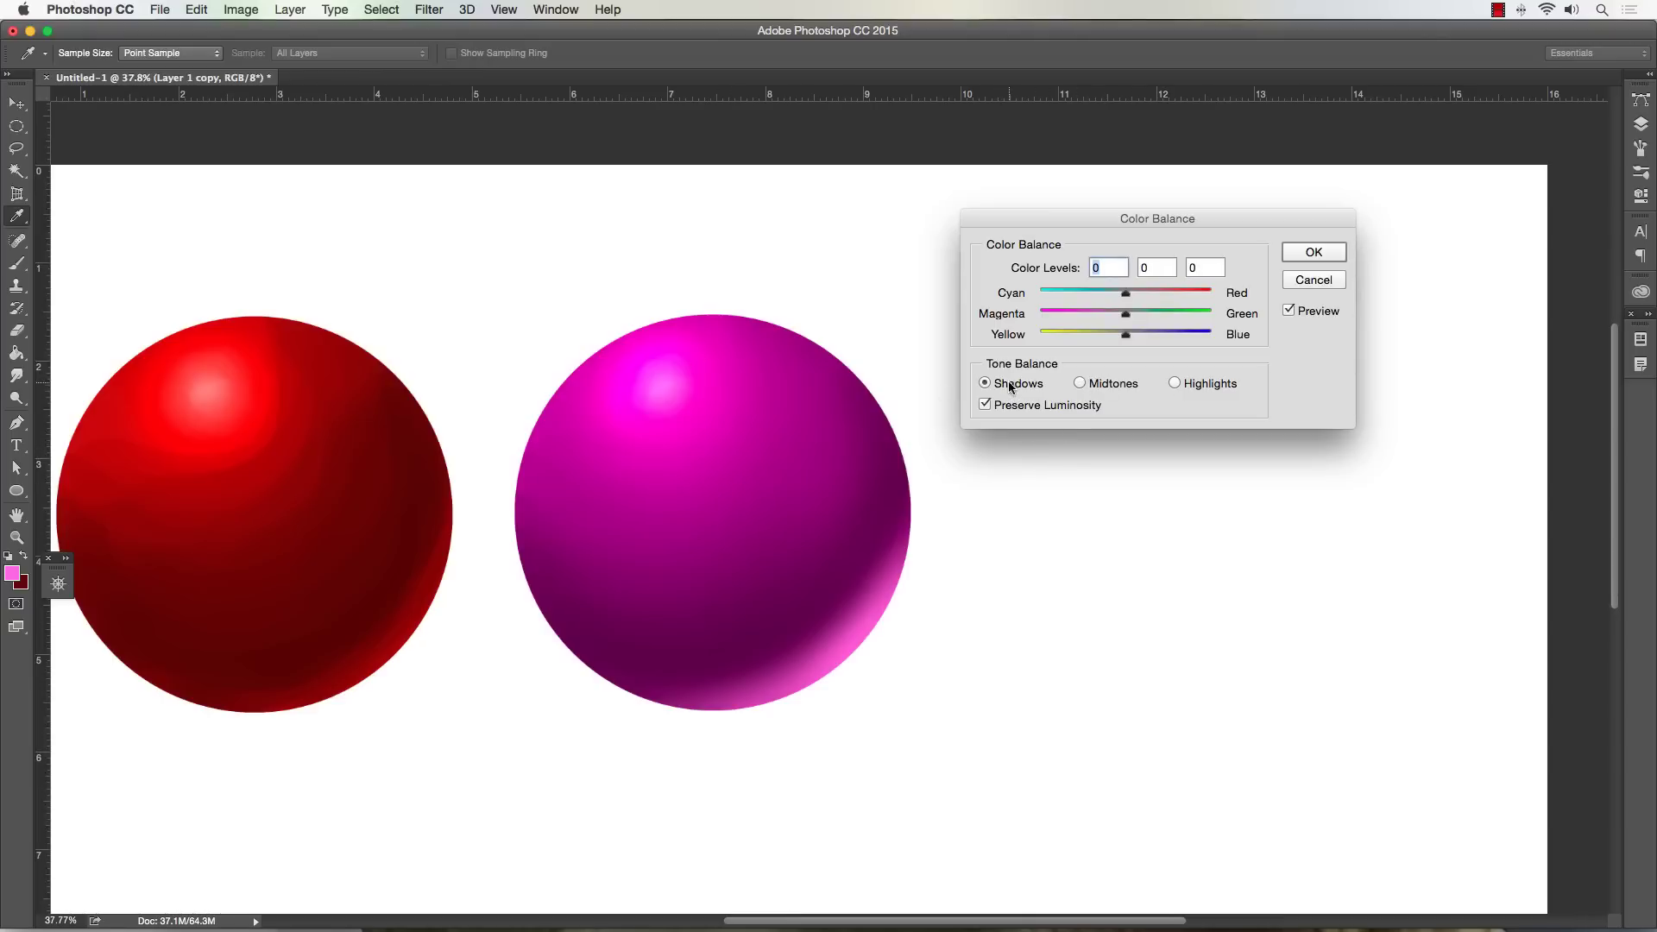
left_click_drag(1127, 333, 1170, 336)
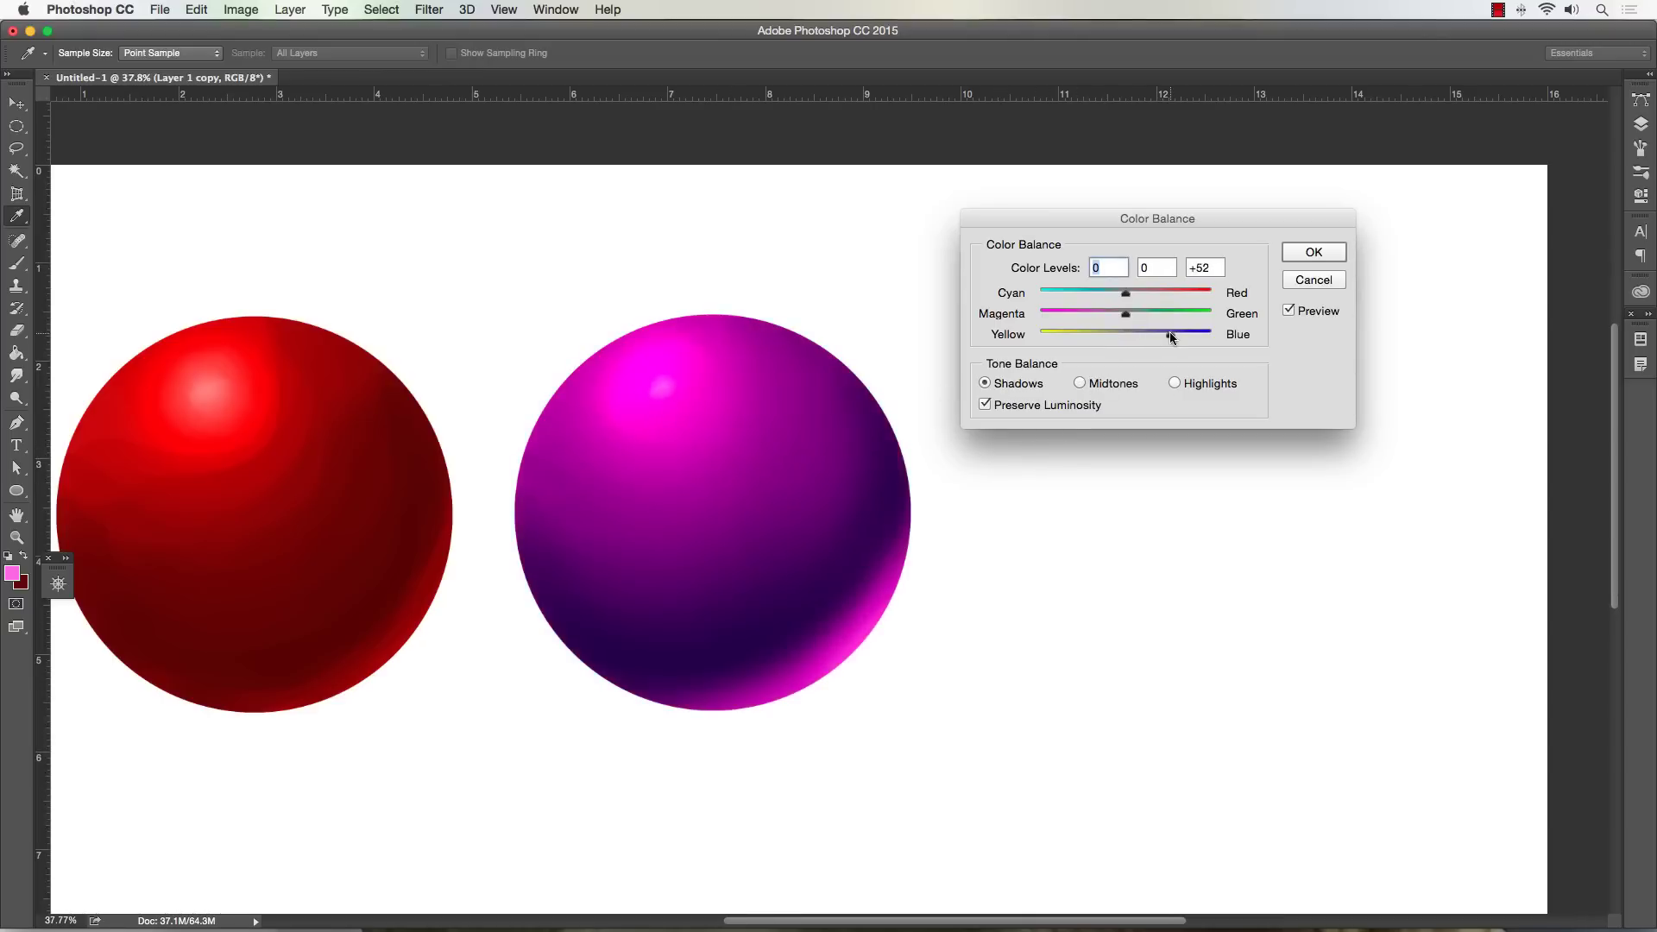
left_click(1078, 384)
mouse_move(1149, 314)
left_mouse_down()
mouse_move(1229, 321)
mouse_move(1091, 319)
mouse_move(1055, 296)
mouse_move(1163, 293)
mouse_move(1157, 342)
mouse_move(1067, 295)
mouse_move(1193, 318)
mouse_move(1079, 337)
mouse_move(1096, 332)
left_mouse_up()
left_click(1175, 383)
left_click(1314, 280)
key("o")
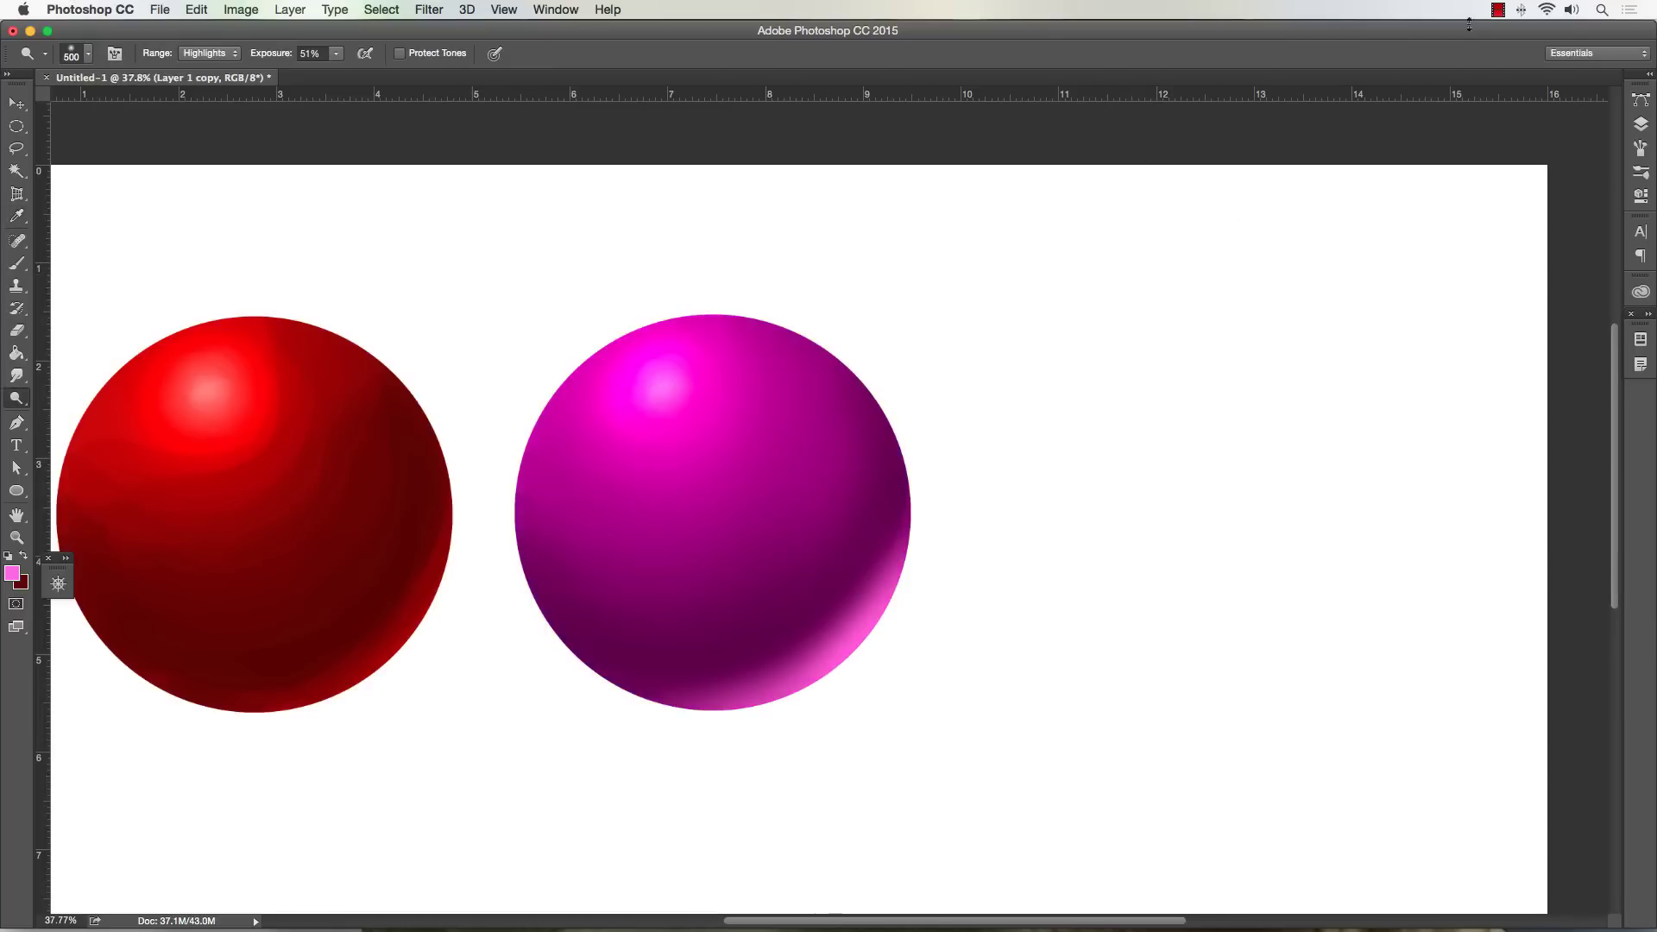
left_click(1498, 12)
- Duplicate the magenta sphere and place the copy to its right, roughly level with the other two spheres
left_click(1459, 181)
left_click(1633, 128)
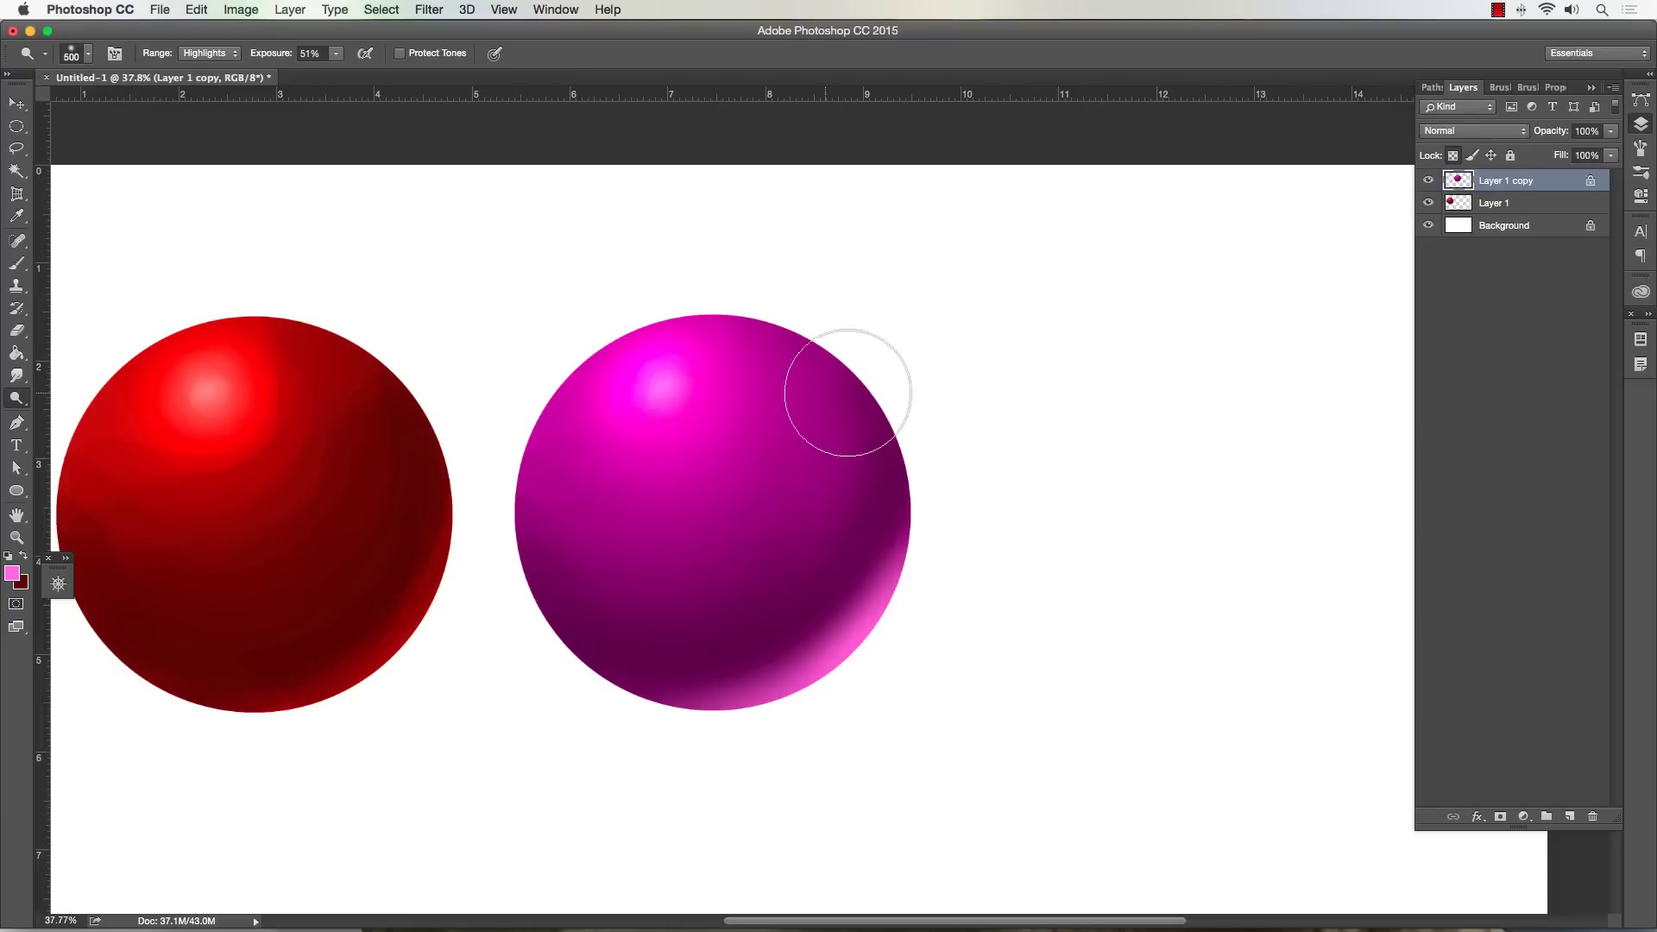
left_click(18, 105)
left_click_drag(704, 422, 1178, 421)
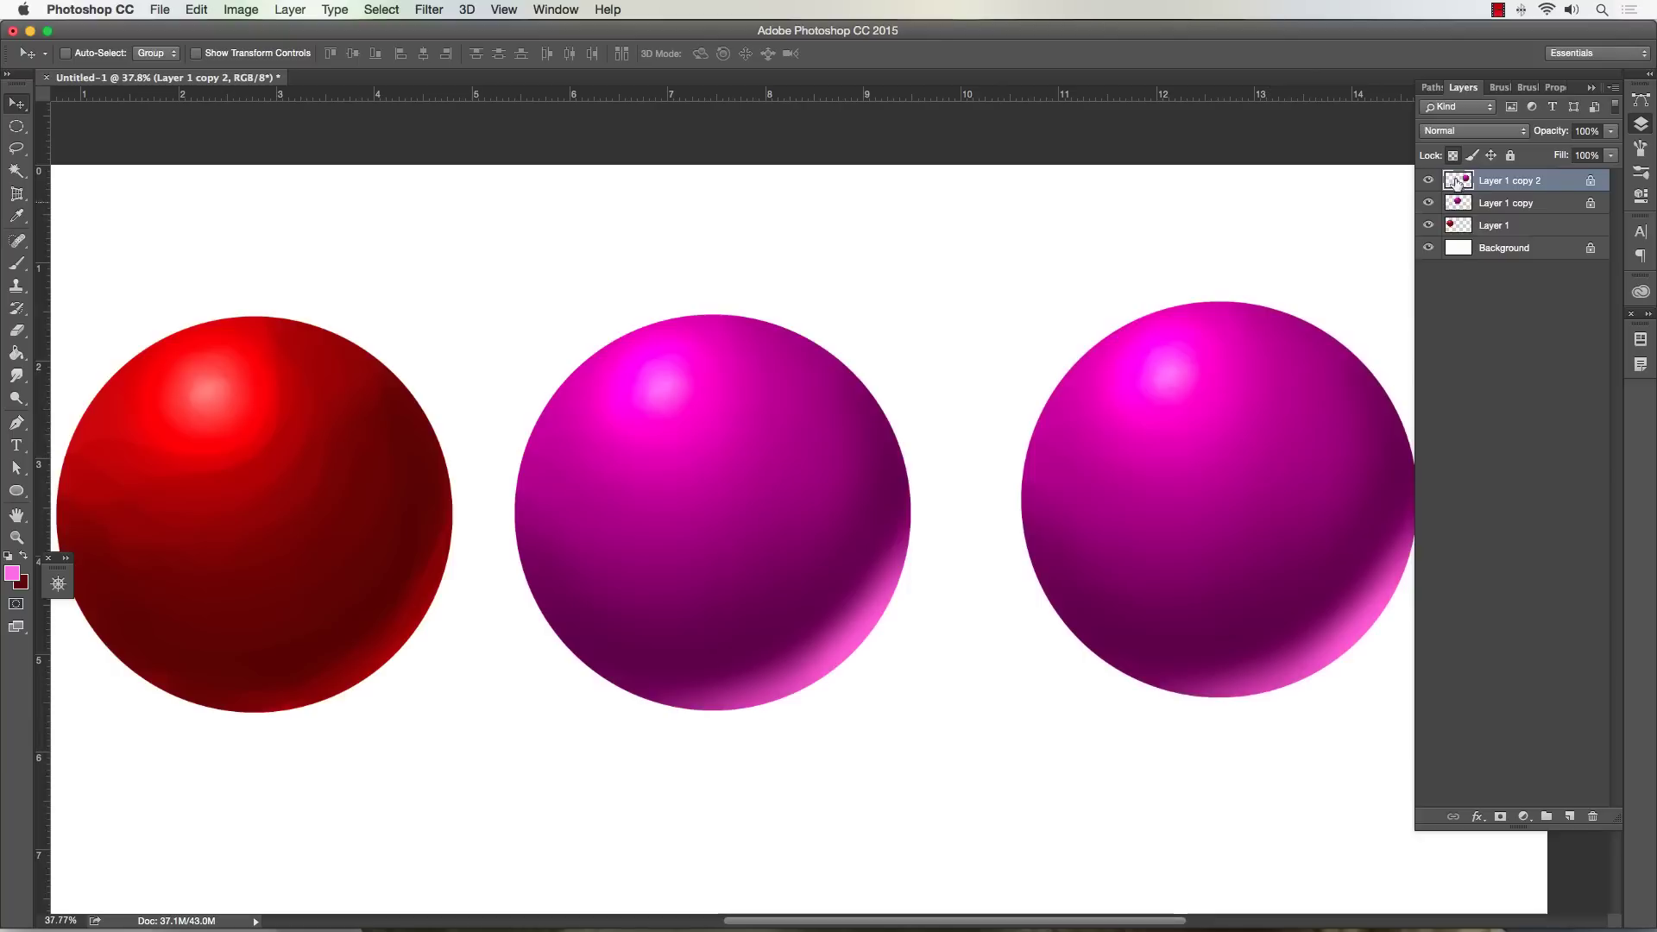
left_click(1648, 126)
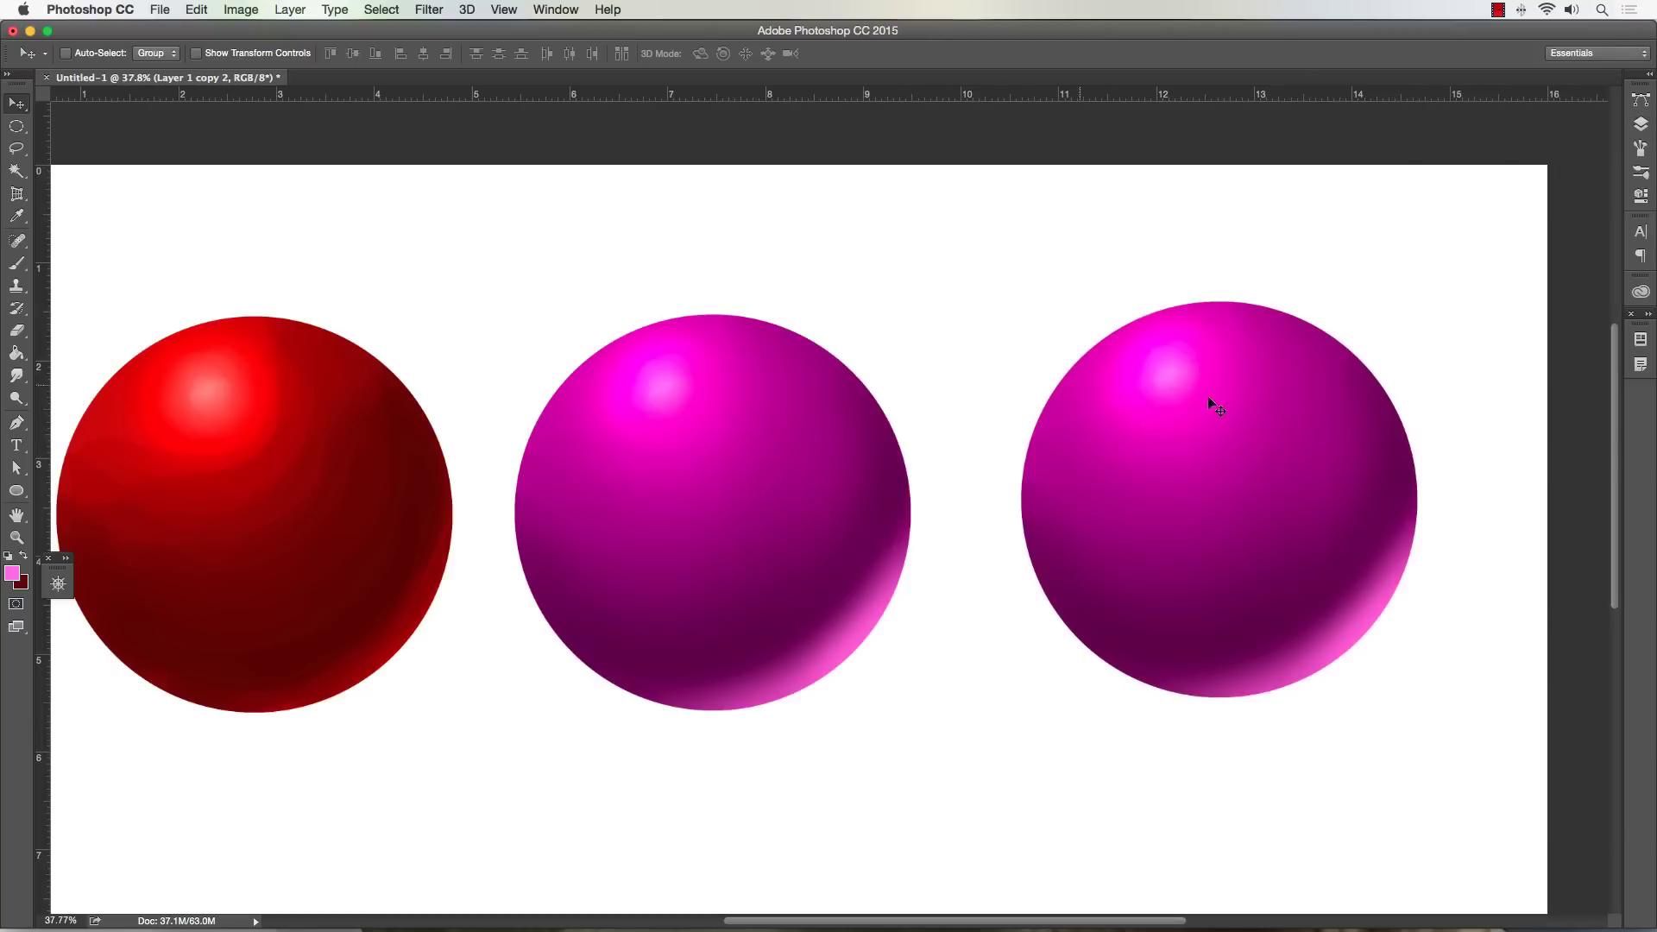
left_click_drag(1182, 462, 1153, 484)
- Set the foreground colour to a medium blue, 3685cf
key("i")
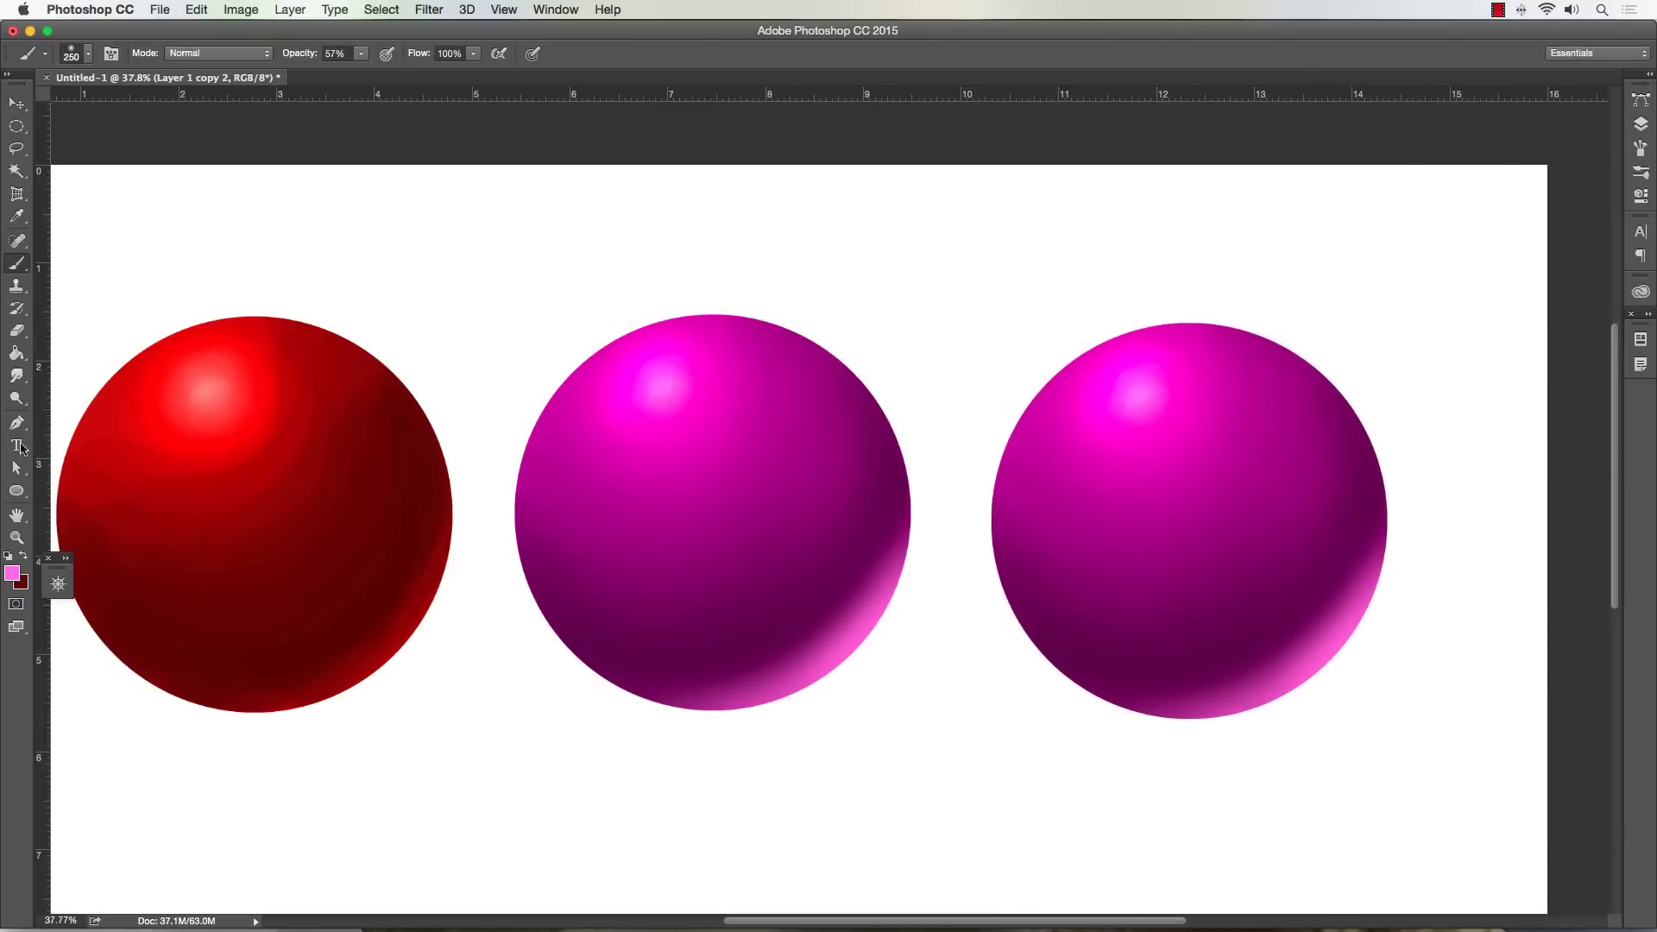
left_click(12, 573)
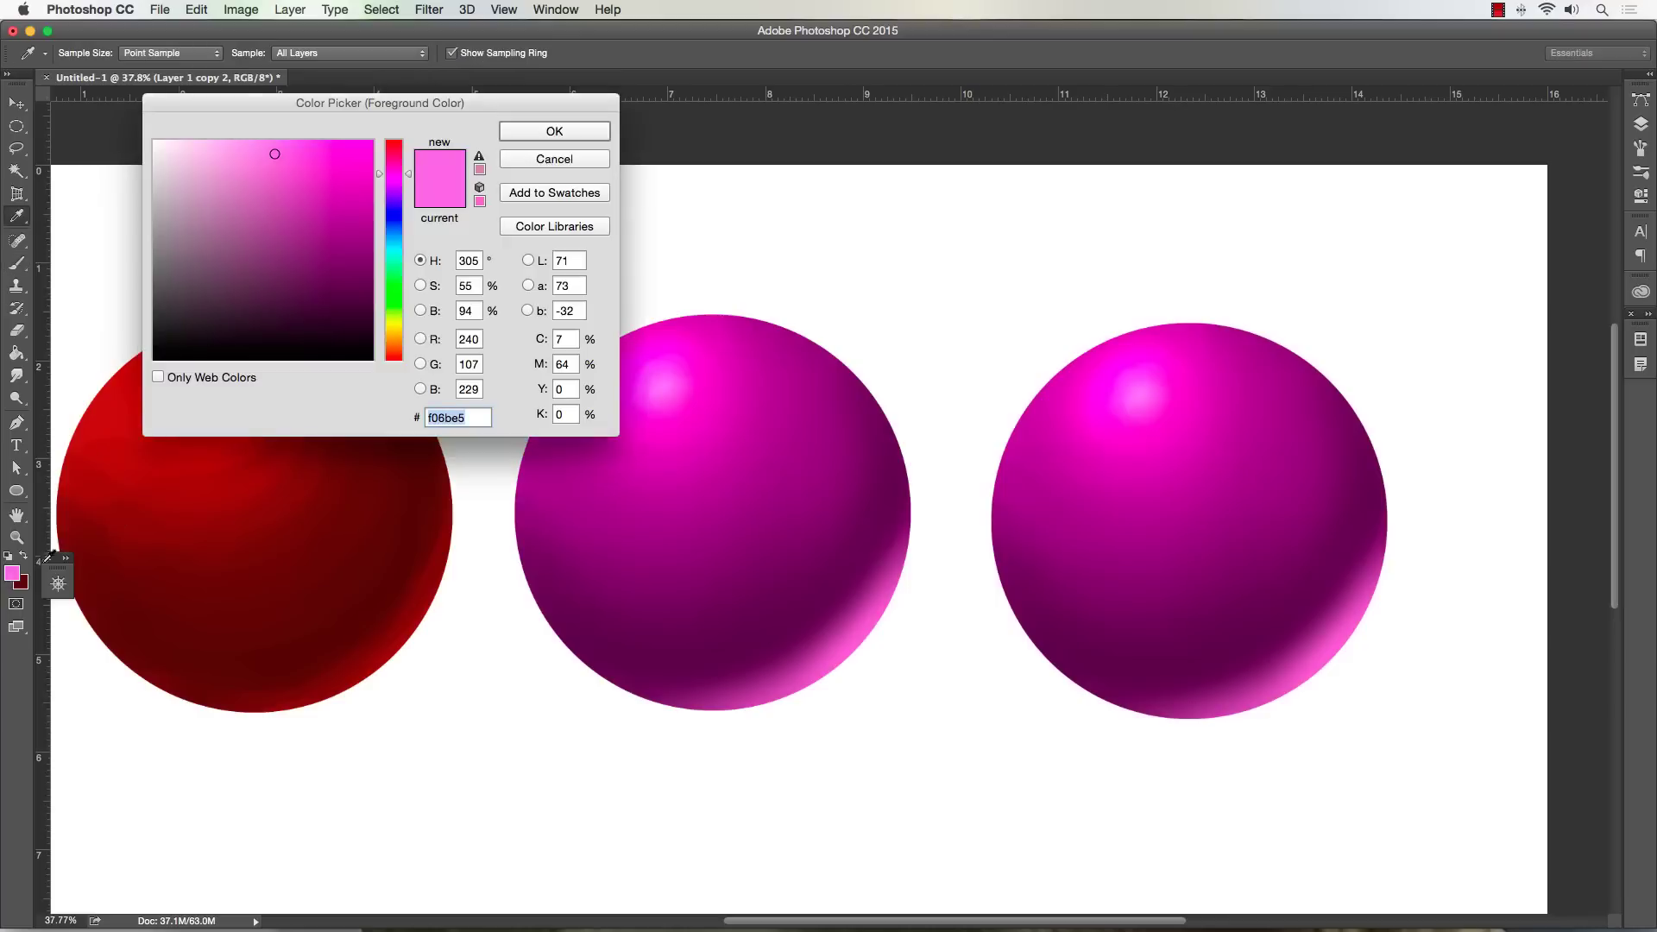
left_click(388, 231)
left_click(304, 186)
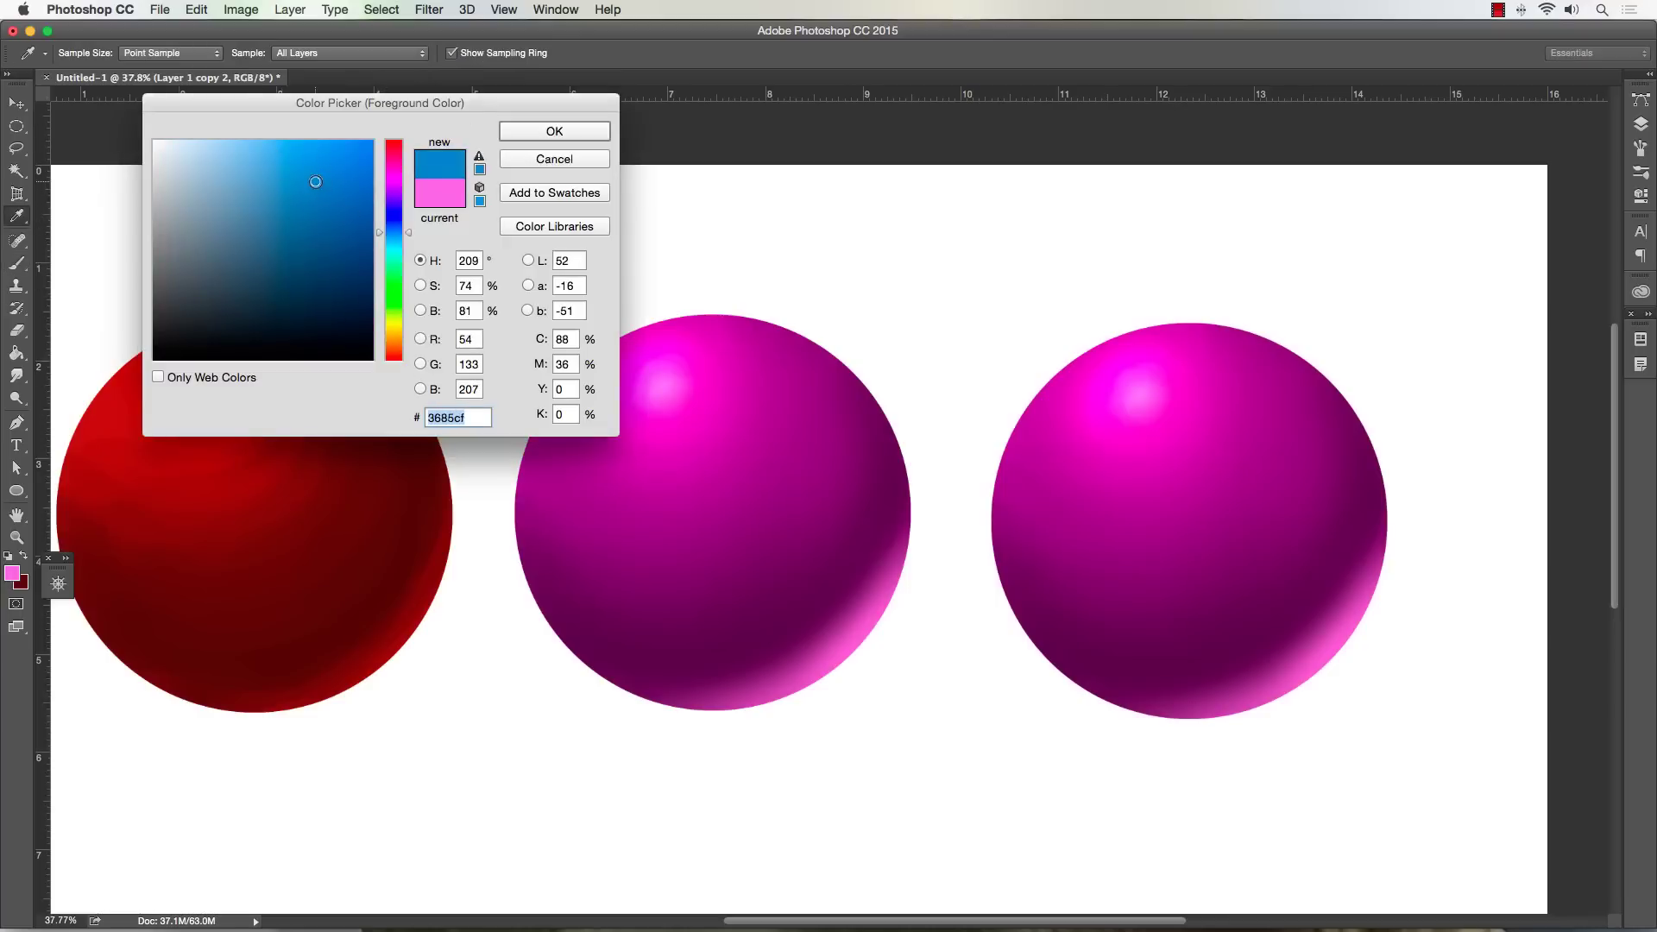
left_click(540, 129)
- Paint the whole third sphere flat blue with the Brush tool enlarged to 500 px
key("b")
key("bracketright")
key("bracketright")
mouse_move(1054, 344)
left_mouse_down()
mouse_move(1087, 691)
mouse_move(945, 306)
mouse_move(1161, 773)
mouse_move(1193, 602)
mouse_move(1102, 254)
mouse_move(1208, 407)
mouse_move(1320, 745)
mouse_move(1357, 701)
mouse_move(1302, 273)
left_mouse_up()
mouse_move(1247, 371)
left_mouse_down()
mouse_move(1154, 273)
mouse_move(1222, 601)
mouse_move(1196, 696)
mouse_move(1111, 504)
mouse_move(979, 303)
mouse_move(984, 400)
left_mouse_up()
key("bracketright")
mouse_move(1005, 457)
left_mouse_down()
mouse_move(1022, 347)
mouse_move(1157, 500)
mouse_move(1258, 708)
mouse_move(1312, 644)
mouse_move(1300, 413)
mouse_move(1346, 397)
mouse_move(1141, 363)
left_mouse_up()
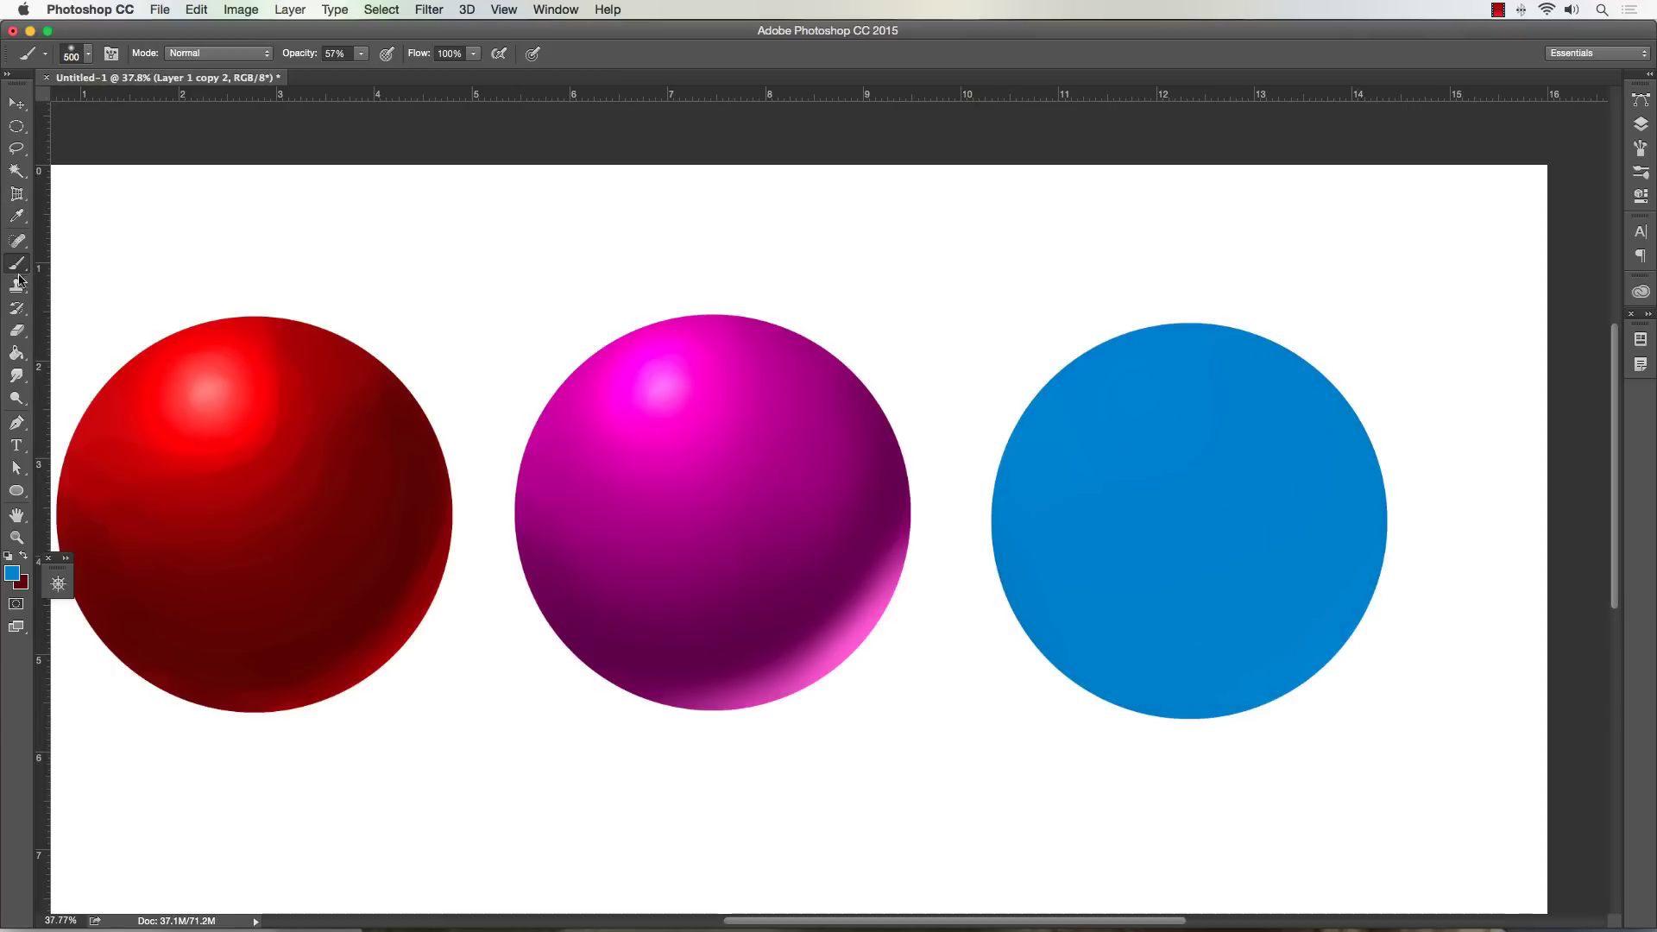
- Switch the brush to the Painting - Chalk Marker preset and choose a dark blue foreground colour
left_click(87, 55)
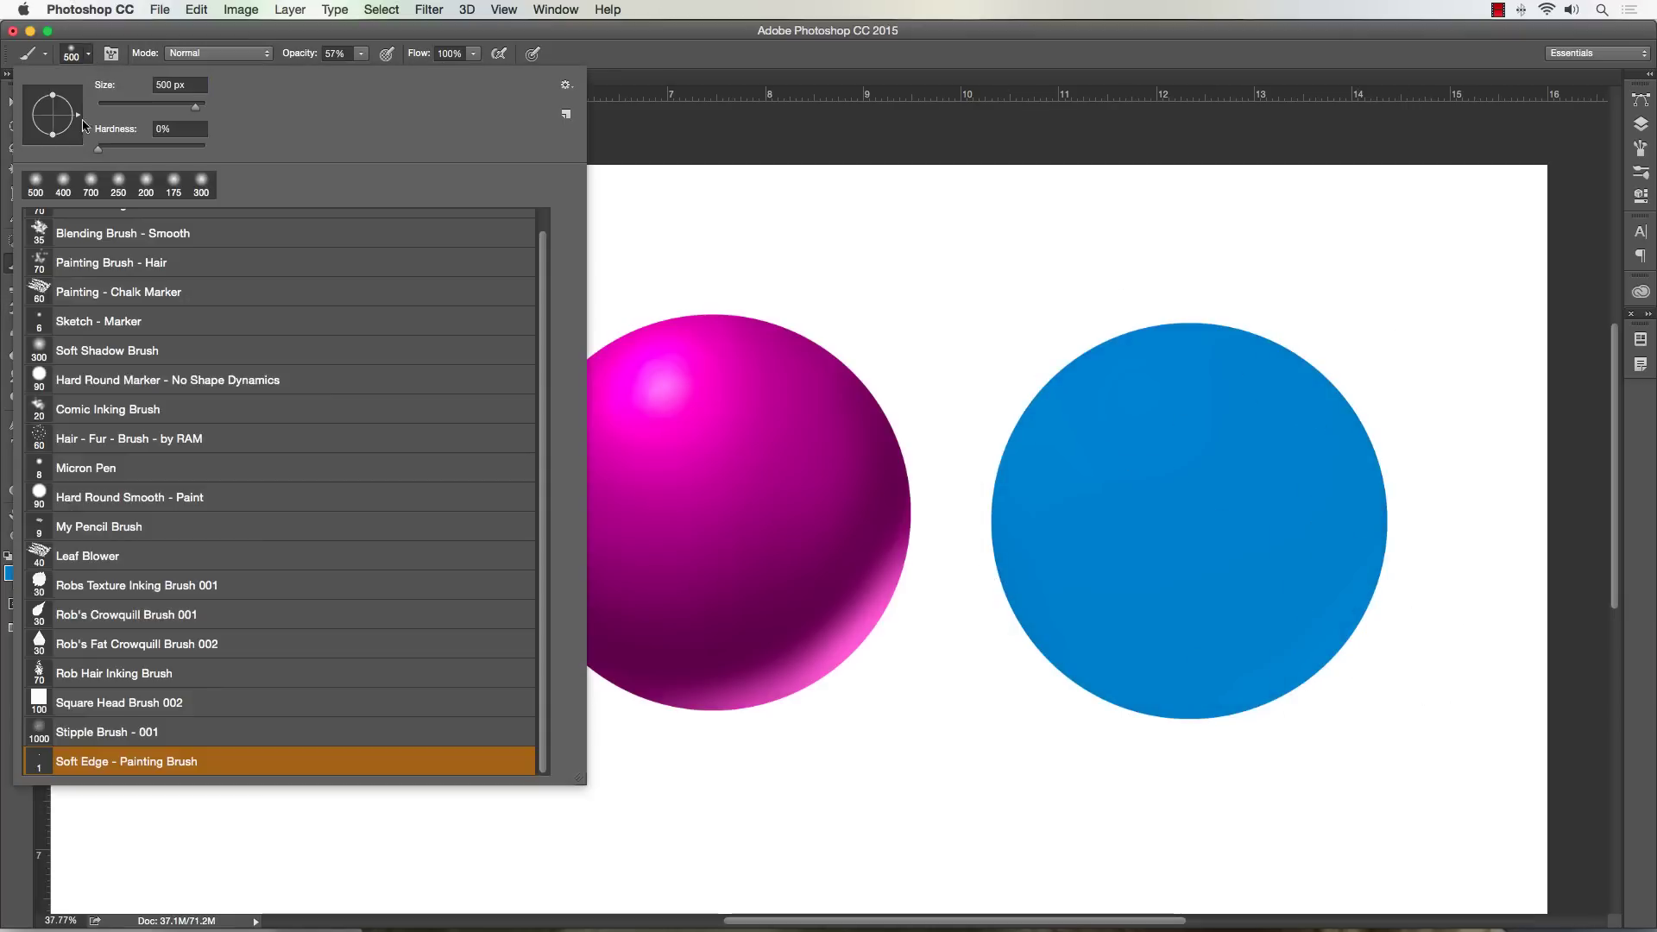
left_click(76, 293)
left_click(601, 133)
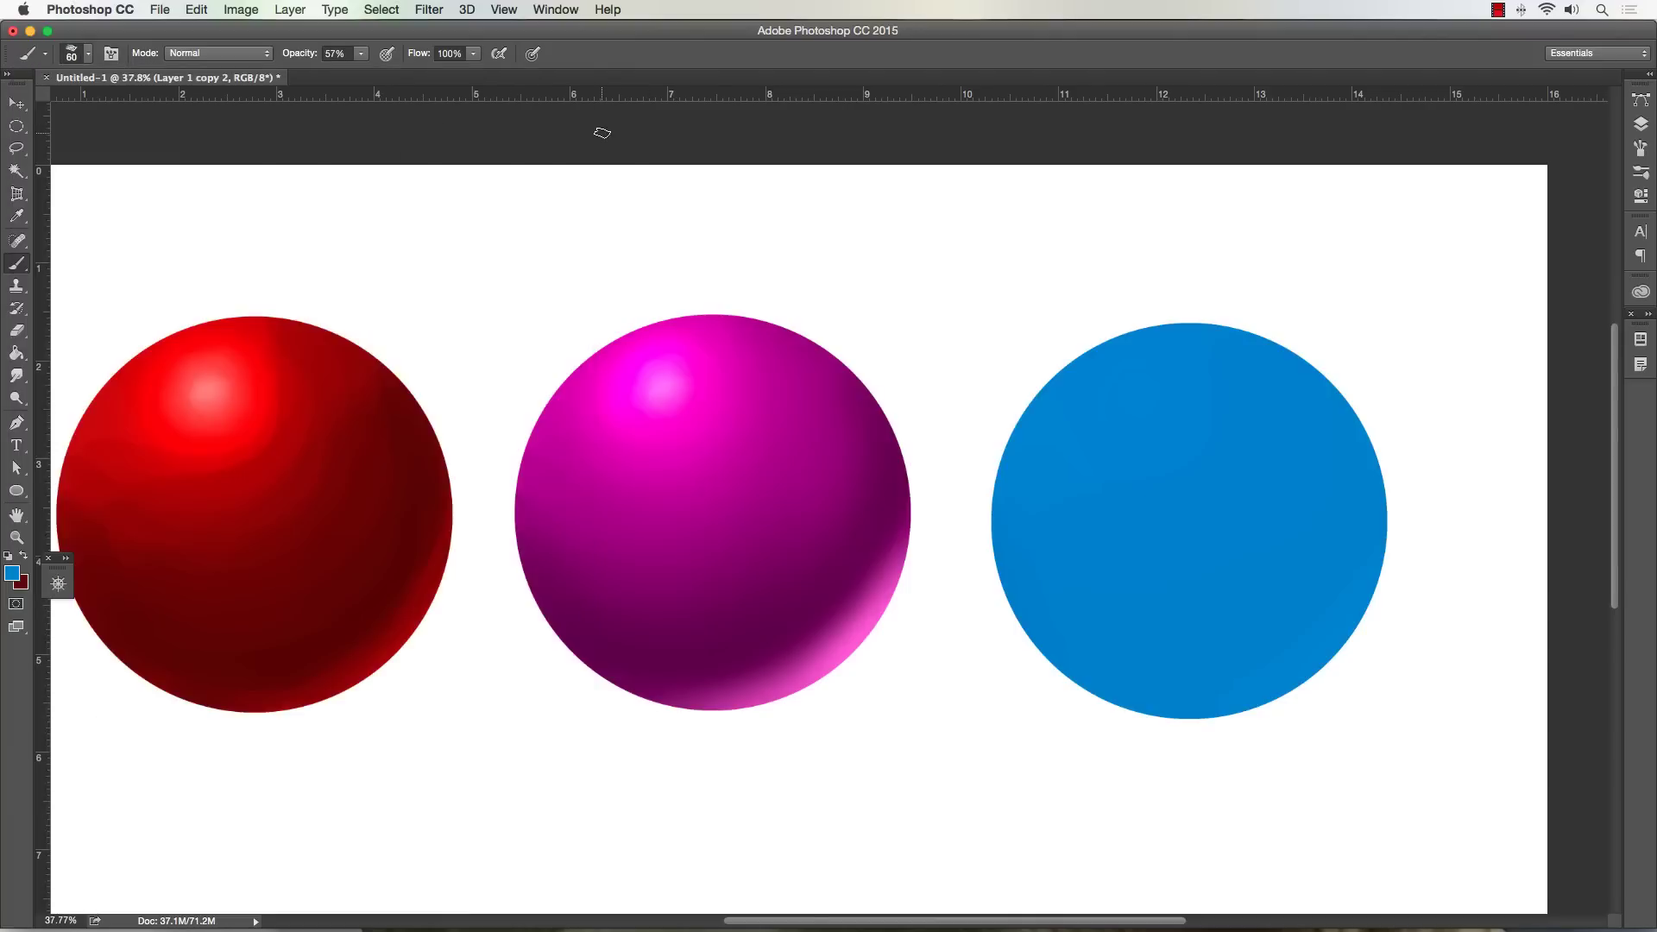
left_click(19, 571)
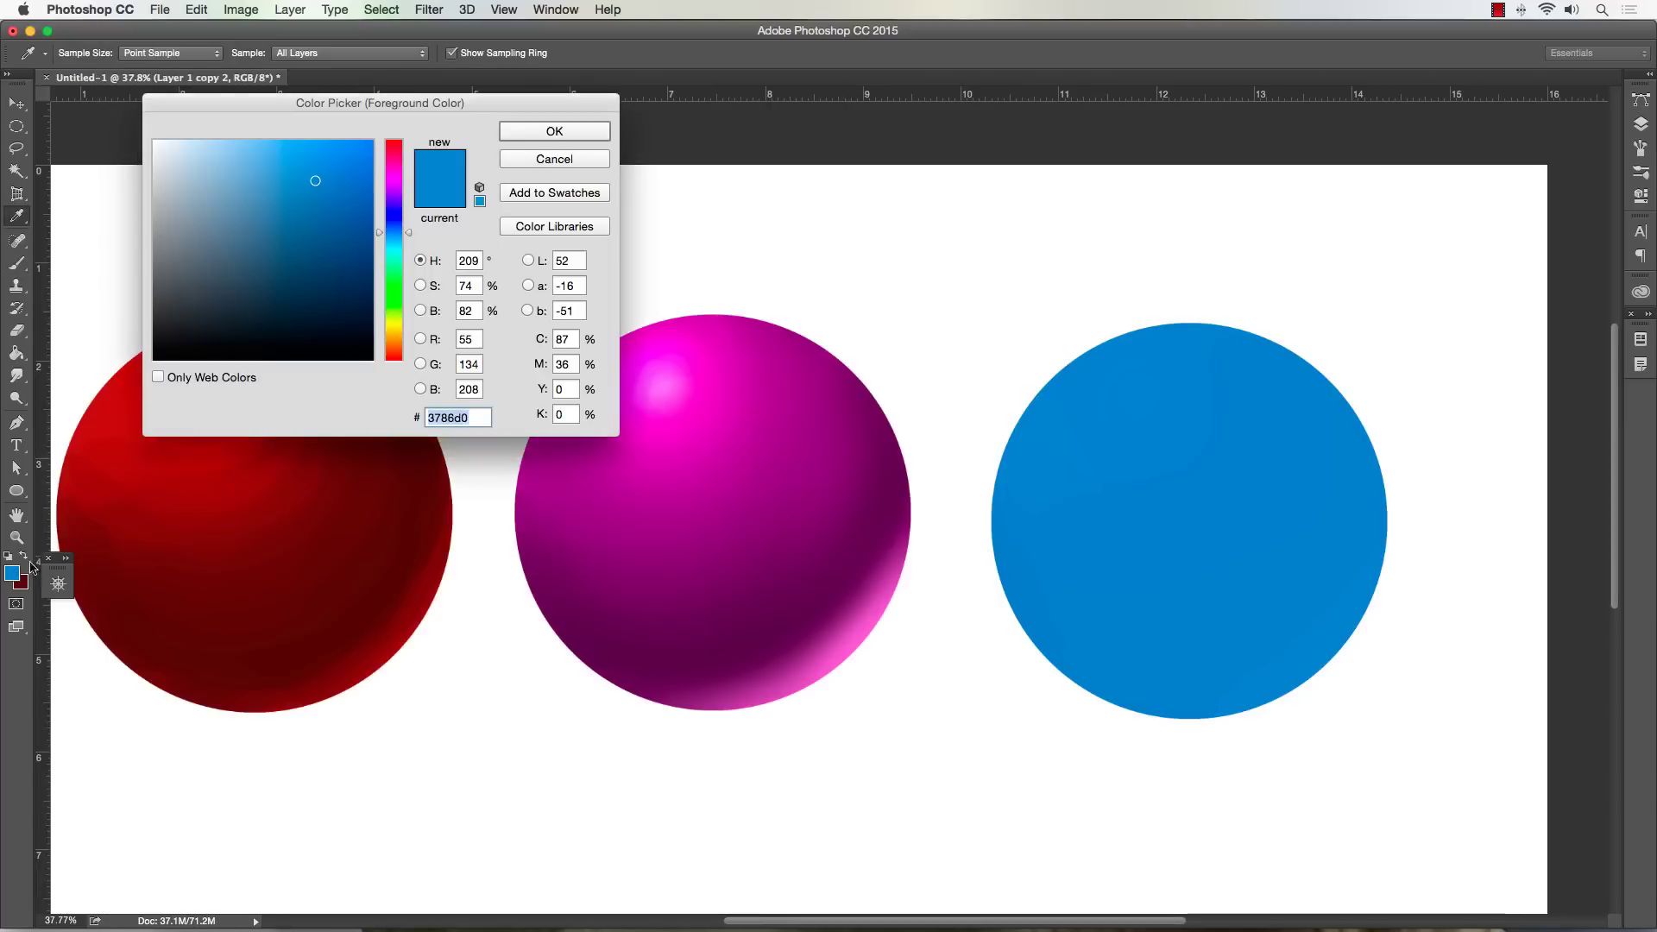
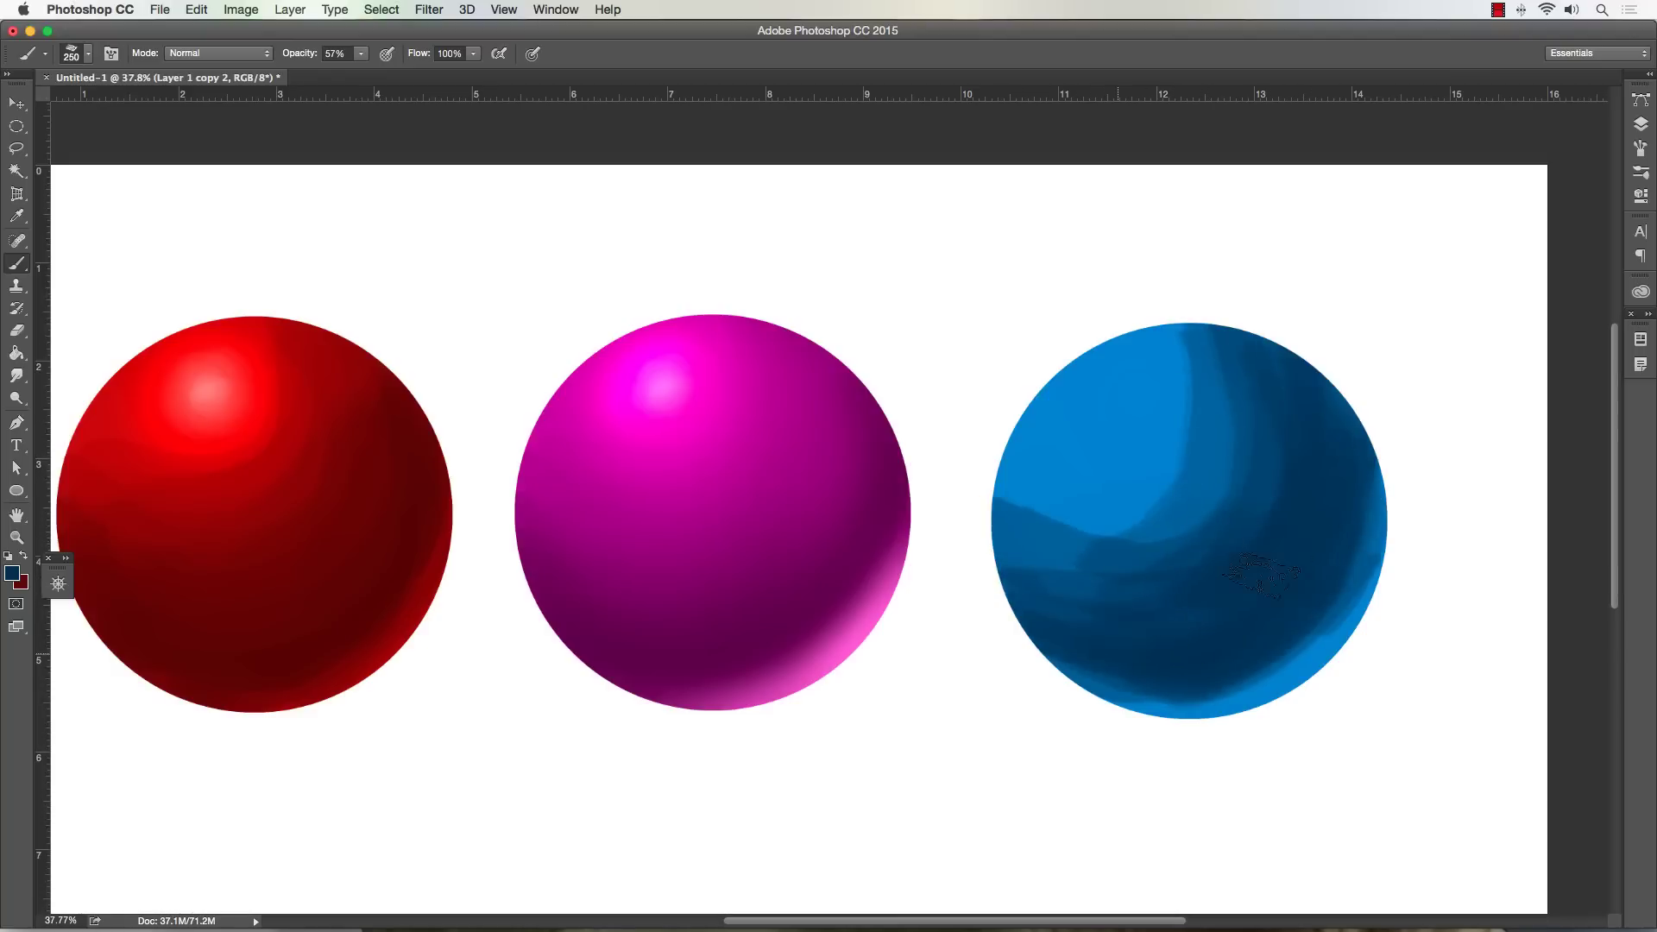
- Shade the blue sphere with dark blue strokes around the highlight area, enlarging the brush to 400 px, and check the brush's Transfer settings
mouse_move(1061, 595)
left_mouse_down()
mouse_move(1183, 553)
mouse_move(1002, 540)
mouse_move(1164, 543)
mouse_move(1126, 535)
mouse_move(1031, 431)
left_mouse_up()
key("bracketright")
mouse_move(1227, 479)
left_mouse_down()
mouse_move(1062, 484)
mouse_move(1172, 416)
mouse_move(1143, 472)
mouse_move(1198, 355)
mouse_move(1092, 347)
mouse_move(1165, 420)
mouse_move(1193, 359)
mouse_move(1239, 394)
mouse_move(1161, 583)
mouse_move(1301, 420)
mouse_move(1301, 505)
mouse_move(1217, 627)
mouse_move(1191, 574)
left_mouse_up()
key("bracketright")
left_click_drag(1035, 552, 1217, 578)
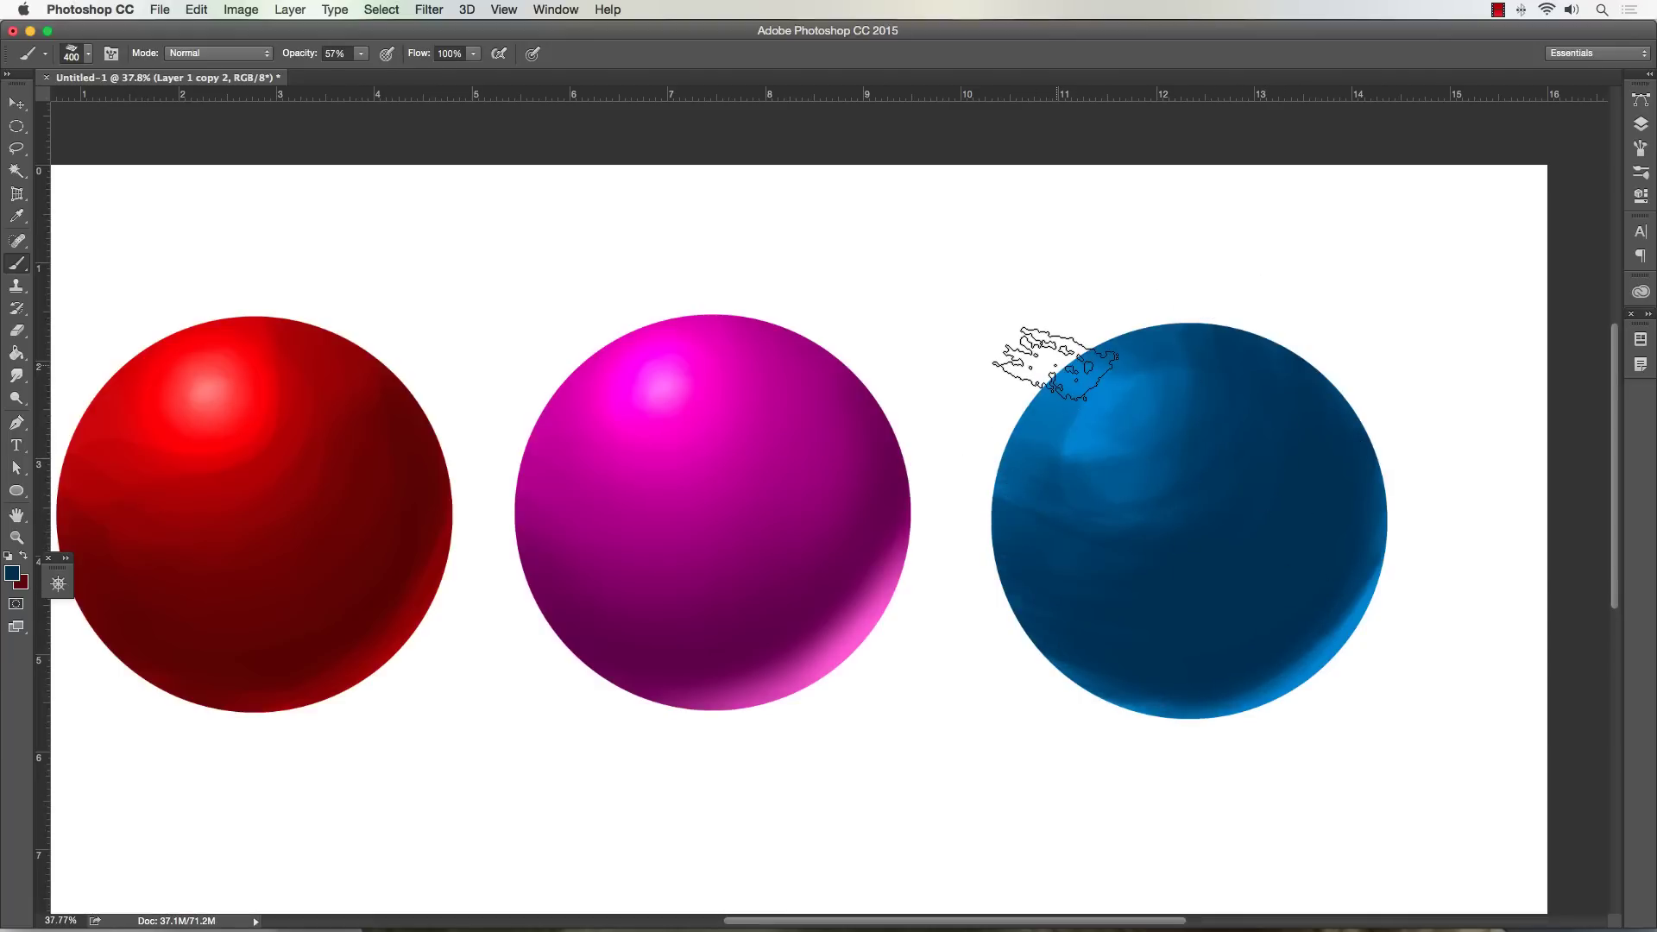
left_click(1639, 148)
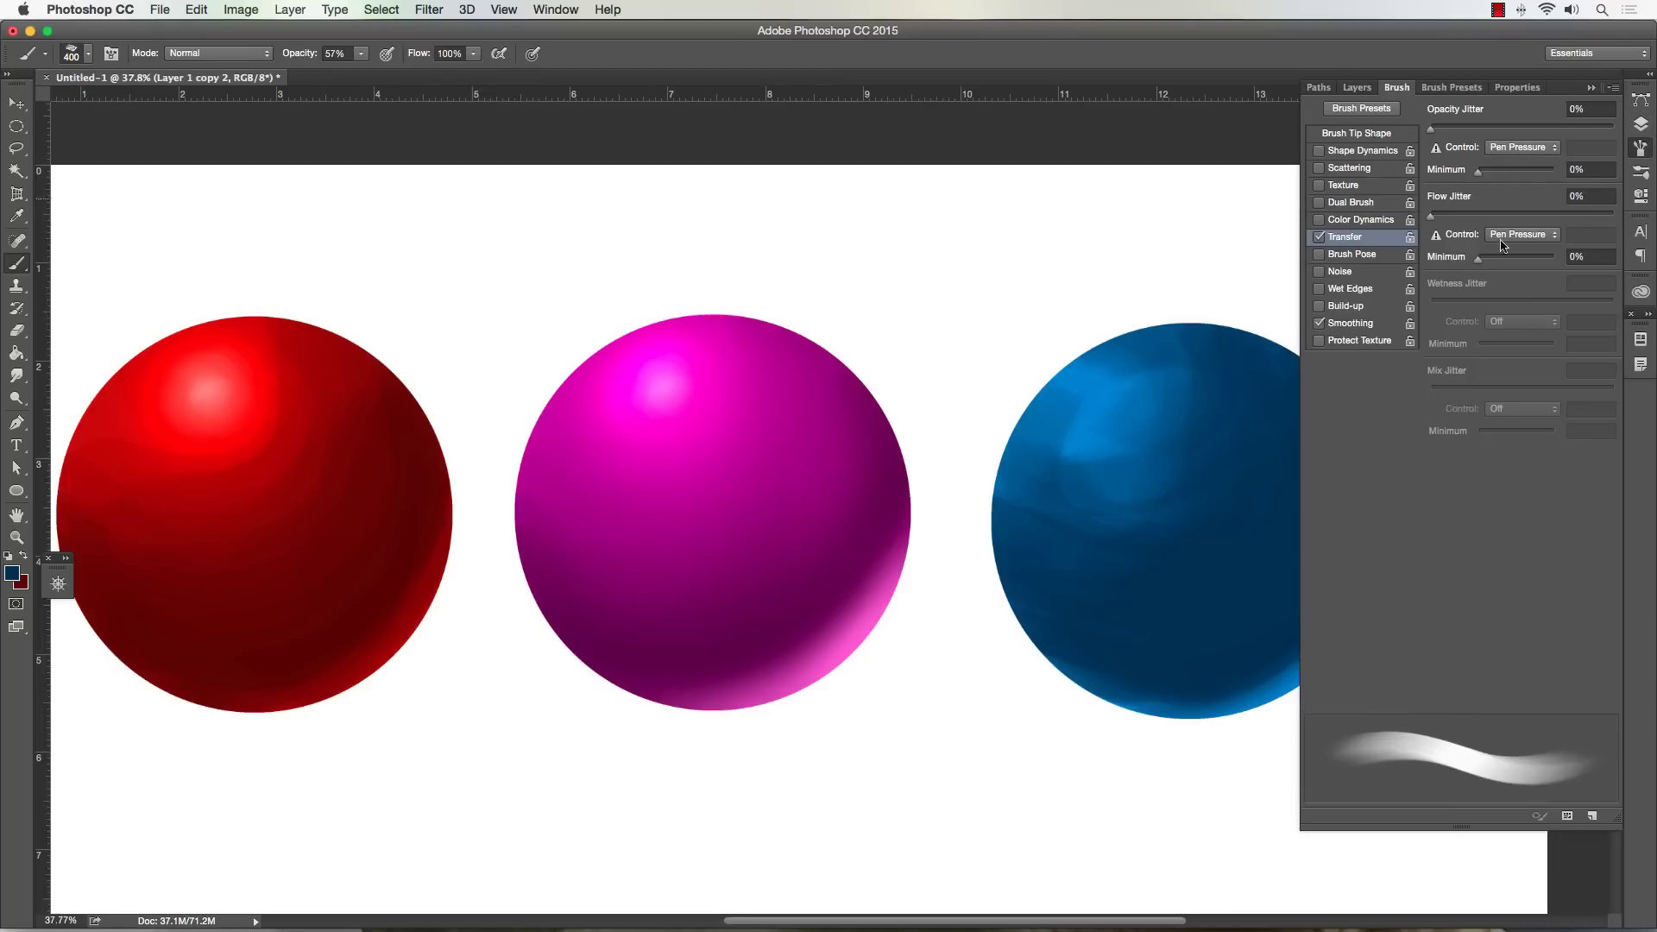
left_click(1641, 148)
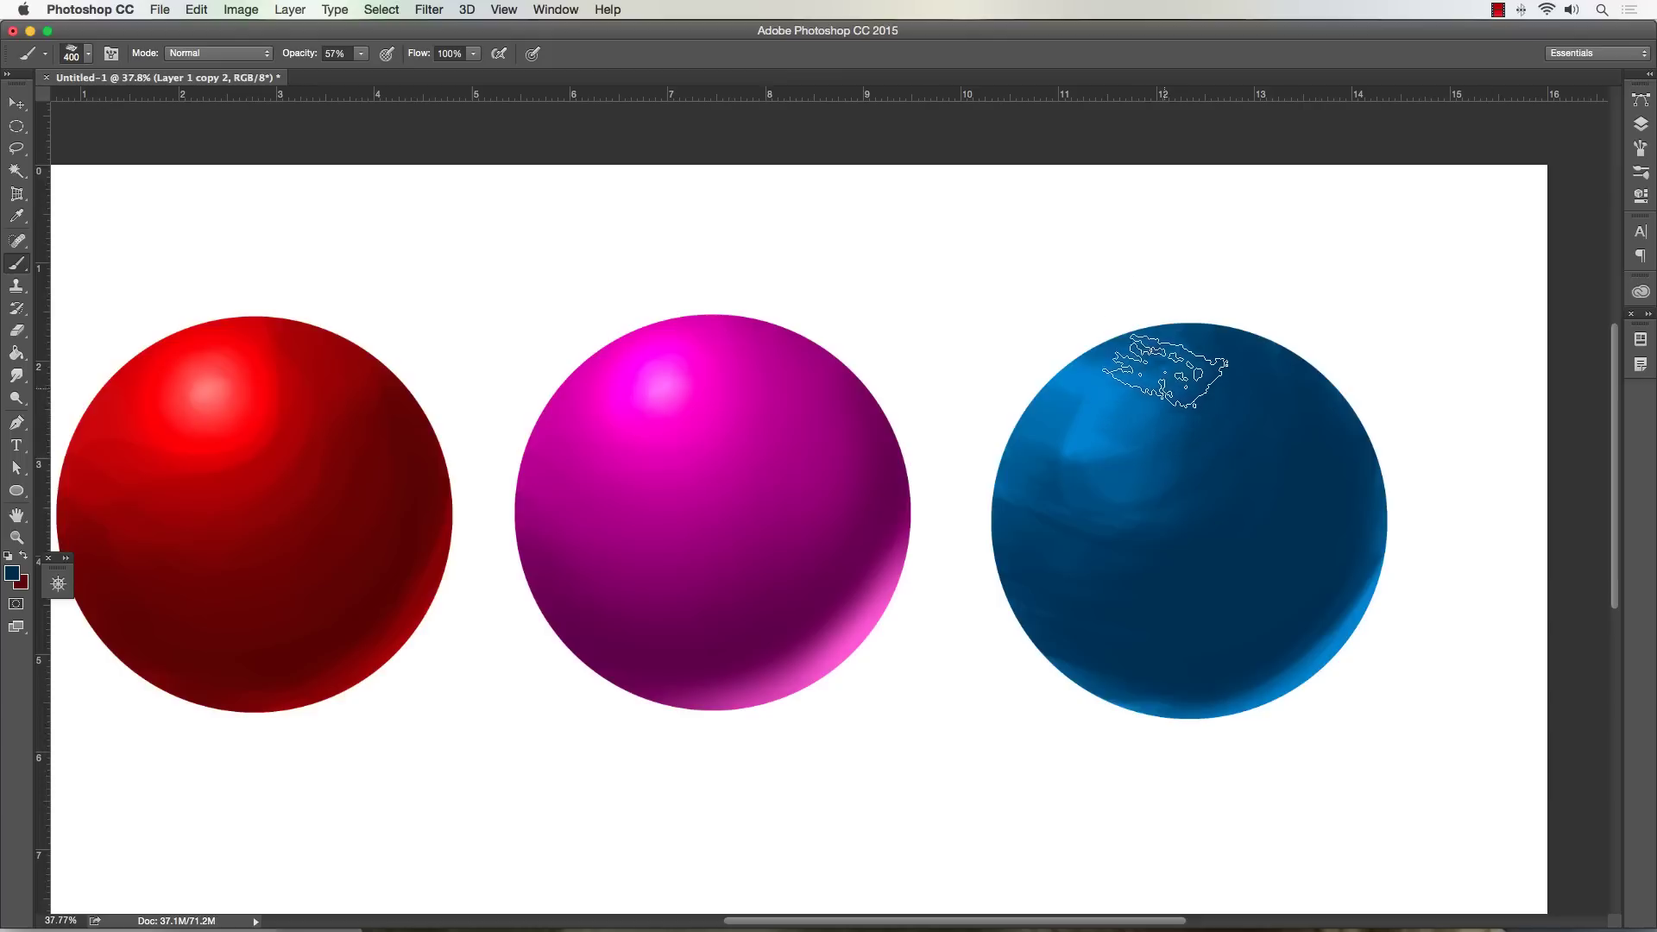
- Sample the blue near the sphere's highlight, darken it to navy, and deepen the lower-right shadow with a brush of about 125 px
left_click(1106, 393, "alt")
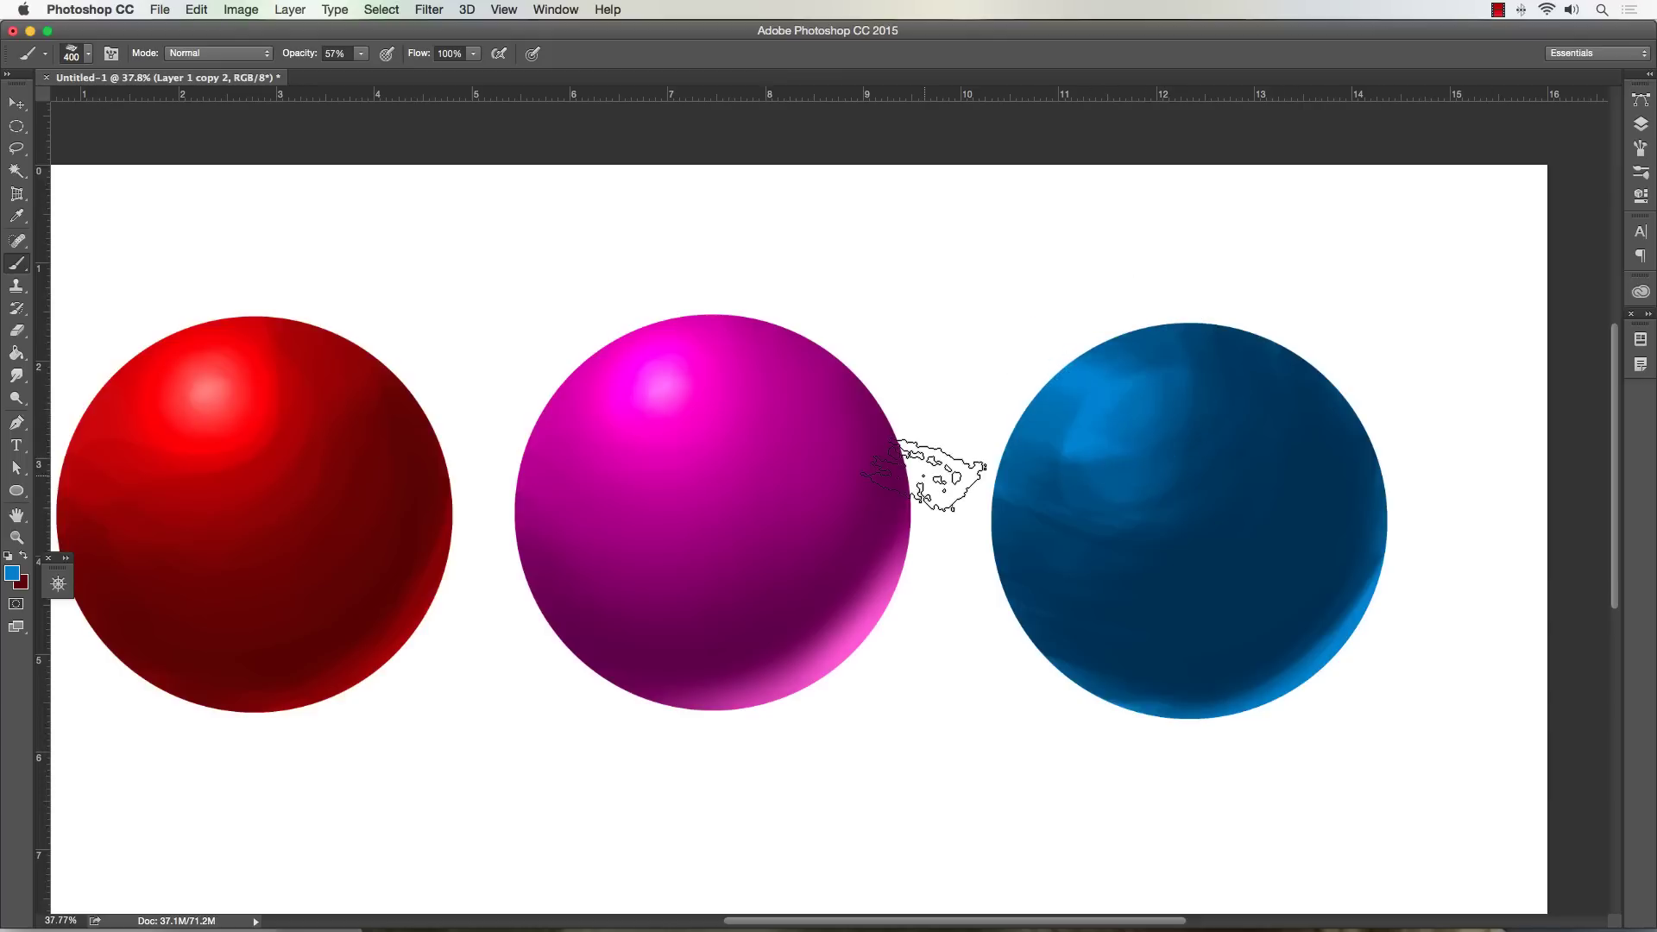
key("bracketleft")
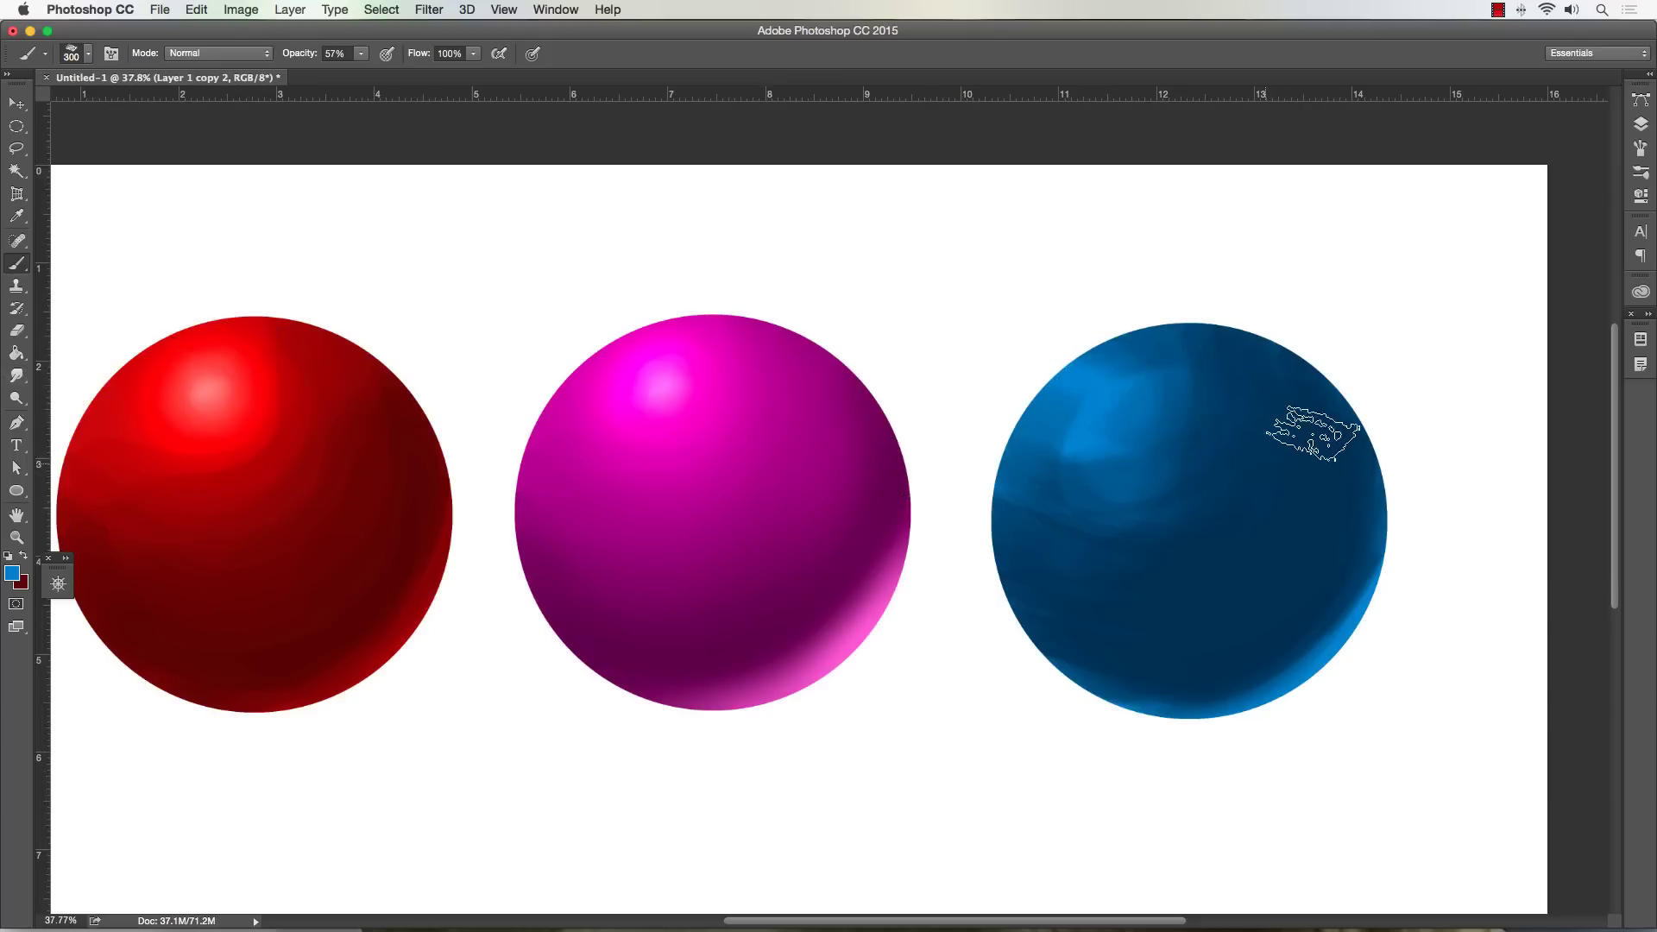
left_click(12, 573)
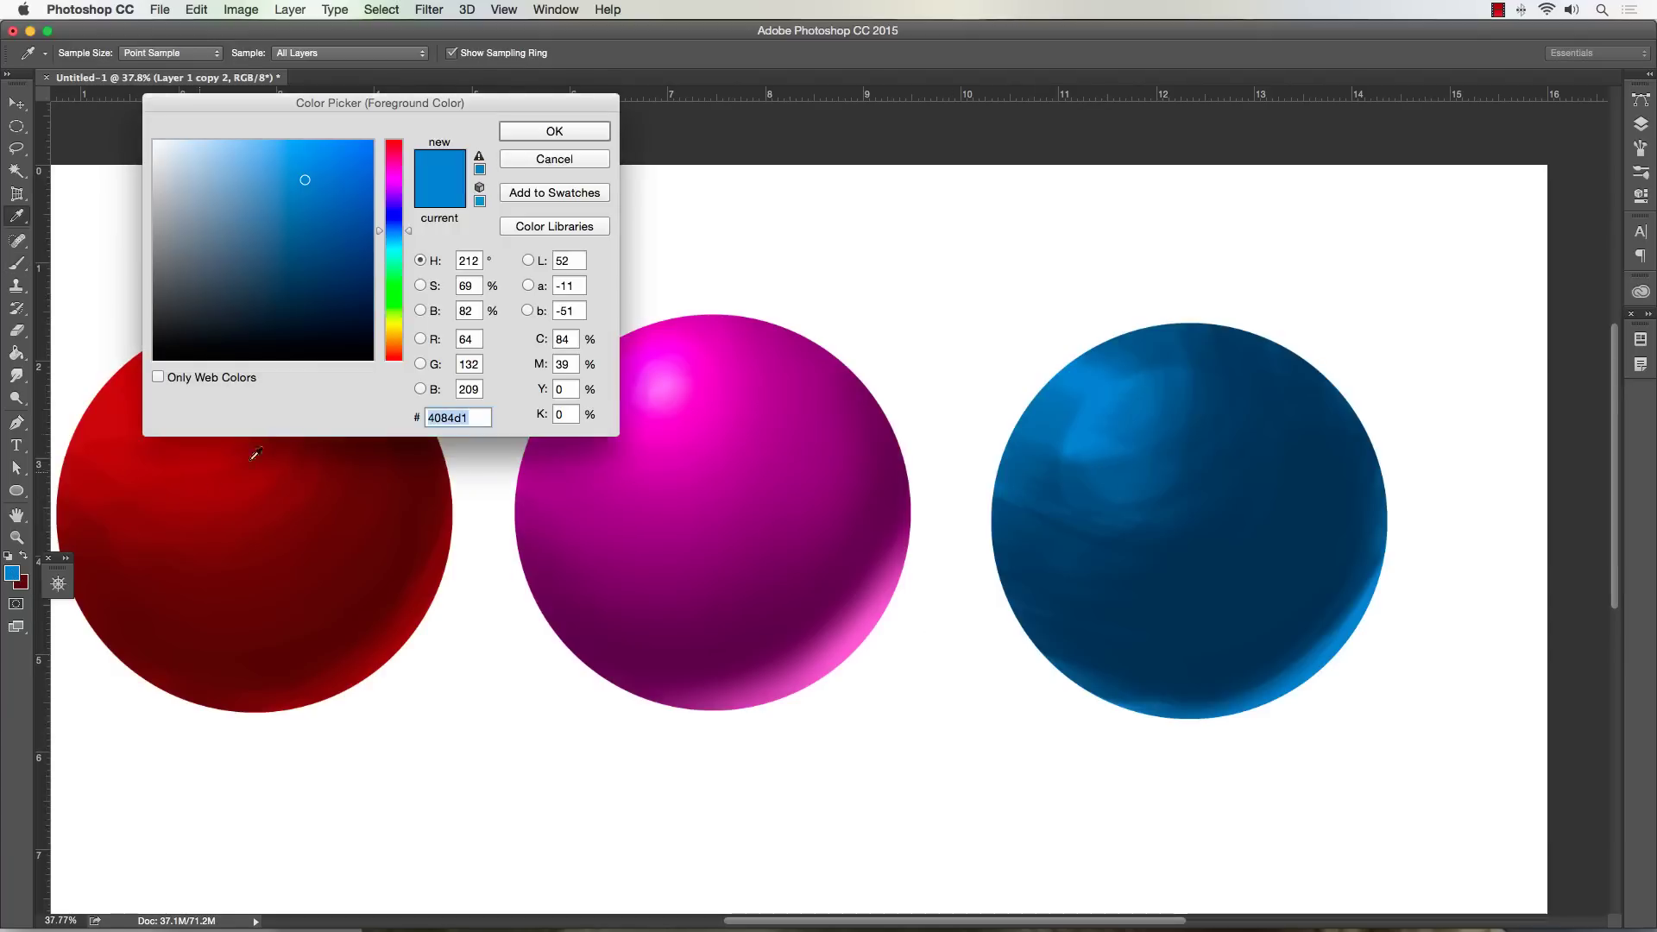
left_click(312, 263)
left_click_drag(311, 283, 316, 306)
left_click(554, 132)
key("b")
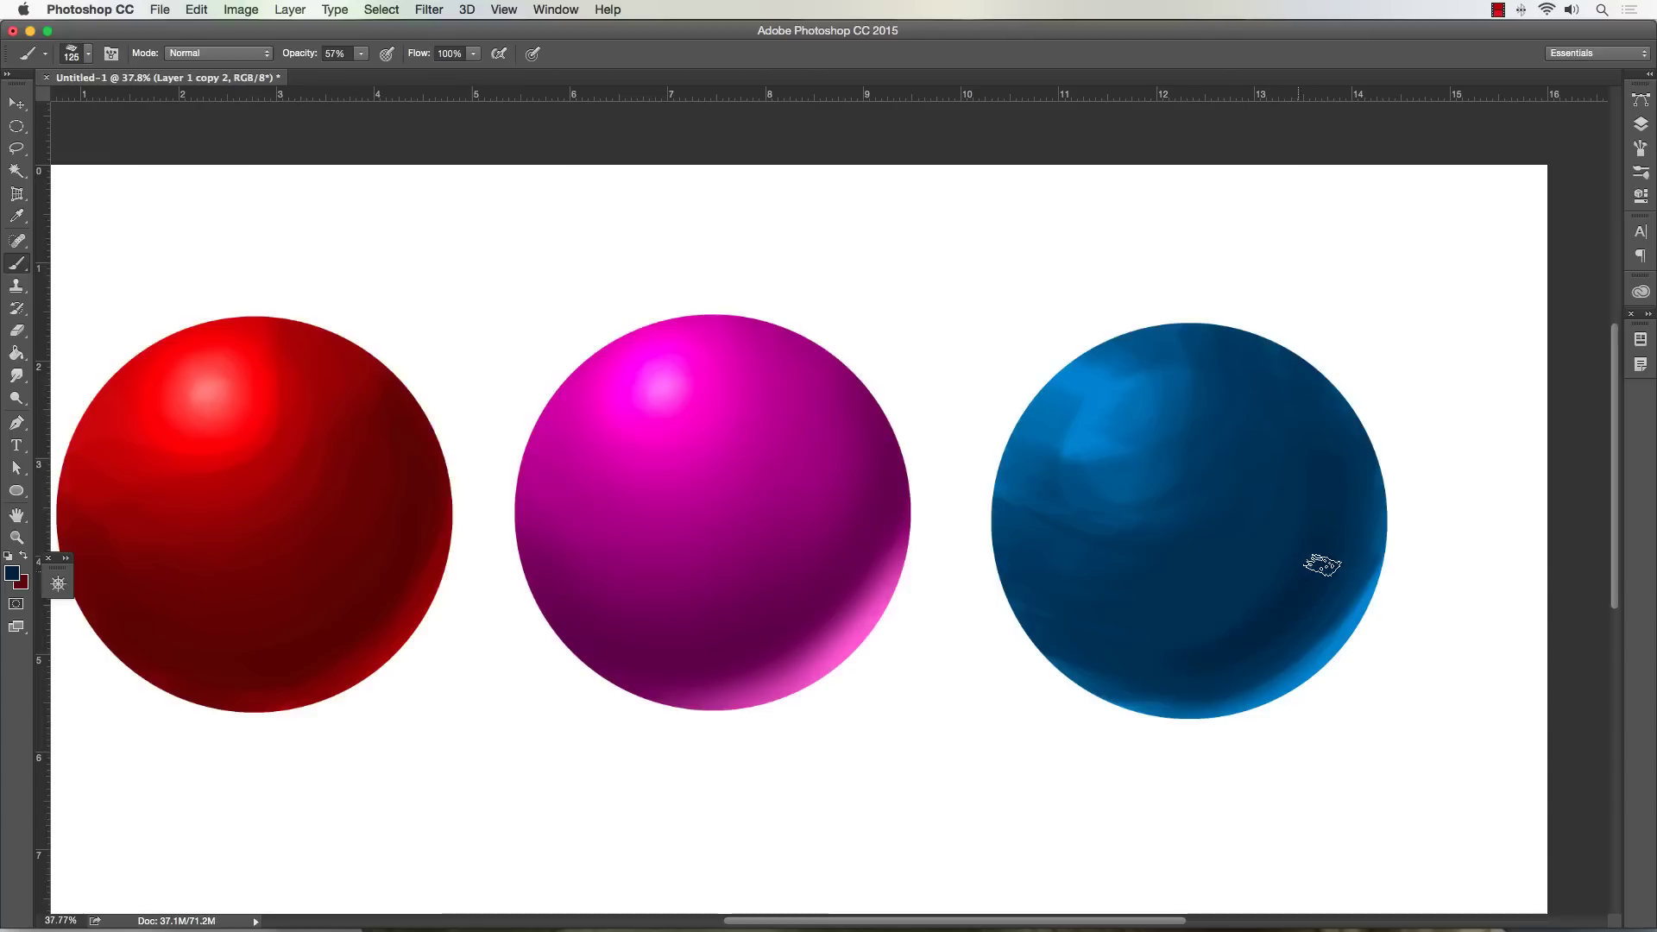
key("bracketleft")
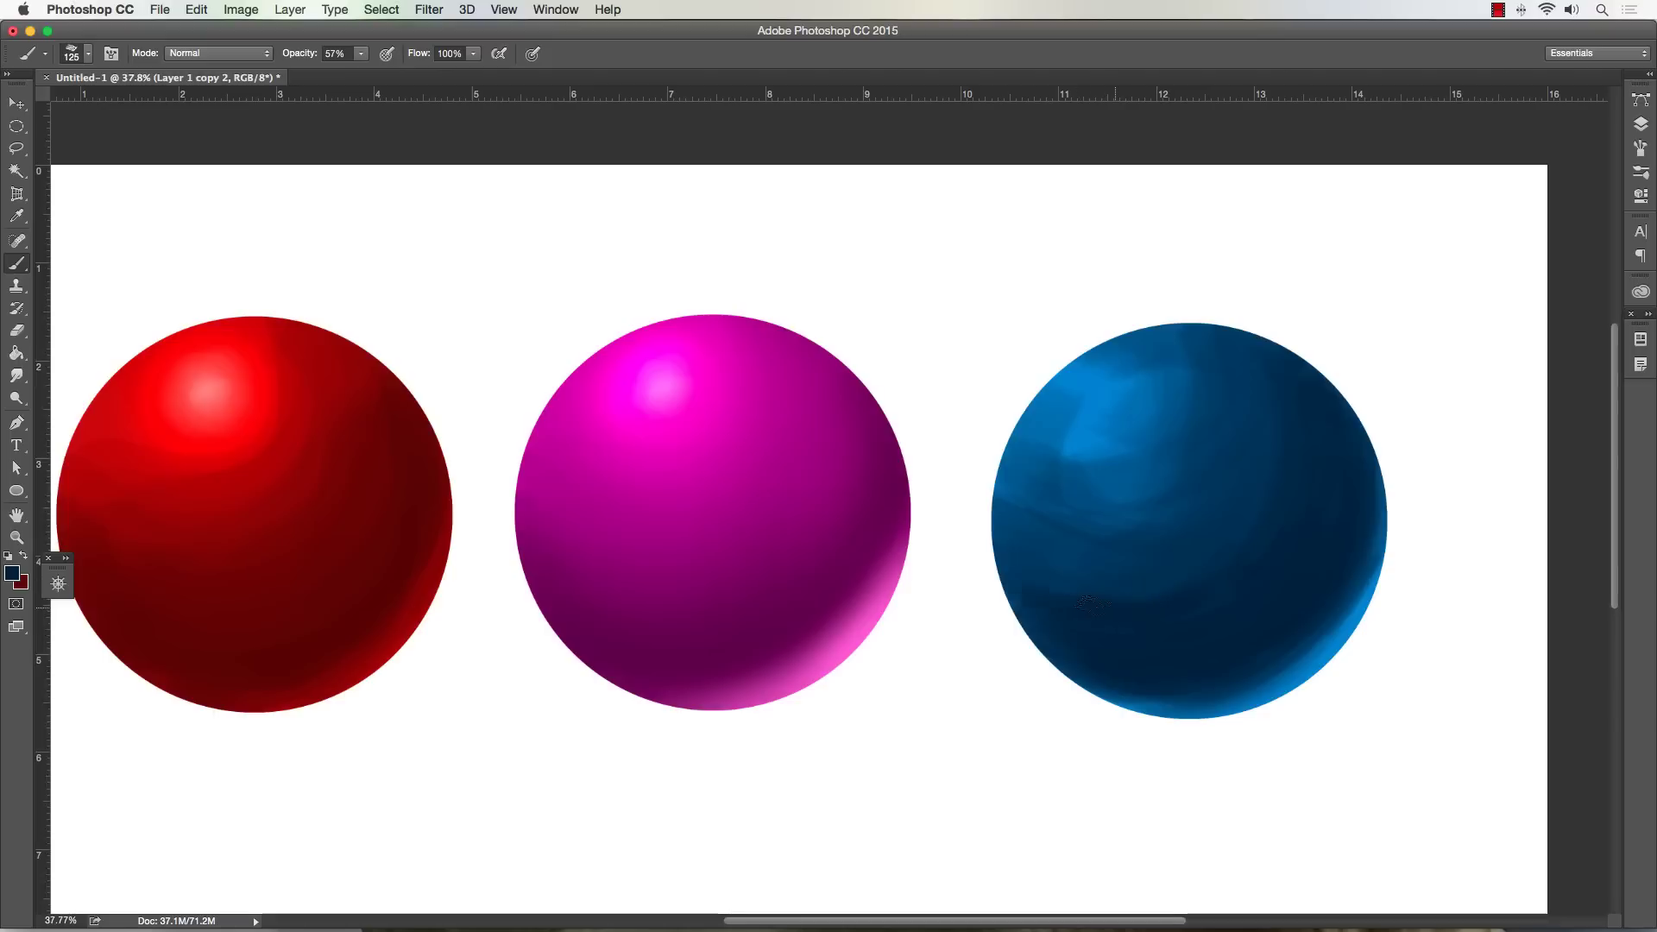
- Set the foreground colour to near-black navy 0a192b and darken the core shadow of the blue sphere, enlarging the brush to 150 px
key("i")
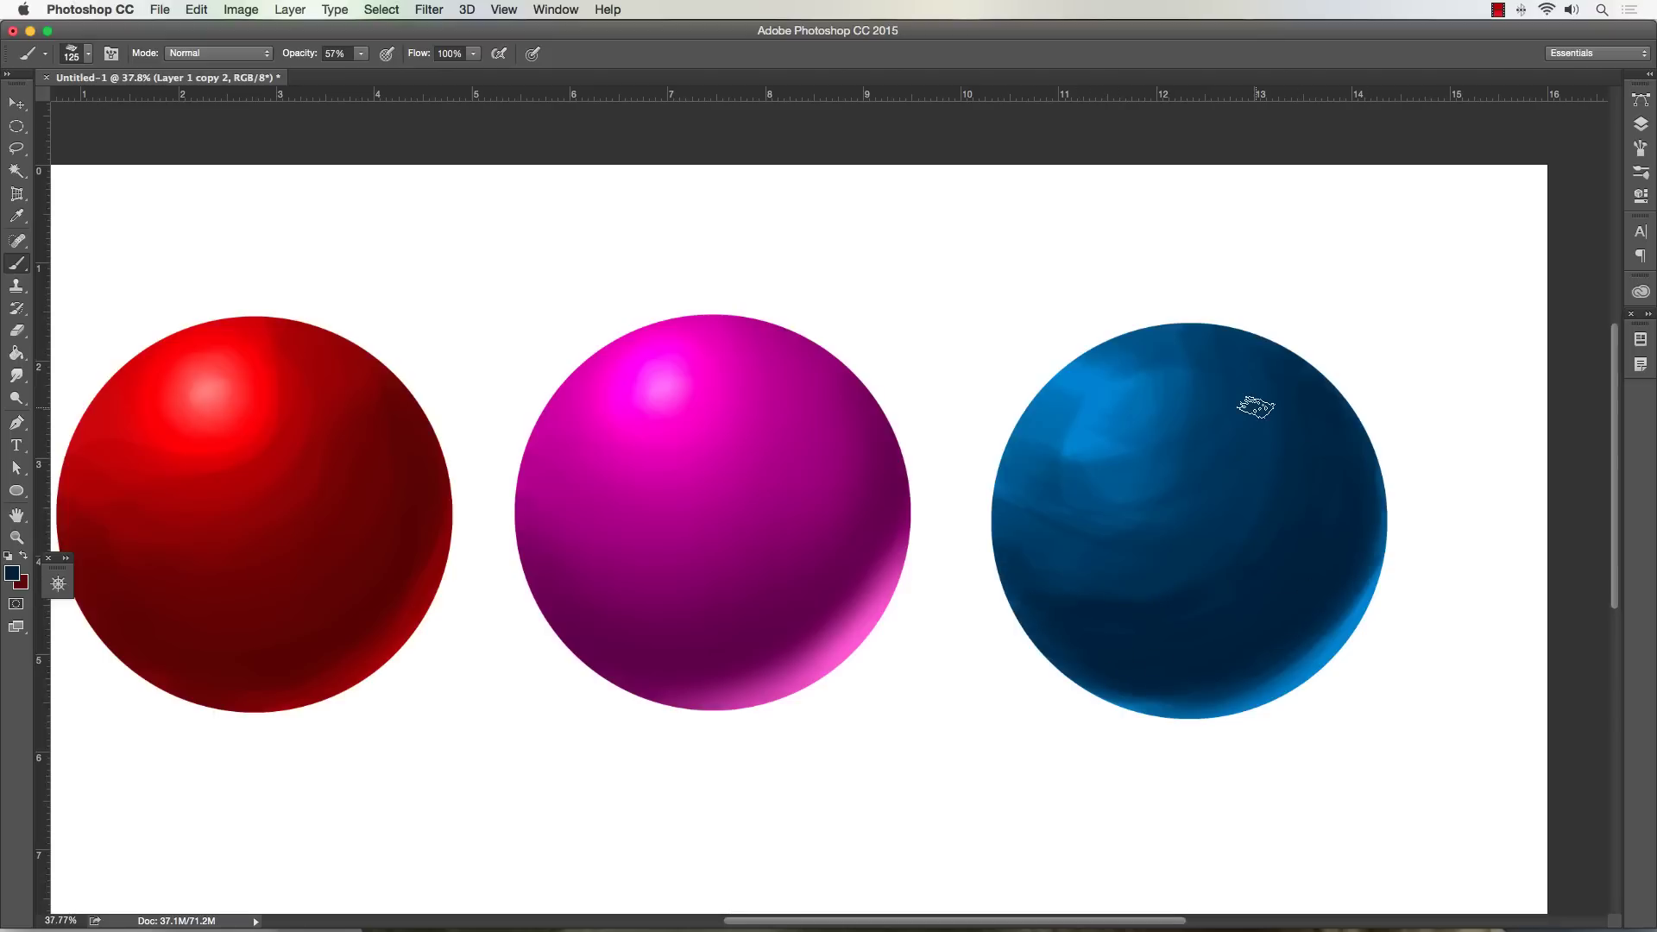
left_click(12, 572)
left_click(324, 322)
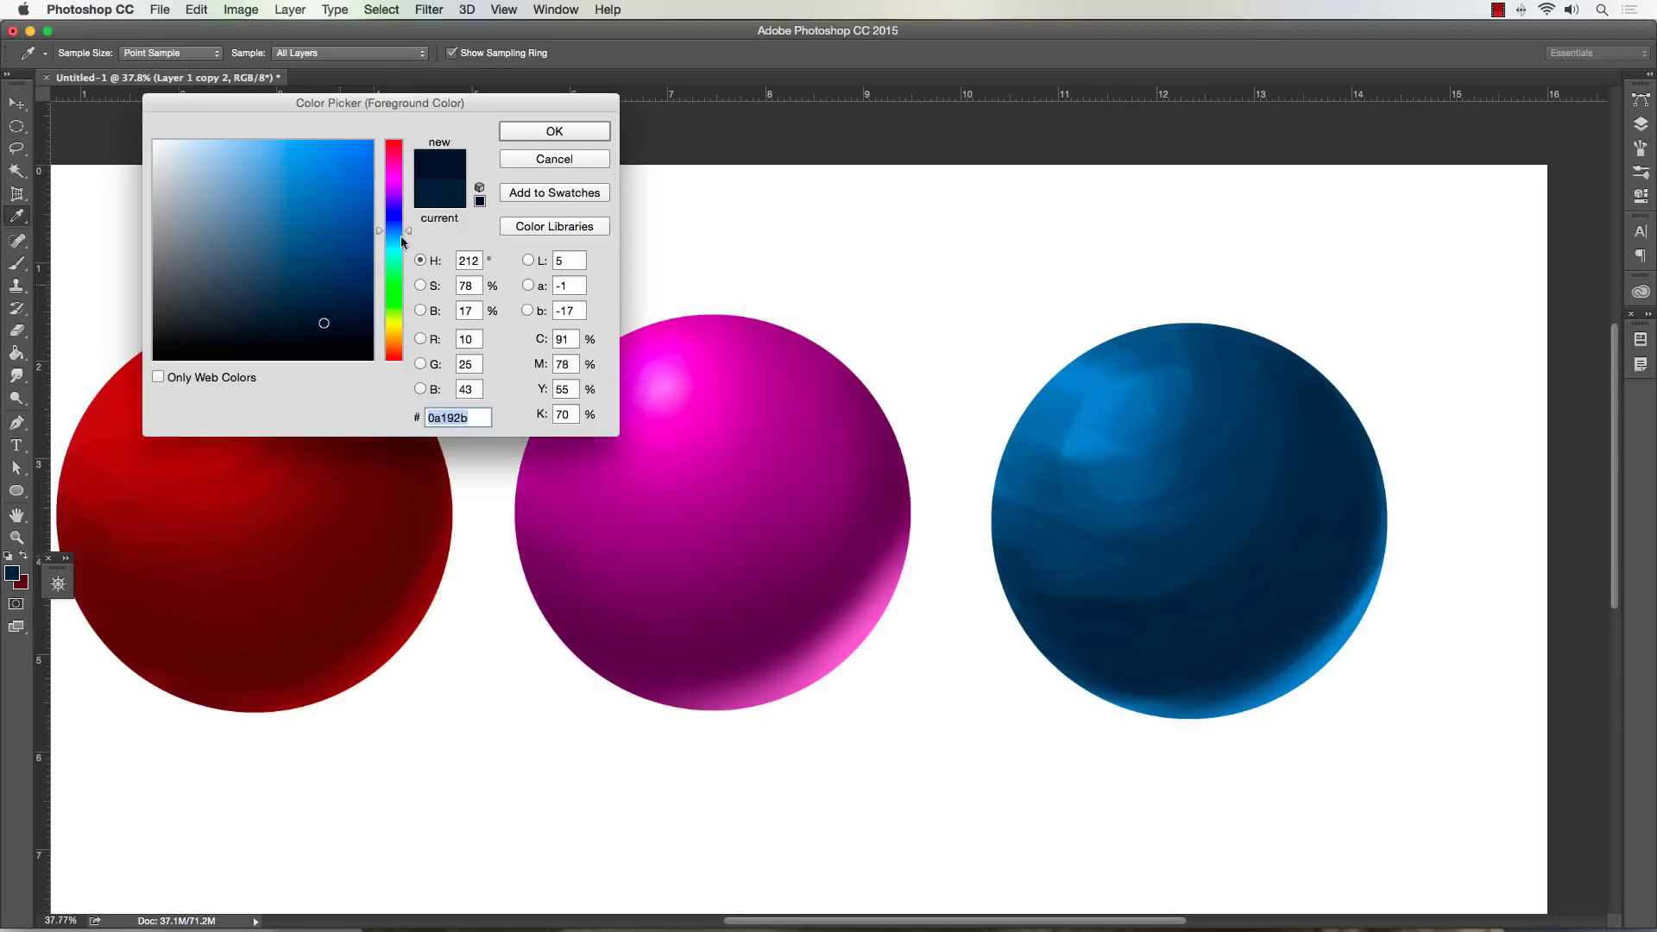
left_click(533, 131)
key("b")
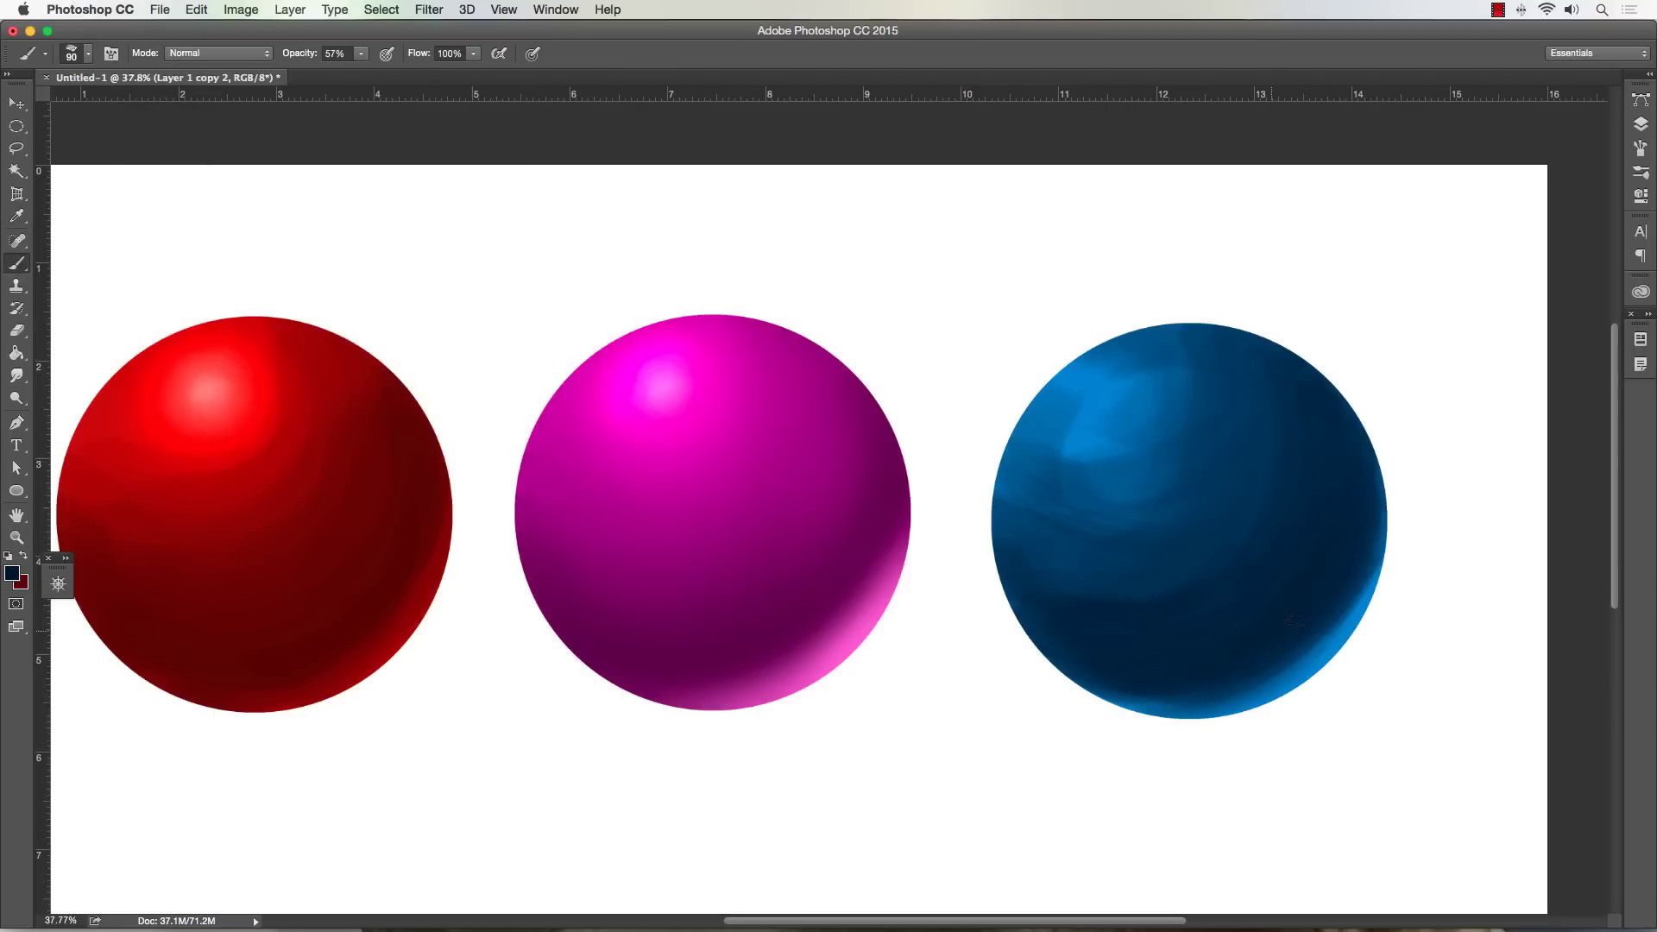
key("bracketright")
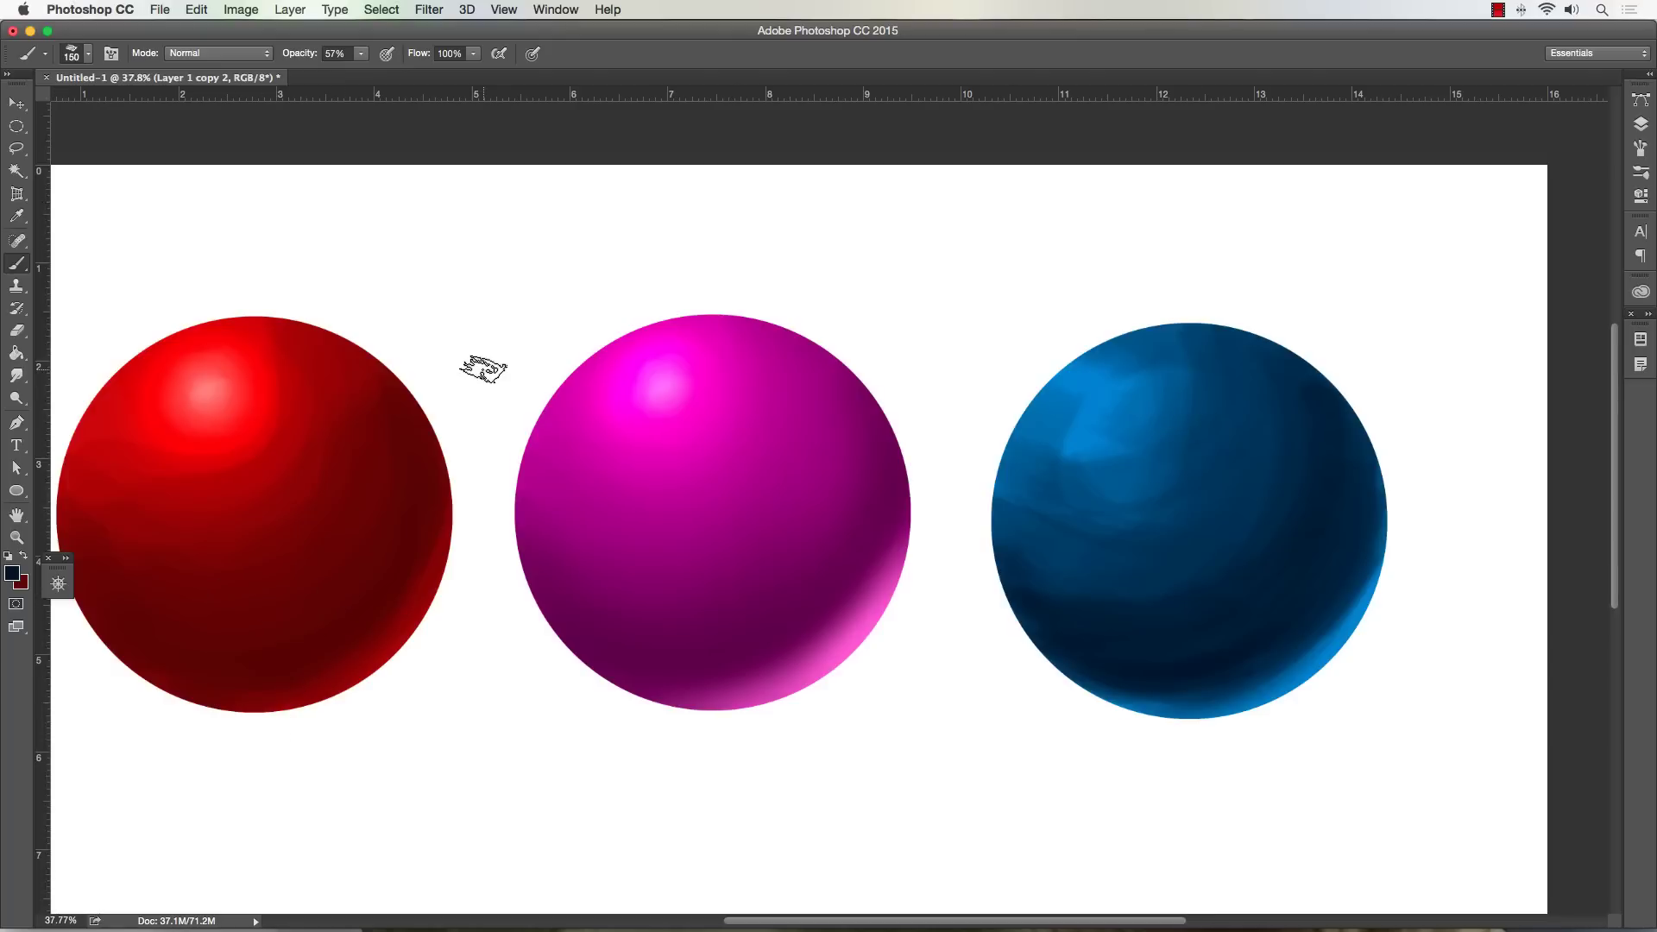
- Switch to the Smudge tool and review the Scattering and Transfer settings of its Blending Brush - Smooth preset
left_click(19, 375)
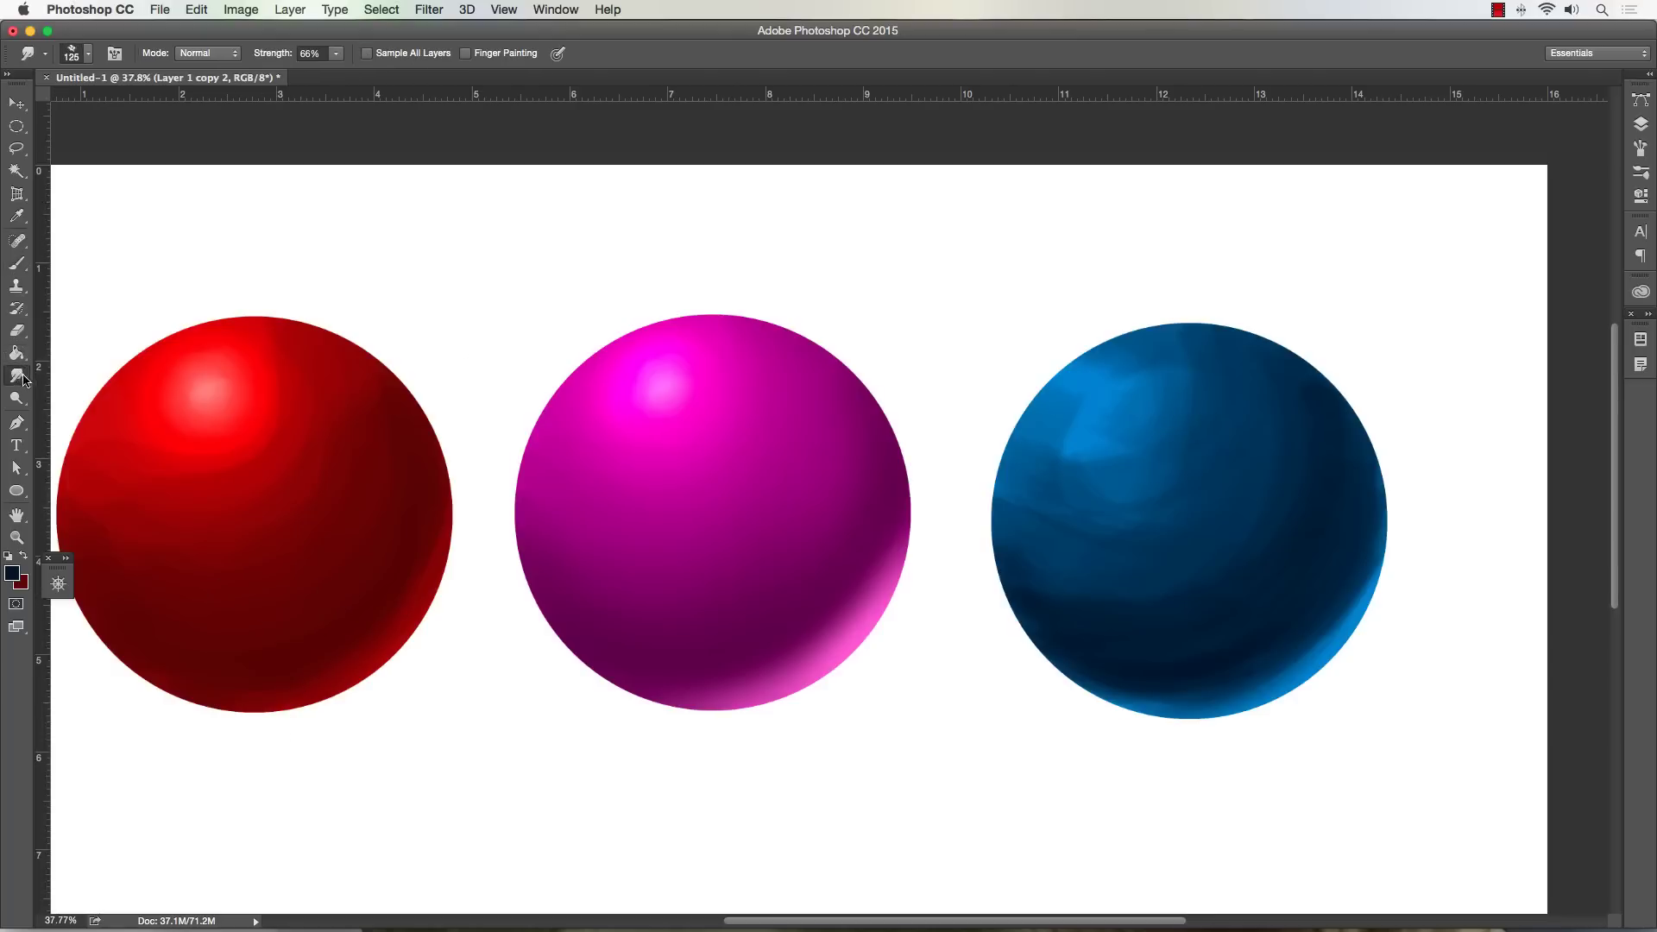
left_click(91, 55)
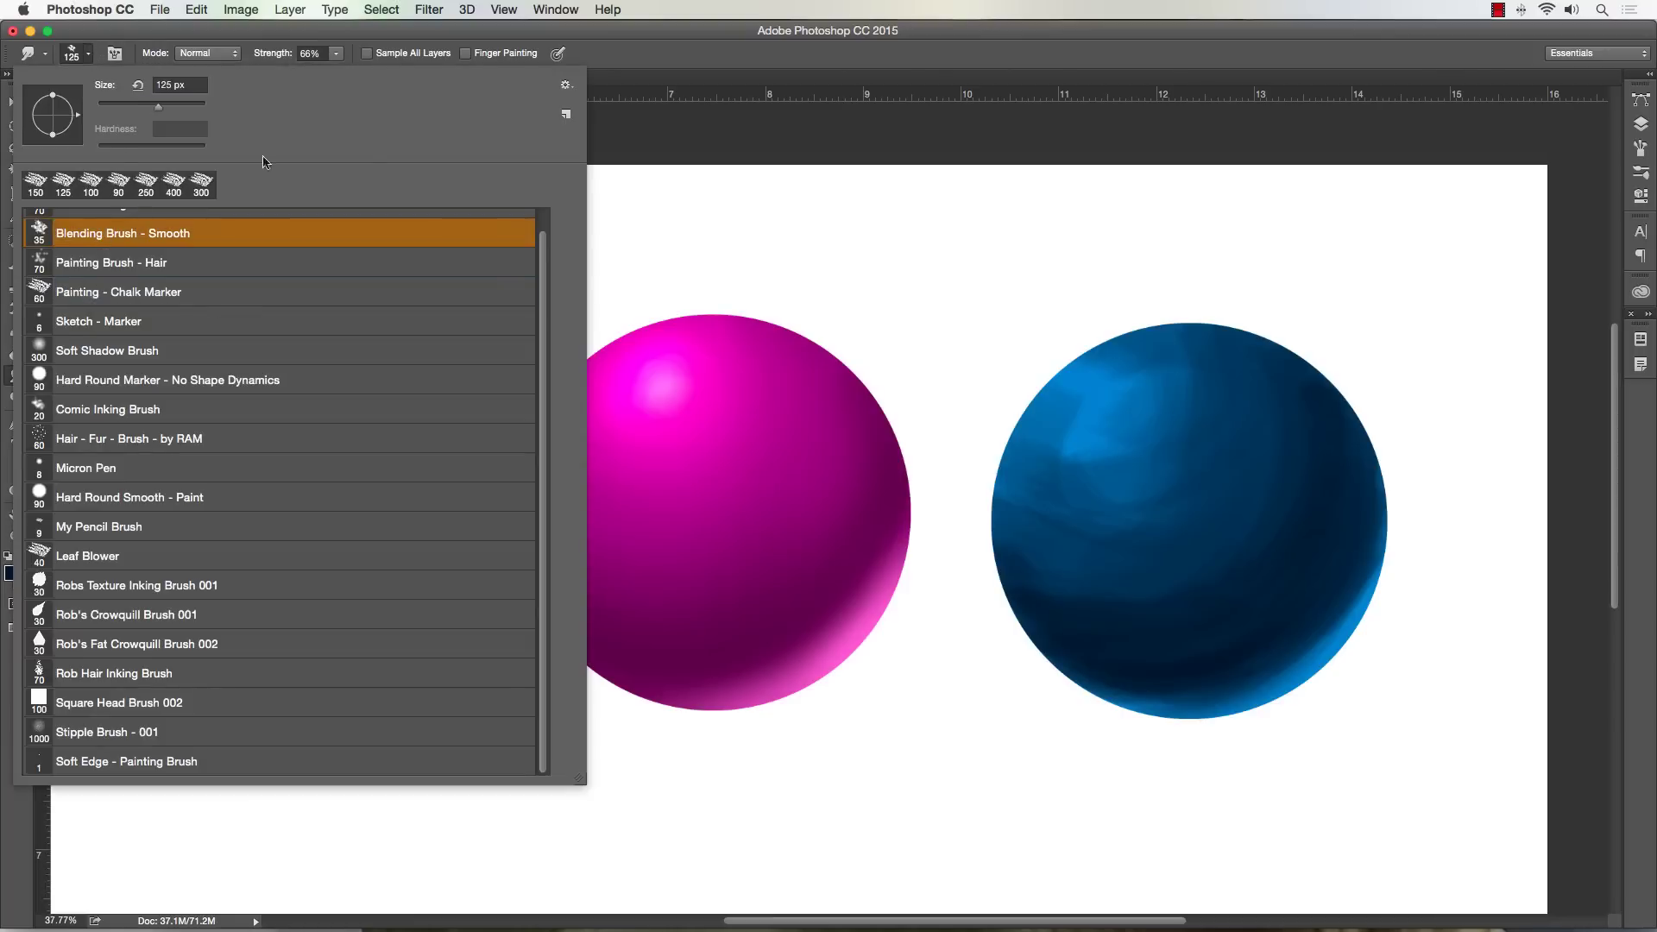
left_click(626, 125)
left_click(1640, 147)
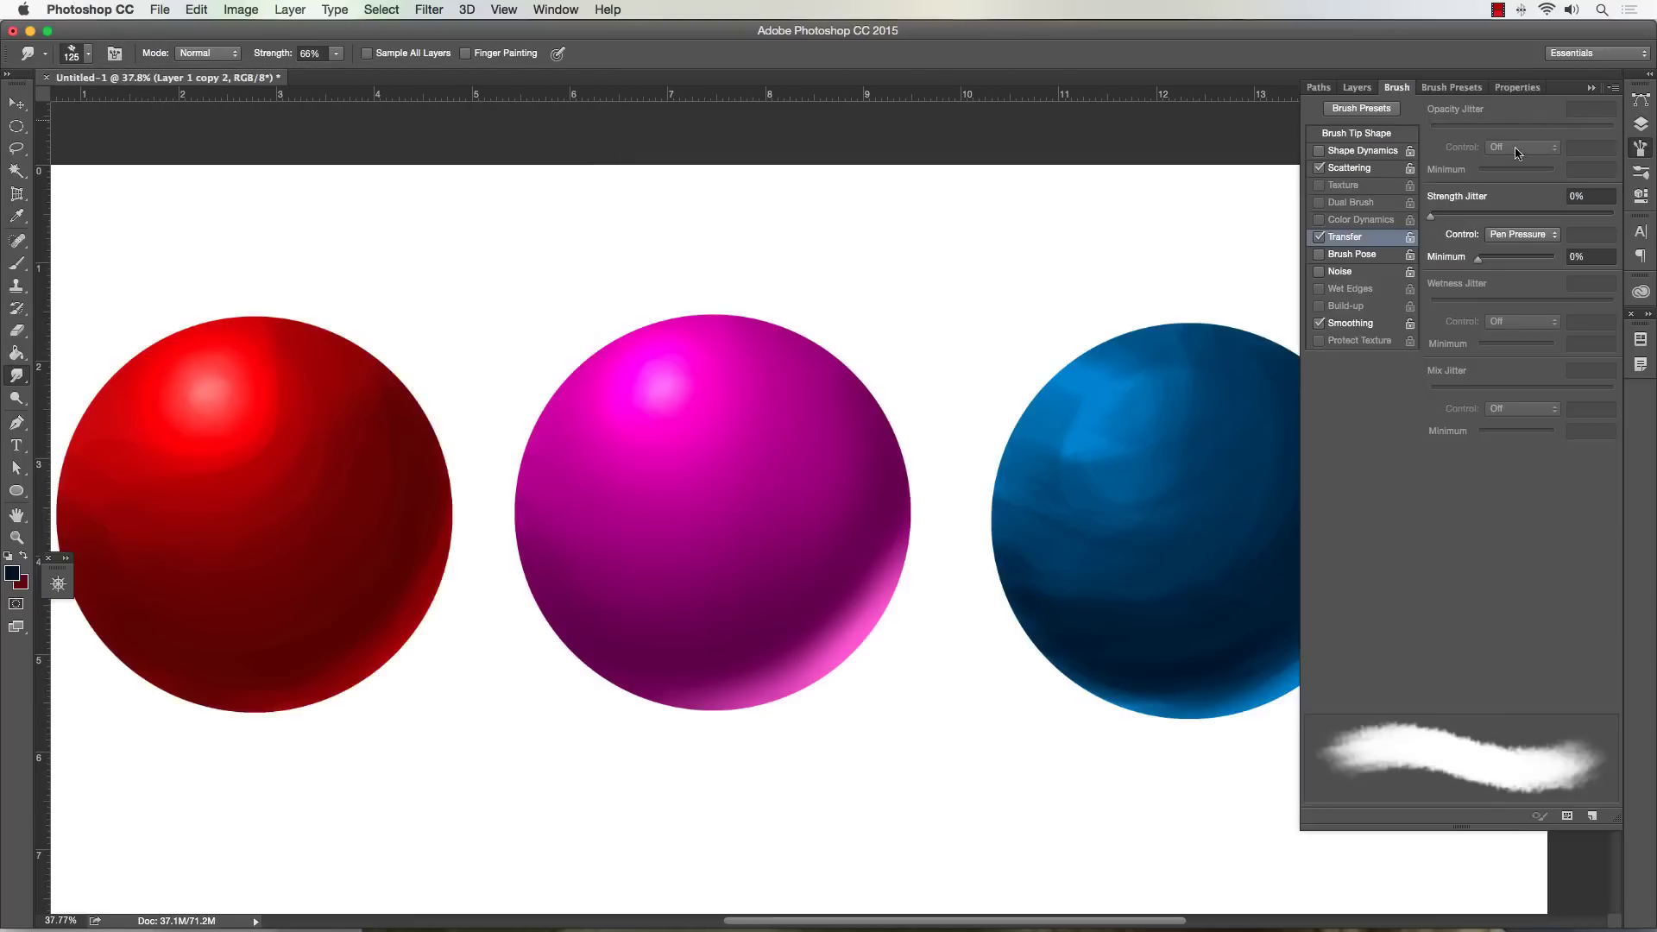
left_click(1361, 169)
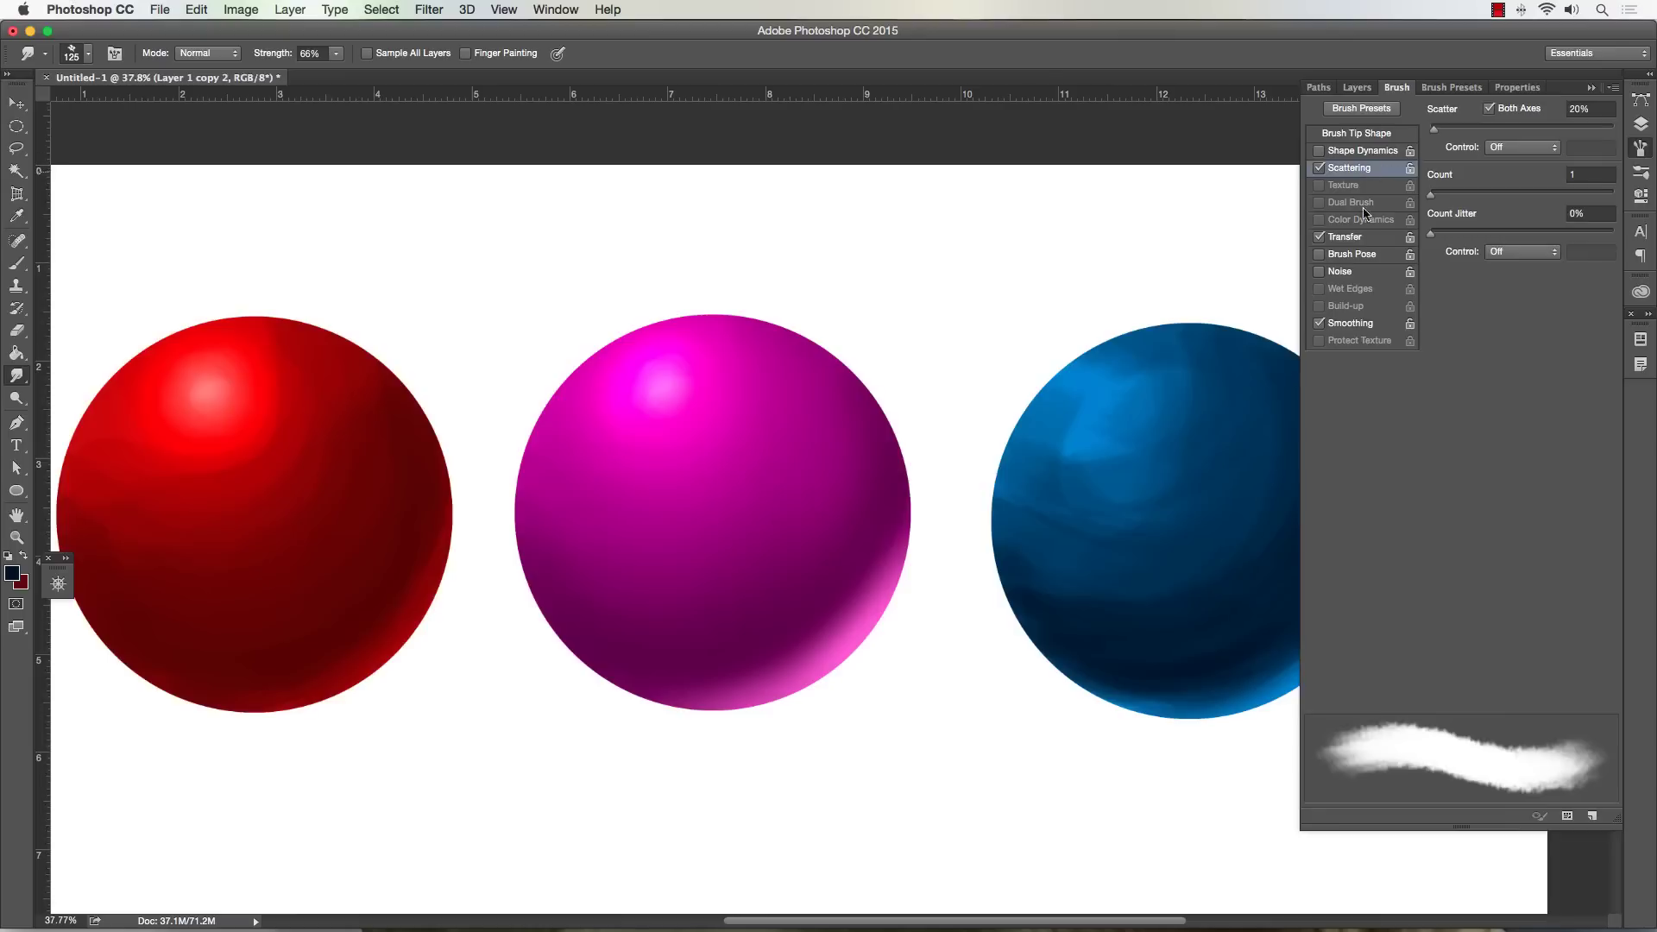
left_click(1358, 239)
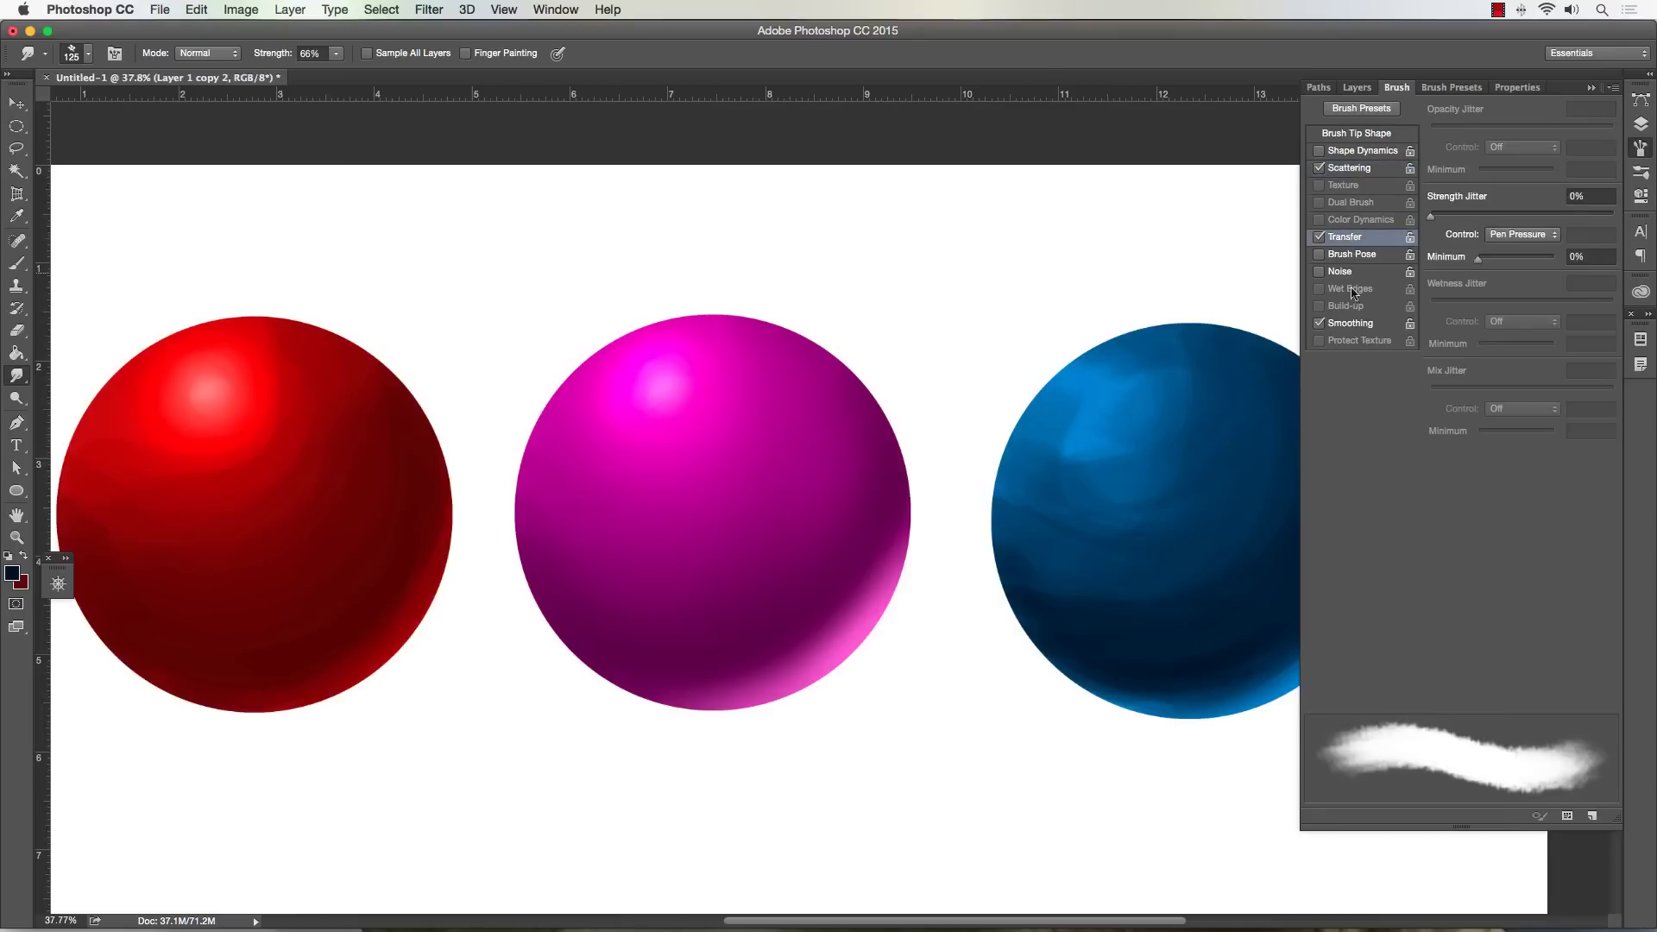
left_click(1638, 145)
- Smudge the blue sphere's tones into a smooth gradient, varying the brush size between 100 and 175 px
key("bracketright")
key("bracketright")
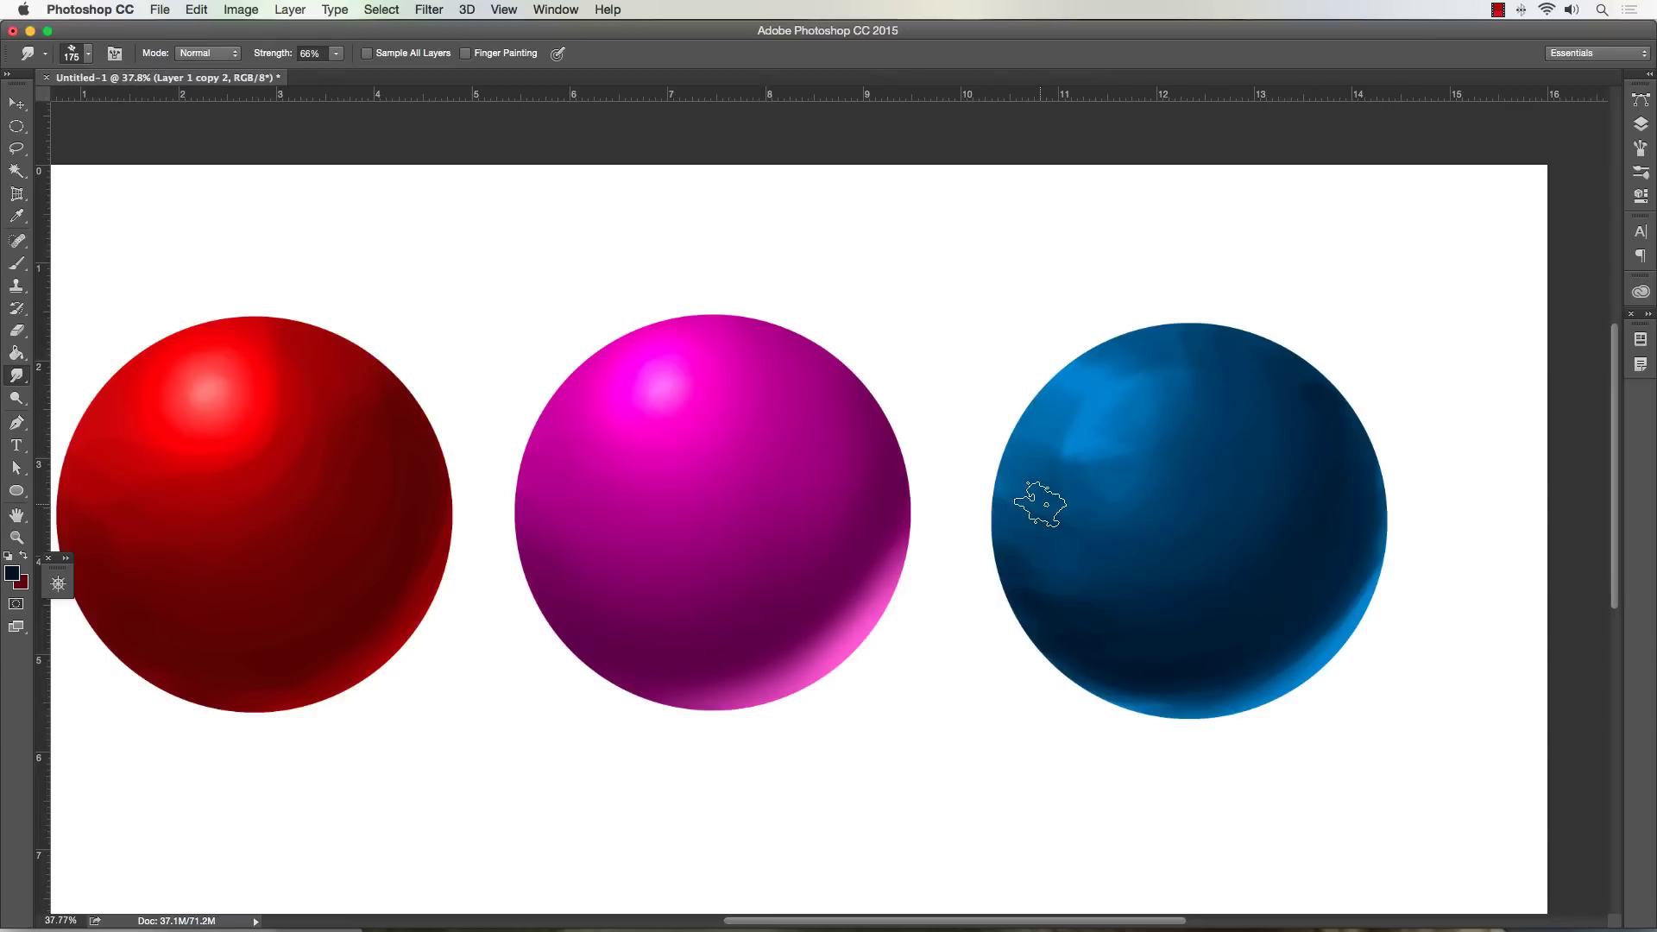
key("bracketleft")
key("bracketleft")
key("bracketleft")
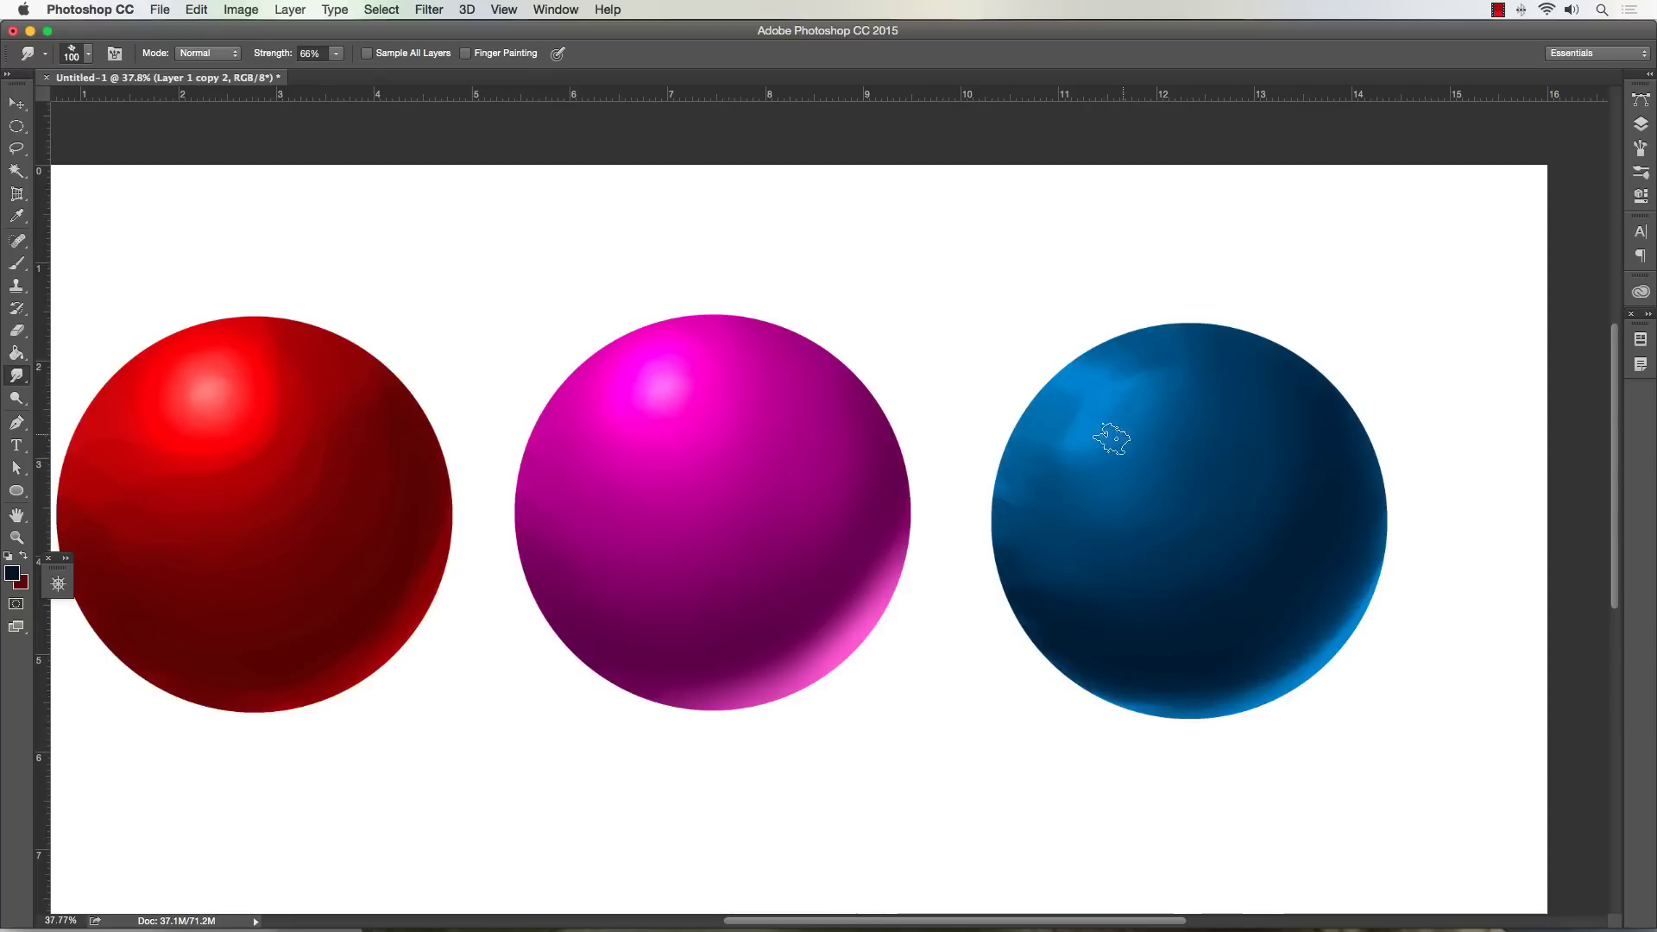
key("bracketright")
key("bracketright")
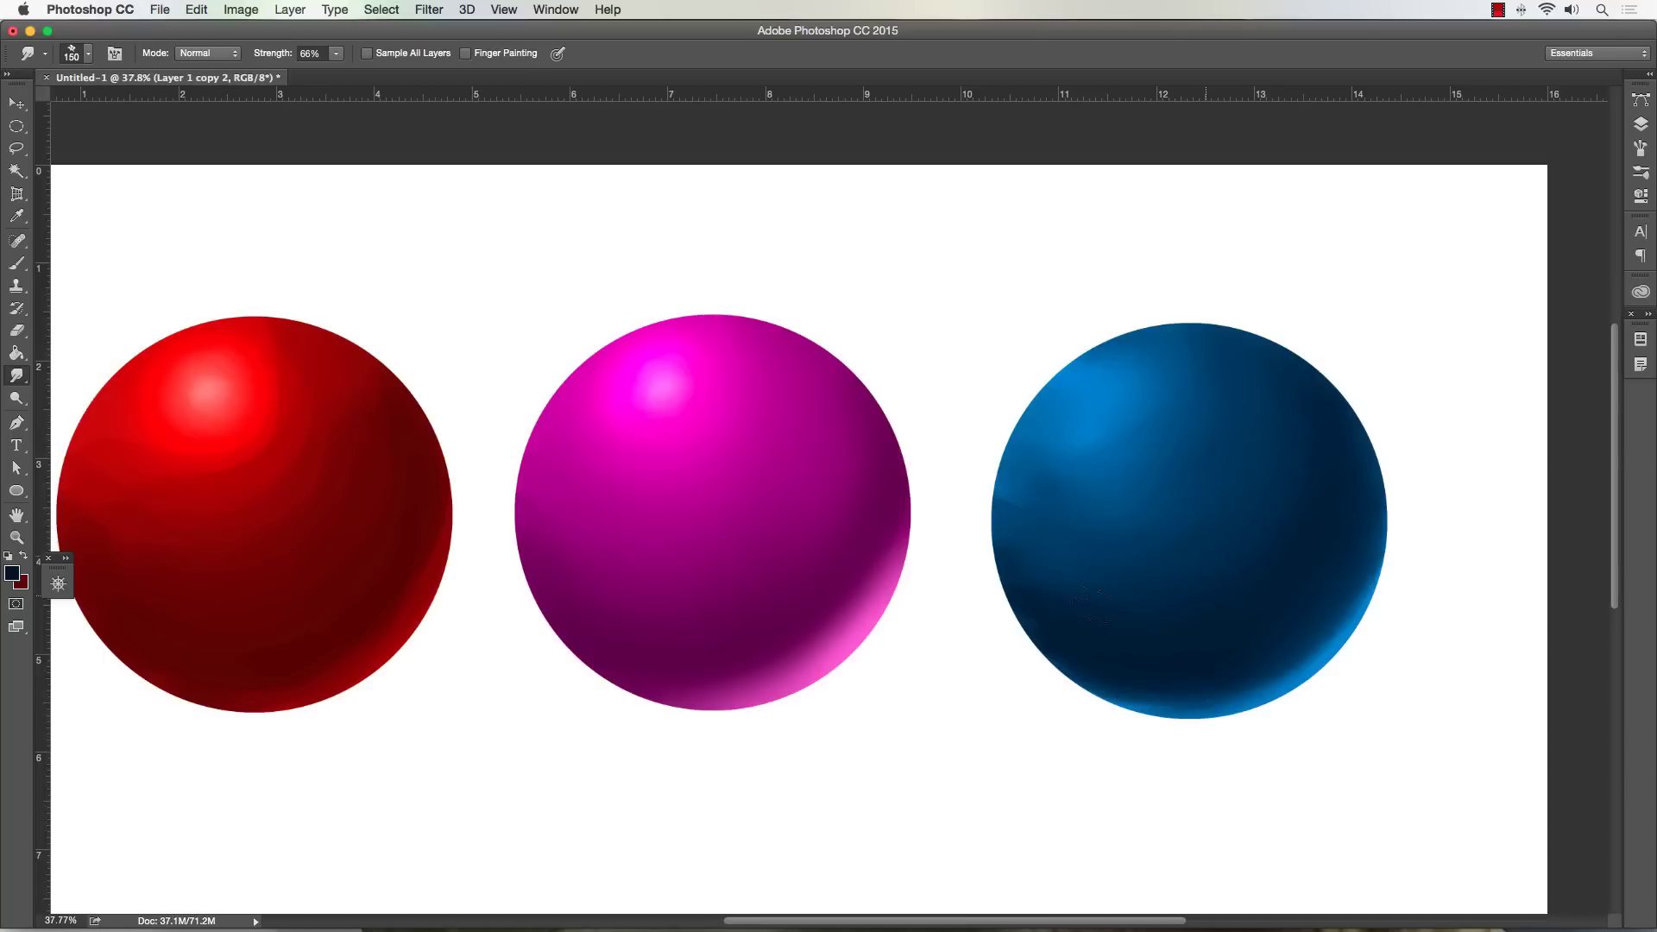
key("bracketleft")
- Sample the blue sphere's highlight, lighten it to pale blue a0c8f4 as the foreground colour, and return to the Brush tool
key("i")
left_click(13, 573)
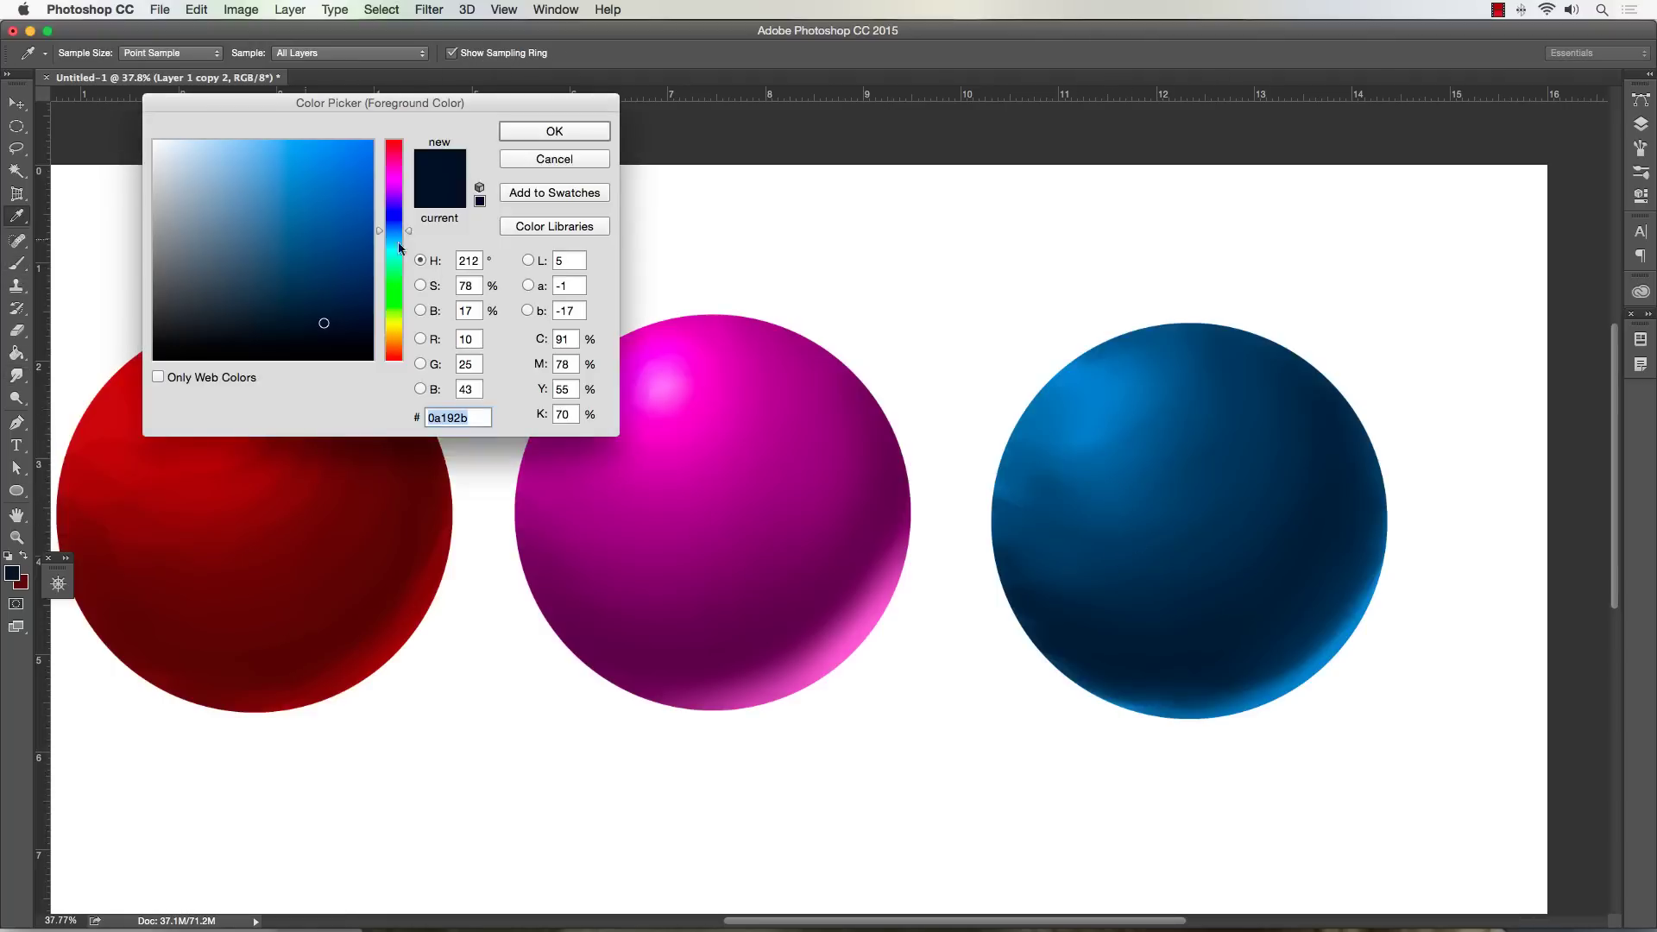
left_click(1092, 383)
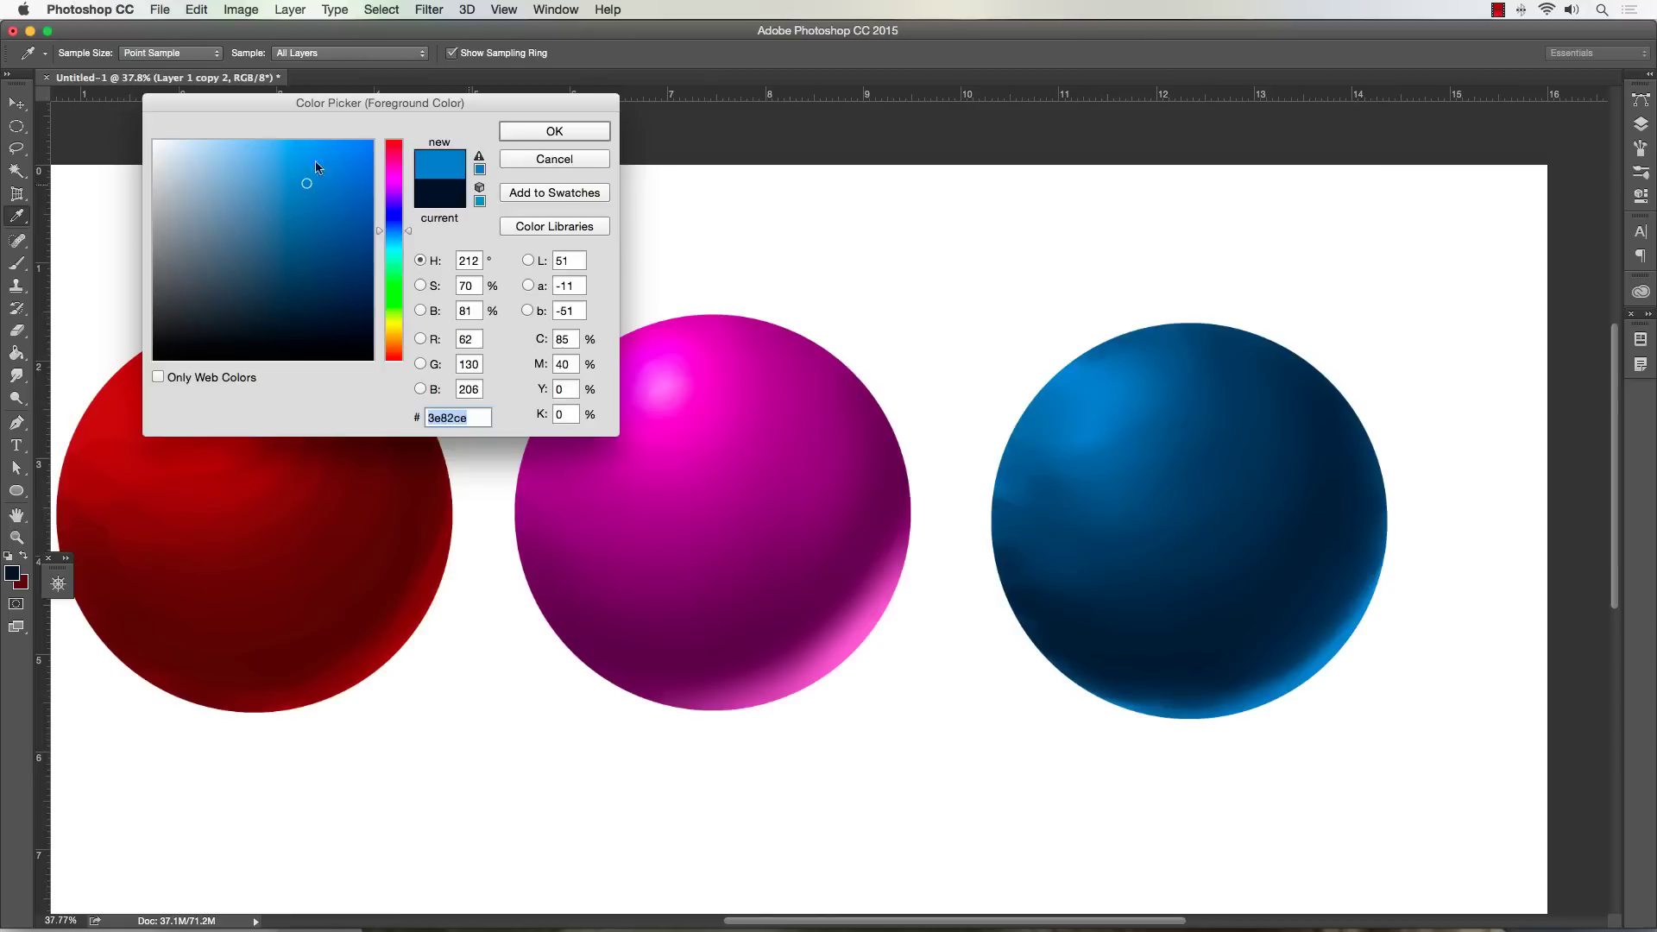
left_click_drag(264, 155, 237, 151)
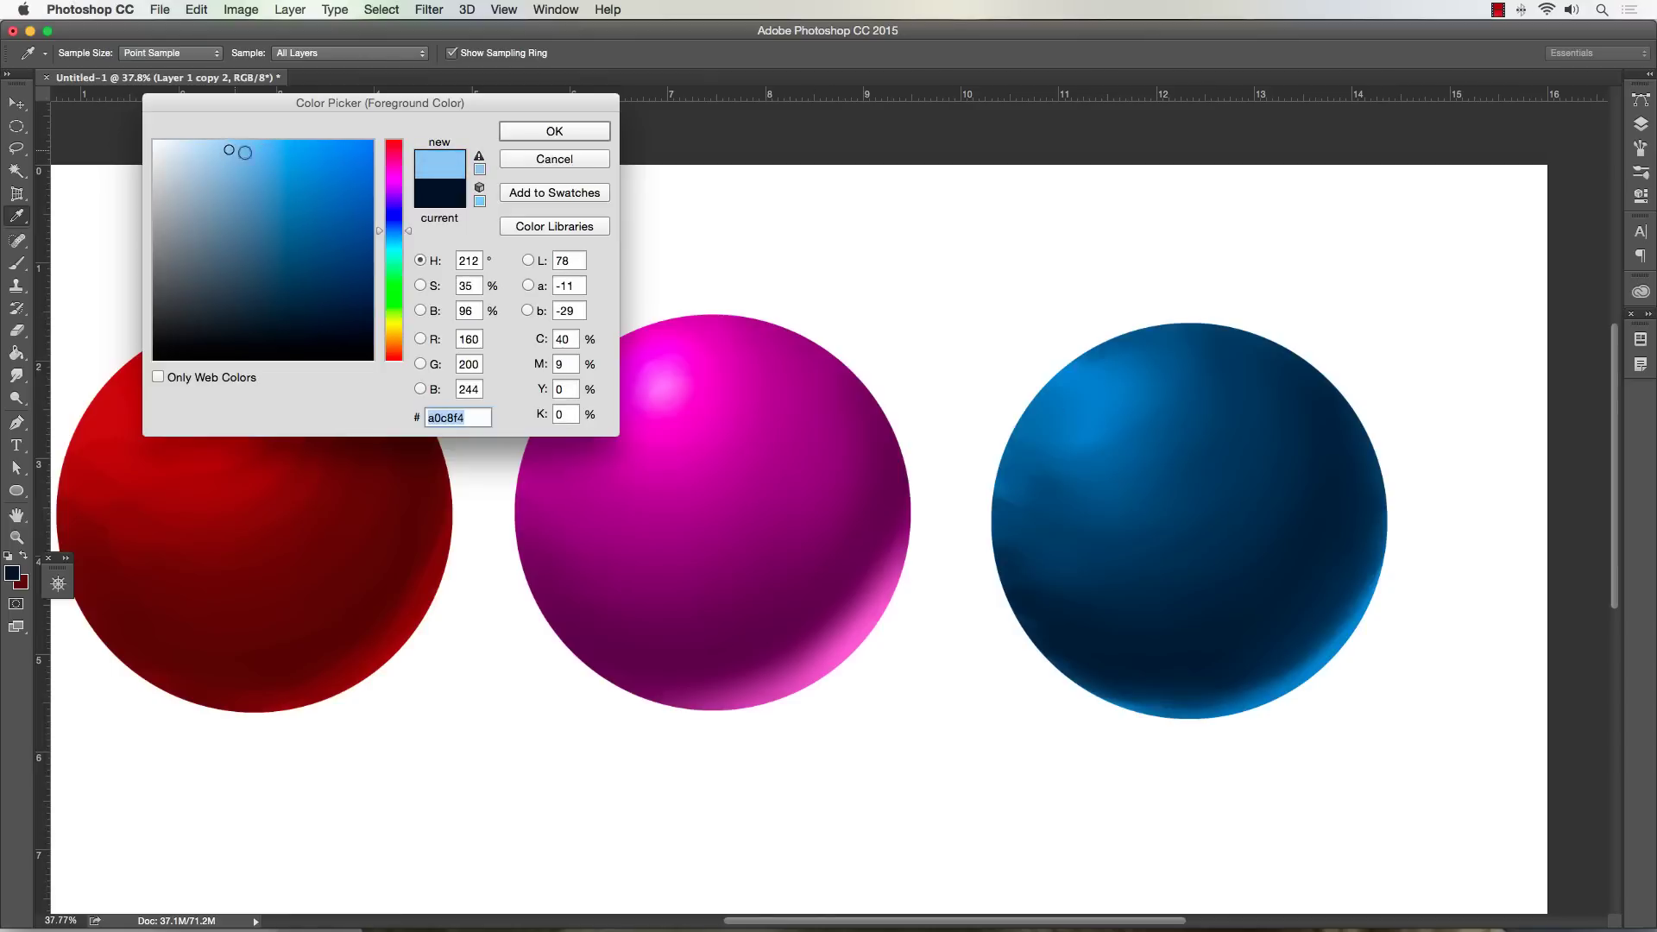
left_click(515, 132)
key("b")
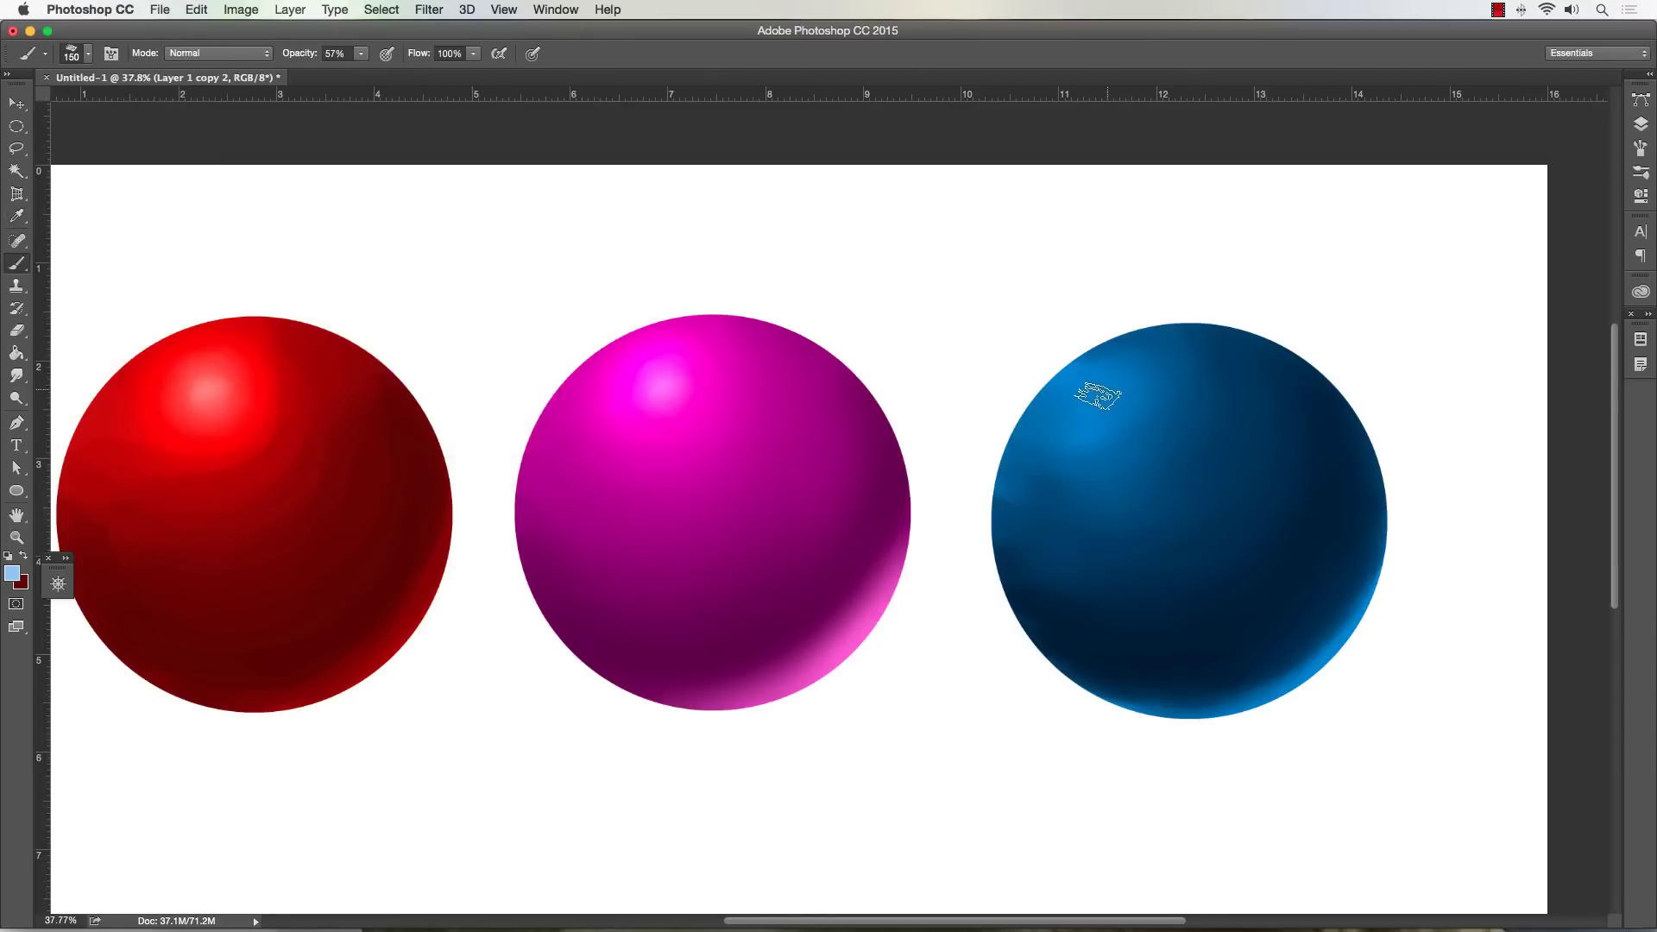
- Paint a pale blue highlight on the upper-left of the blue sphere, enlarging the brush as needed
key("]")
left_click(1094, 396)
key("]")
key("]")
key("]")
left_click_drag(1139, 361, 1057, 423)
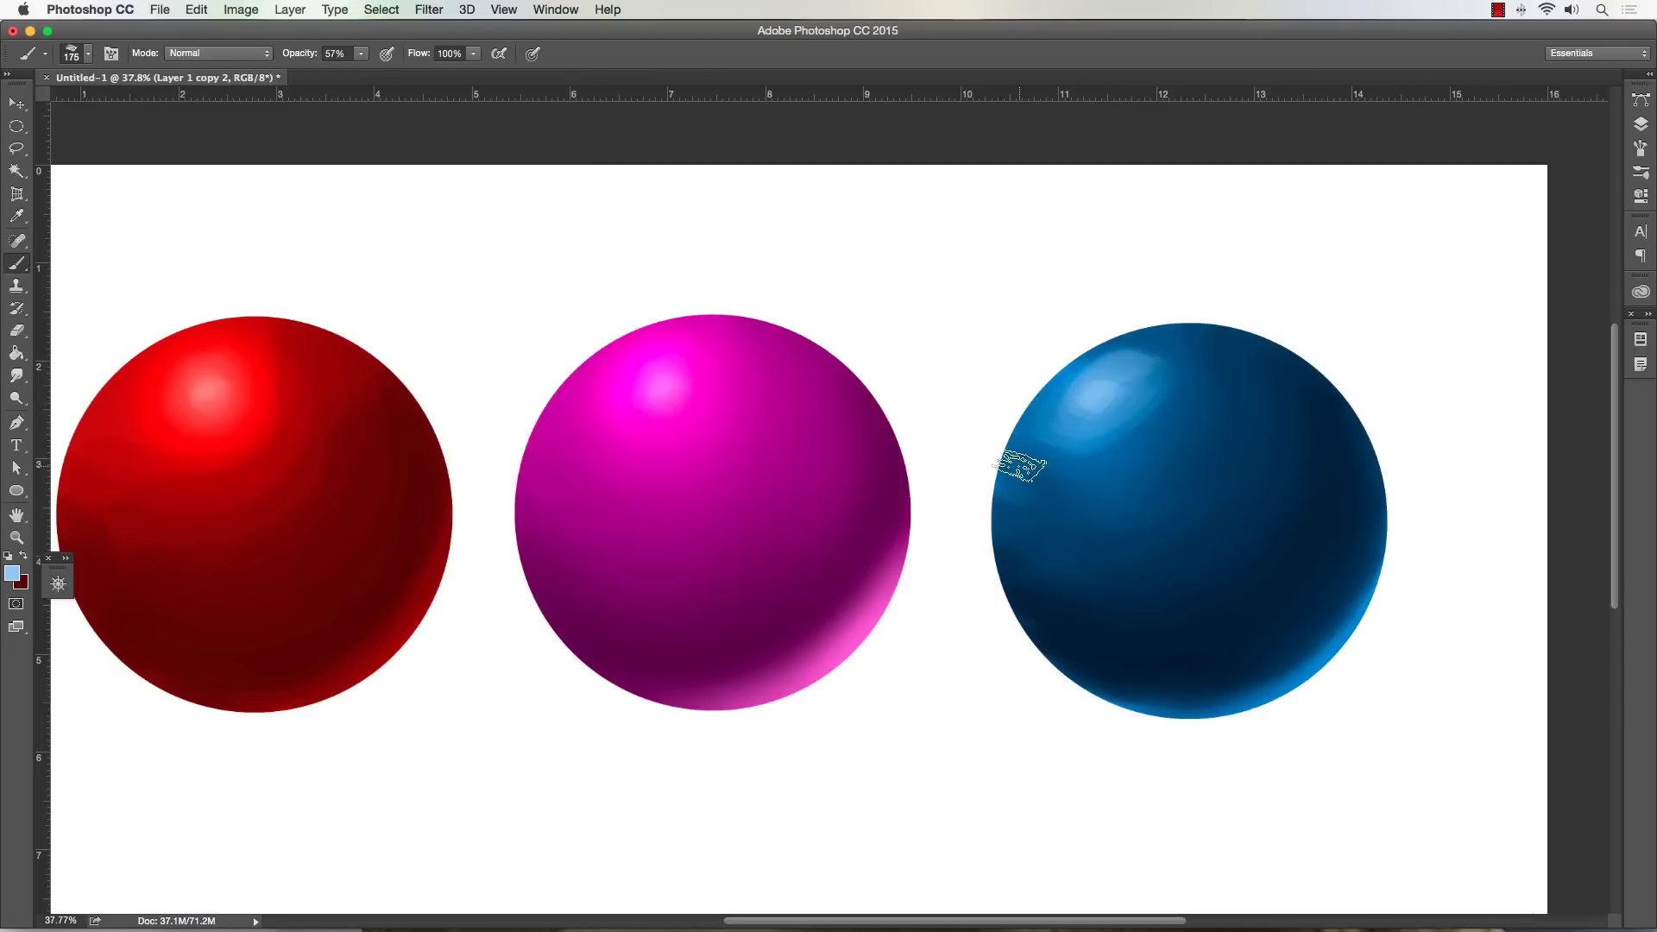
- Paint a thin pale blue reflected light along the sphere's lower-right rim with the brush reduced to about 60 px
key("[")
key("[")
key("[")
key("[")
key("[")
key("[")
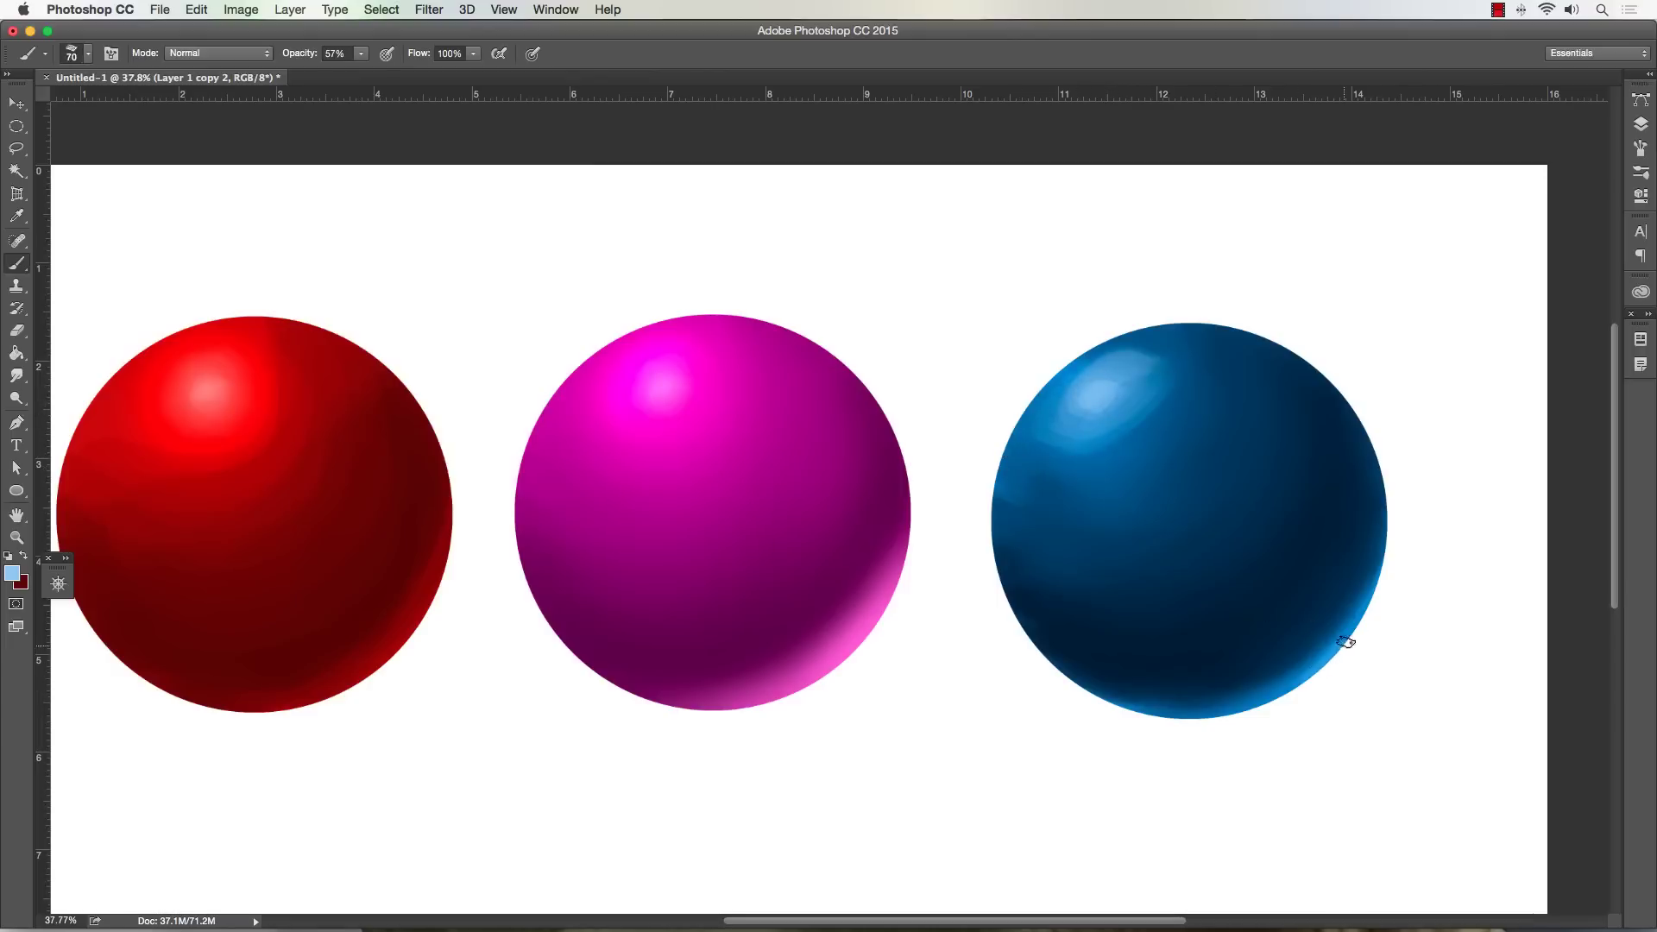
mouse_move(1336, 656)
left_mouse_down()
mouse_move(1270, 693)
mouse_move(1387, 572)
left_mouse_up()
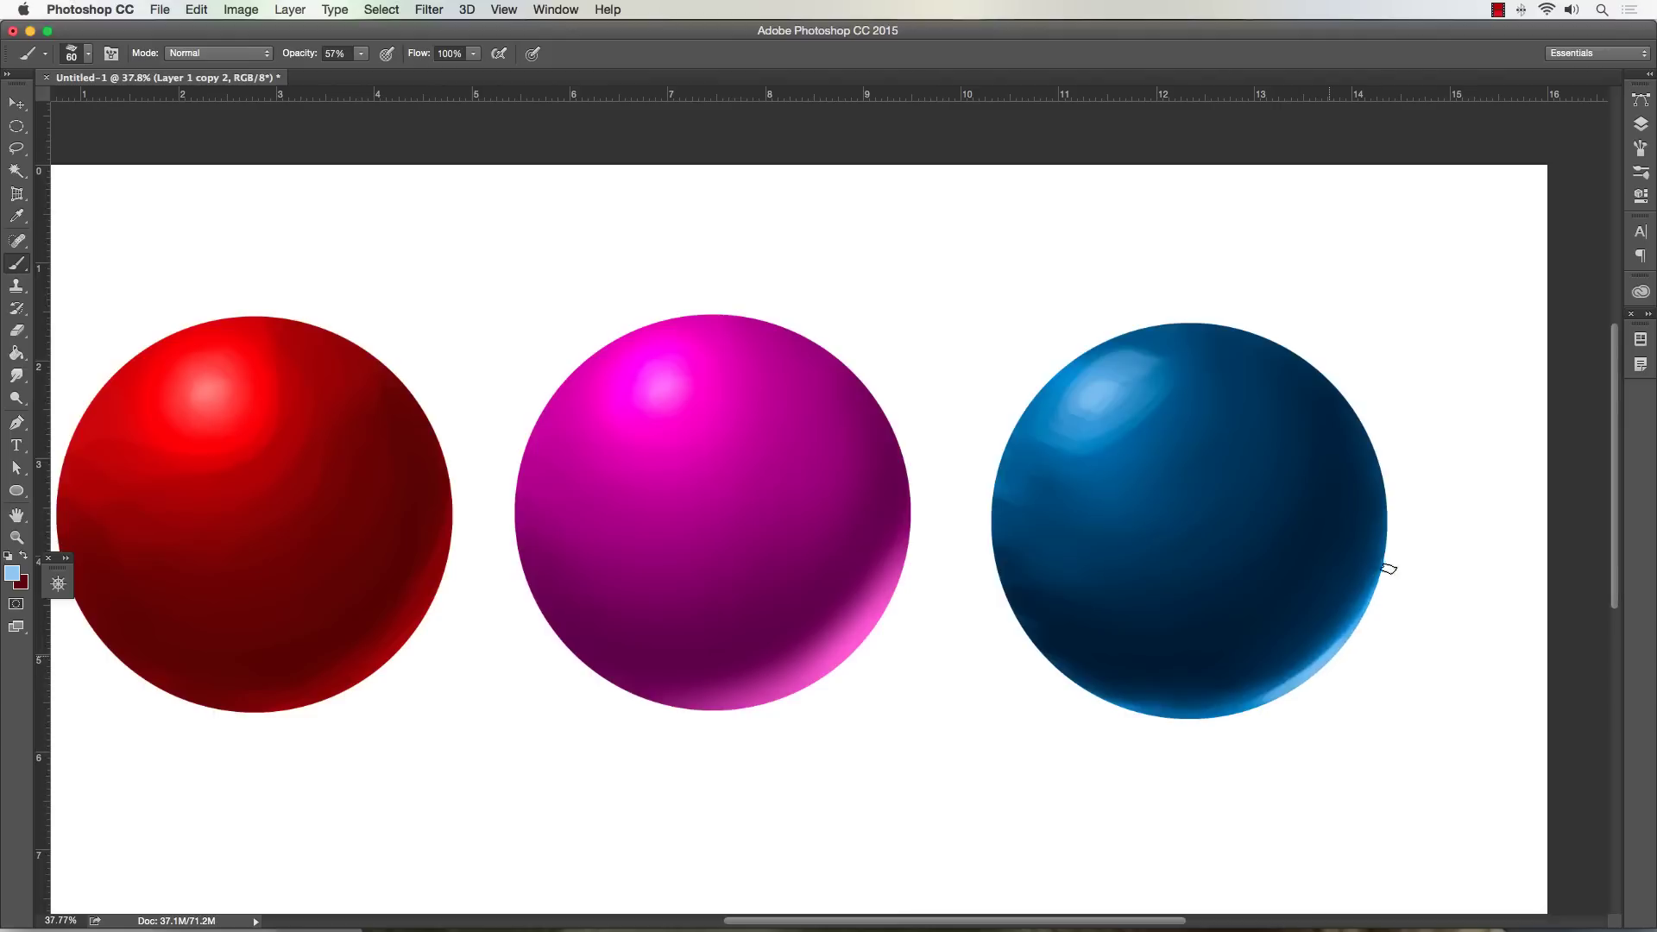
mouse_move(1326, 662)
left_mouse_down()
mouse_move(1193, 724)
mouse_move(1333, 654)
mouse_move(1306, 676)
left_mouse_up()
left_click_drag(1376, 588, 1267, 709)
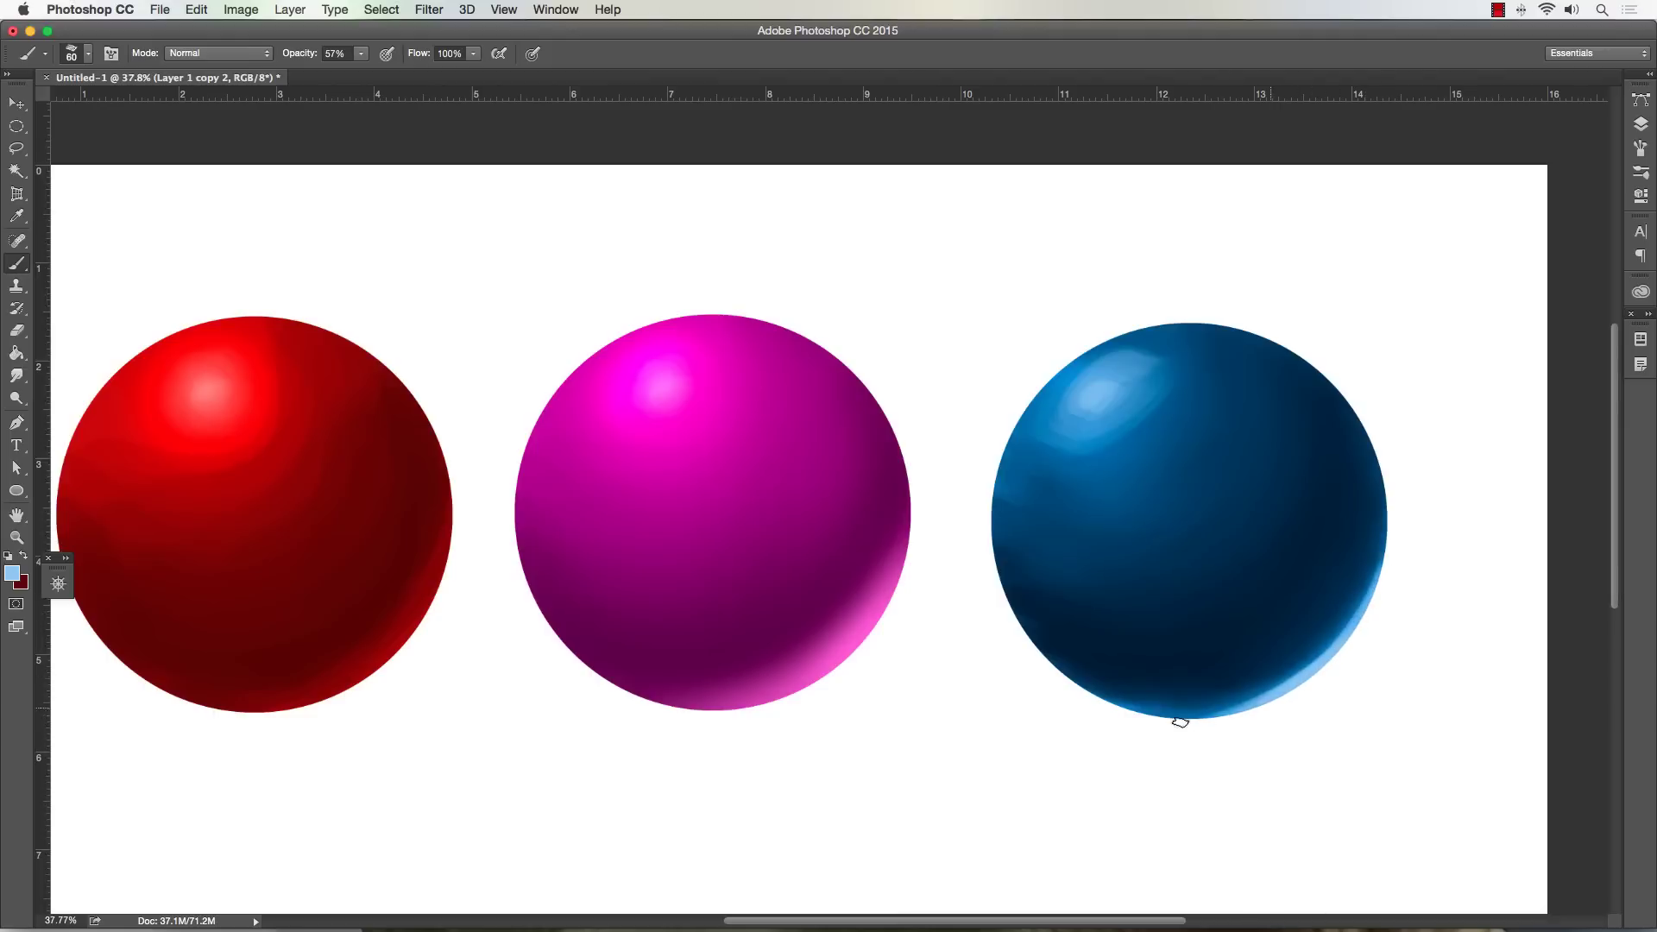
mouse_move(1155, 714)
left_mouse_down()
mouse_move(1277, 688)
mouse_move(1342, 649)
left_mouse_up()
- Smudge the edges of the pale highlight into the blue sphere's surrounding tone, starting with a 125 px brush
left_click(17, 377)
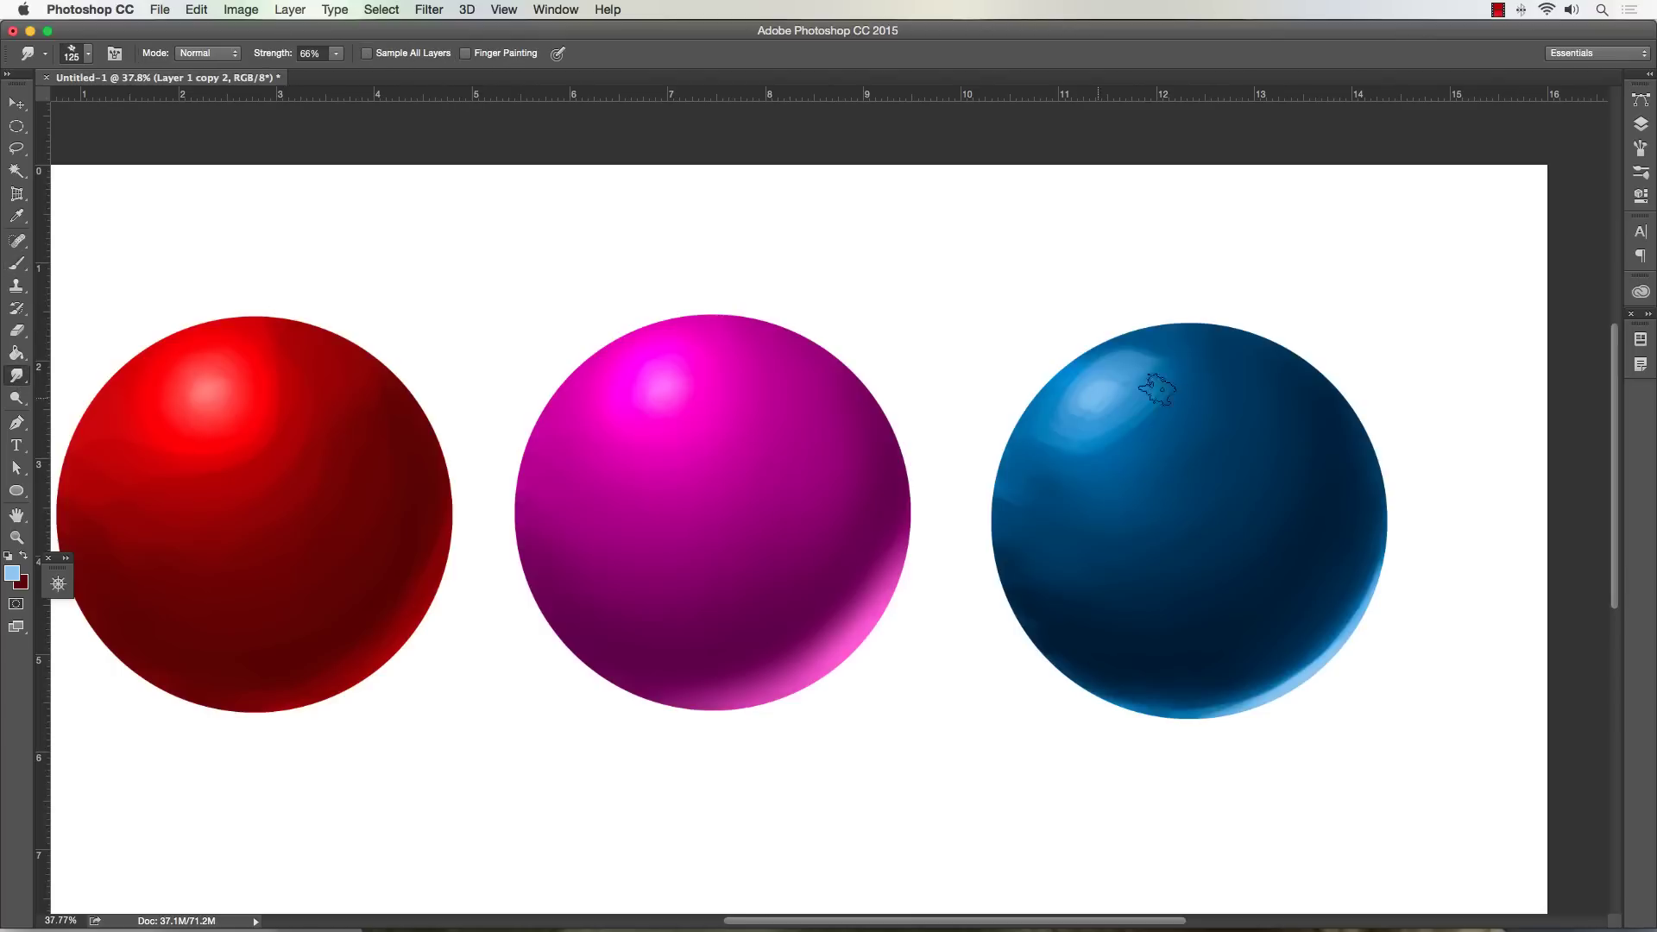
mouse_move(1157, 400)
left_mouse_down()
mouse_move(1096, 447)
mouse_move(1125, 377)
mouse_move(1096, 382)
mouse_move(1078, 412)
mouse_move(1131, 405)
mouse_move(1160, 362)
mouse_move(1145, 417)
mouse_move(1174, 376)
mouse_move(1143, 353)
mouse_move(1164, 389)
mouse_move(1095, 447)
mouse_move(1070, 427)
mouse_move(1109, 419)
mouse_move(1074, 424)
left_mouse_up()
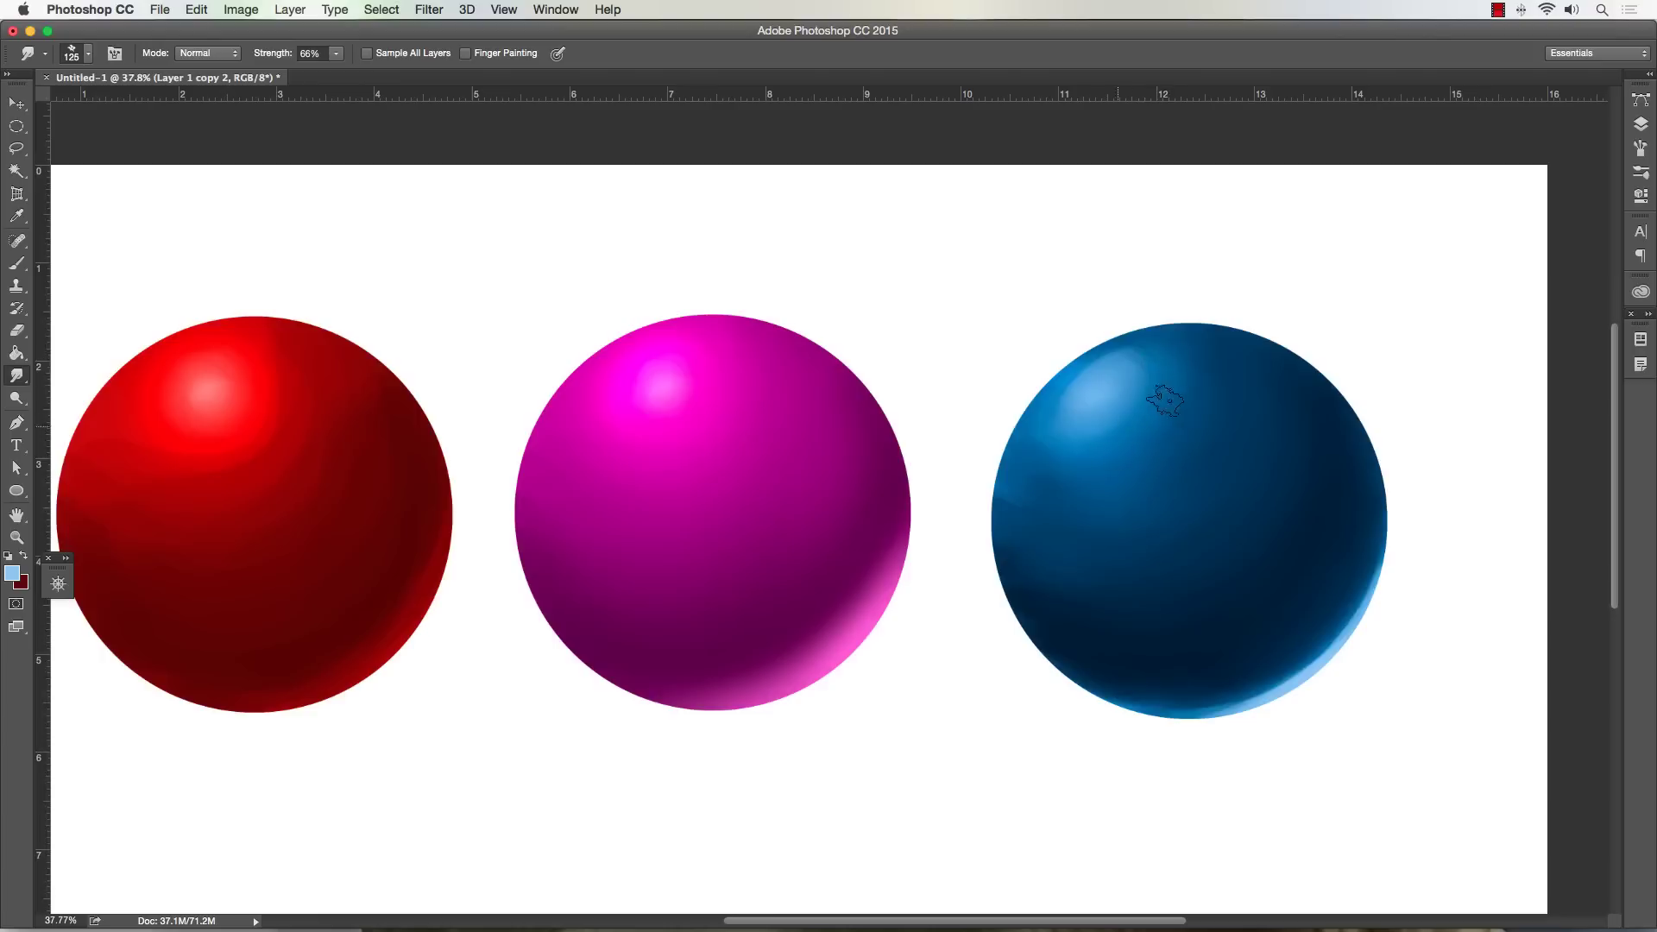
key("bracketleft")
- Blur the blue sphere's tones along the lower-right reflected light and upper-left side using the Blur tool with a 125 px brush
left_click_drag(17, 377, 52, 377)
left_click(52, 375)
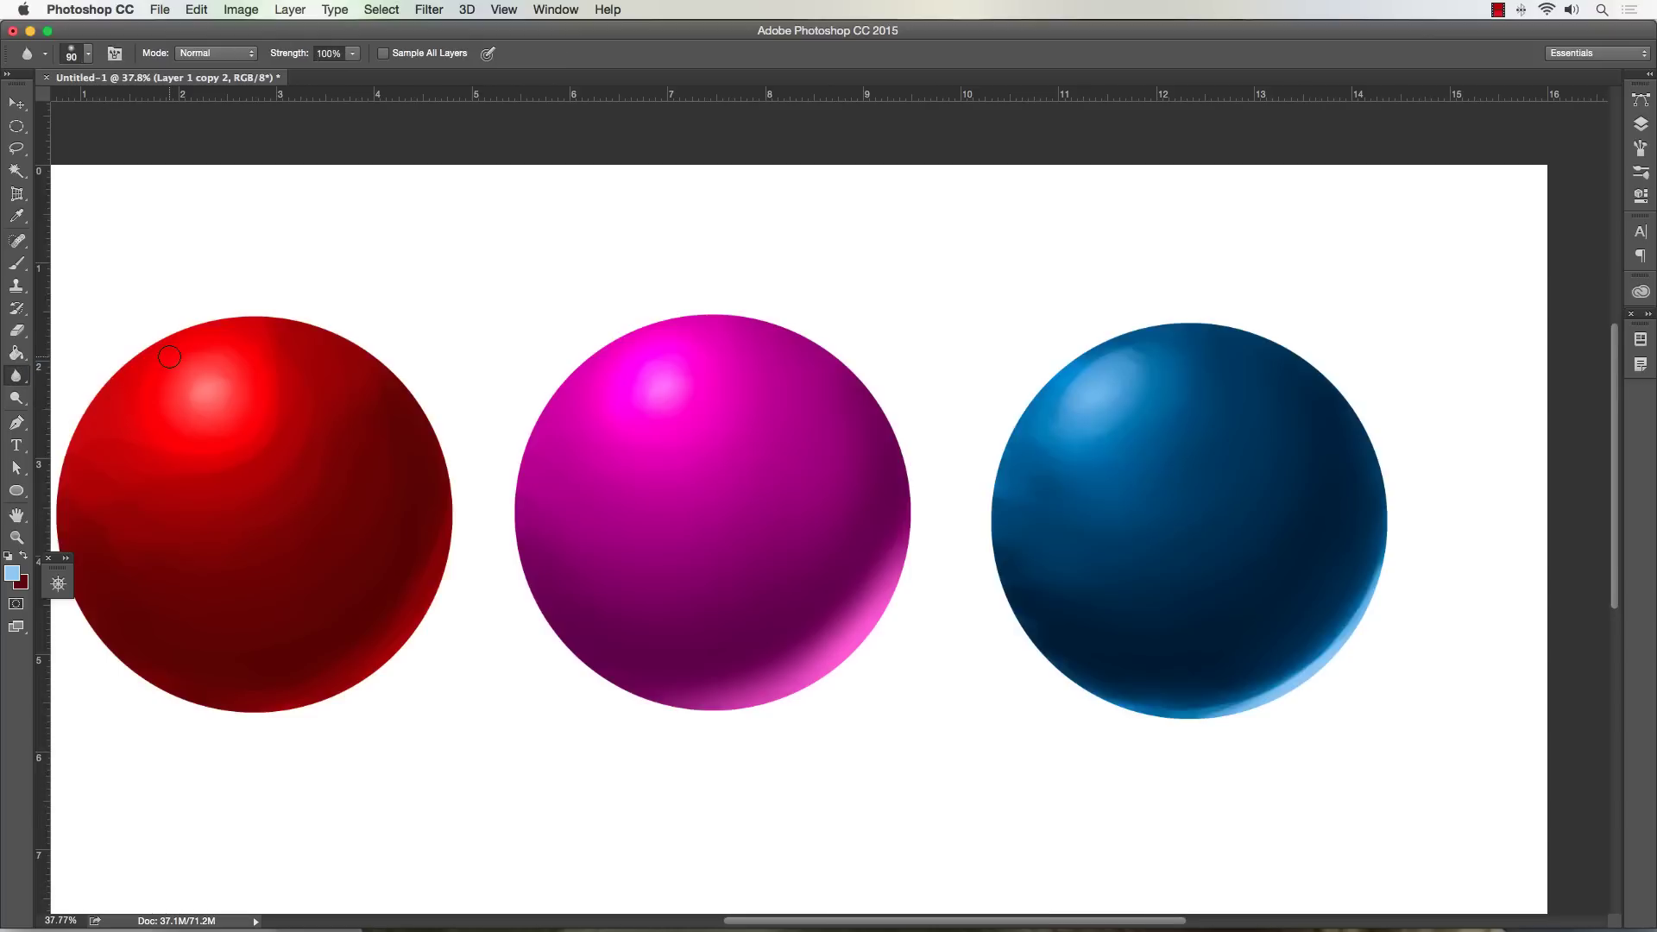
key("bracketright")
key("bracketright")
key("bracketright")
mouse_move(1283, 647)
left_mouse_down()
mouse_move(1184, 687)
mouse_move(1261, 675)
mouse_move(1251, 685)
mouse_move(1361, 572)
mouse_move(1310, 645)
mouse_move(1358, 583)
mouse_move(1210, 699)
mouse_move(1331, 633)
mouse_move(1134, 694)
mouse_move(1235, 676)
mouse_move(1198, 687)
left_mouse_up()
mouse_move(1136, 491)
left_mouse_down()
mouse_move(1148, 426)
mouse_move(1053, 451)
left_mouse_up()
- Examine the blending on the magenta and blue spheres up close and check the Blur tool's brush Transfer settings
left_click(16, 537)
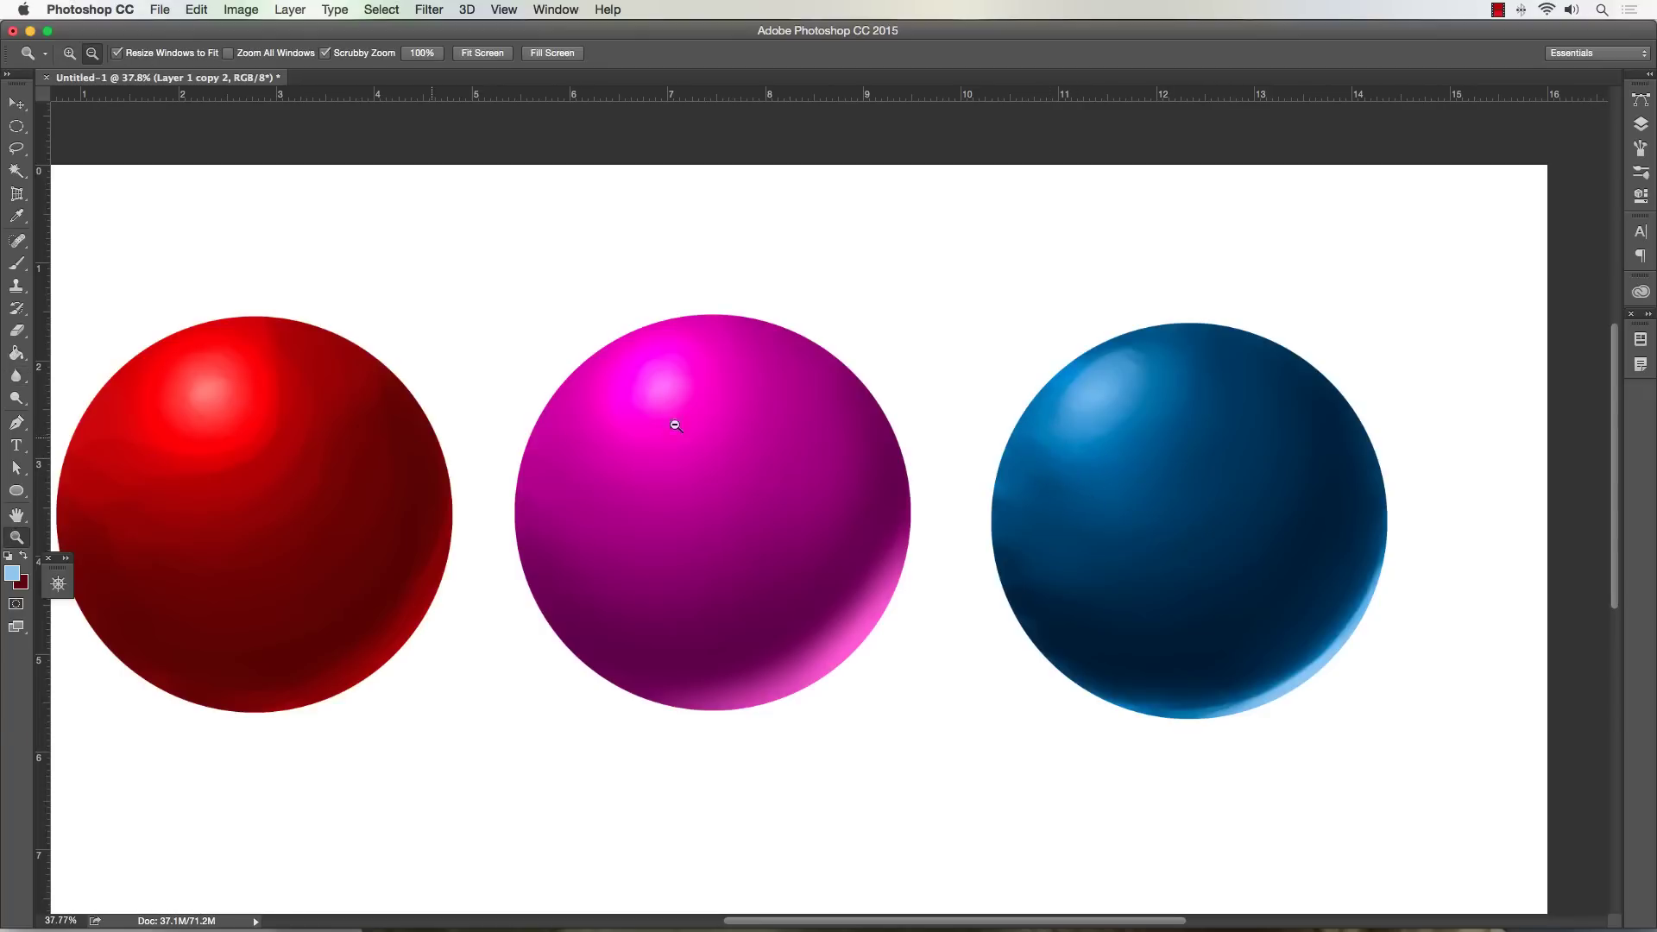
left_click_drag(1129, 394, 1239, 396)
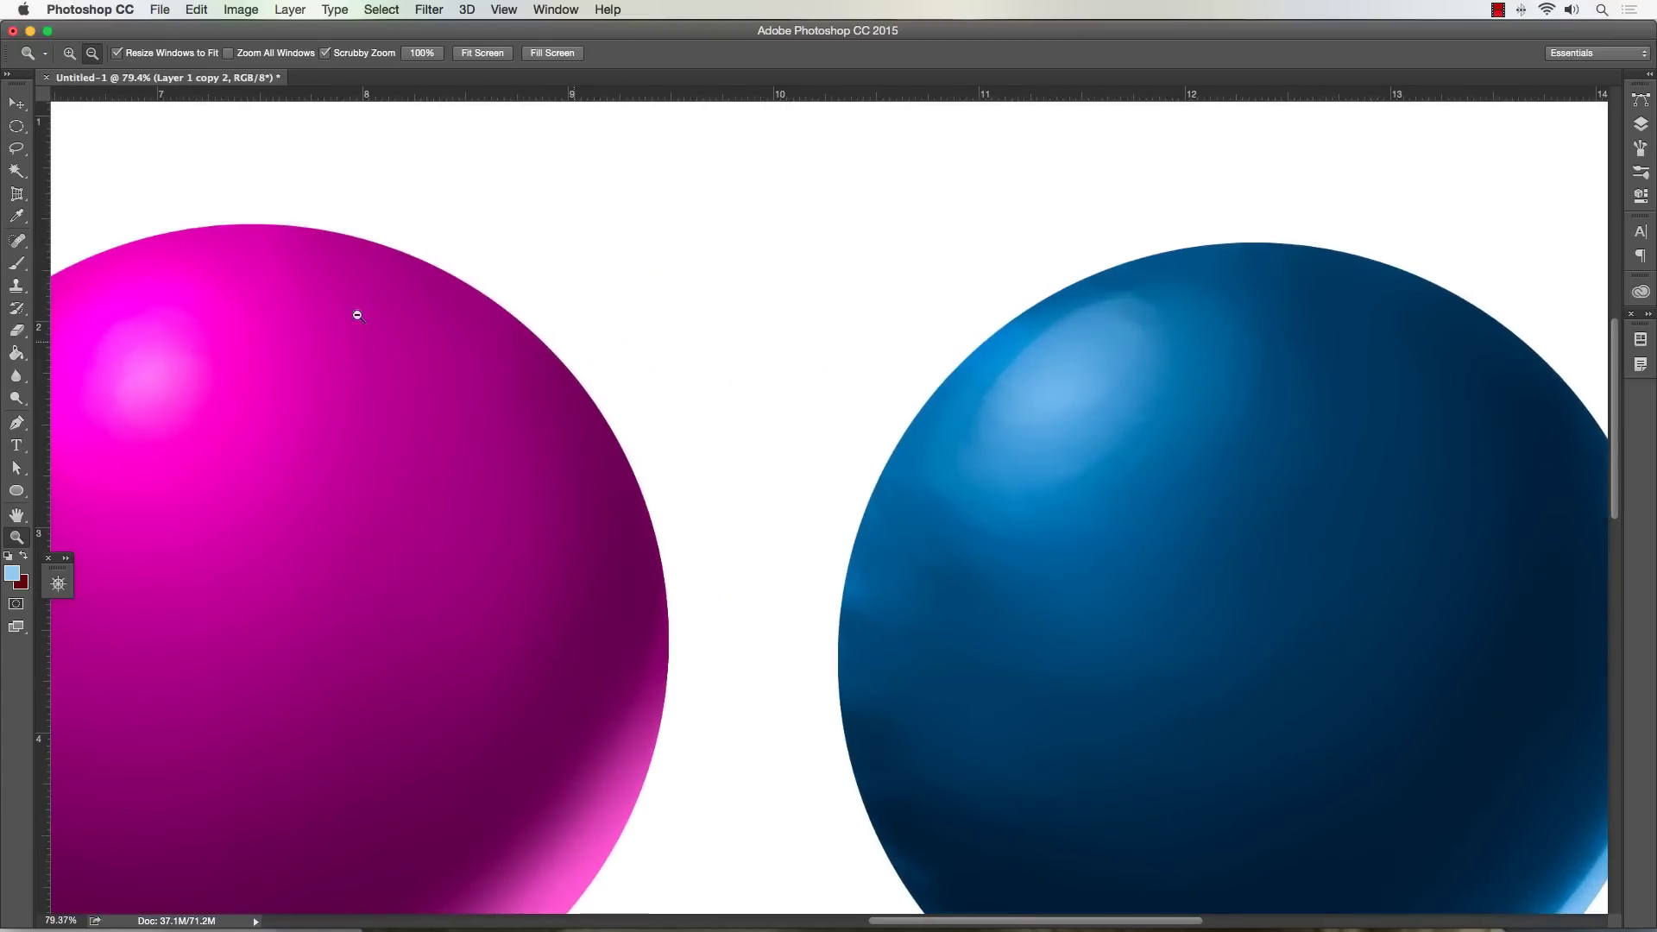
left_click(16, 376)
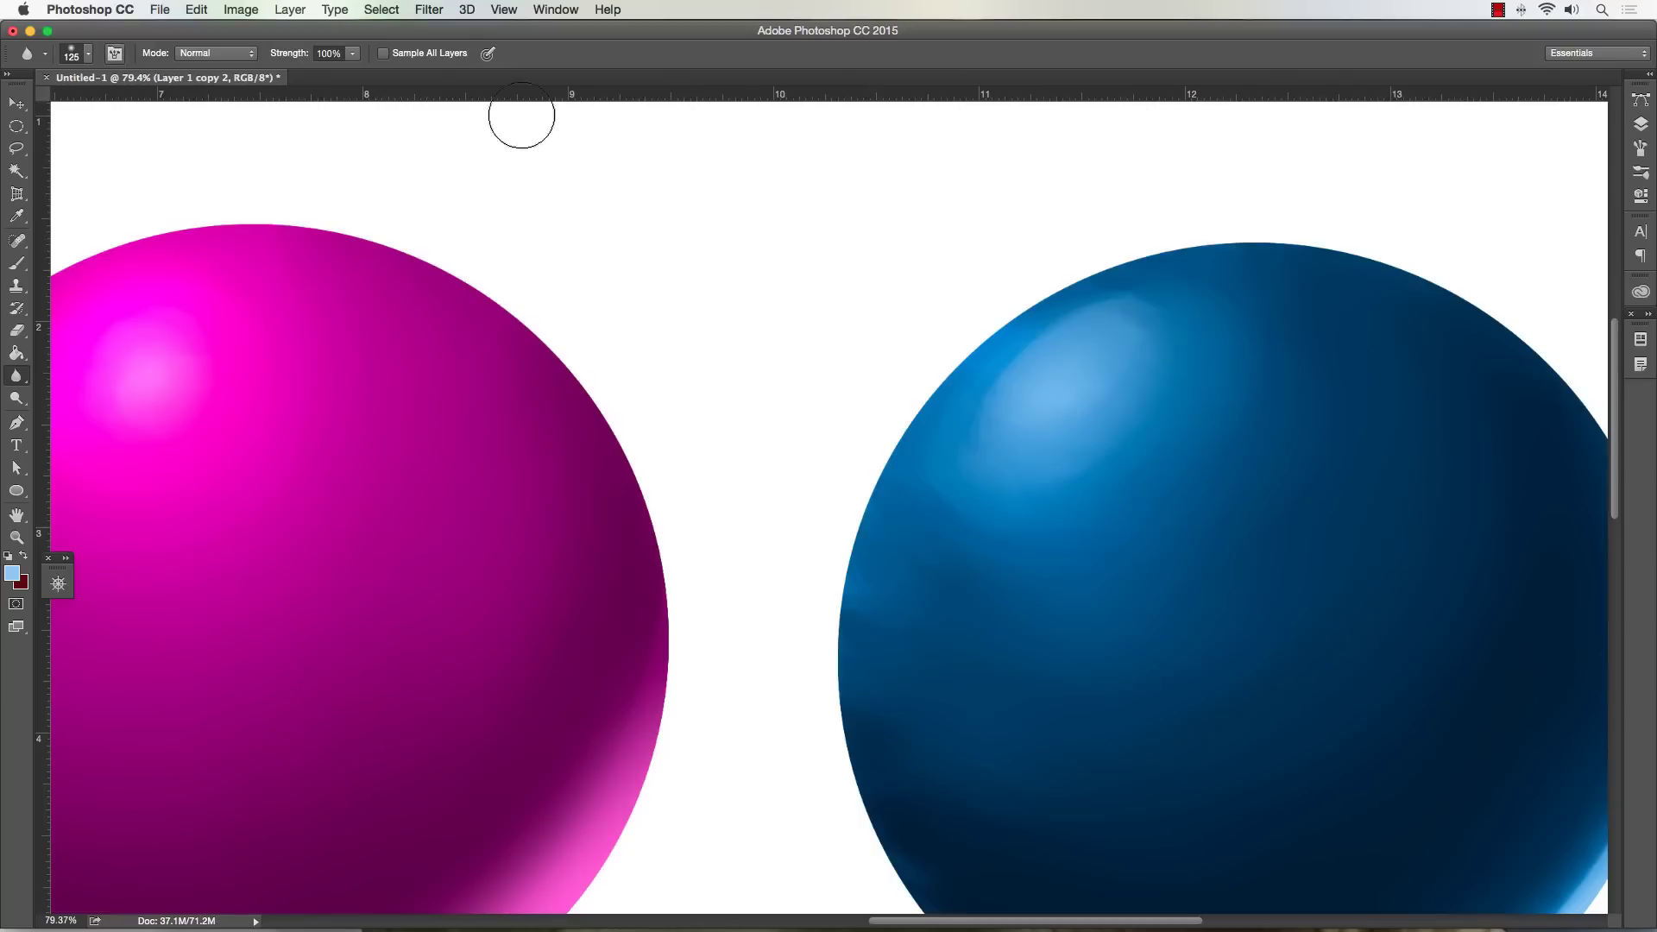
left_click(1640, 148)
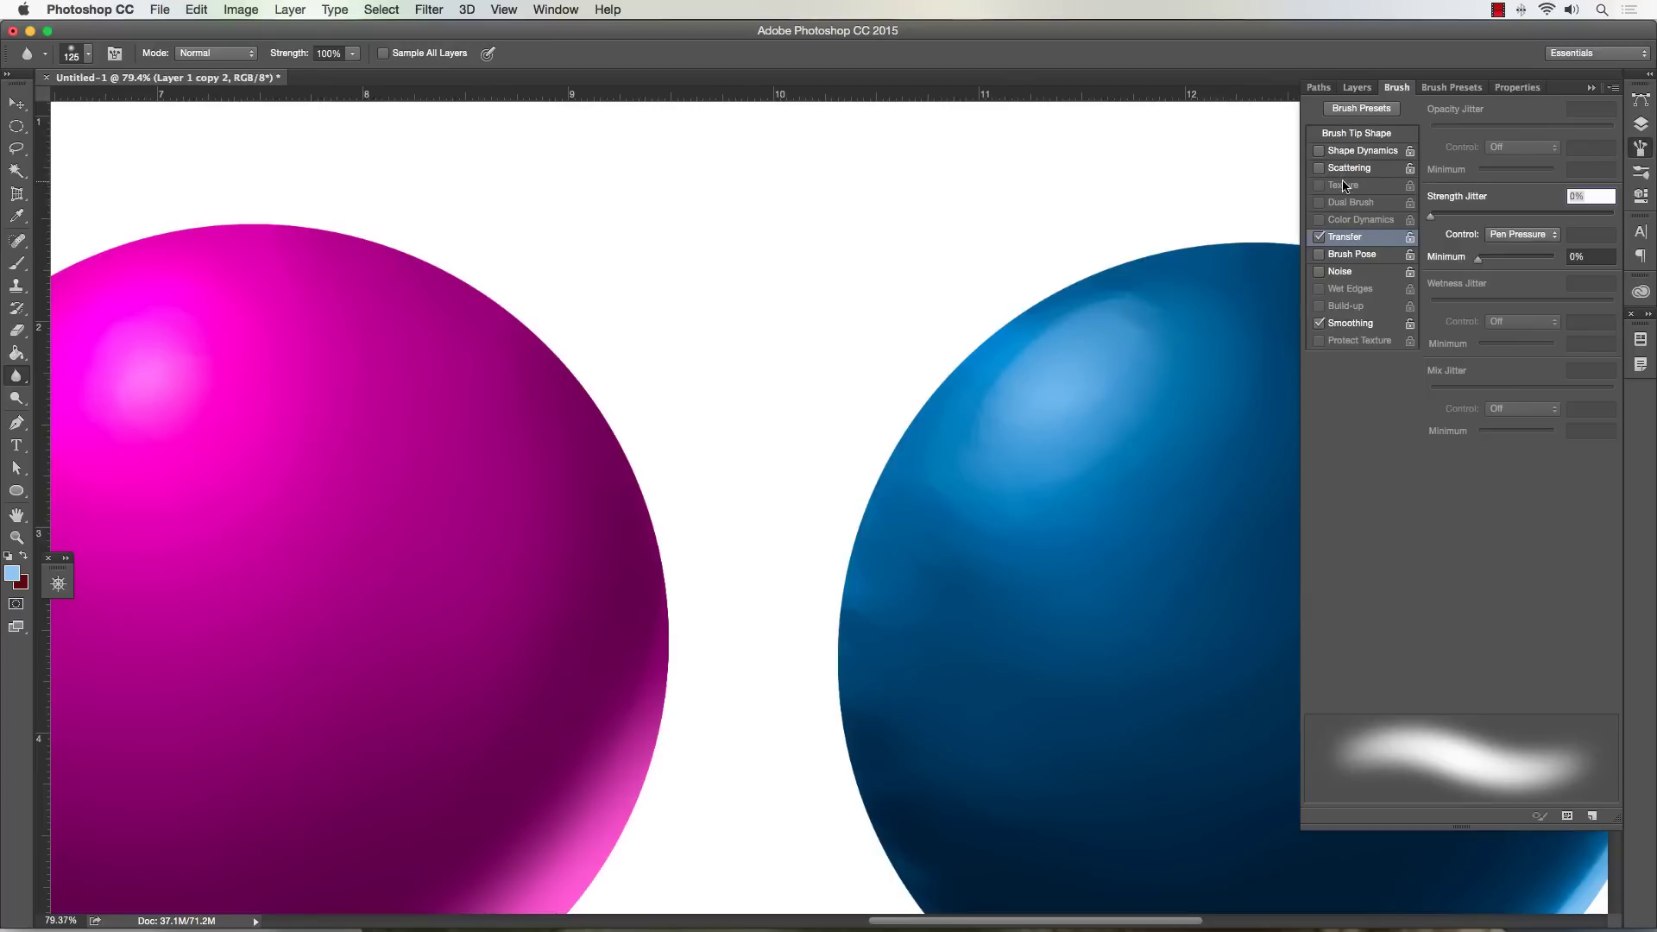
left_click(1640, 148)
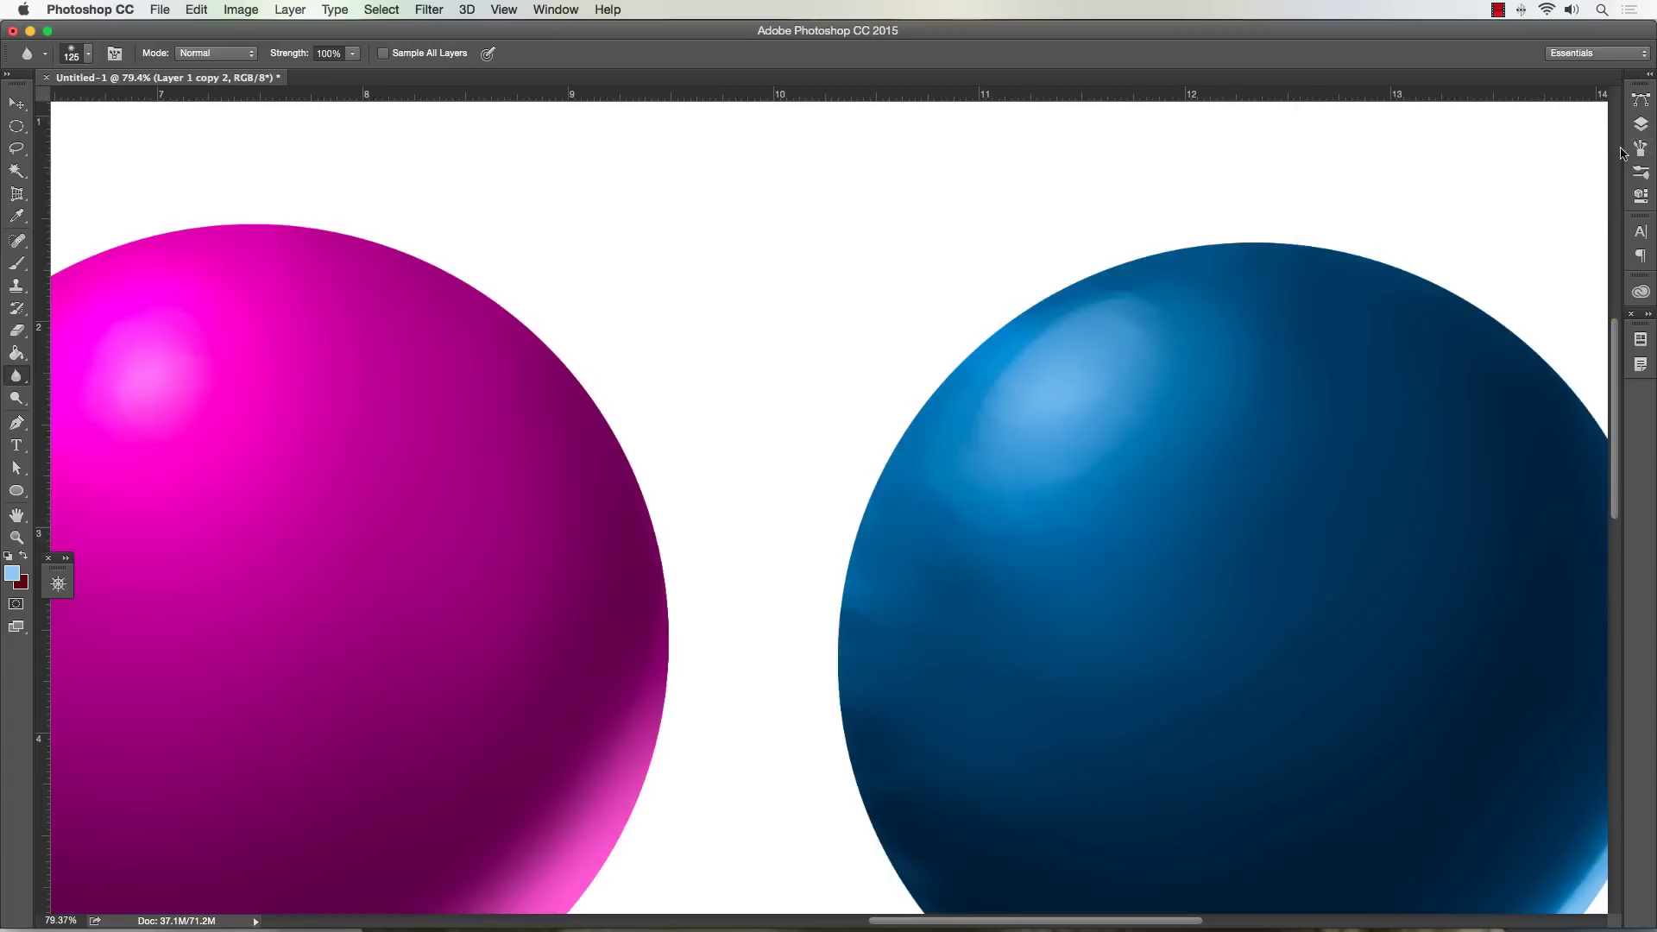
key("bracketright")
left_click(16, 536)
left_click_drag(347, 557, 257, 535)
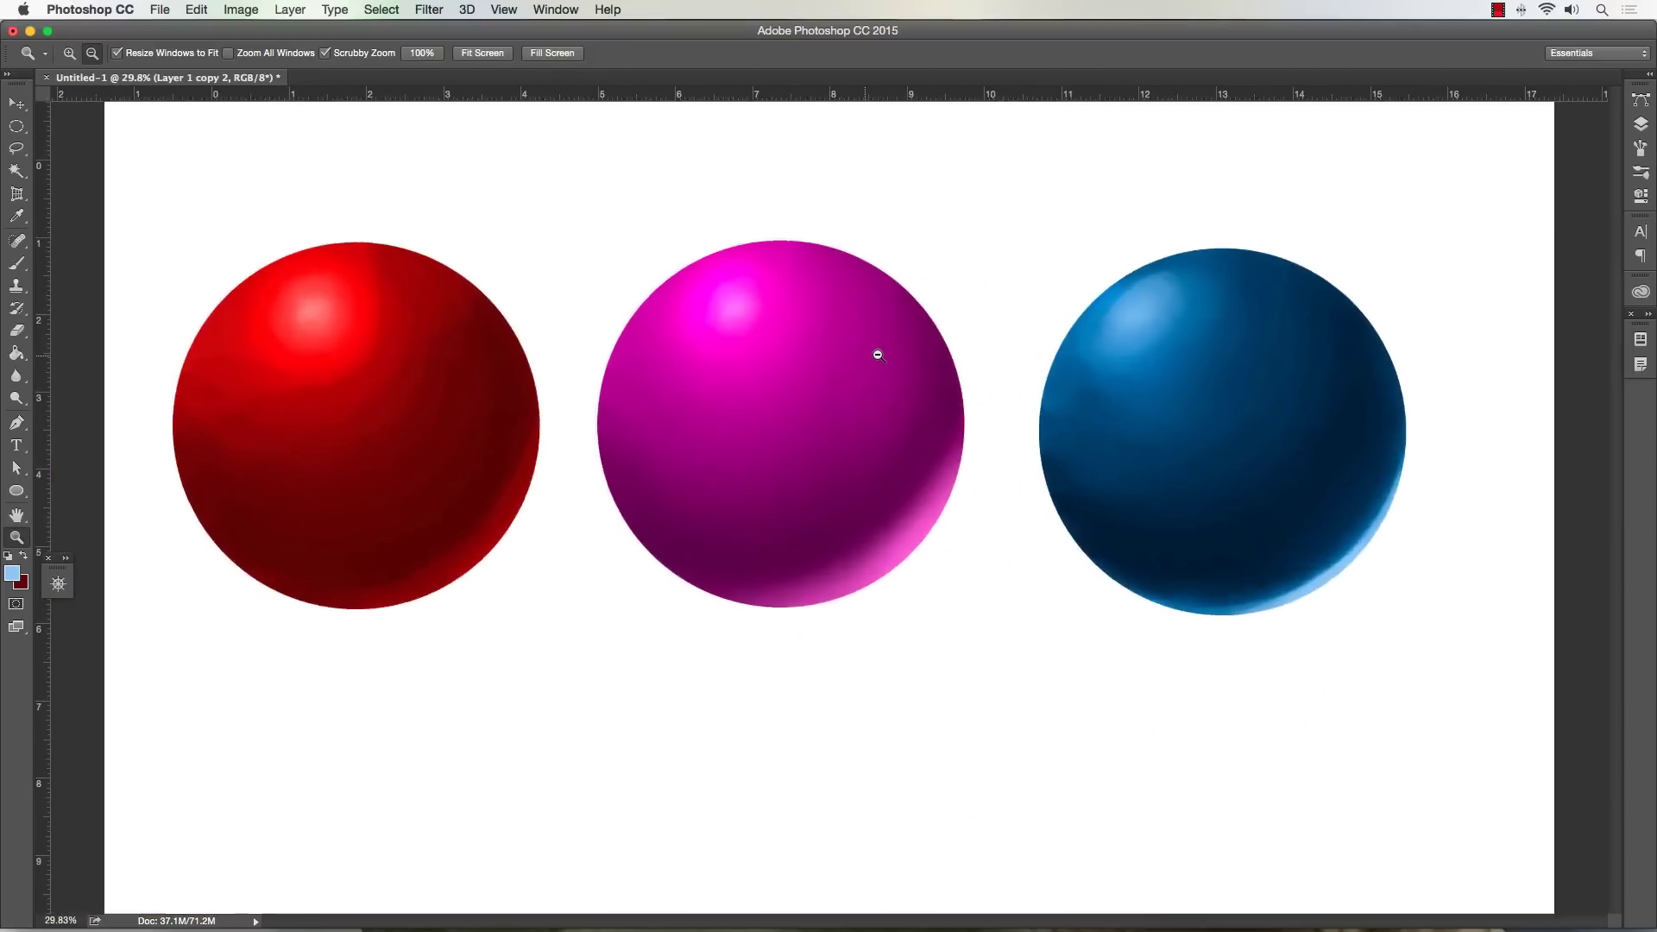
left_click_drag(878, 355, 1131, 440)
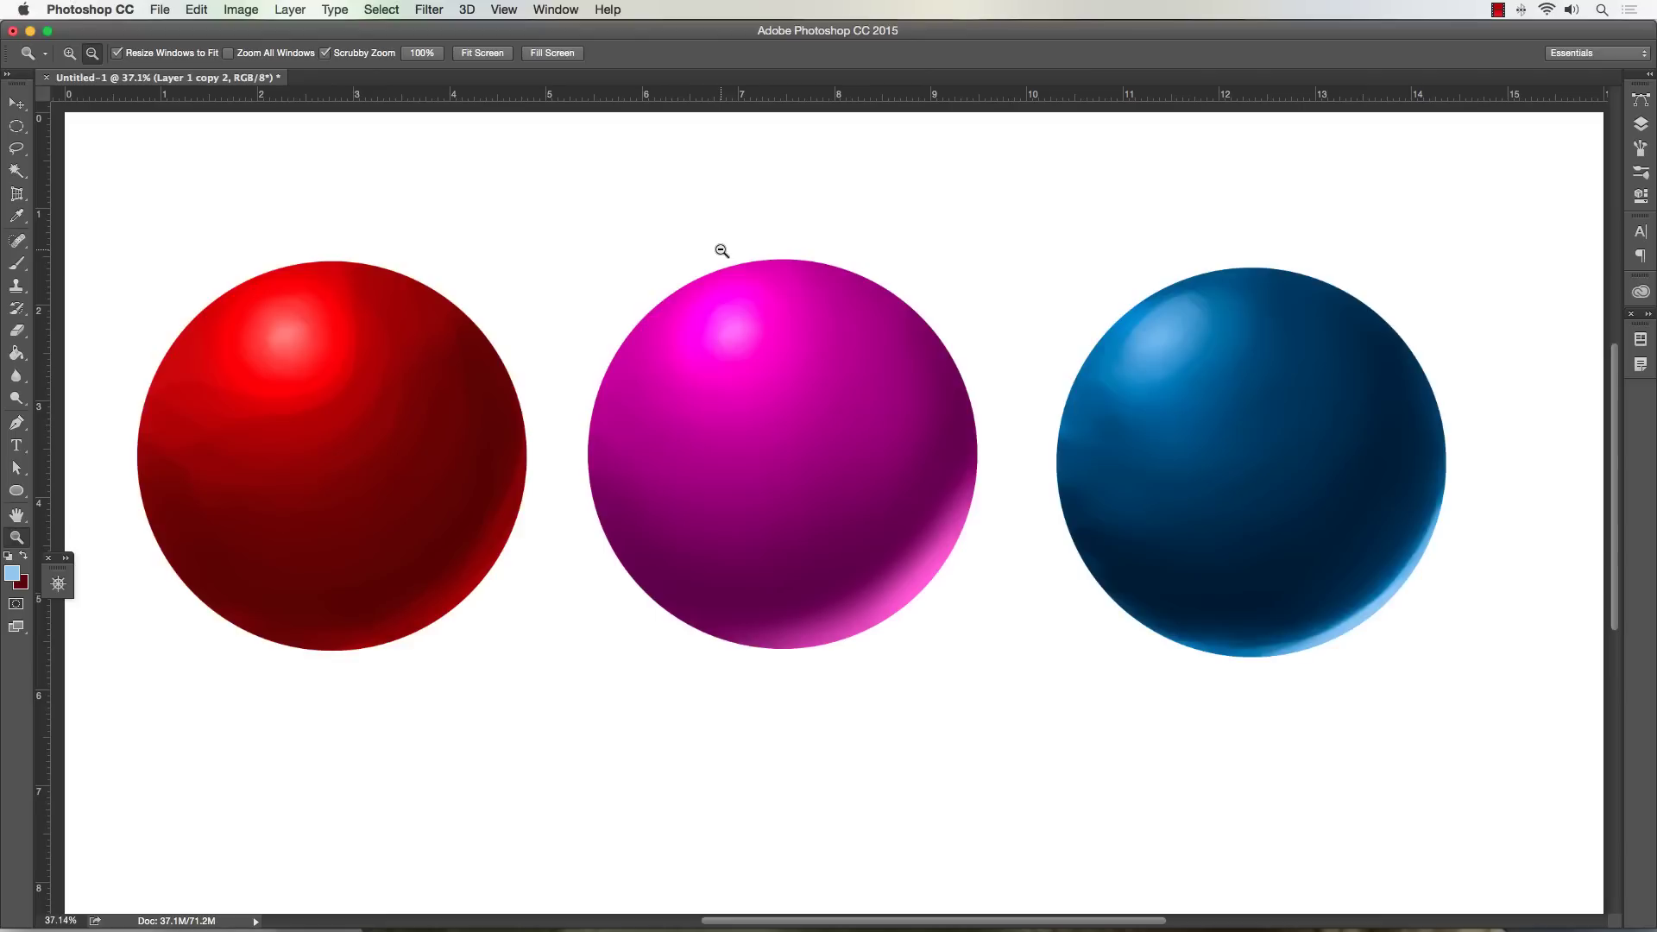
- On the magenta sphere's layer, Layer 1 copy, lasso a large crescent around the sphere's lower-right shadow side
left_click(1641, 124)
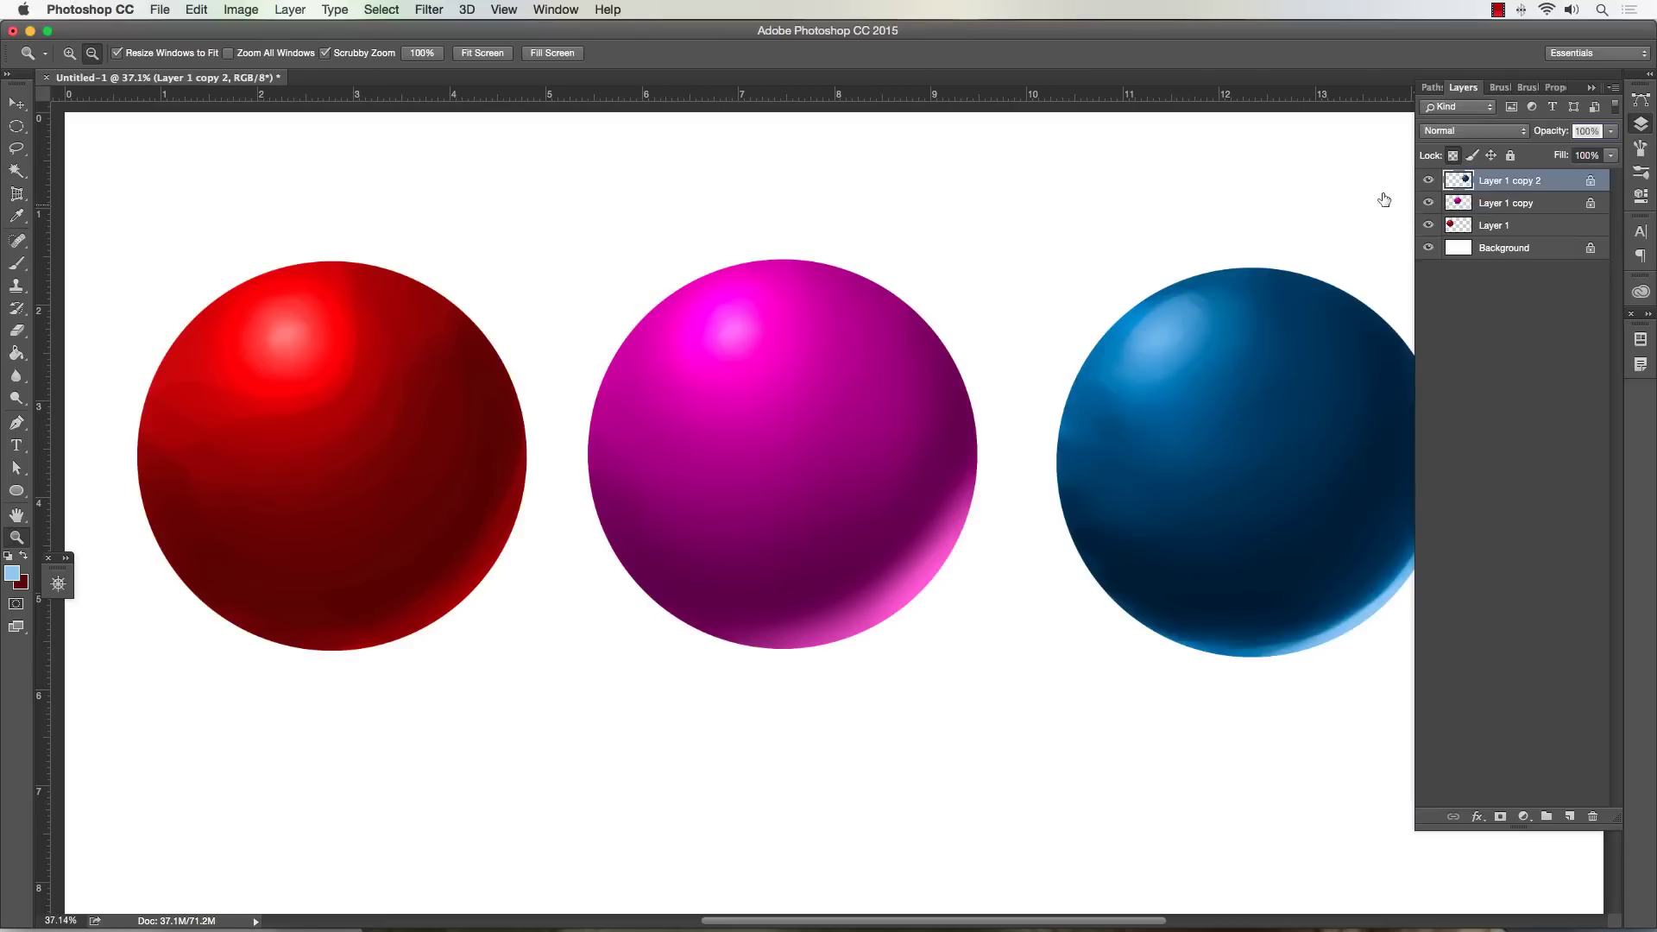
left_click(1496, 205)
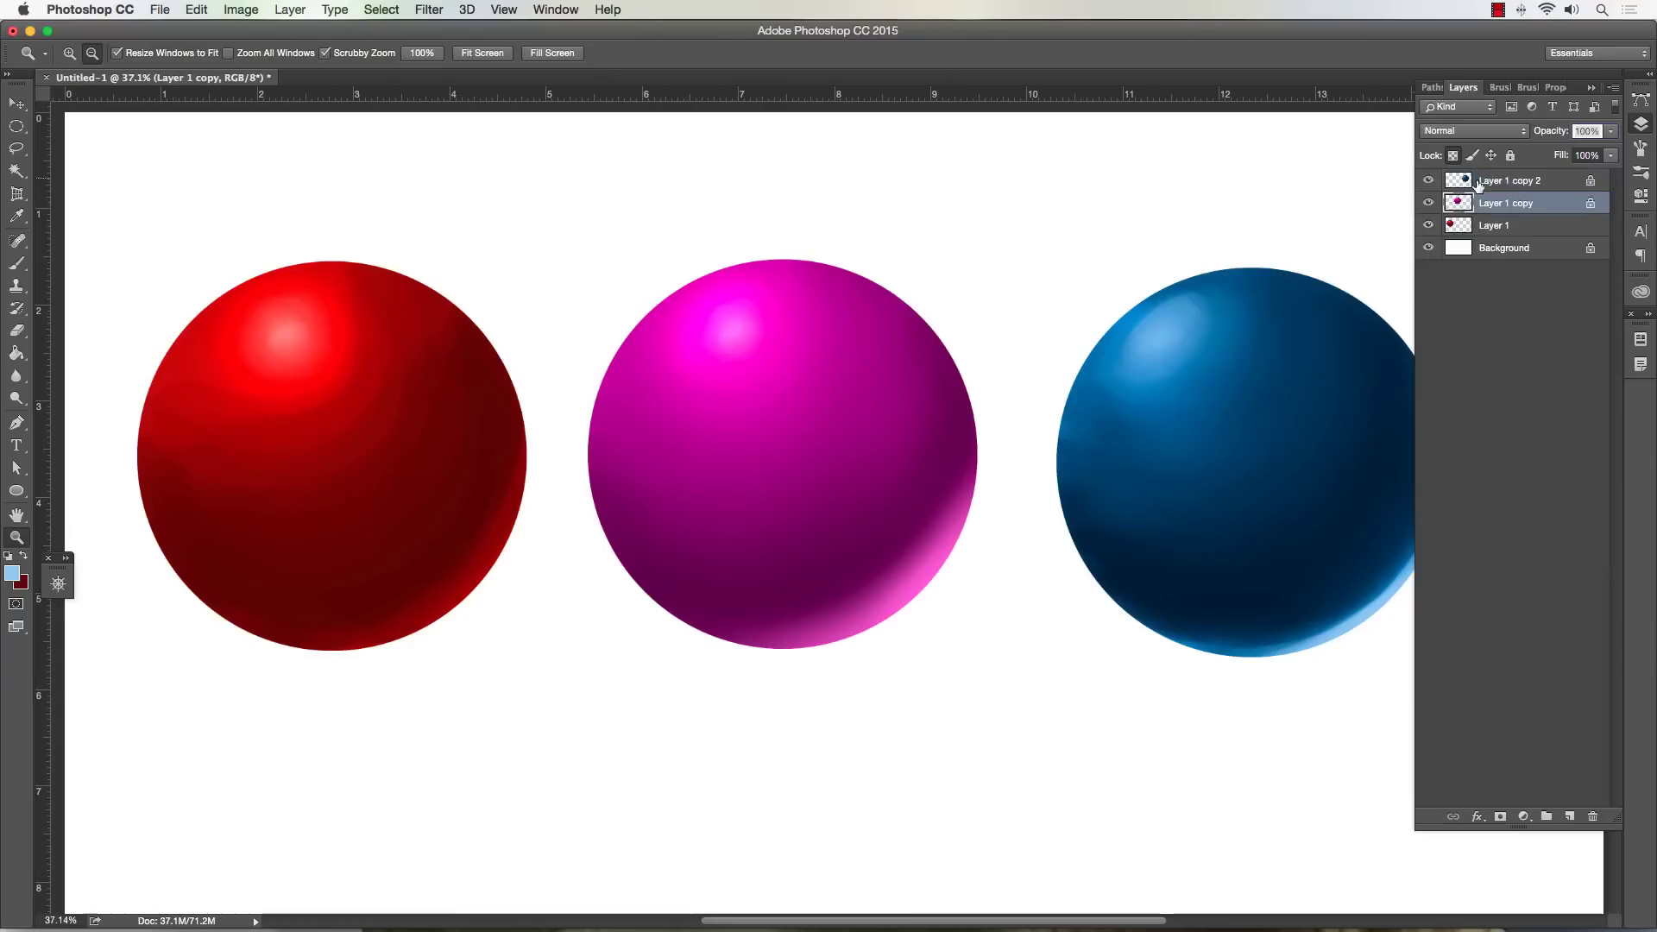
left_click(1641, 123)
left_click(17, 147)
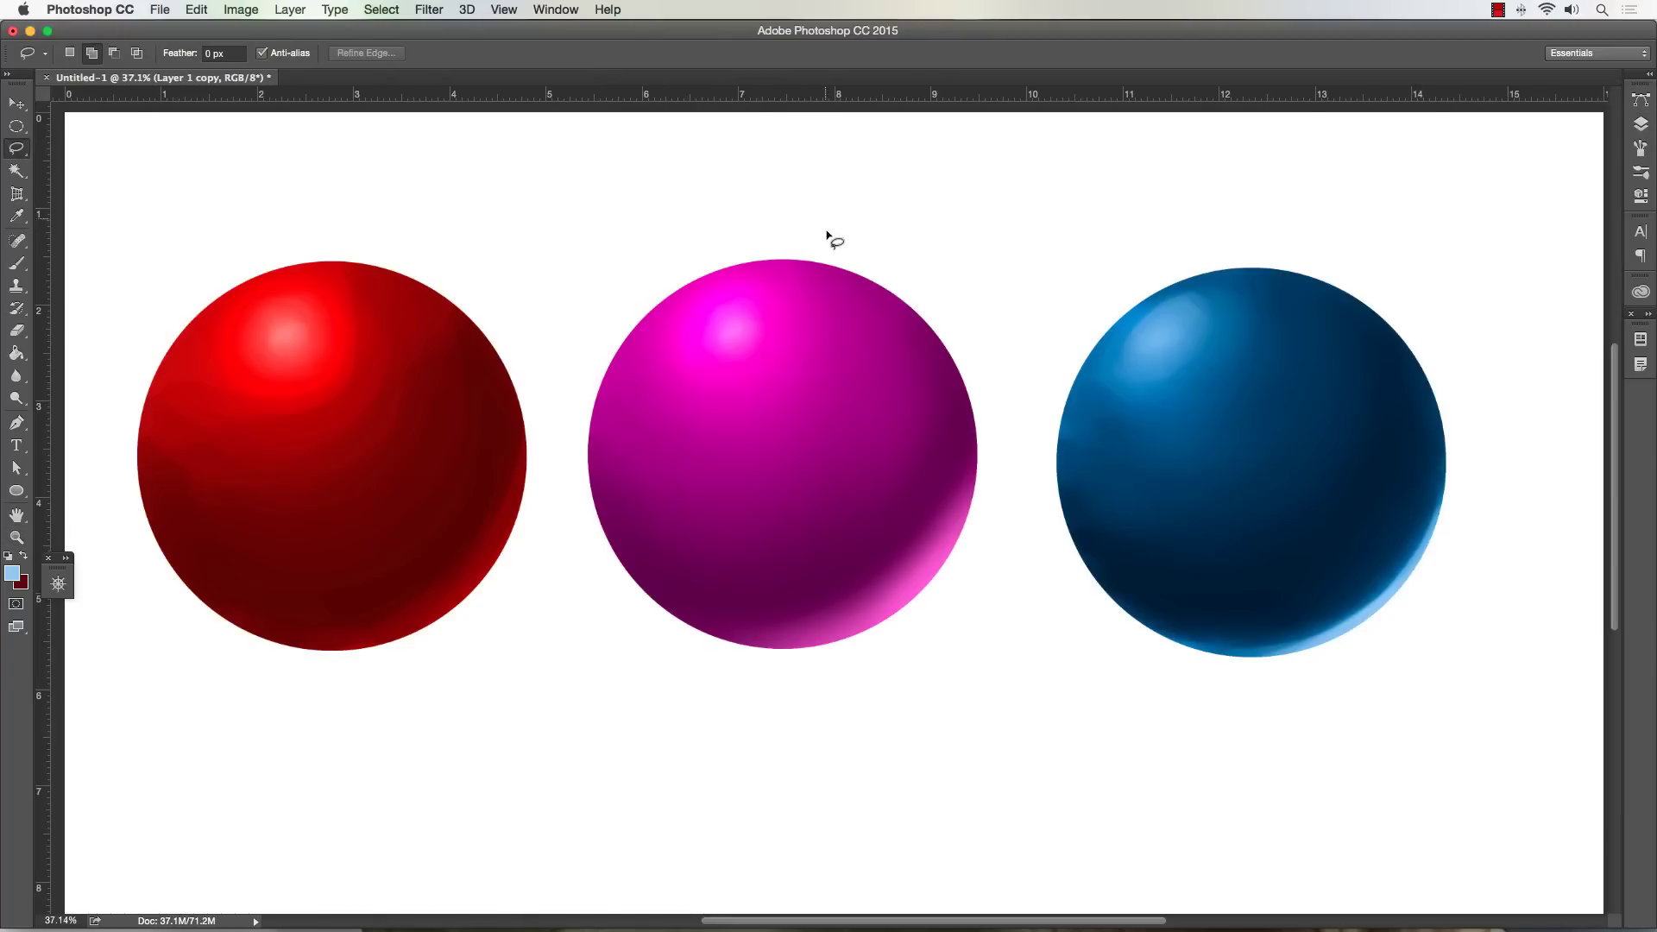
mouse_move(787, 217)
left_mouse_down()
mouse_move(876, 471)
mouse_move(573, 566)
mouse_move(758, 730)
mouse_move(939, 197)
mouse_move(890, 179)
left_mouse_up()
left_click(1641, 124)
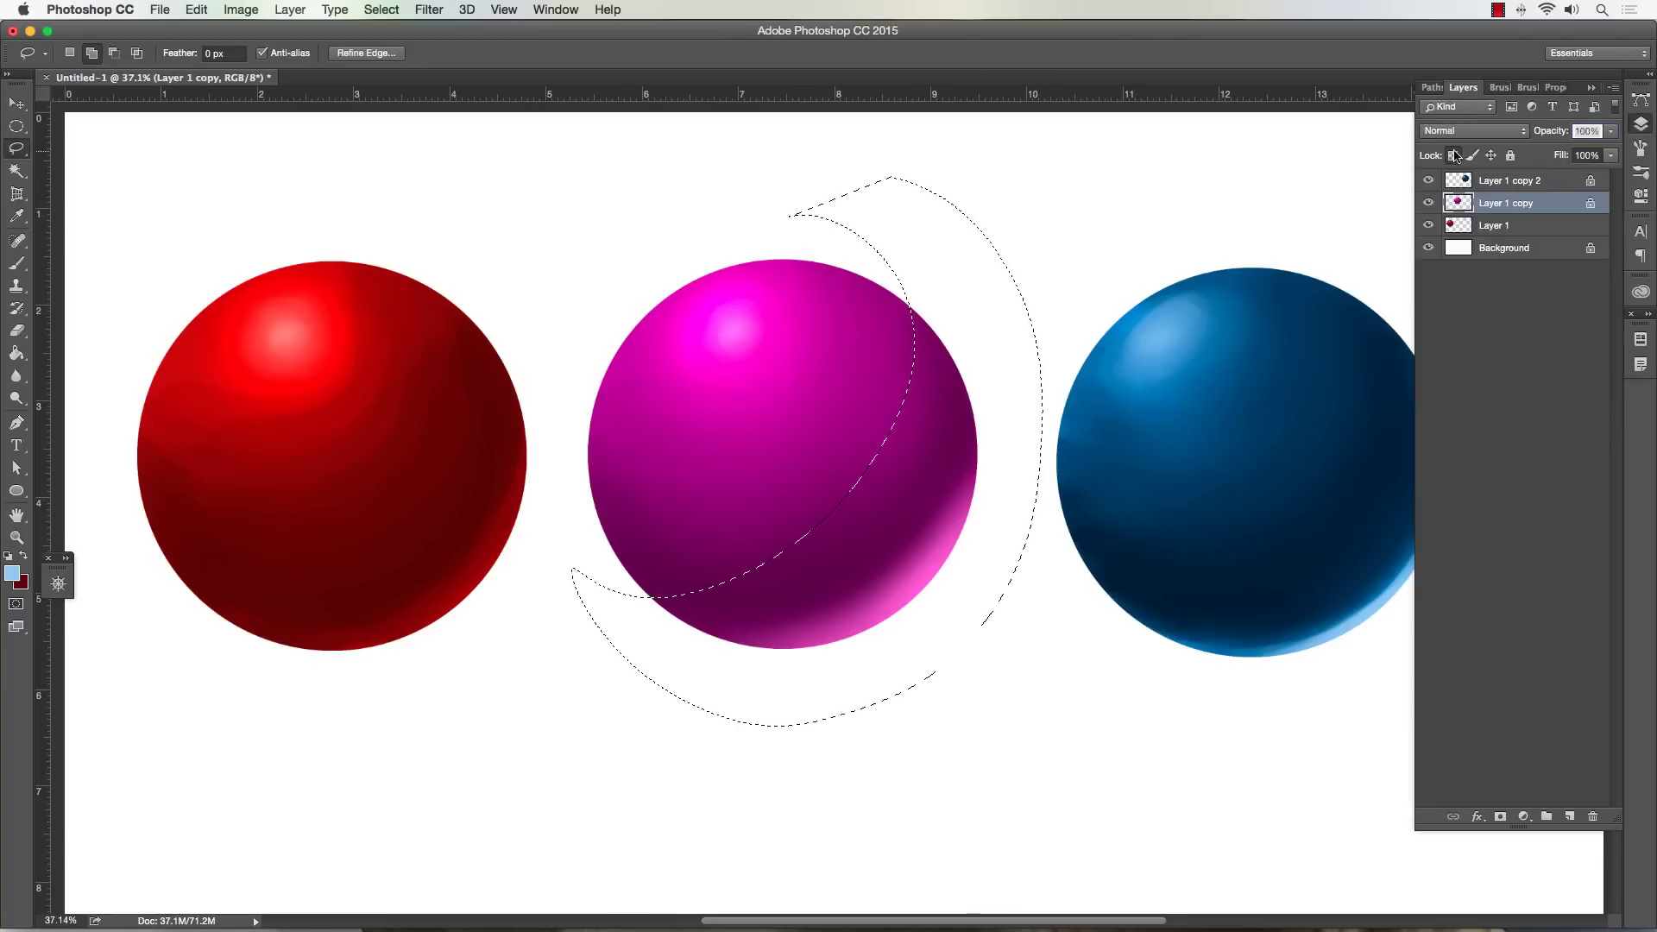
left_click(1640, 123)
- Sample the magenta sphere's purple, darken it as the foreground colour, and choose the 300 px Soft Shadow Brush
key("b")
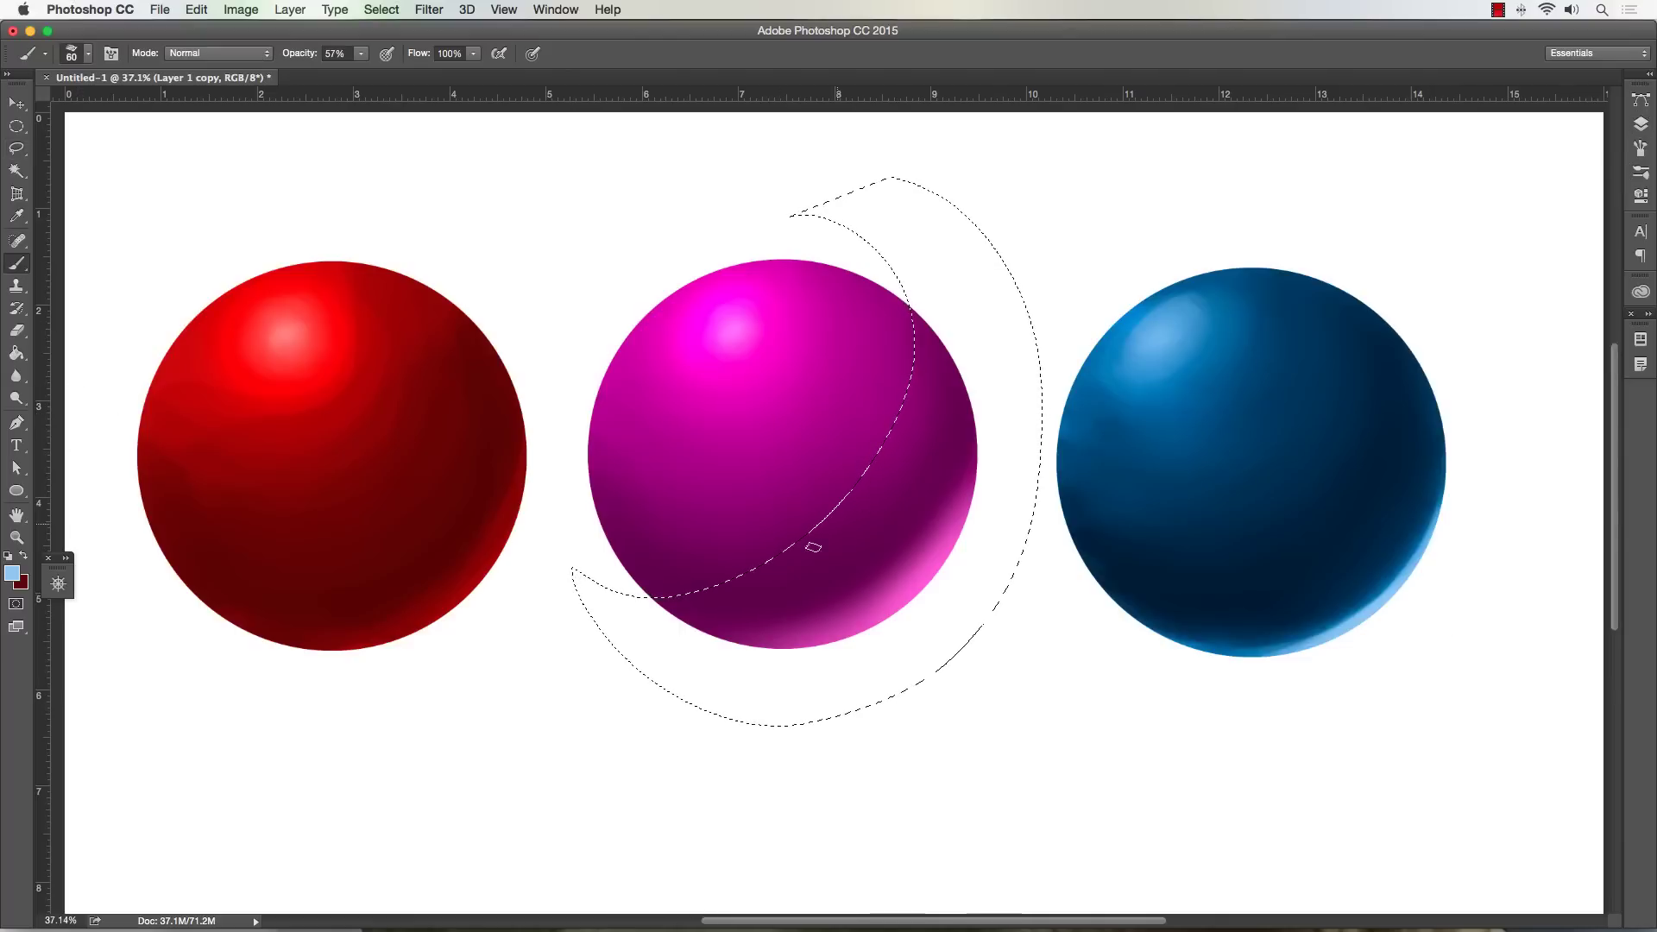
left_click(758, 503, "alt")
left_click(12, 573)
left_click(352, 308)
key("Return")
left_click(74, 55)
left_click(68, 351)
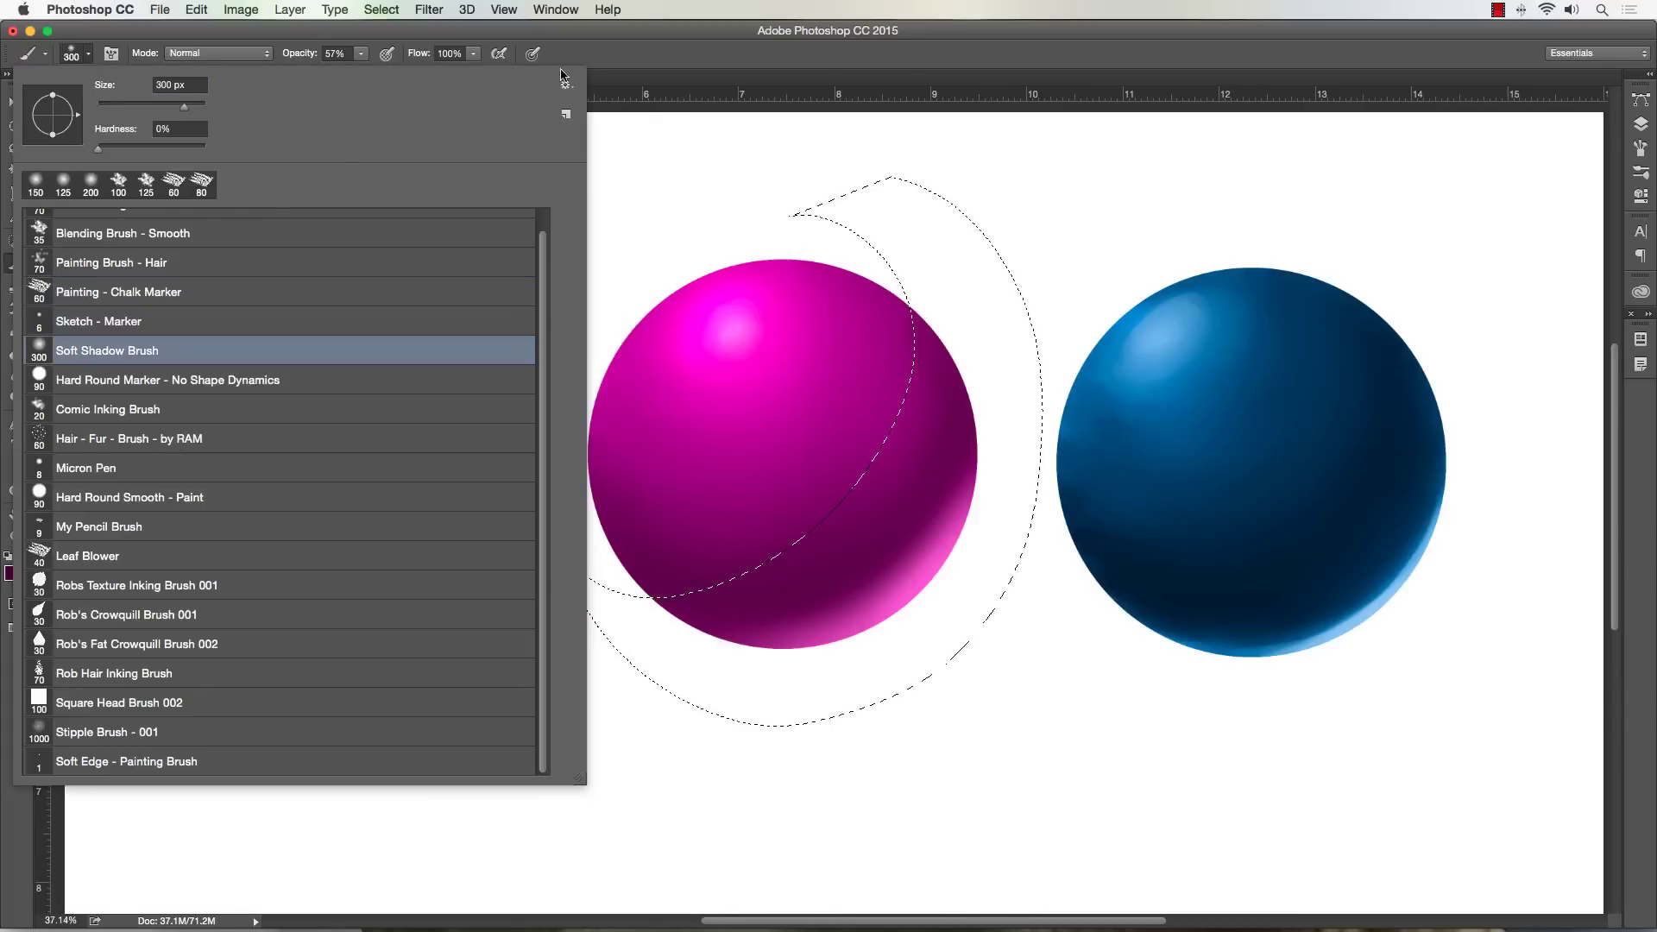
key("Return")
- Paint a dark purple shadow inside the crescent selection, enlarging the brush up to 800 px, and deselect
mouse_move(892, 352)
left_mouse_down()
mouse_move(706, 547)
mouse_move(880, 296)
mouse_move(762, 555)
left_mouse_up()
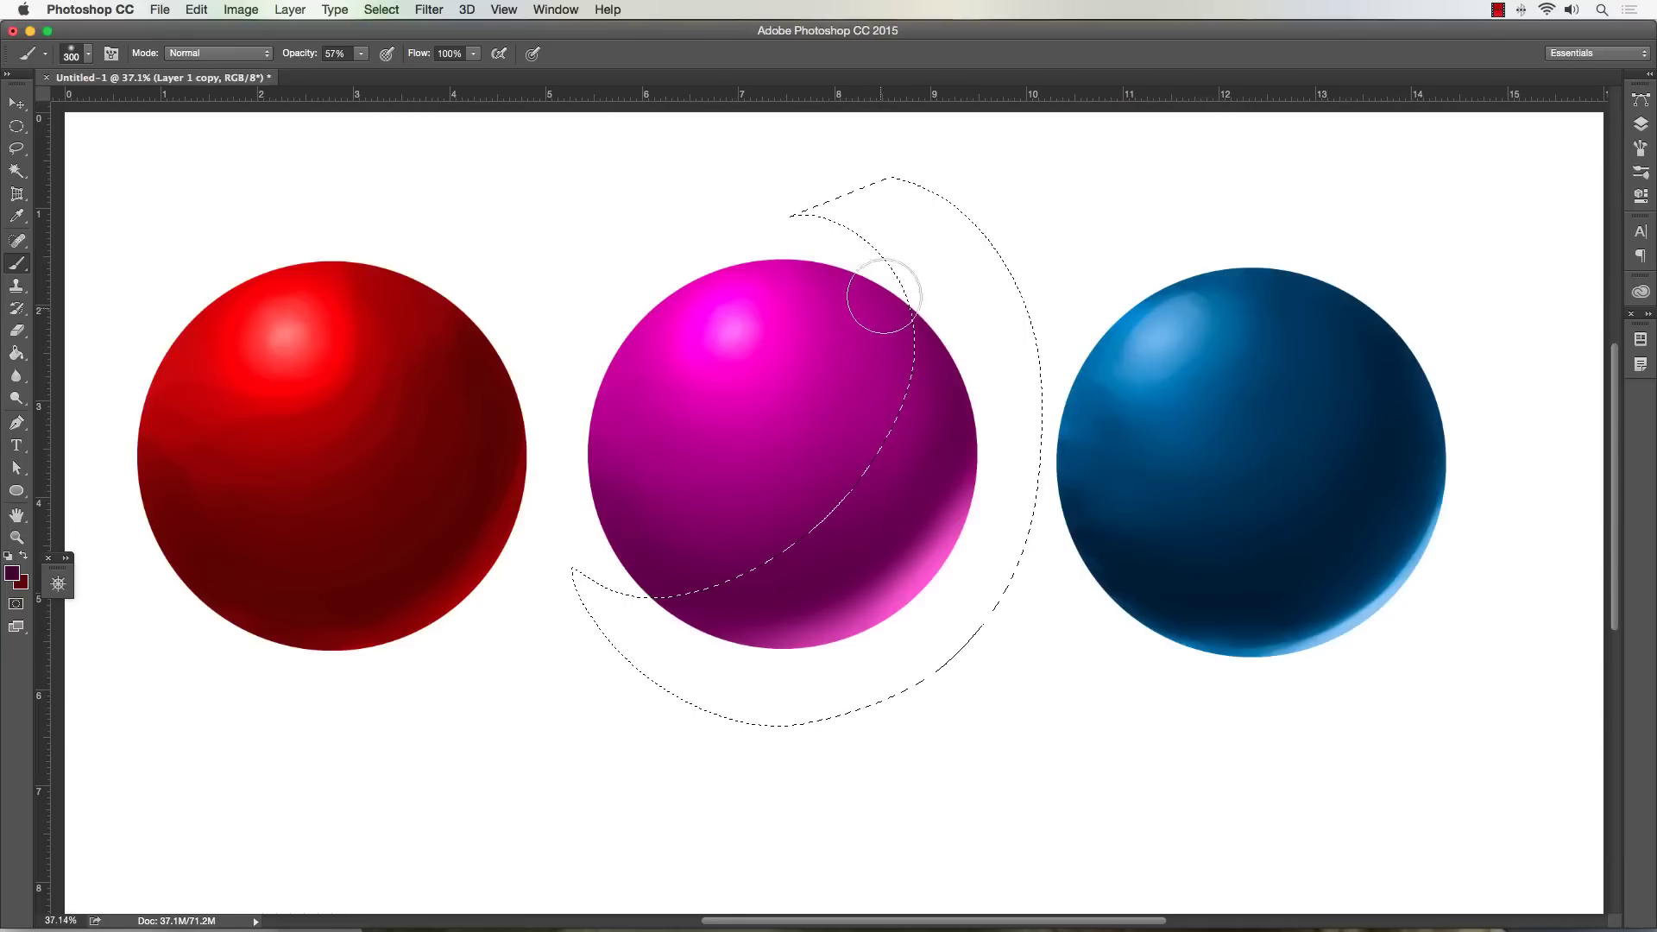
mouse_move(992, 518)
left_mouse_down()
mouse_move(910, 645)
mouse_move(814, 675)
mouse_move(712, 662)
left_mouse_up()
key("bracketright")
key("bracketright")
key("bracketright")
key("bracketleft")
mouse_move(713, 548)
left_mouse_down()
mouse_move(828, 449)
mouse_move(837, 337)
mouse_move(798, 405)
mouse_move(781, 527)
mouse_move(828, 371)
mouse_move(871, 569)
left_mouse_up()
key("bracketright")
key("bracketright")
key("bracketright")
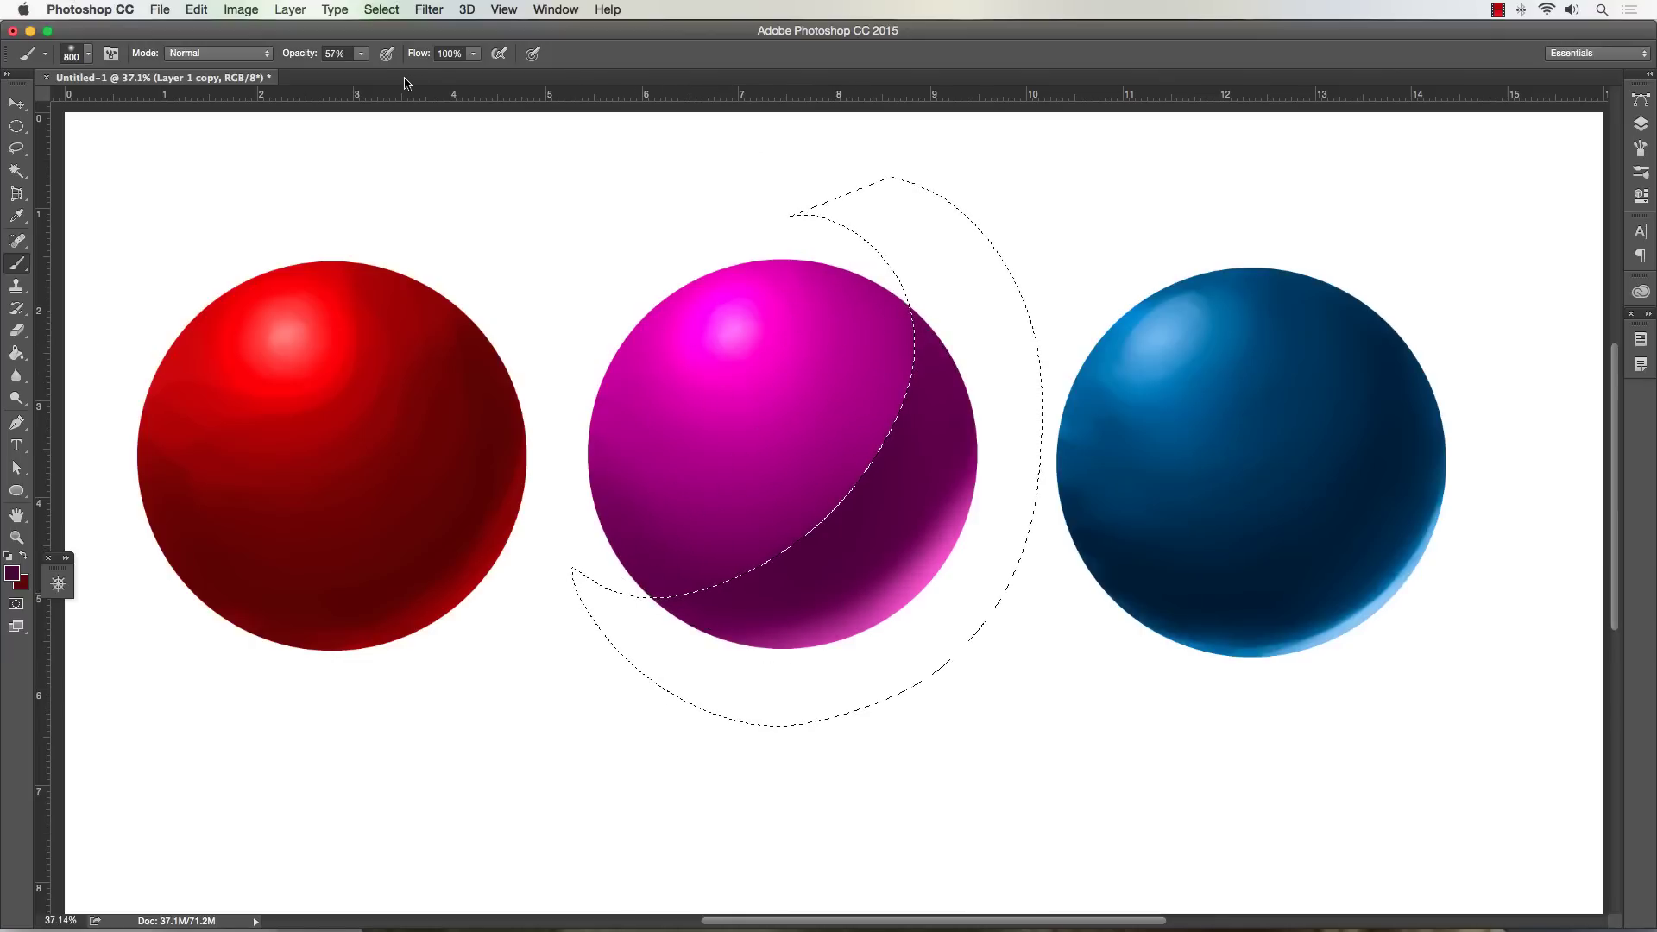
key("ctrl+d")
- Sample the magenta mid-tone beside the hard shadow edge for the Brush tool and reduce the brush to 300 px
left_click(17, 376)
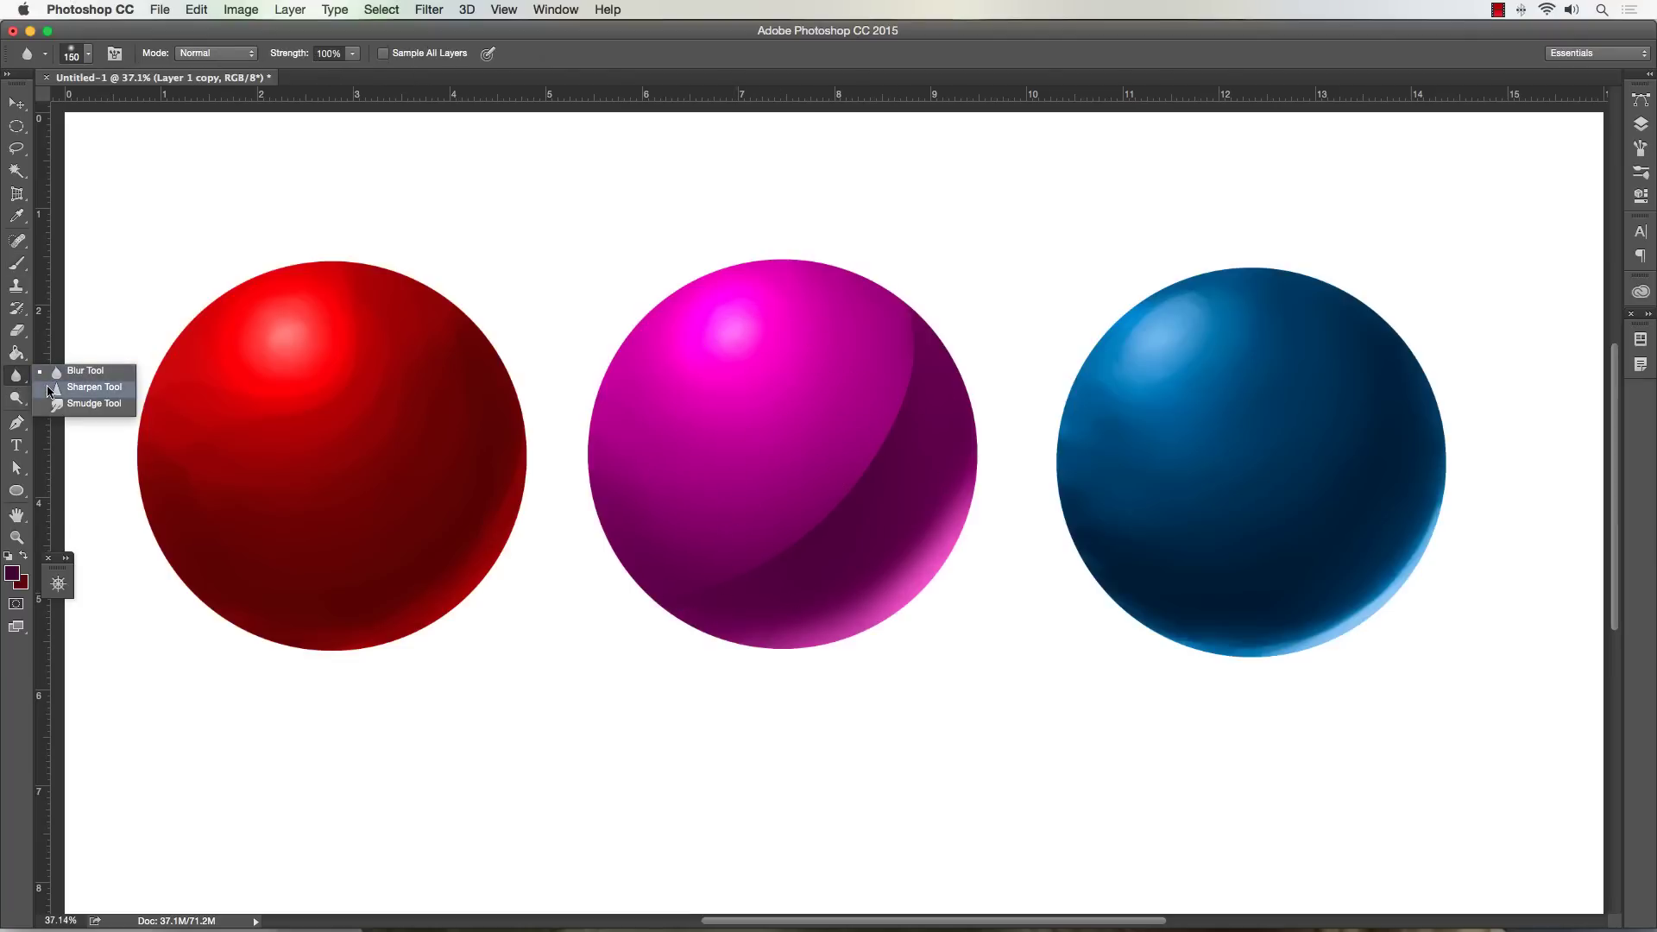
left_click(16, 262)
left_click(862, 445, "alt")
key("bracketleft")
key("bracketleft")
key("bracketleft")
key("bracketleft")
key("bracketleft")
key("bracketleft")
key("bracketleft")
key("bracketleft")
key("bracketleft")
key("bracketleft")
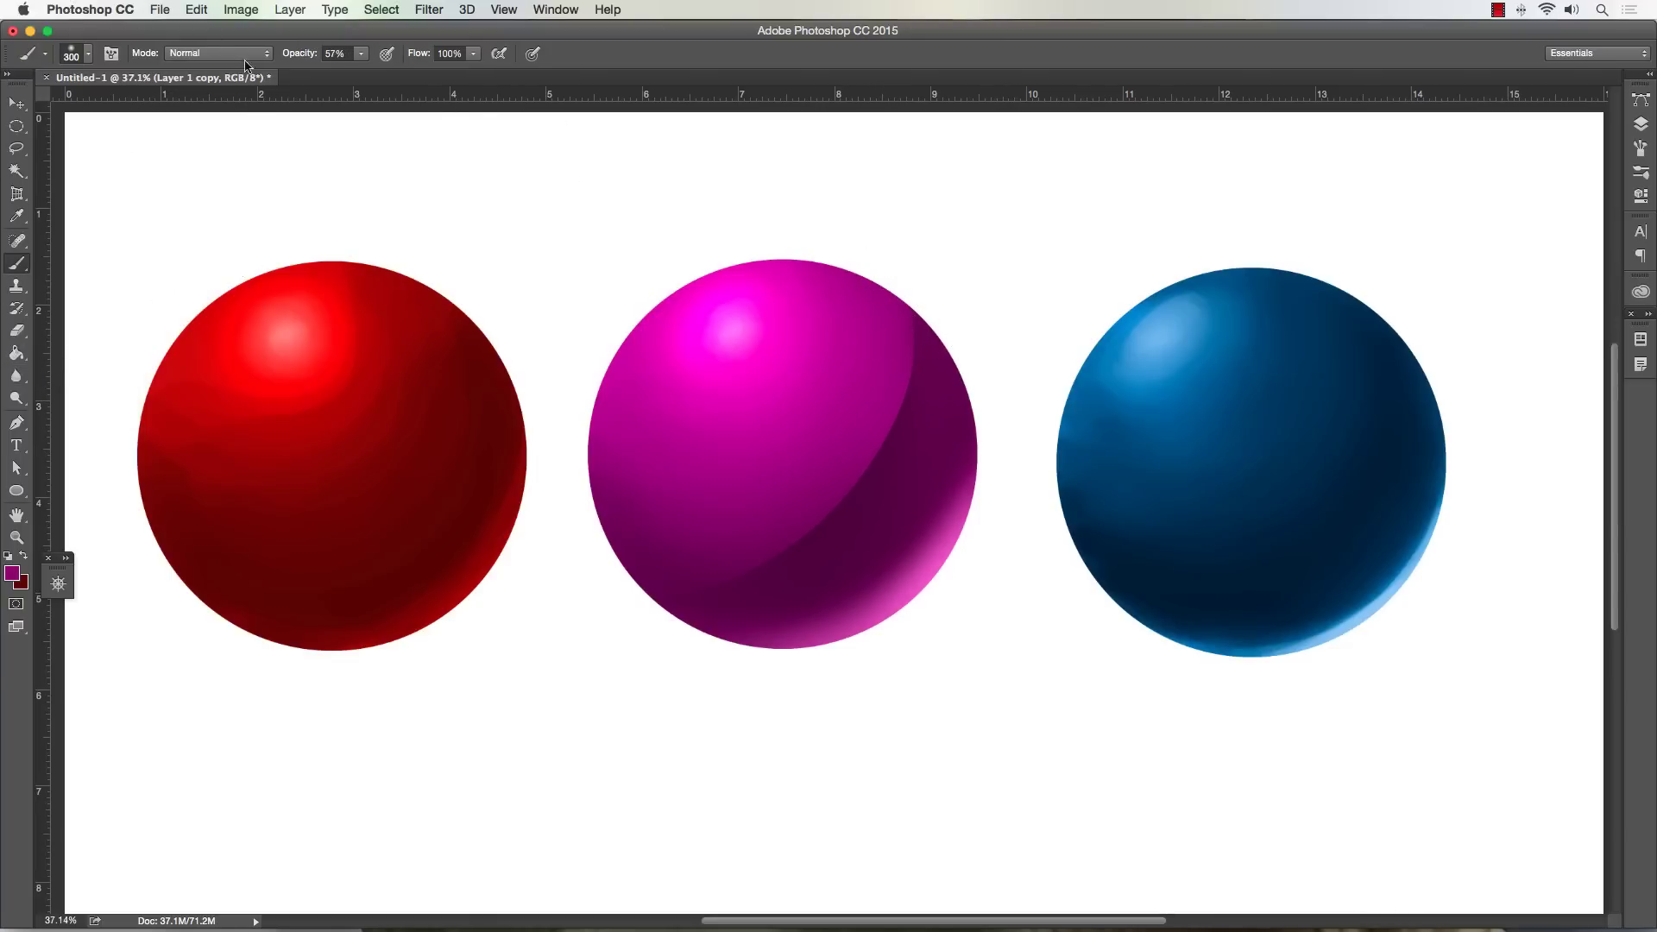
- Paint the sampled magenta along the crescent shadow's hard edge to soften it, varying the soft brush down to 300 px
key("bracketright")
key("bracketright")
left_click_drag(872, 351, 685, 591)
key("bracketleft")
key("bracketleft")
left_click_drag(887, 359, 665, 536)
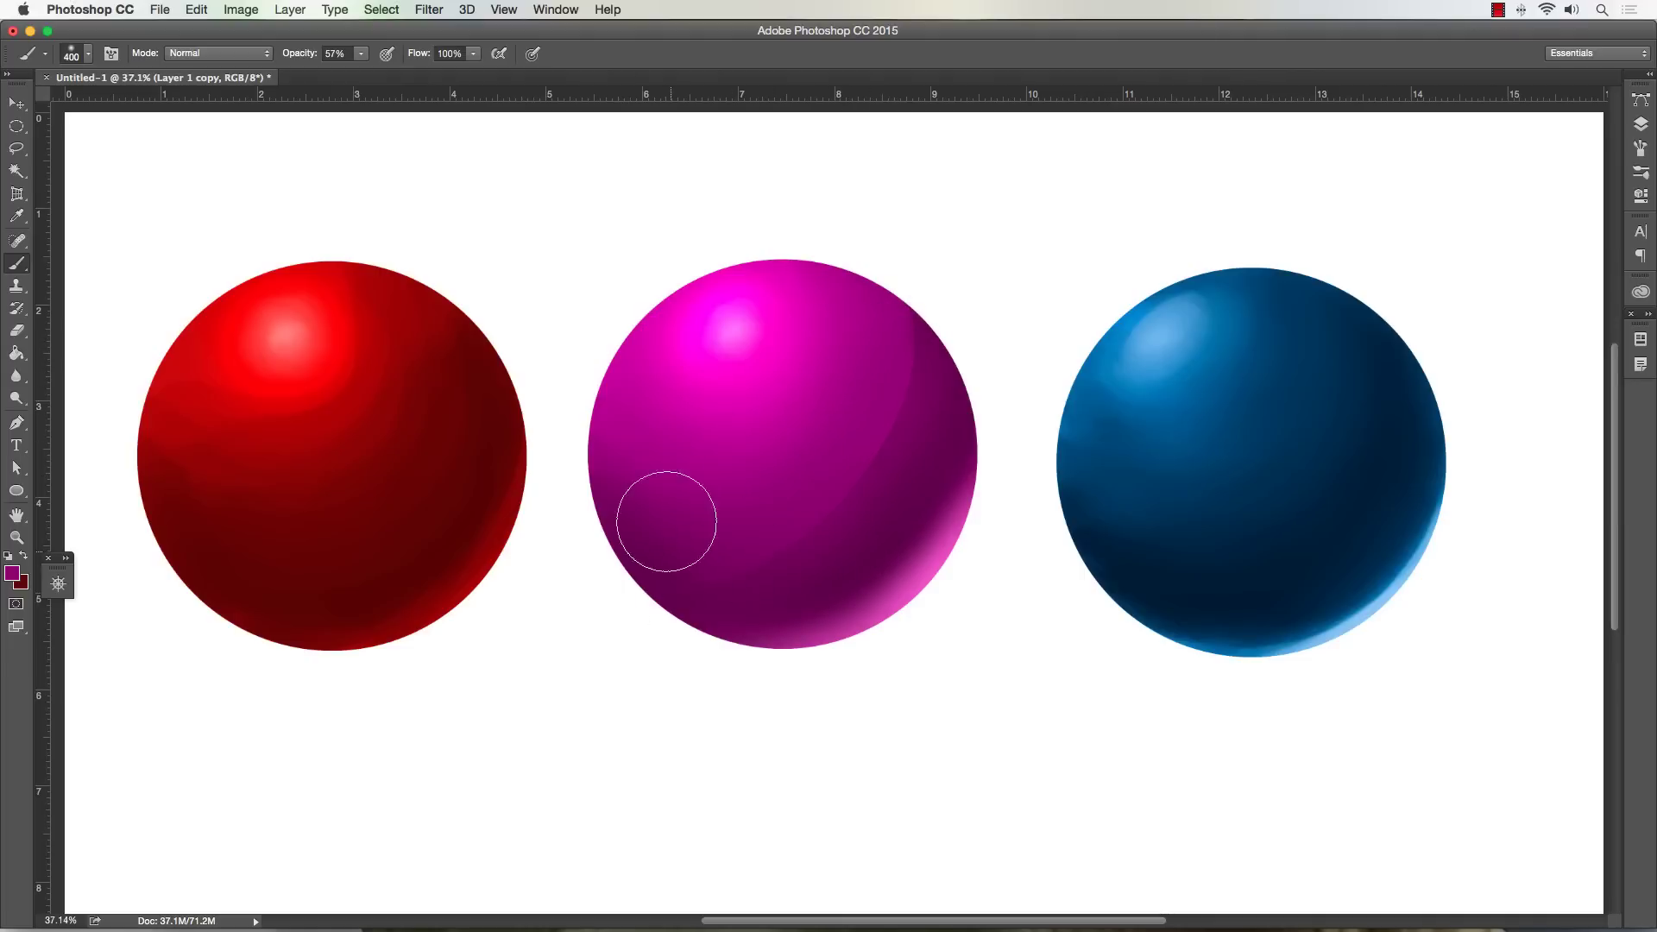
mouse_move(880, 362)
left_mouse_down()
mouse_move(889, 395)
mouse_move(679, 585)
left_mouse_up()
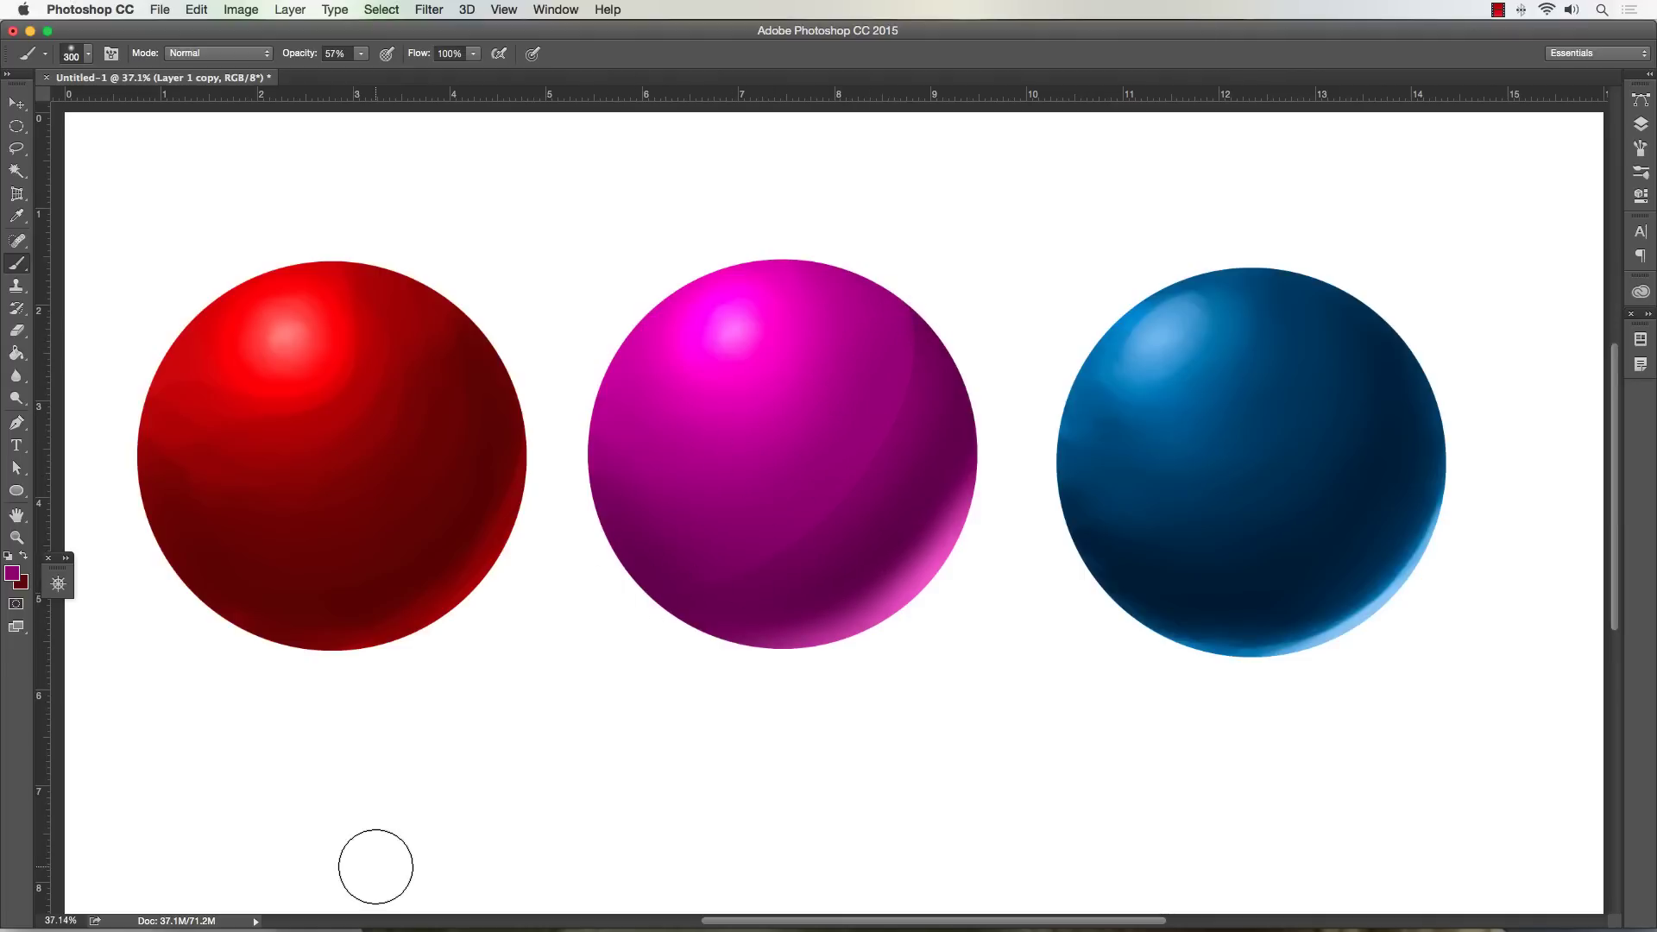